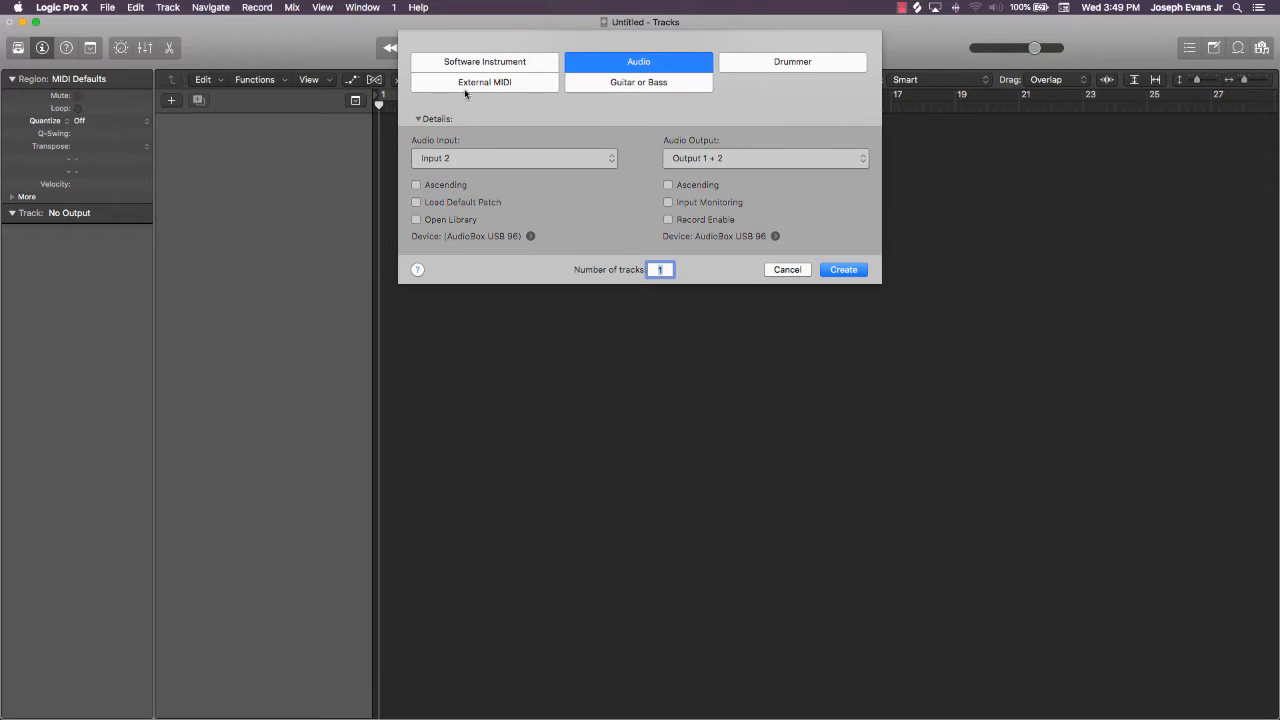
Create one audio track and open the folder "global - trackouts - bpm 146" under NEW BEATS > TRACKOUTS in Finder
click(837, 270)
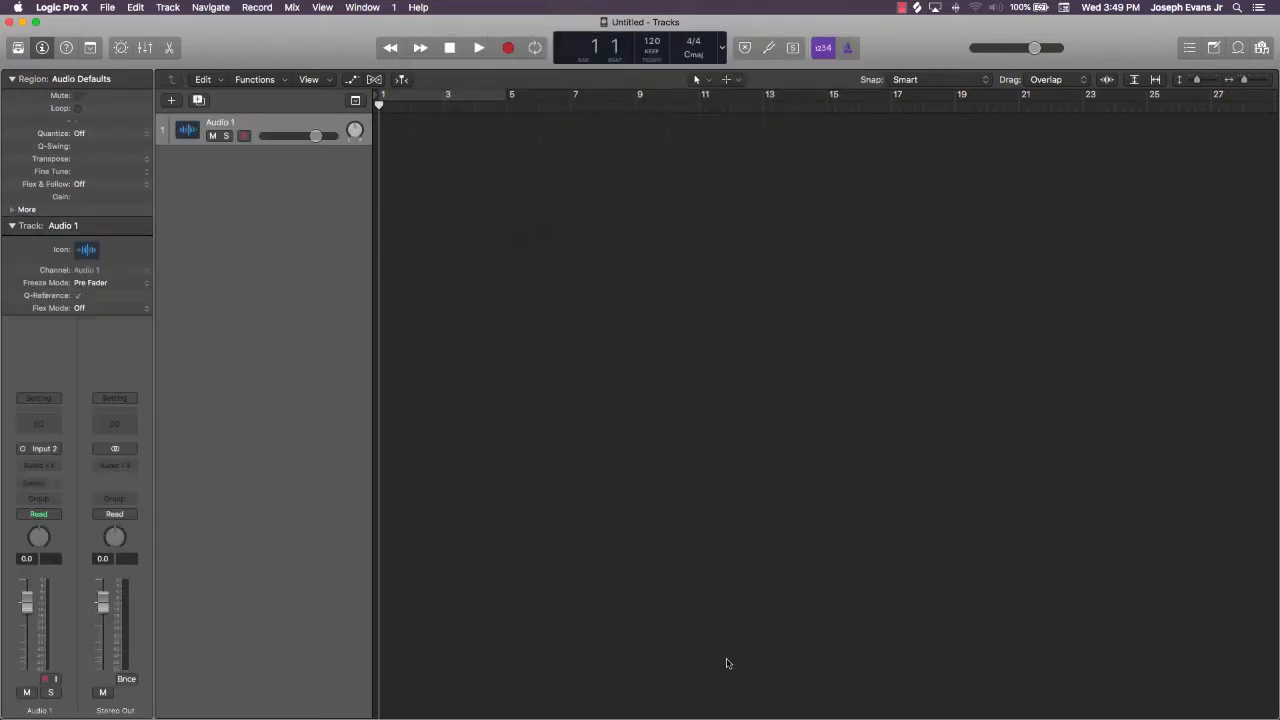
click(356, 708)
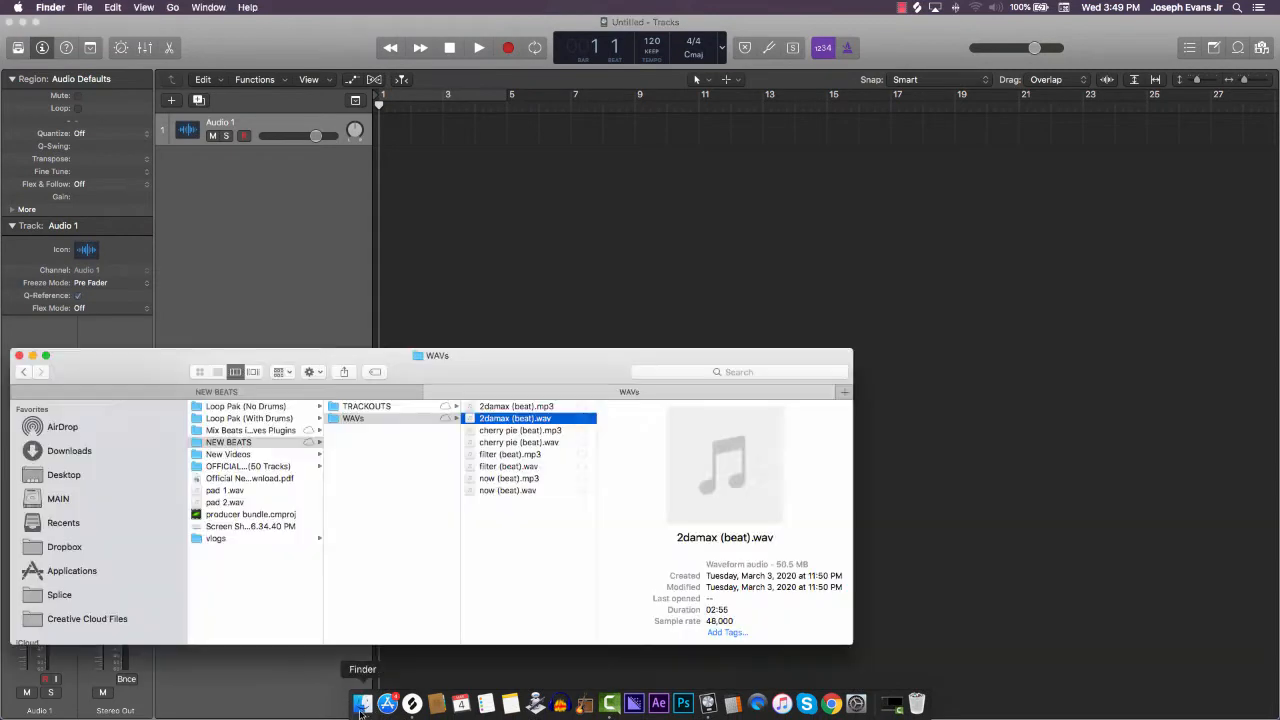
click(367, 406)
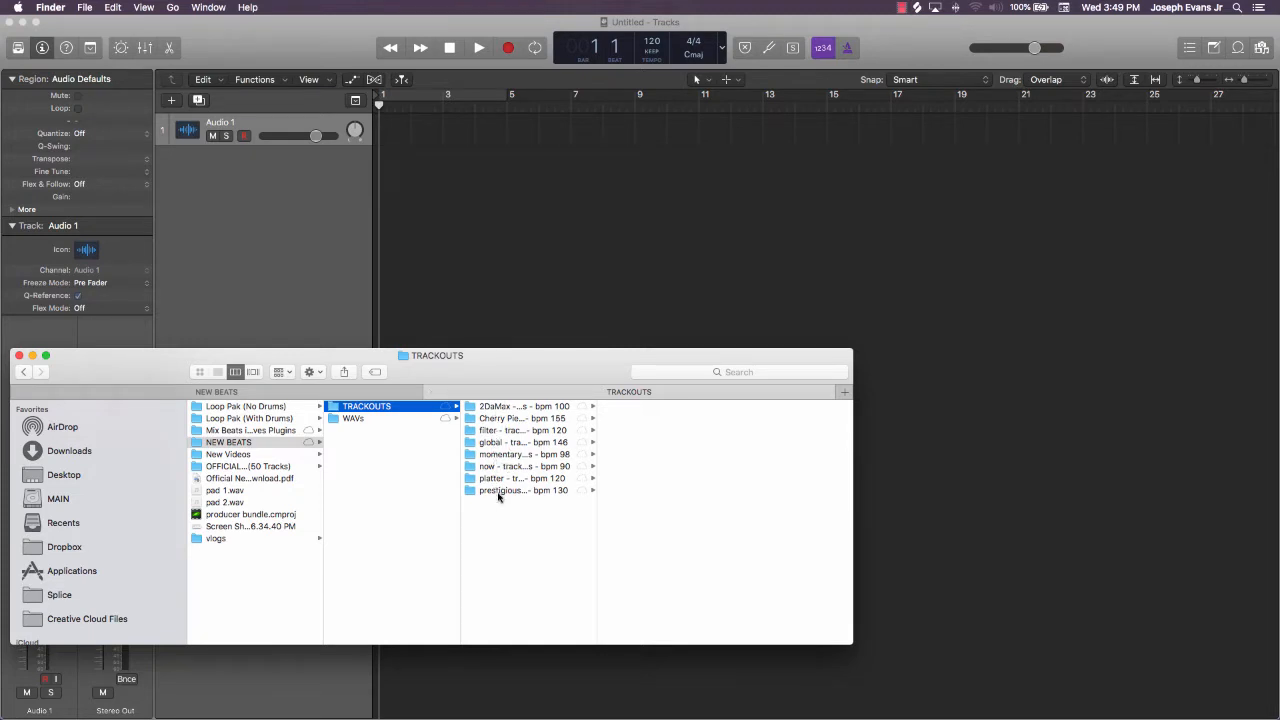
click(505, 445)
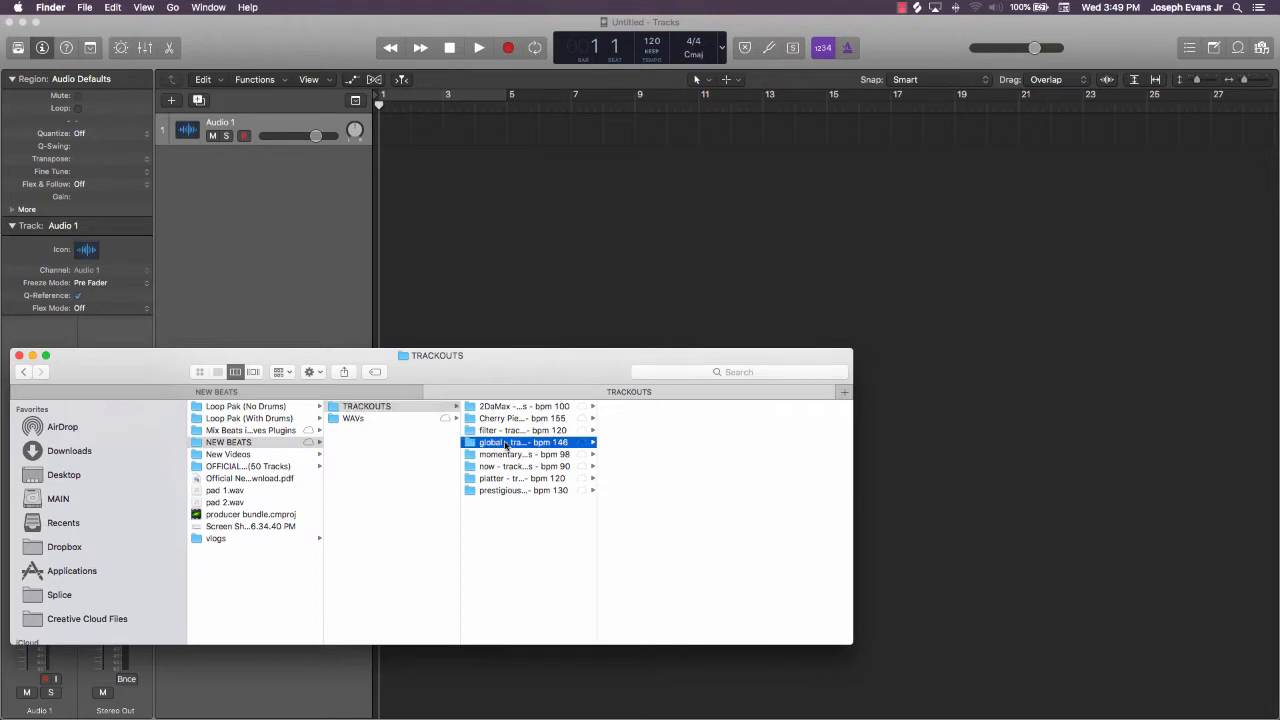
Add all the WAV stems from the global trackouts folder to the Logic Pro arrangement, each on its own track below Audio 1
drag(670, 556, 406, 174)
drag(618, 404, 652, 165)
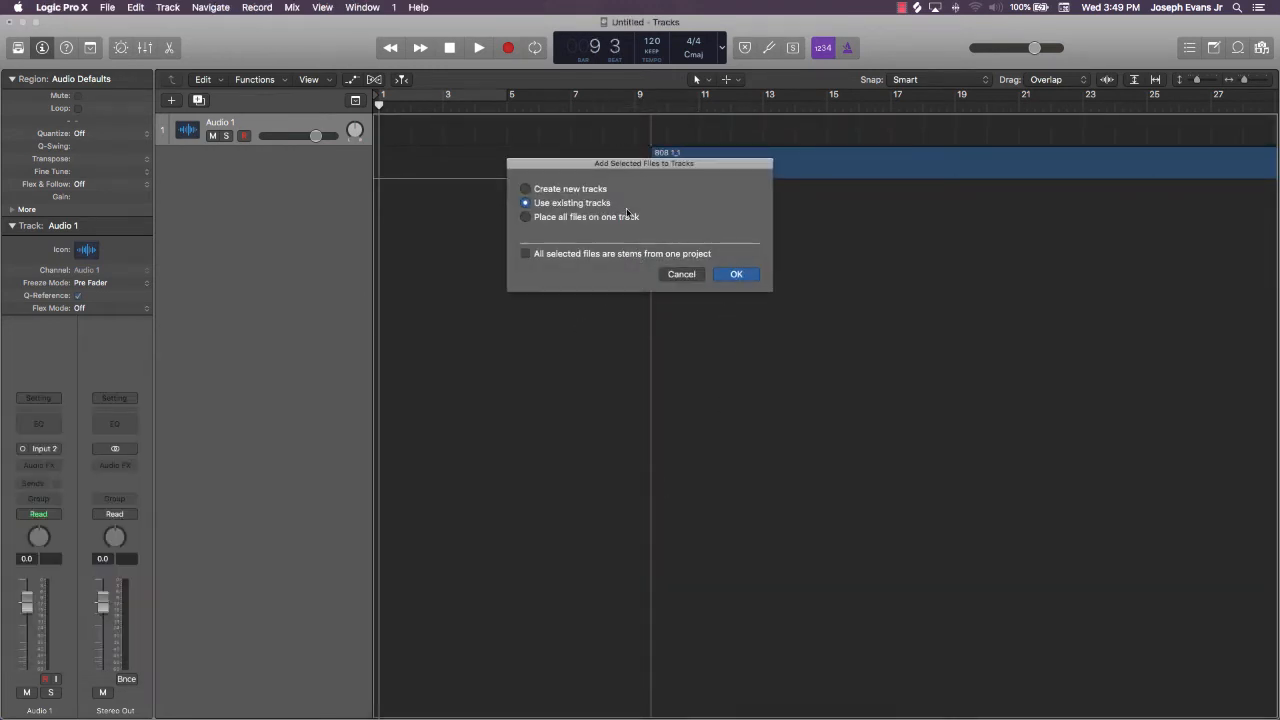
click(737, 275)
mouse_move(595, 712)
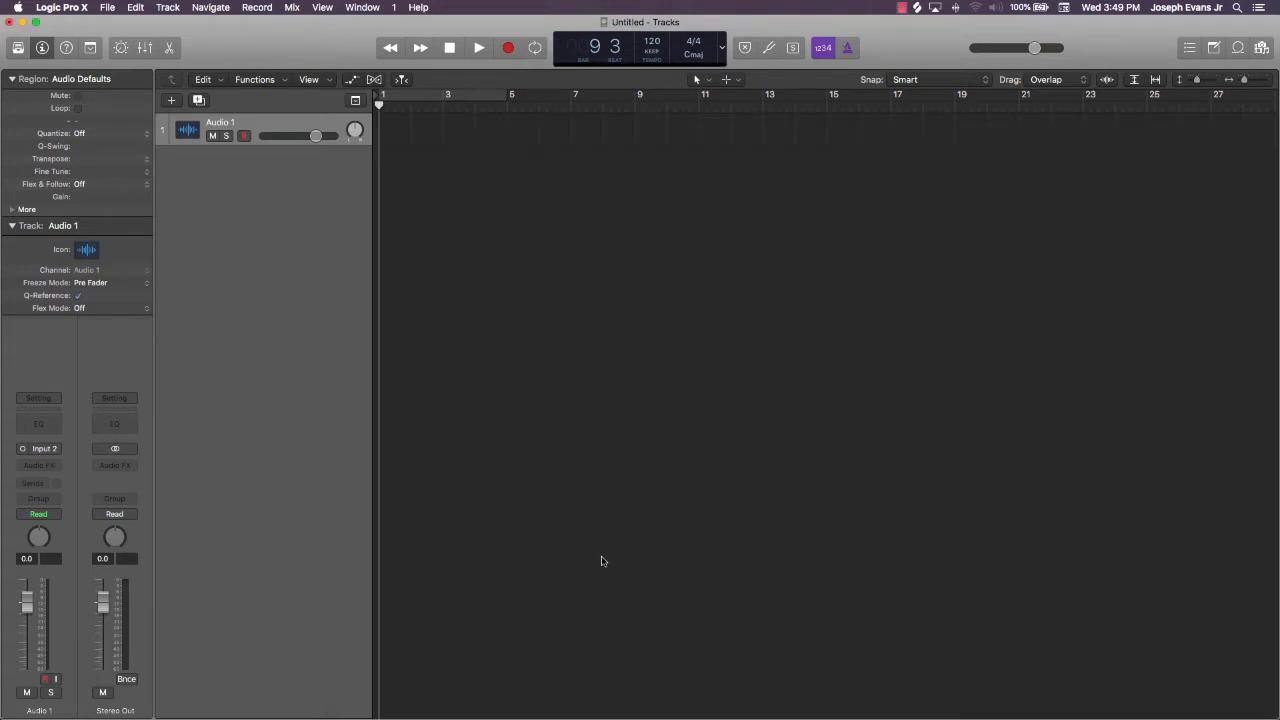
click(363, 705)
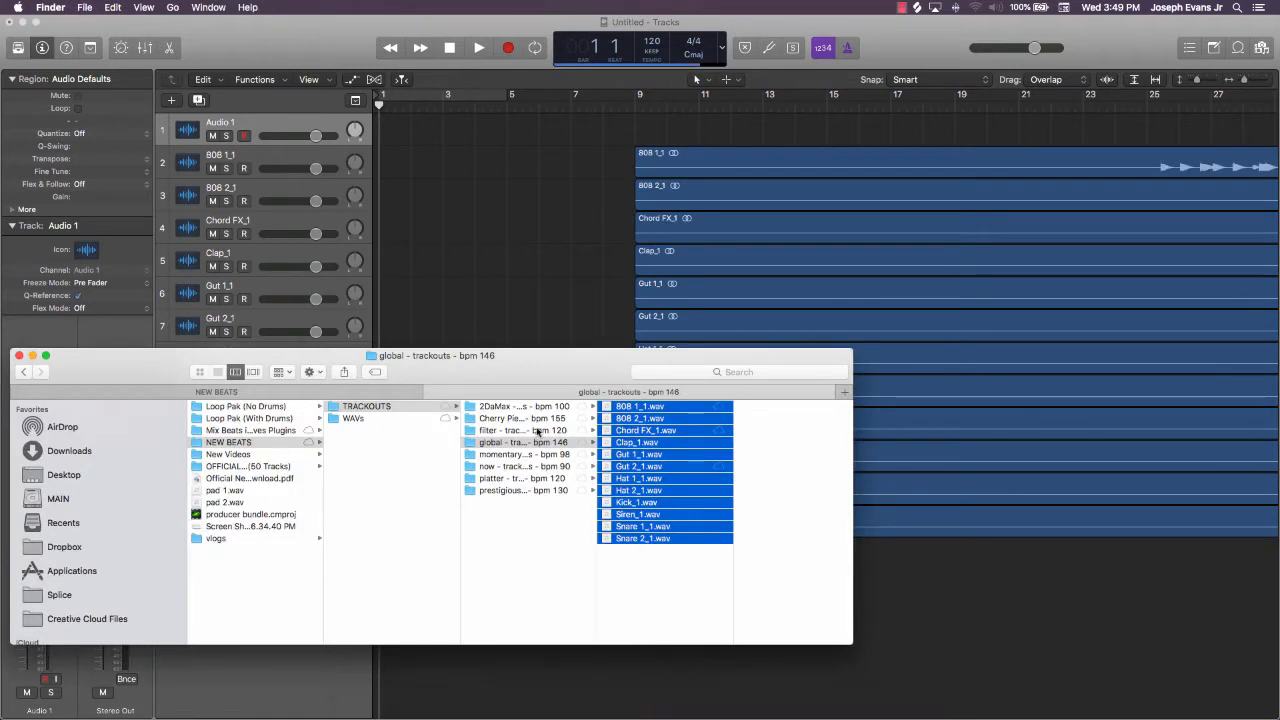
Select all 12 stem regions and move them together to the start of the project at bar 1
click(540, 158)
drag(562, 157, 746, 463)
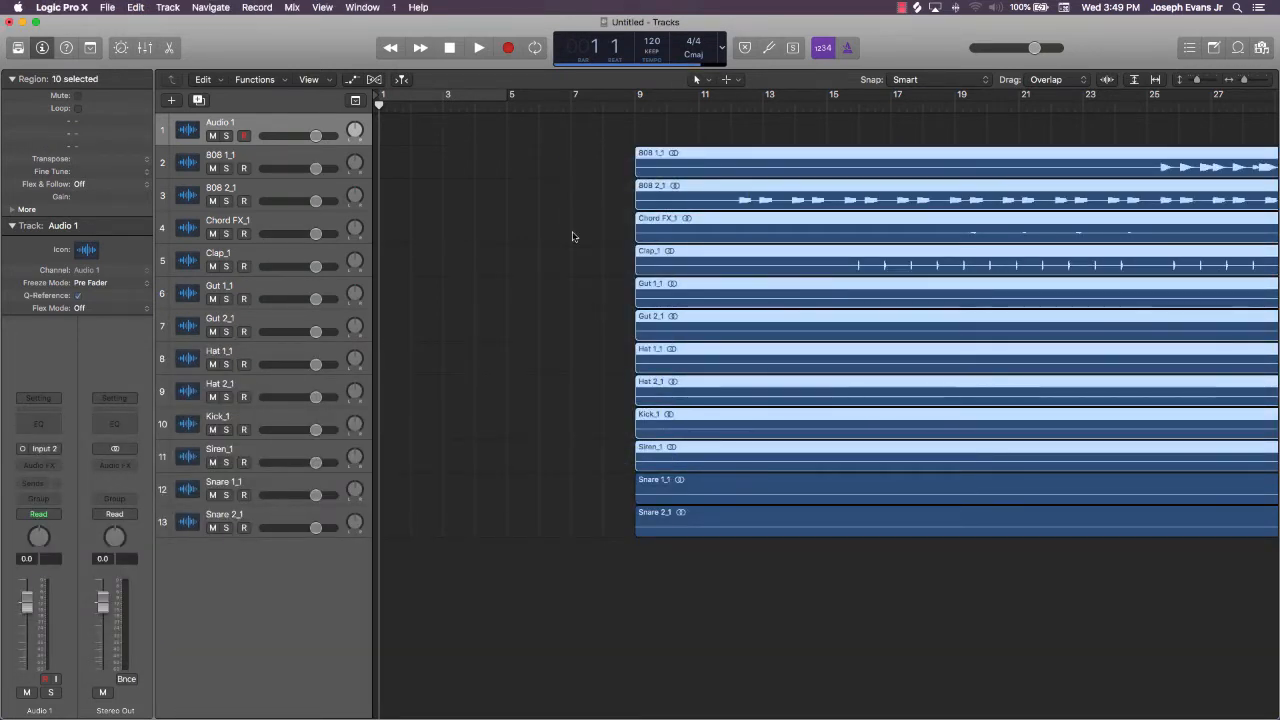
drag(580, 177, 495, 525)
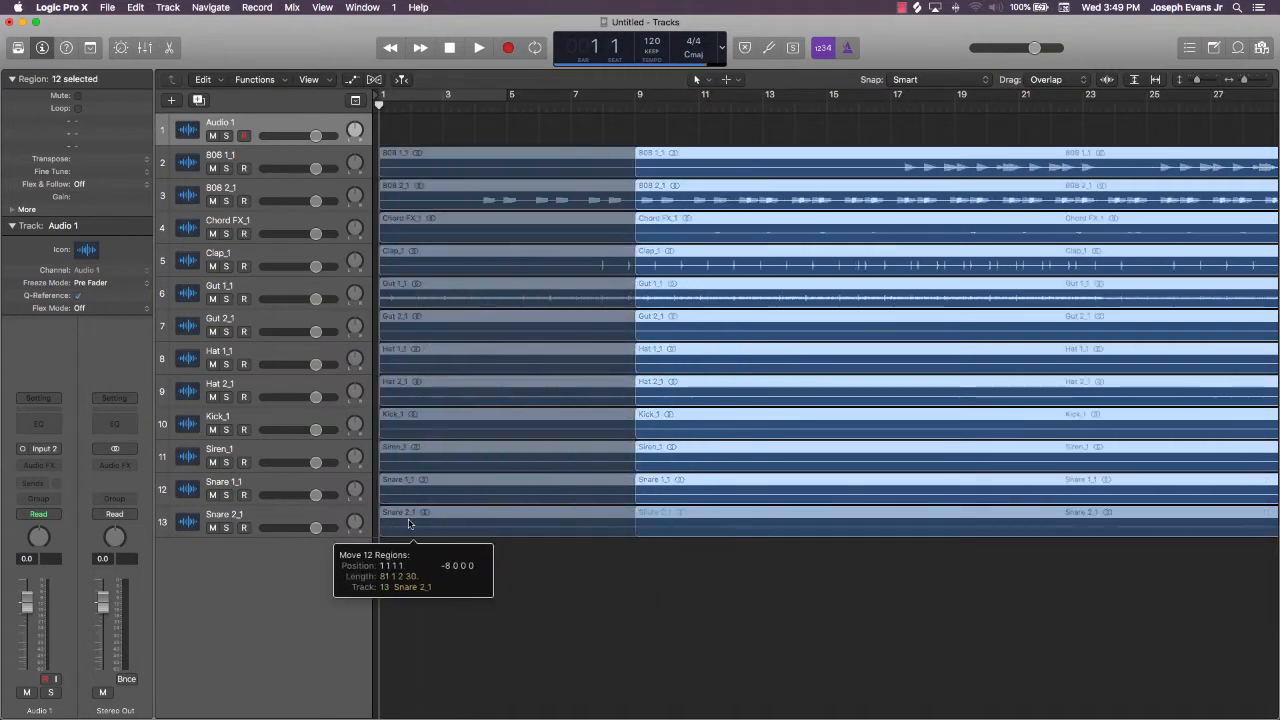
click(528, 594)
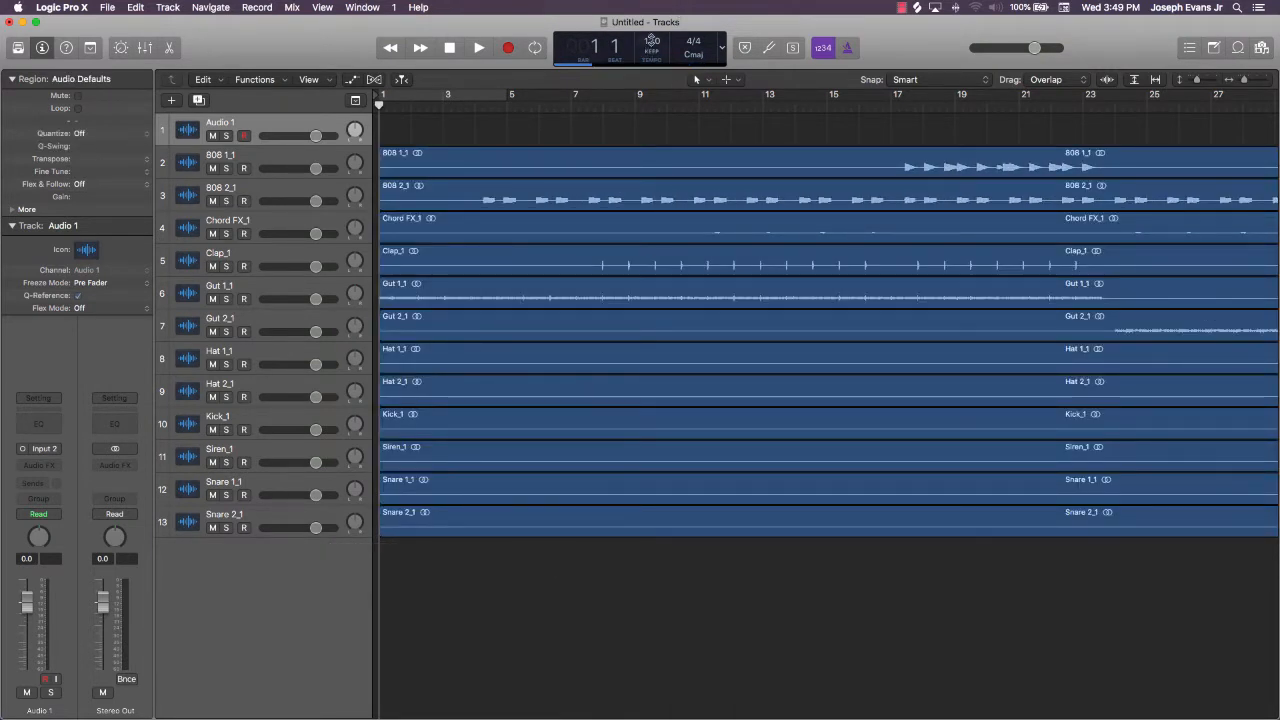
Set the project tempo to 146 BPM and delete the empty Audio 1 track
drag(651, 43, 660, 1)
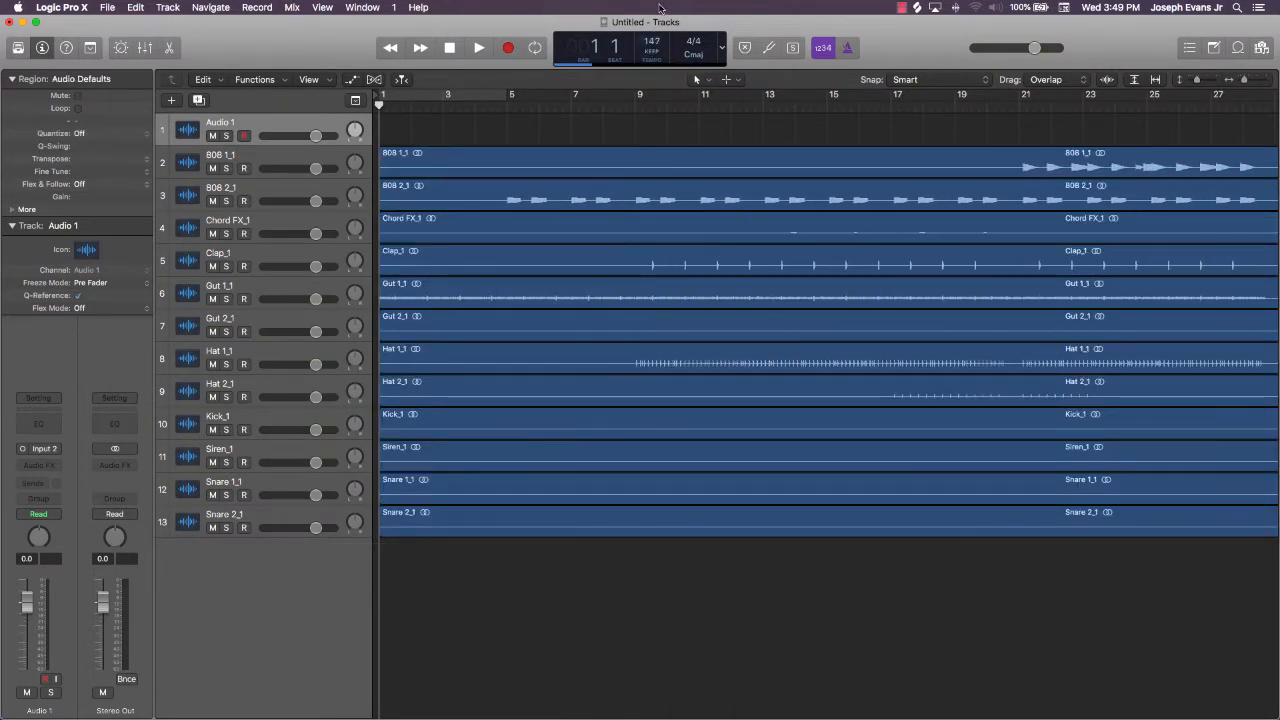
scroll(802, 191, right, 20)
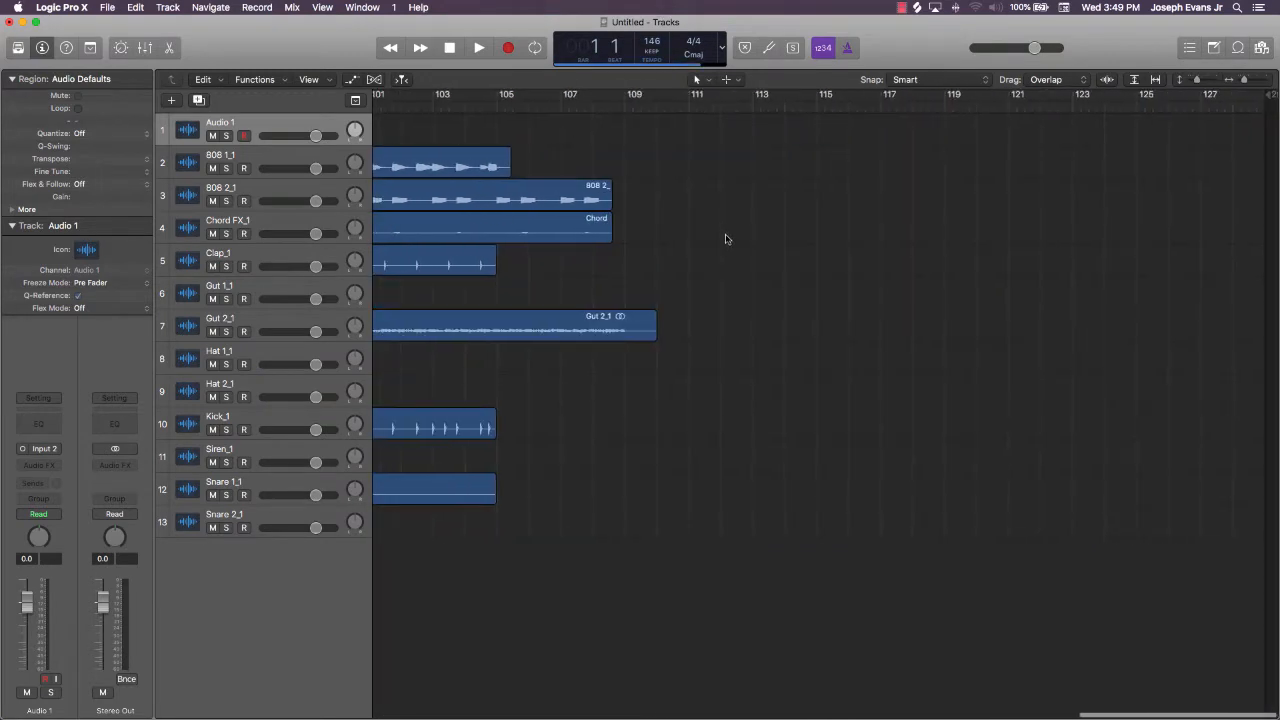
key(z)
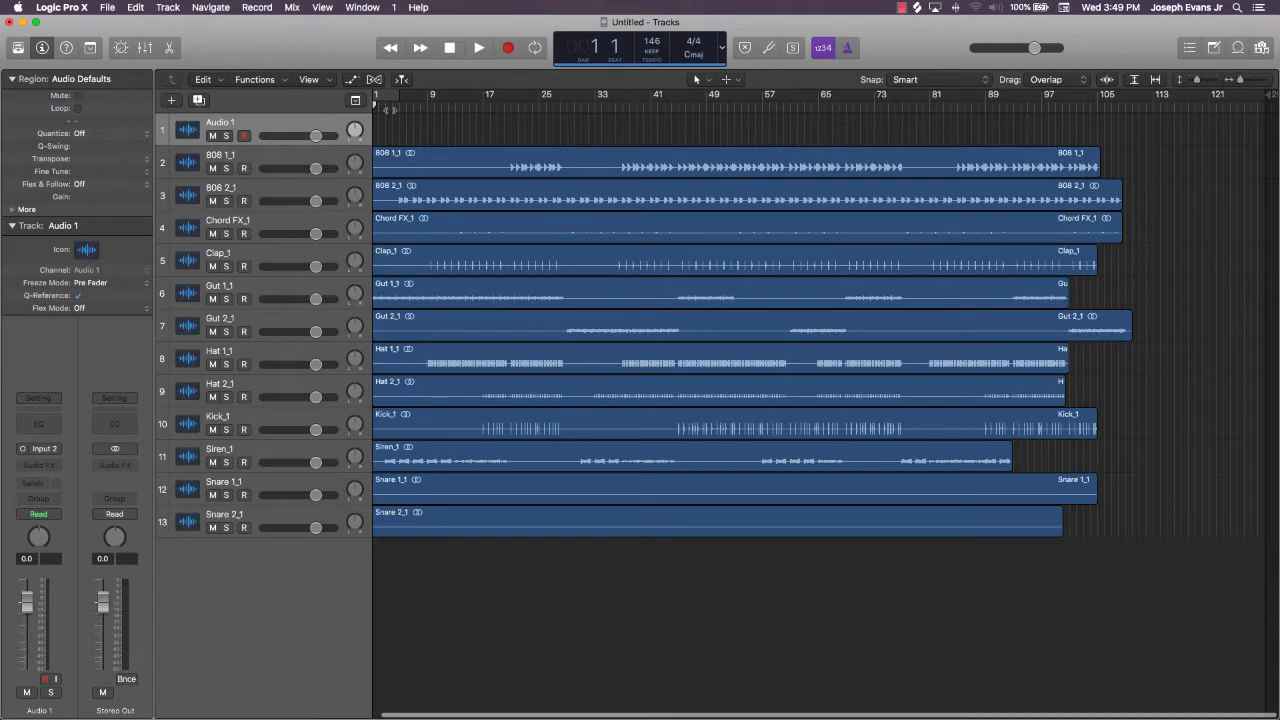
key(super+BackSpace)
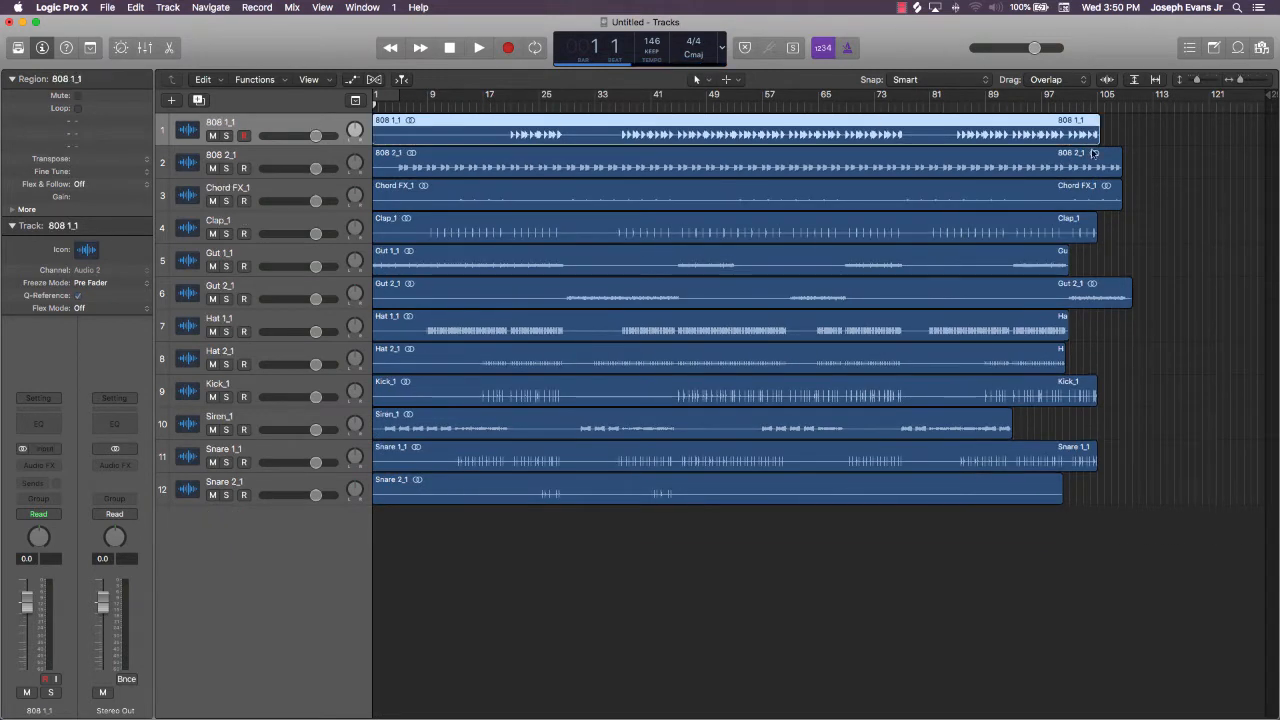
Pull the project end marker back to about bar 110, just past the end of the longest region
mouse_move(1266, 96)
mouse_down()
mouse_move(1196, 112)
mouse_move(1140, 188)
mouse_move(1146, 200)
mouse_up()
click(1118, 340)
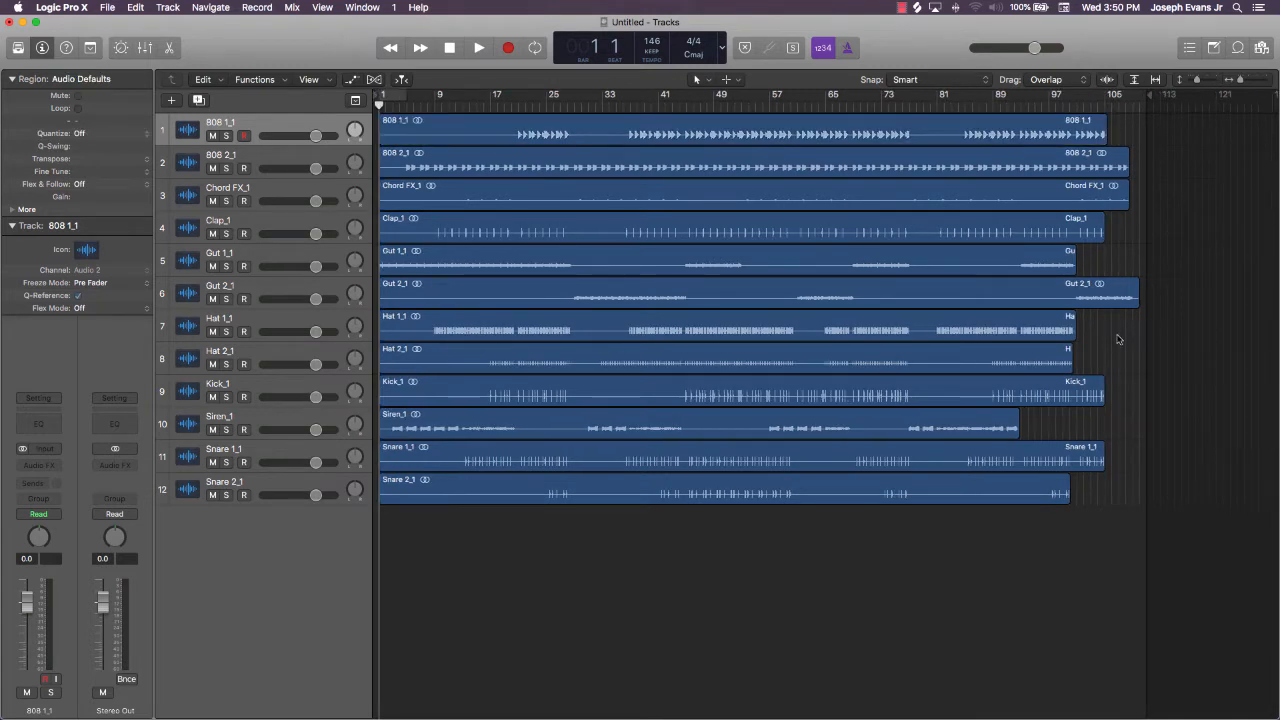
key(space)
Rename the first two tracks as 808 1 and 808 2, removing the _1 suffix
double_click(236, 122)
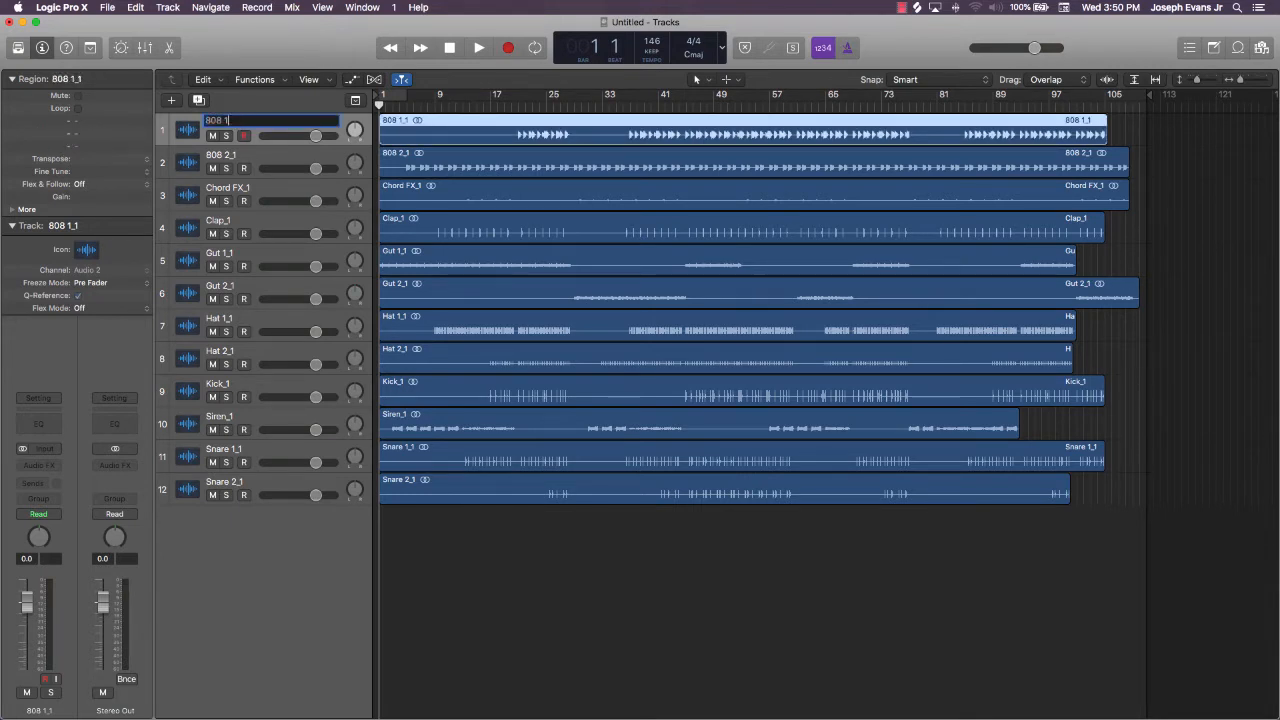
key(Return)
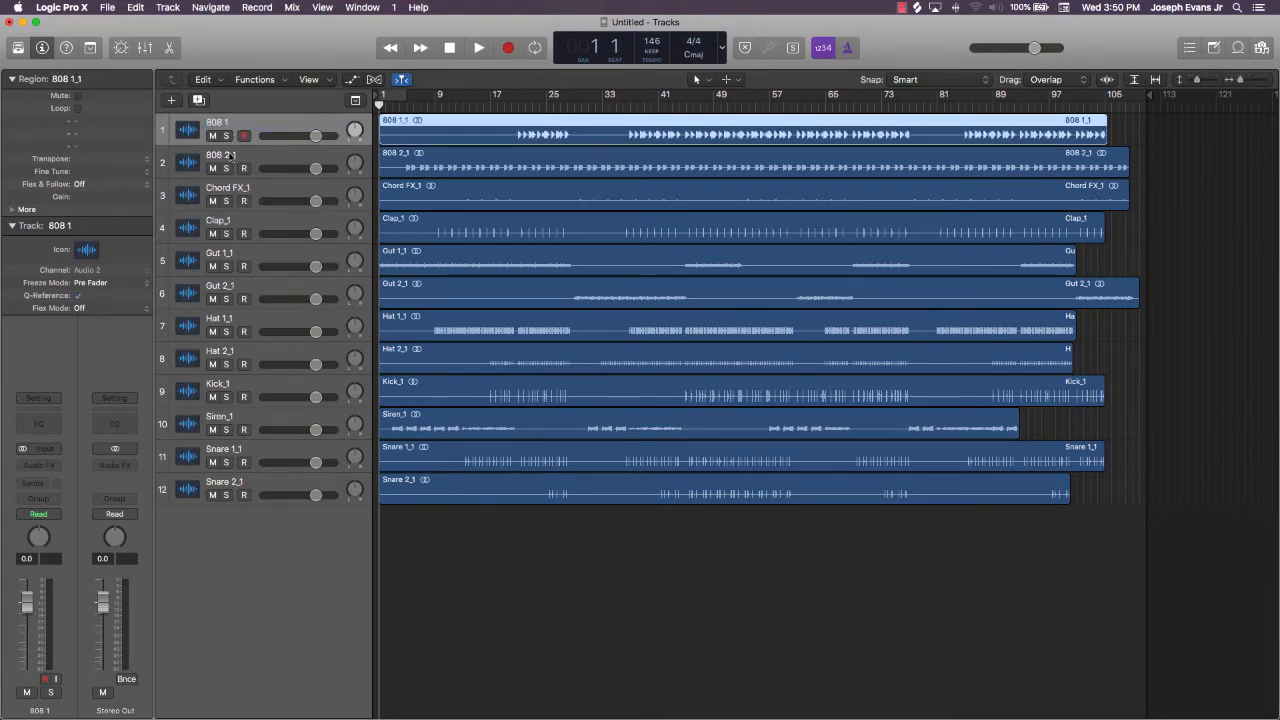
double_click(231, 155)
key(Right)
key(BackSpace)
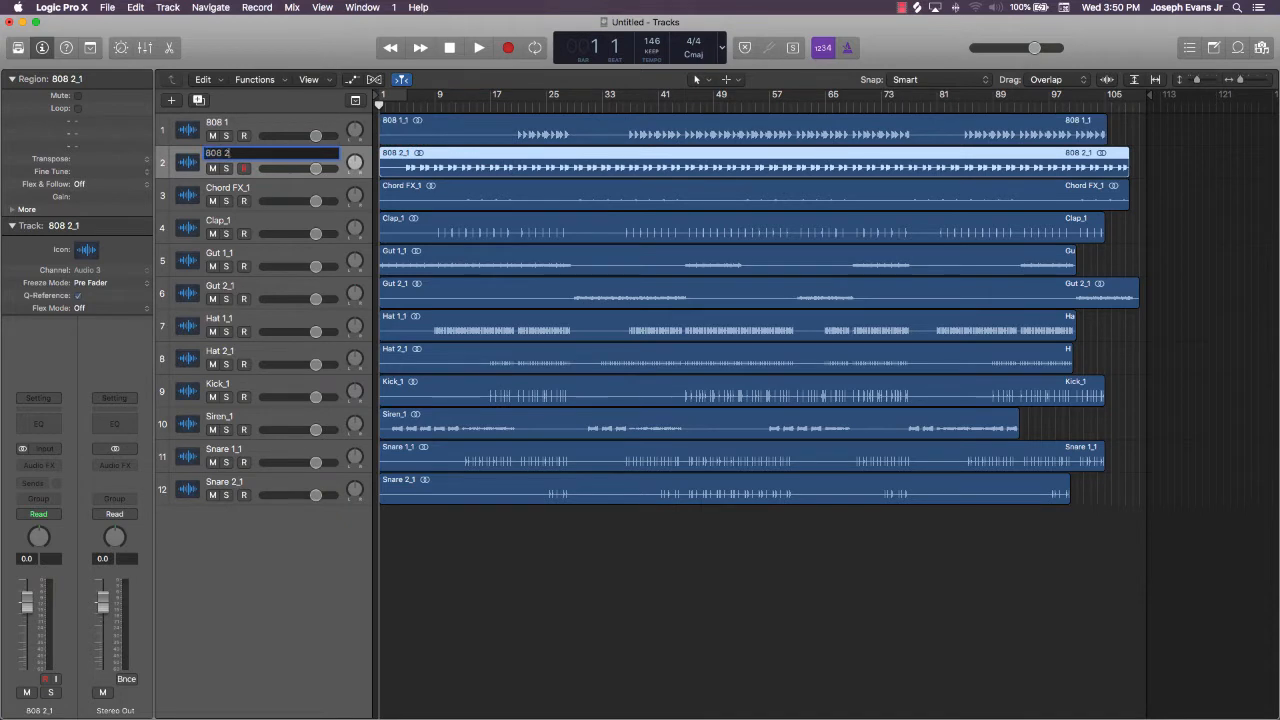
key(Return)
Rename the third and fourth tracks as Chord FX and Clap
double_click(238, 188)
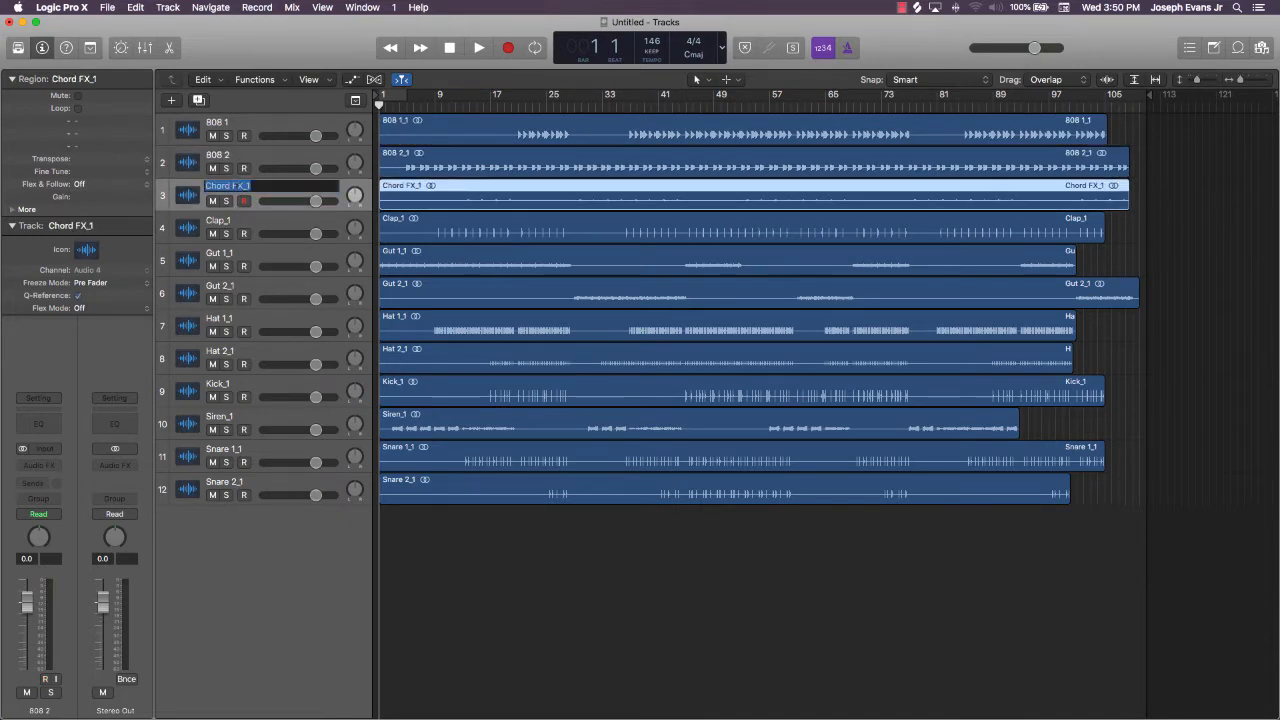
key(Right)
key(Return)
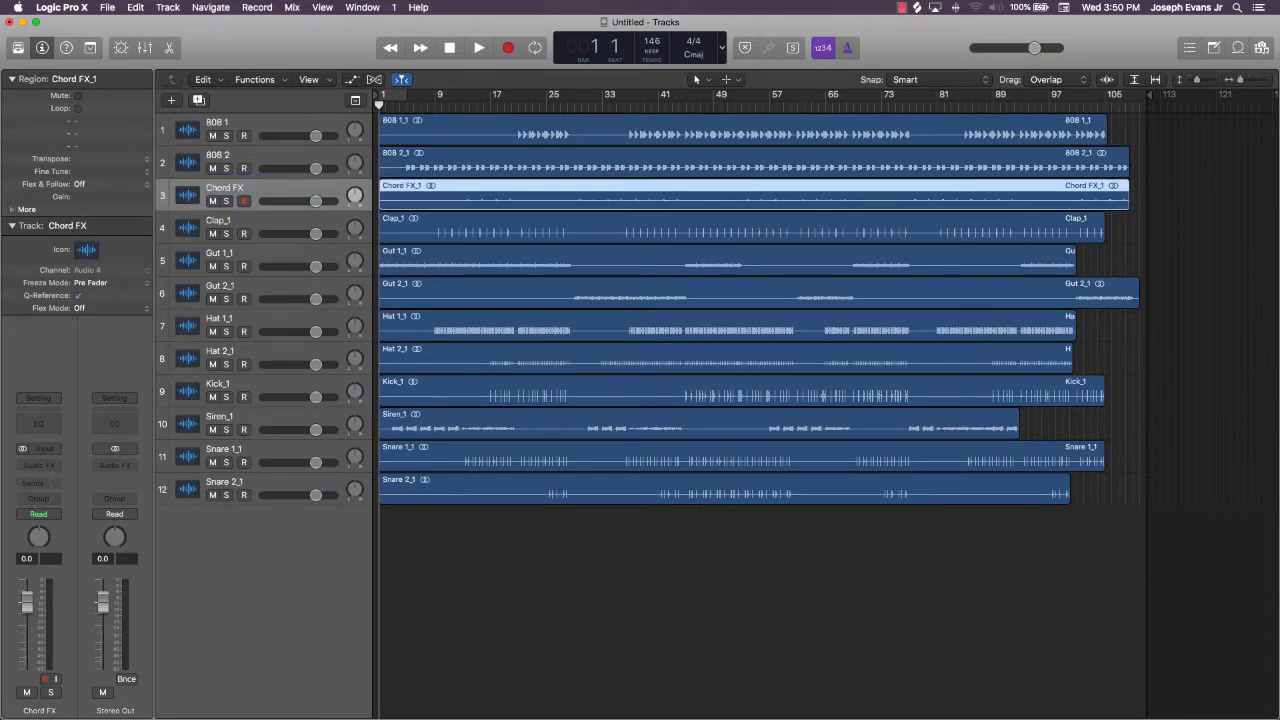
double_click(226, 220)
key(Right)
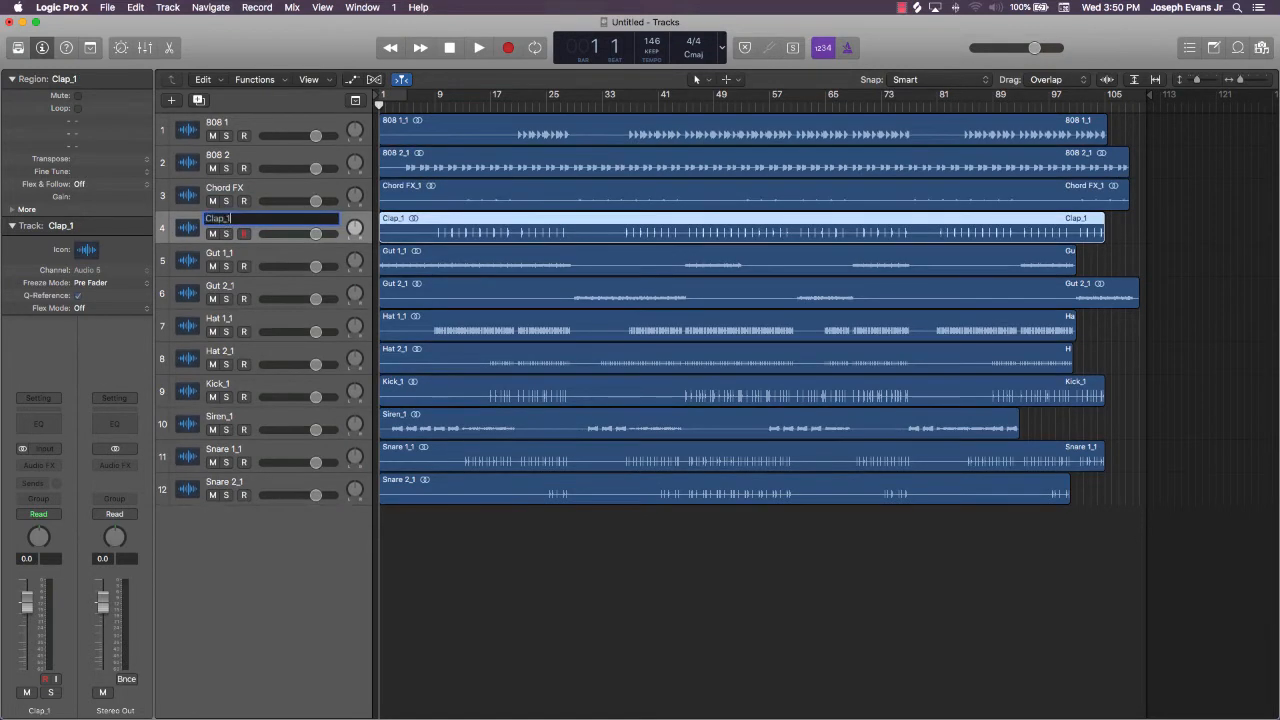
key(BackSpace)
key(Return)
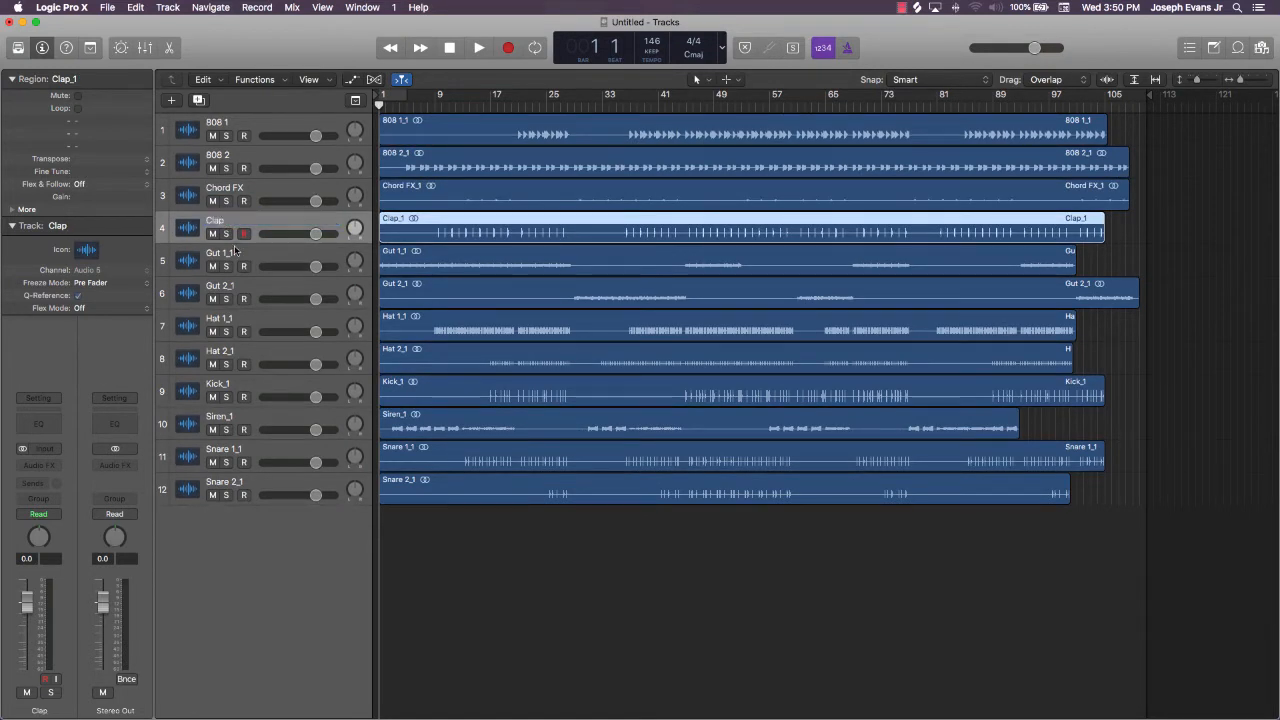
Rename the fifth and sixth tracks as Gut 1 and Gut 2
double_click(234, 250)
key(Right)
key(BackSpace)
key(BackSpace)
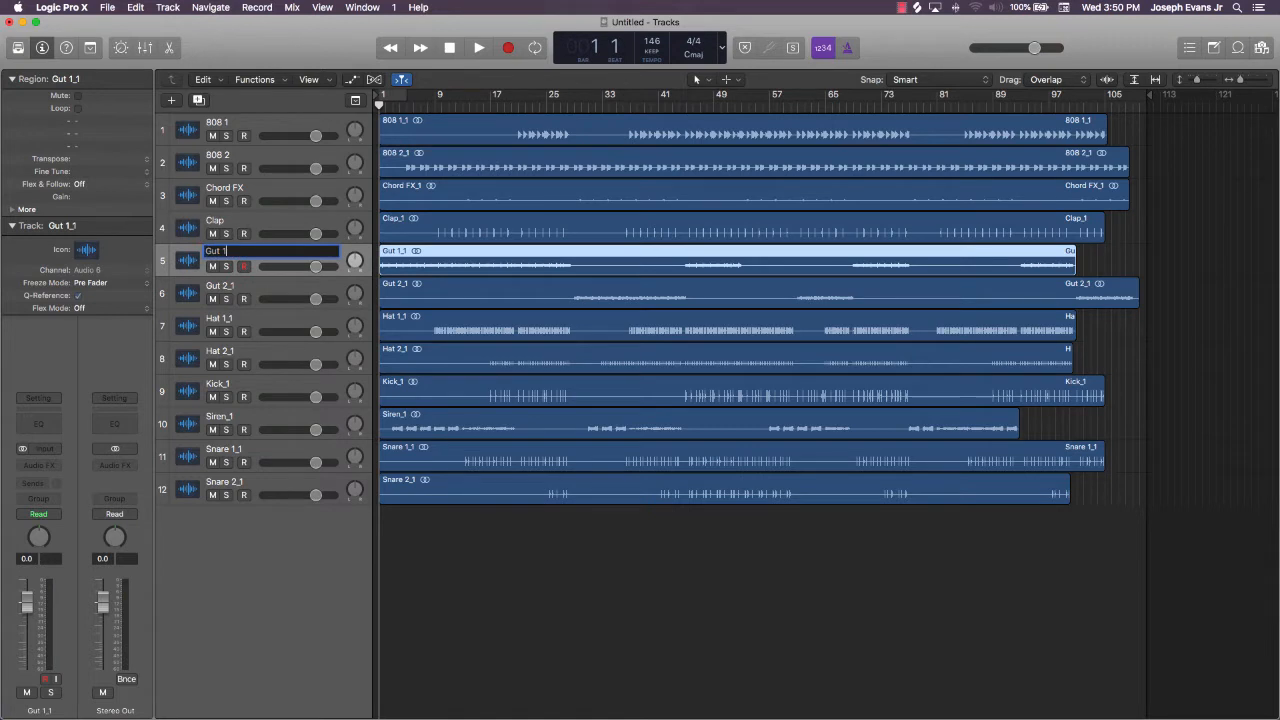
key(Tab)
key(Right)
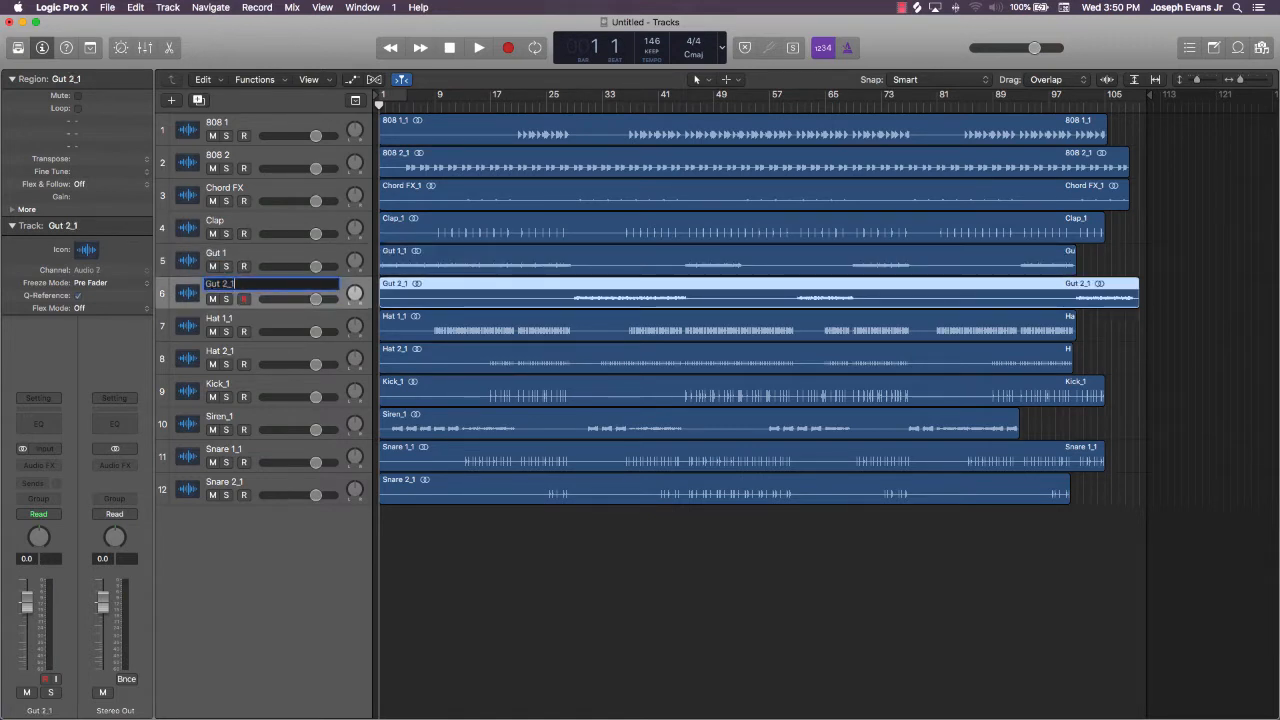
key(Return)
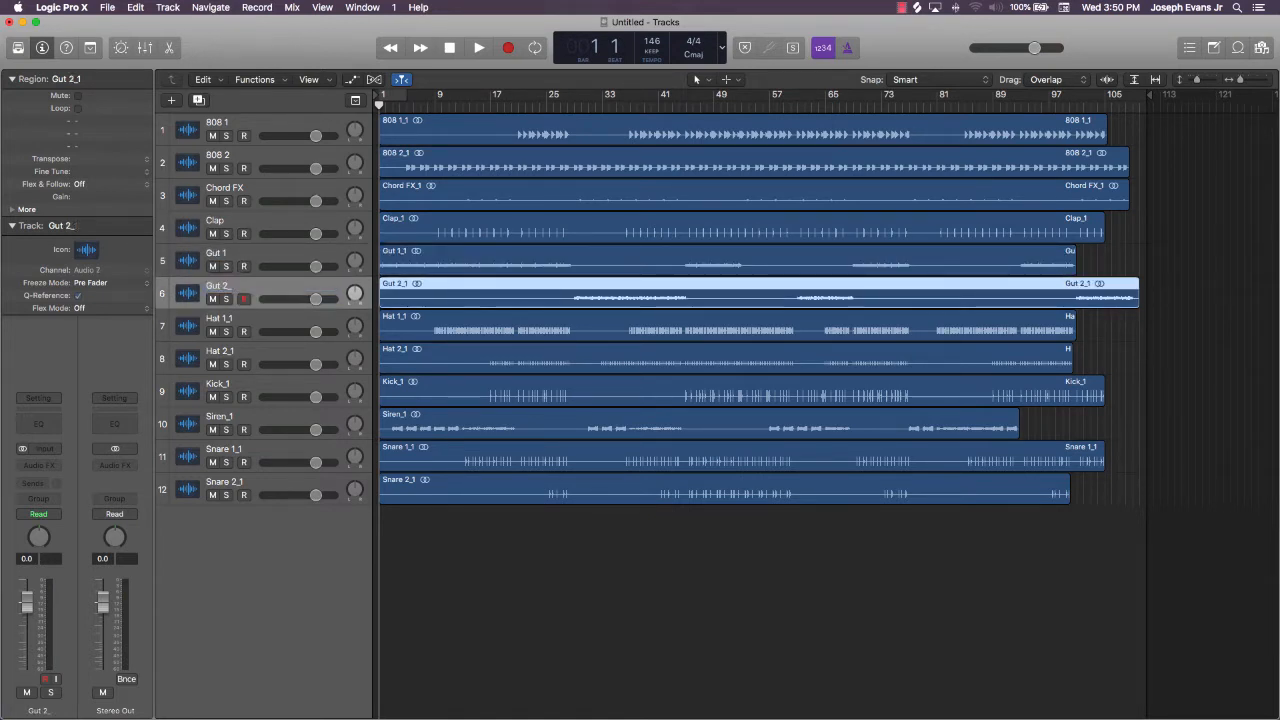
key(shift+Return)
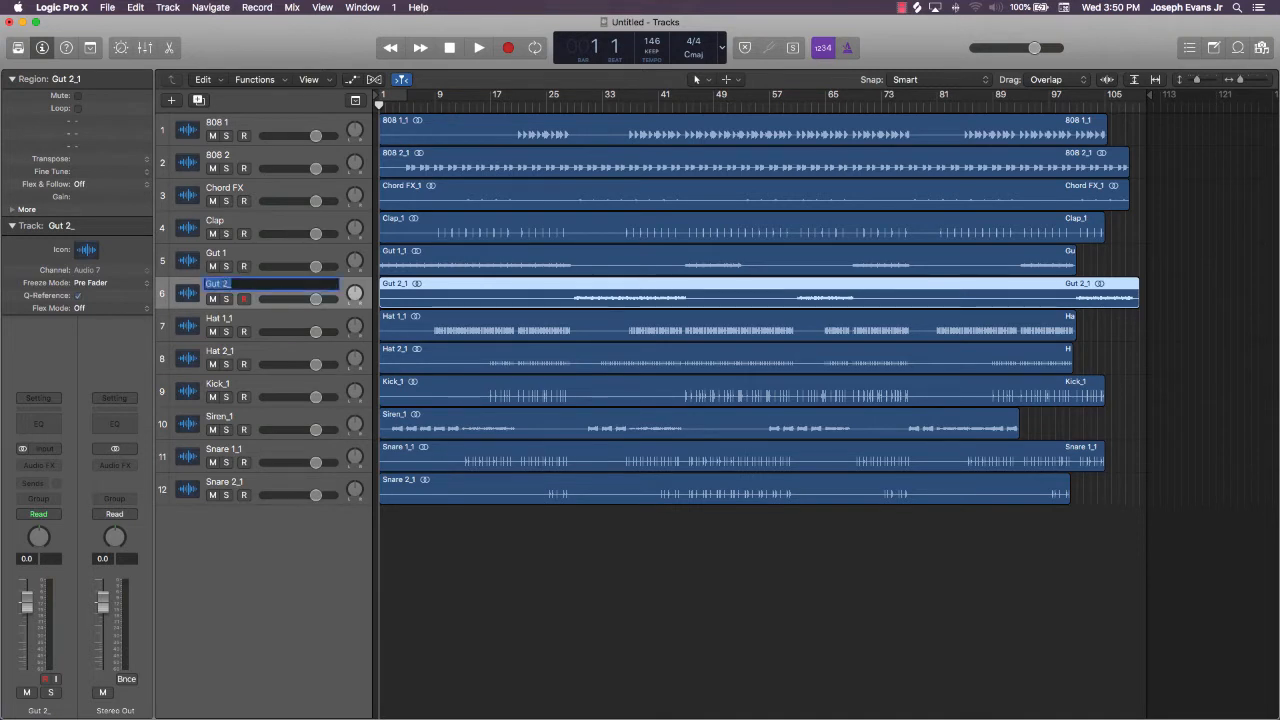
key(Right)
key(BackSpace)
key(Return)
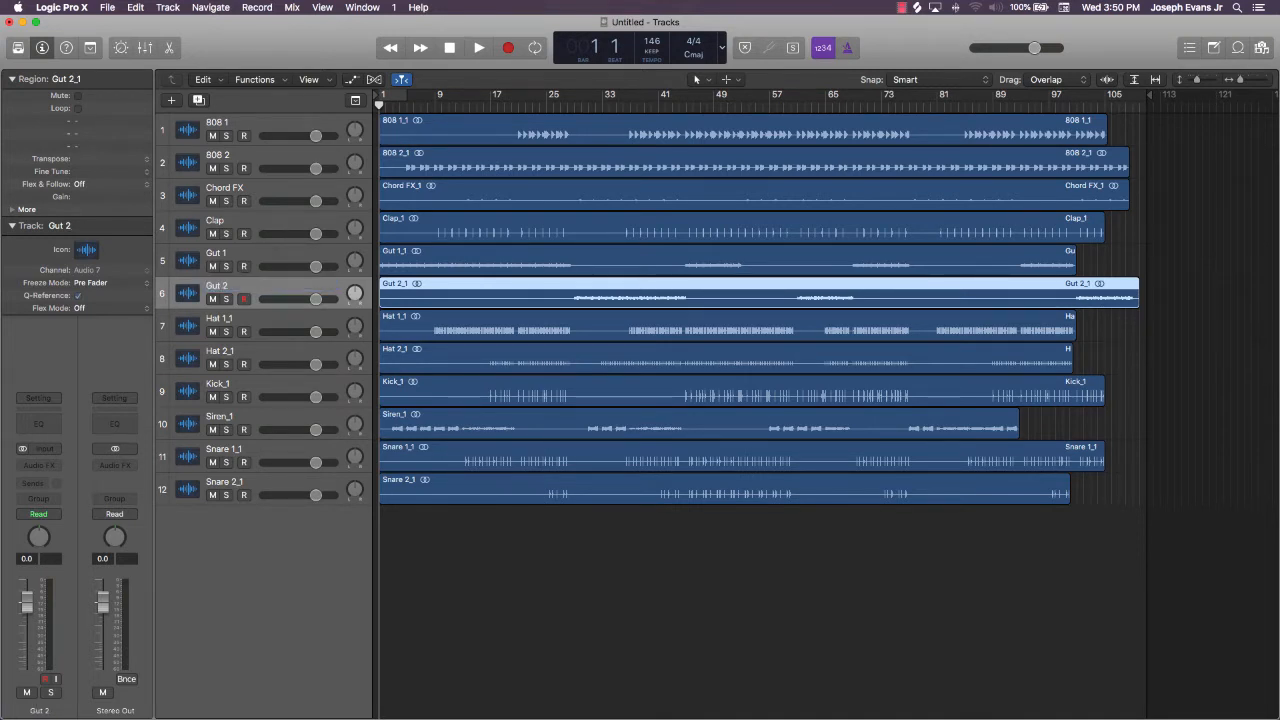
Rename the seventh and eighth tracks as Hat 1 and Hat 2
key(Down)
key(shift+Return)
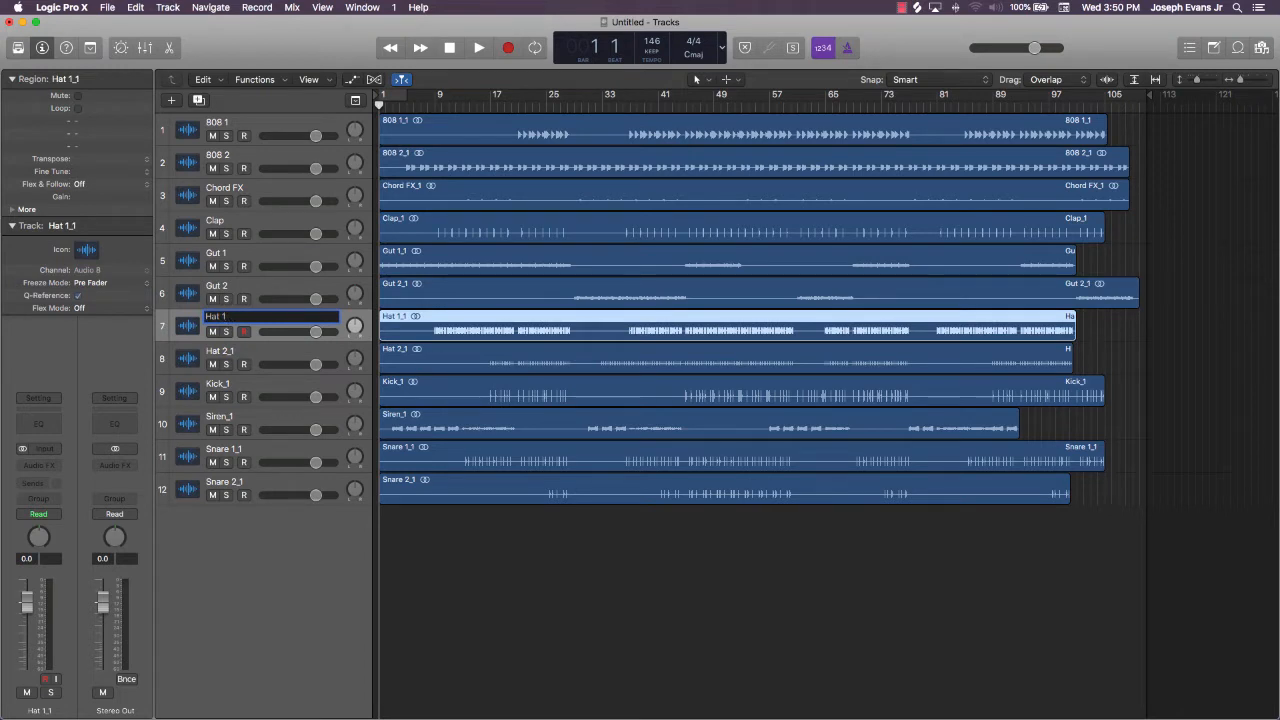
key(Return)
key(Down)
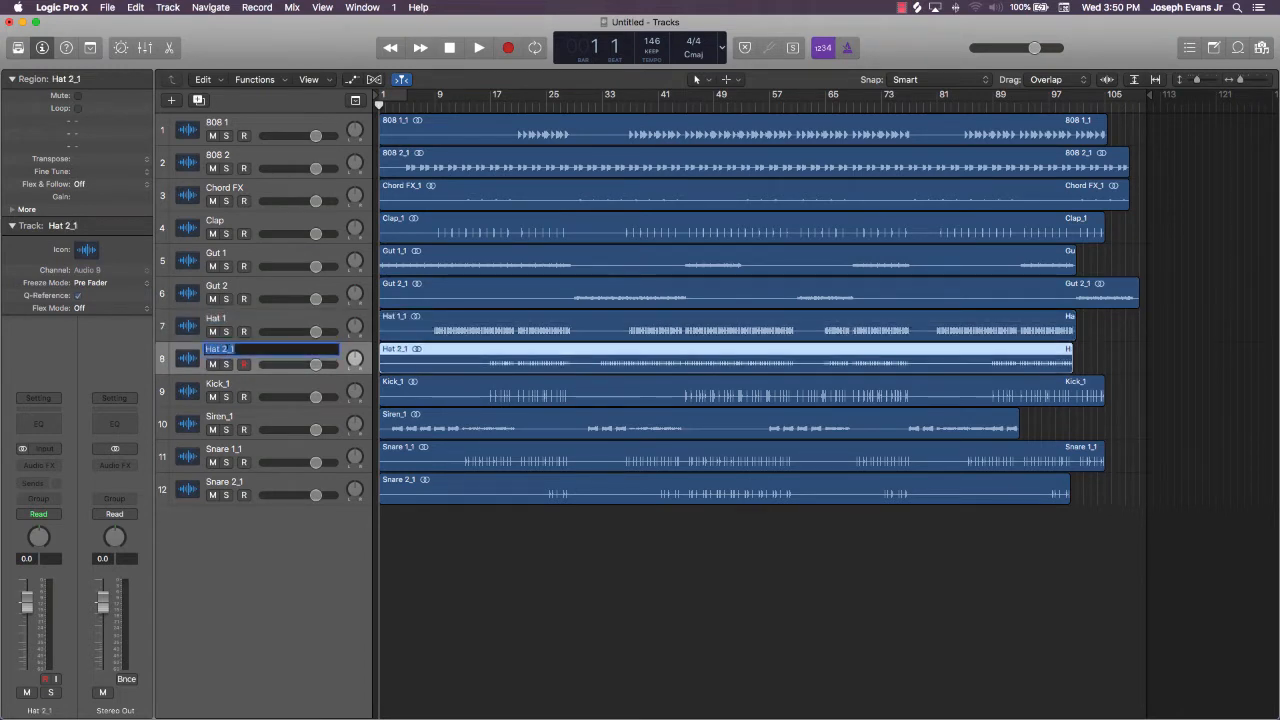
key(shift+Return)
key(BackSpace)
key(Return)
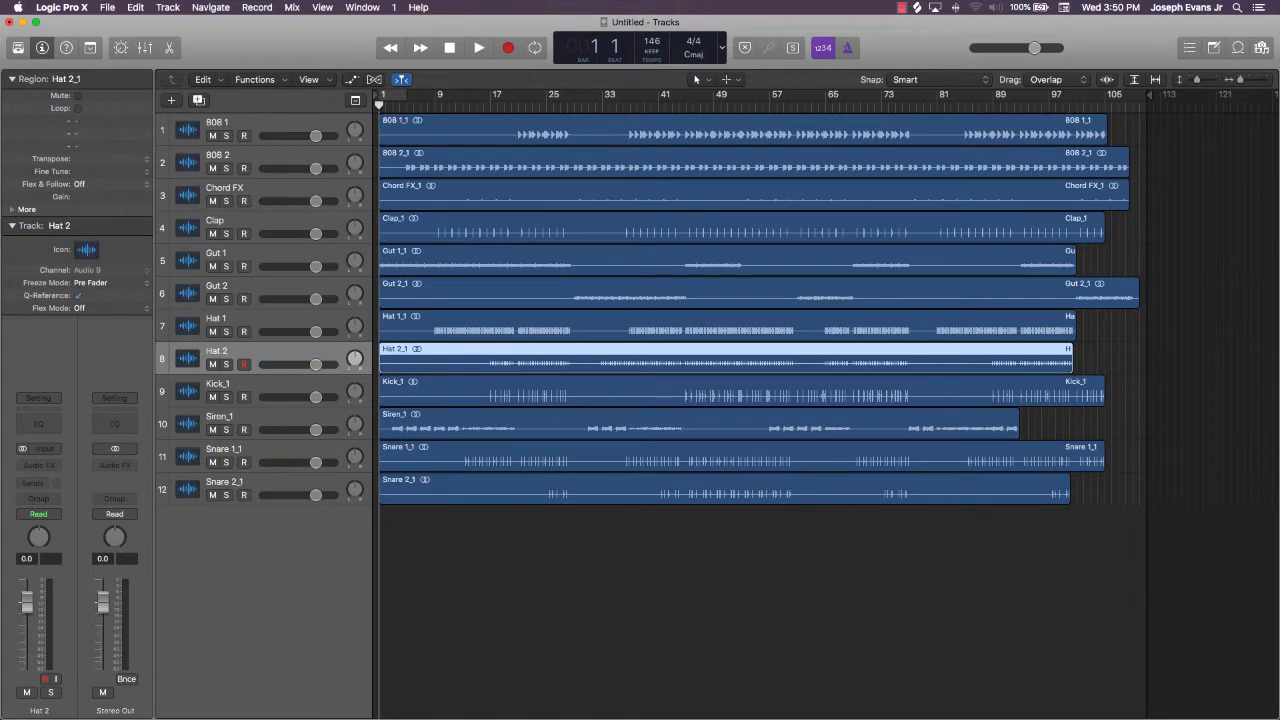
Rename the ninth and tenth tracks as Kick and Siren
key(Down)
key(shift+Return)
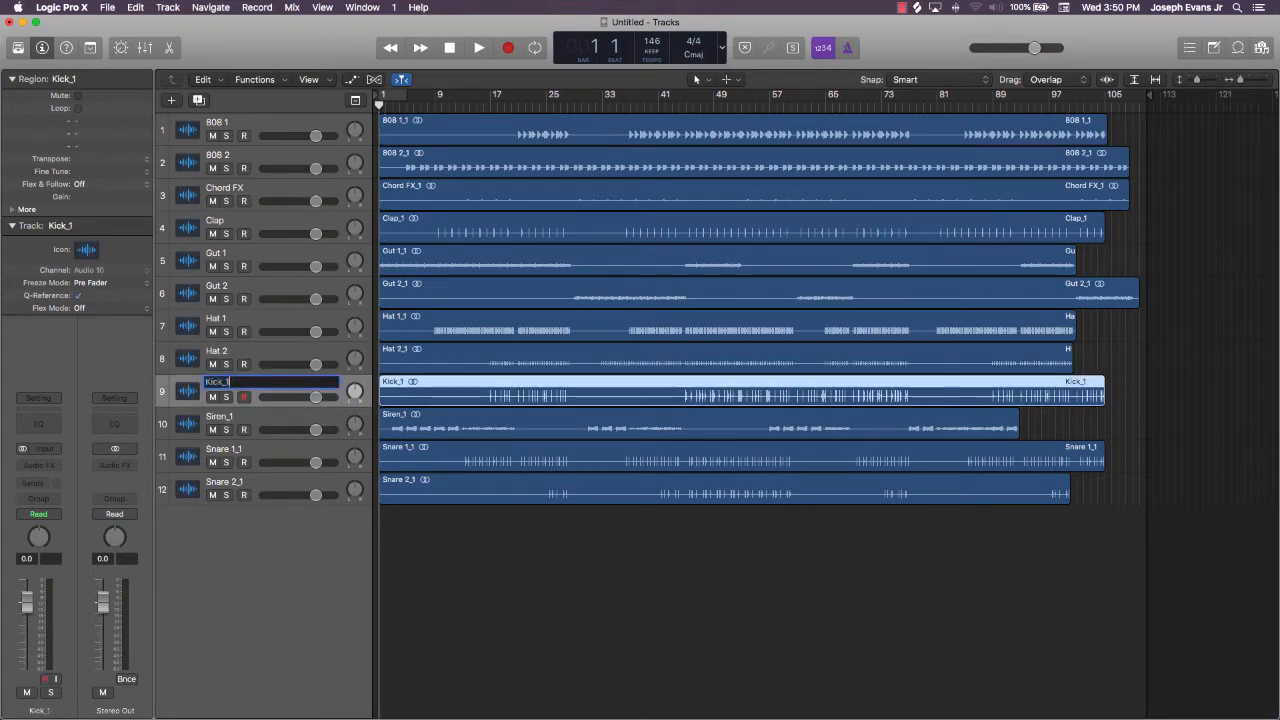
key(BackSpace)
key(Return)
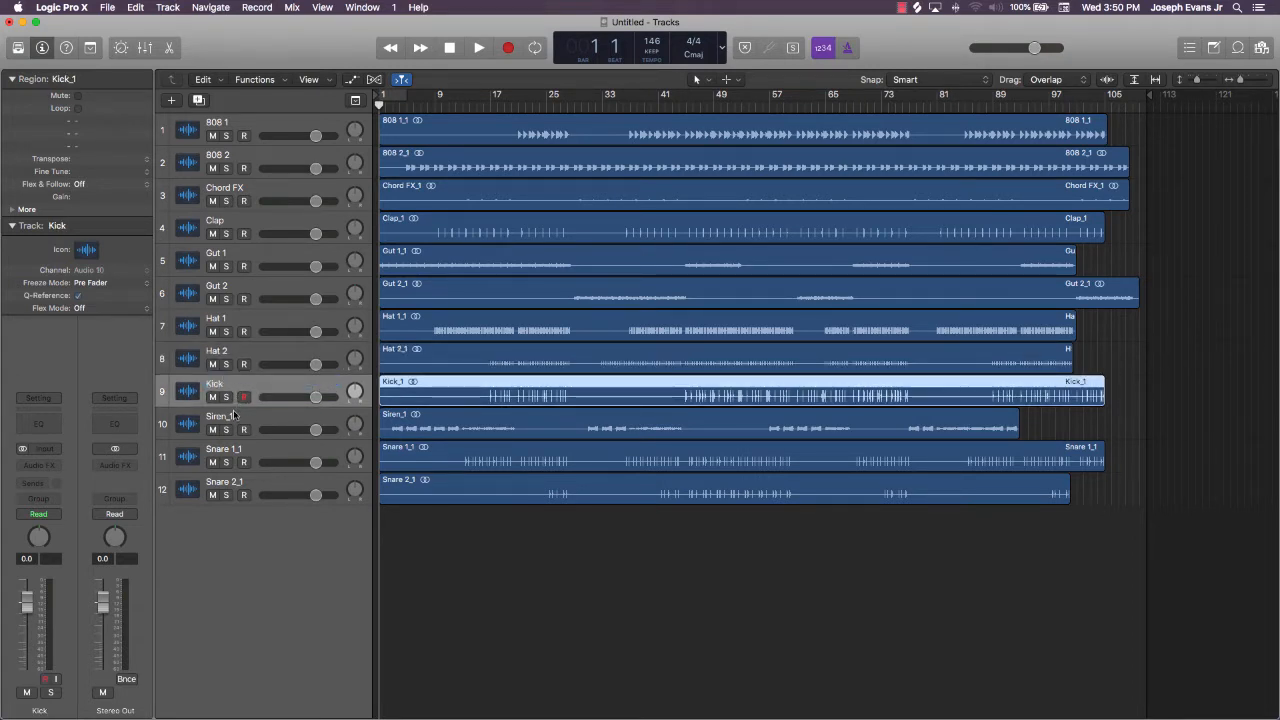
key(Down)
key(shift+Return)
key(Right)
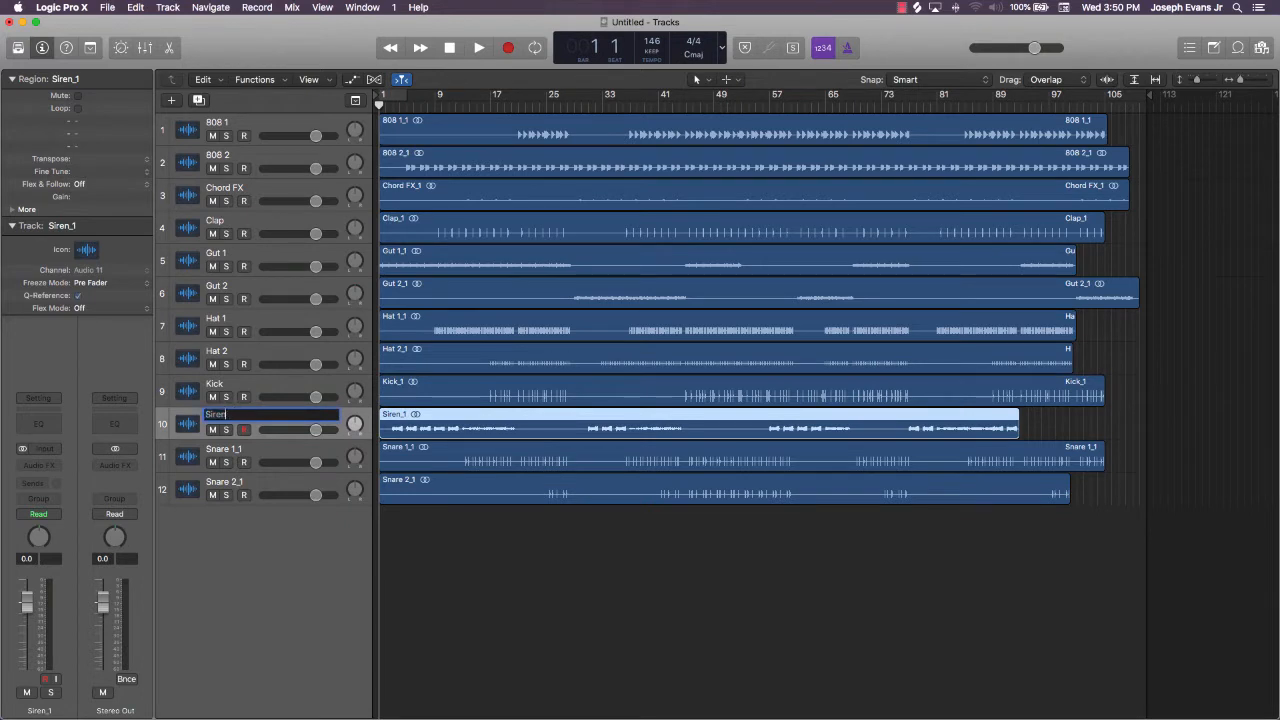
key(Return)
Rename the eleventh and twelfth tracks as Snare 1 and Snare 2
key(Down)
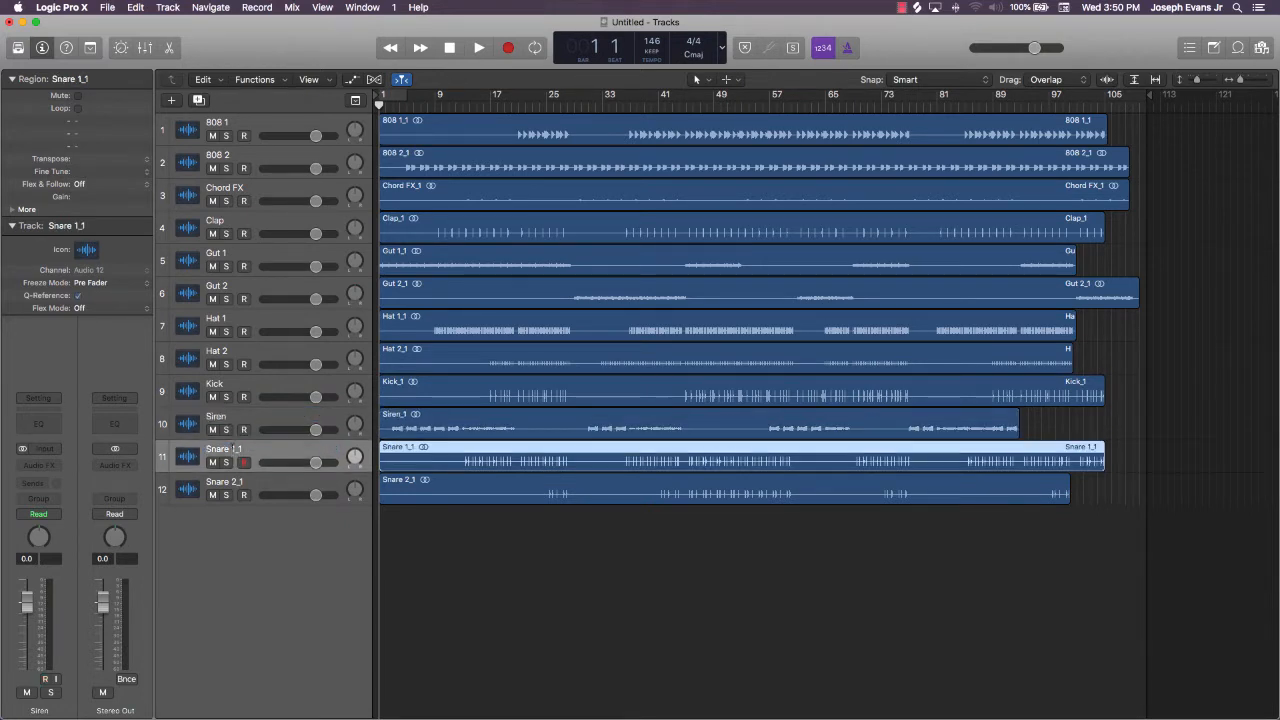
key(shift+Return)
key(Right)
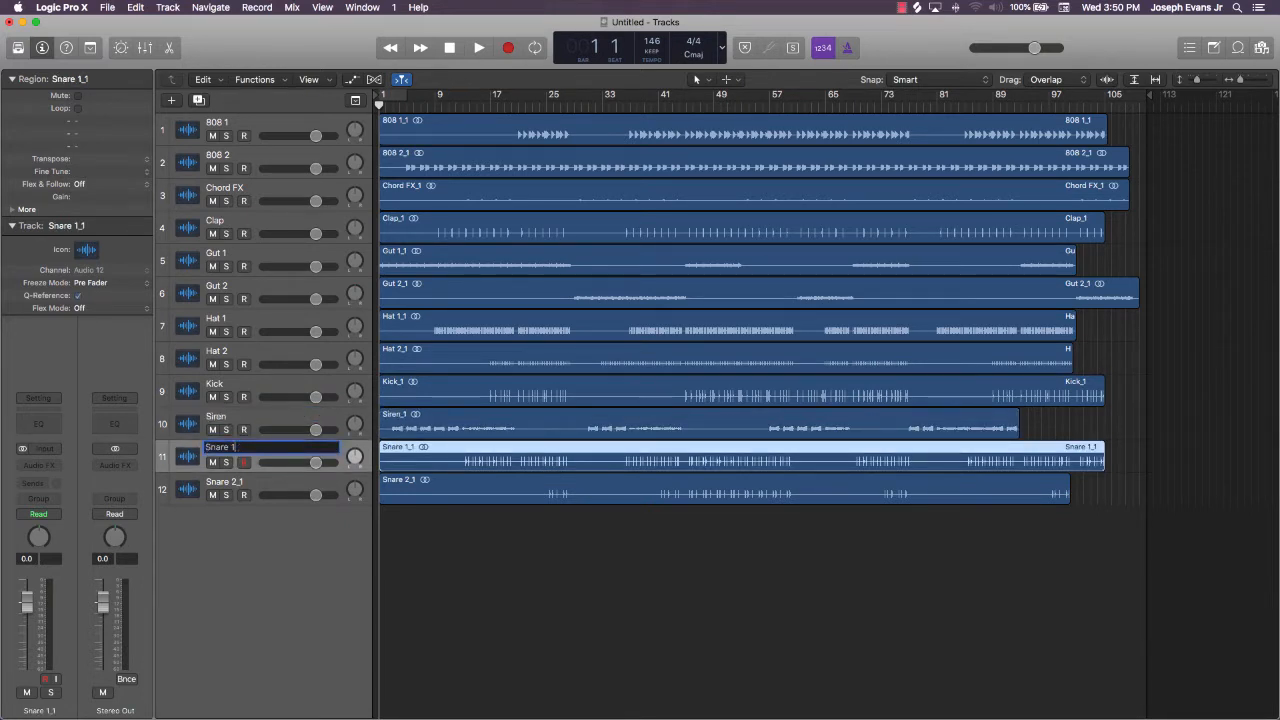
key(Return)
key(Down)
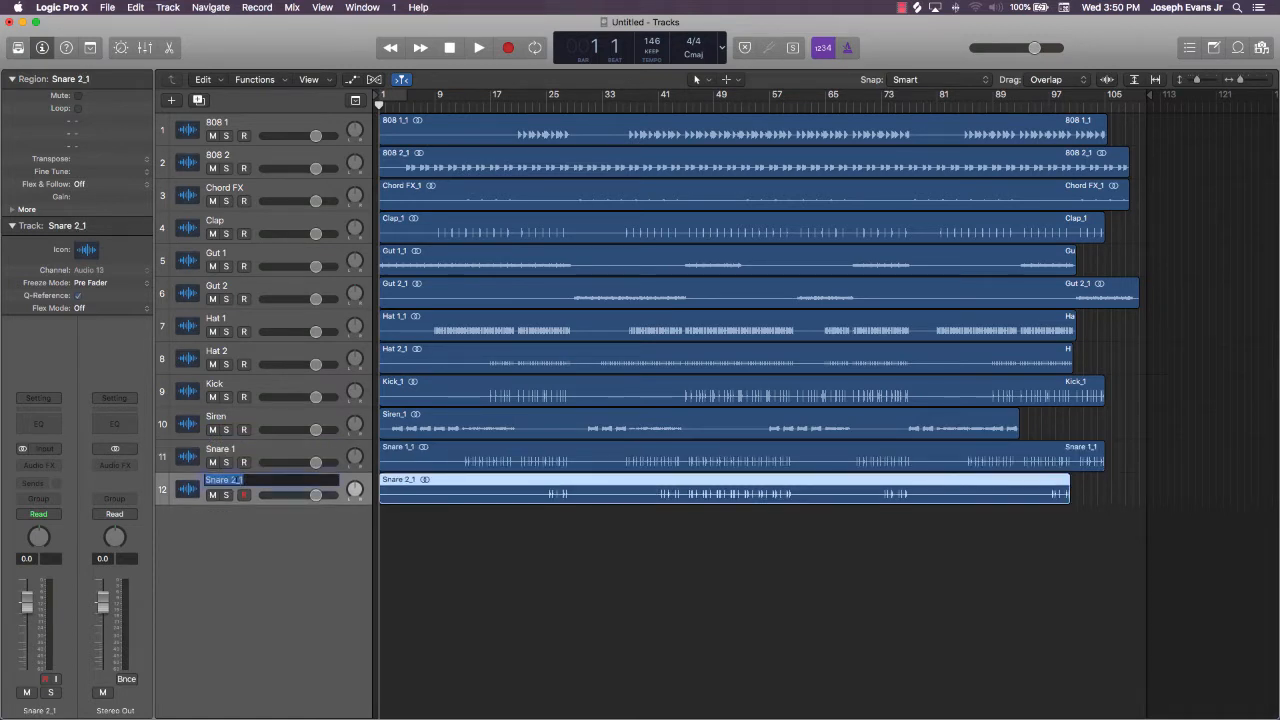
key(shift+Return)
key(Right)
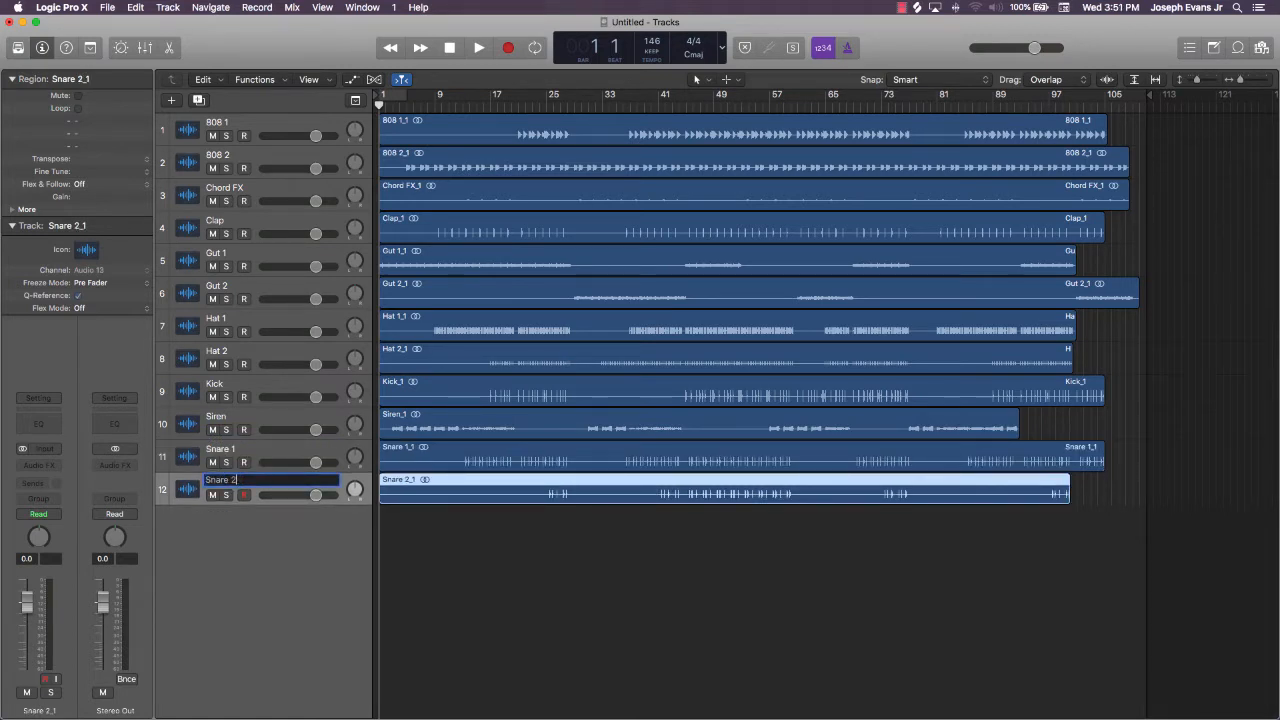
key(Return)
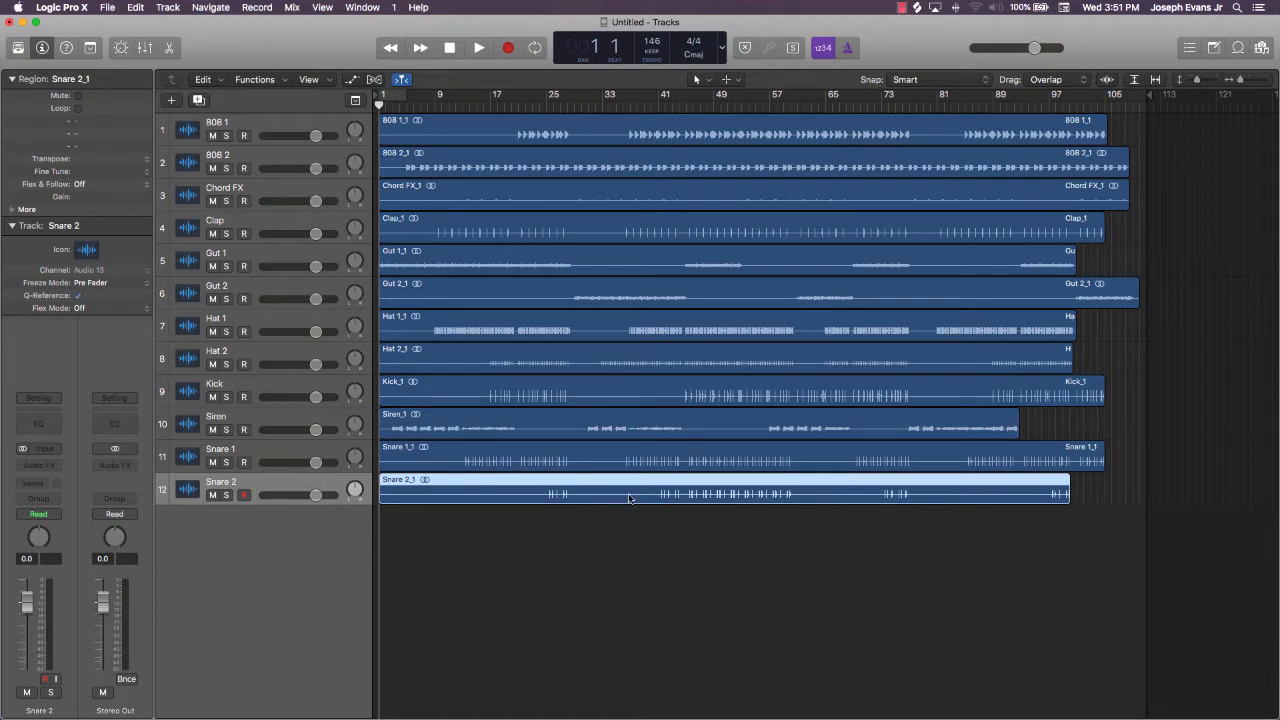
Select all twelve audio regions and name them after their tracks
click(659, 551)
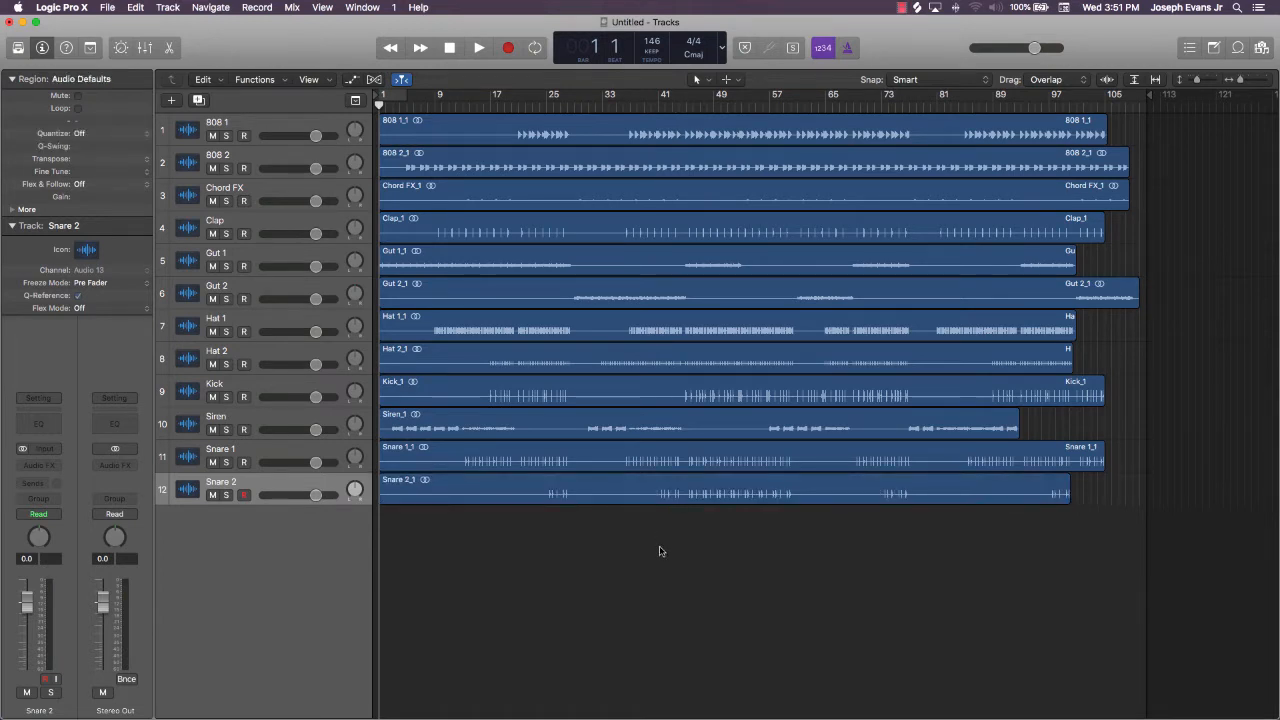
key(super+a)
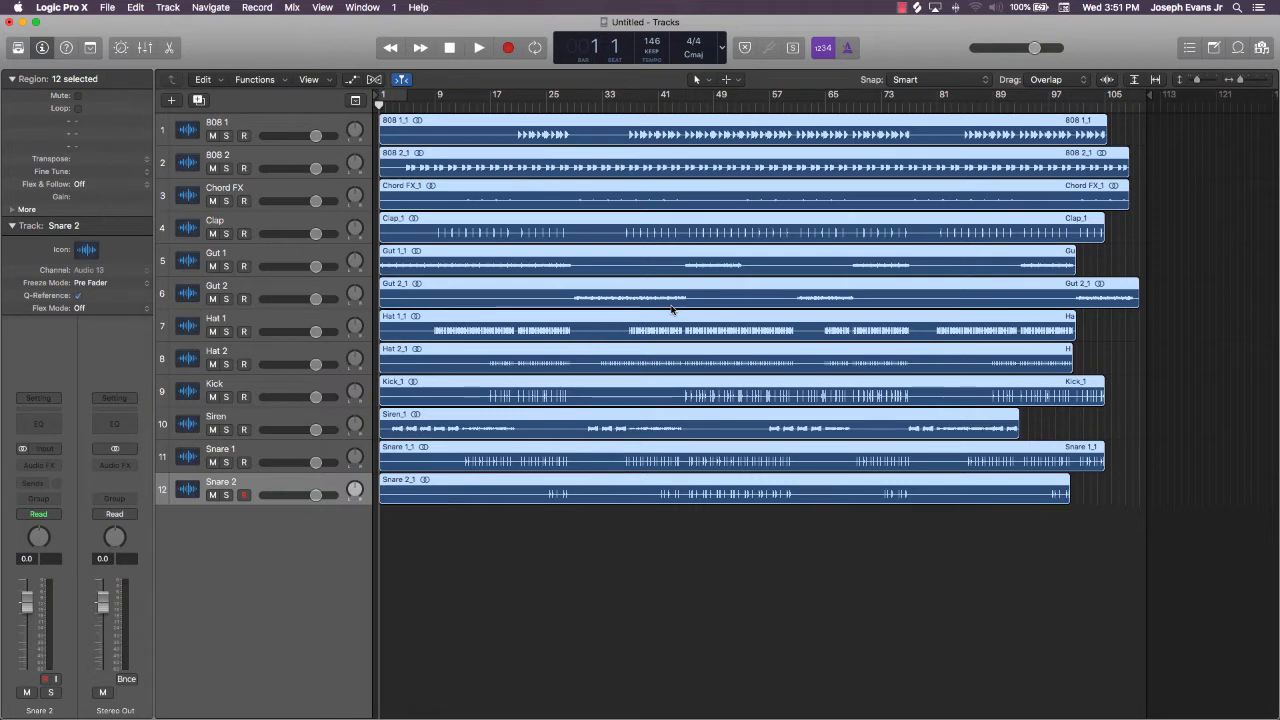
key(alt+shift+n)
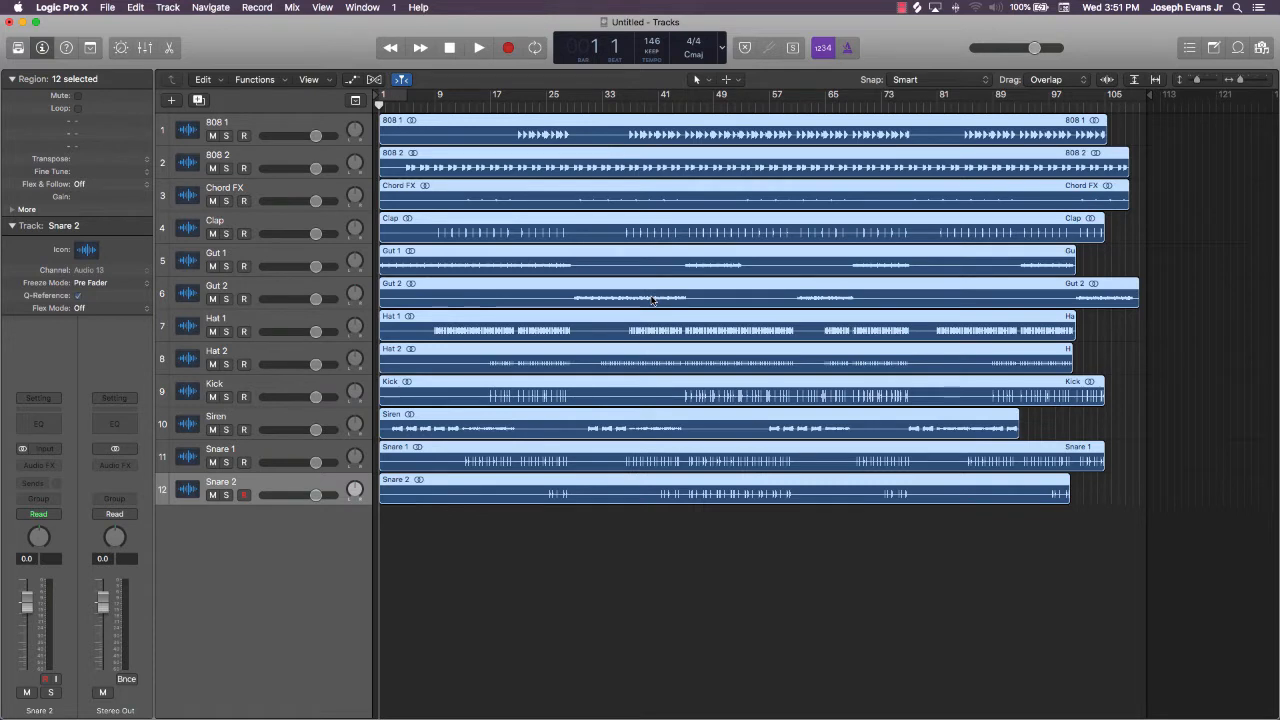
Show the mixer and lower the faders of all twelve track channels together to -9.2 dB
click(145, 47)
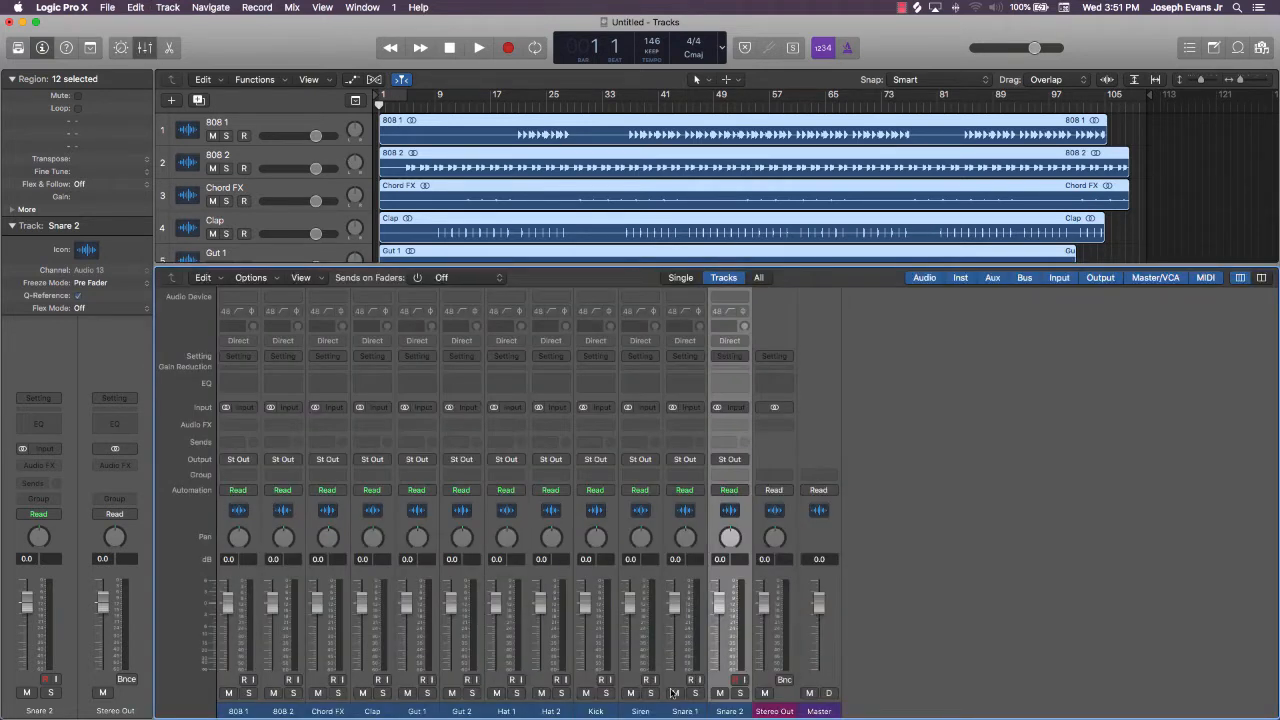
drag(710, 712, 166, 659)
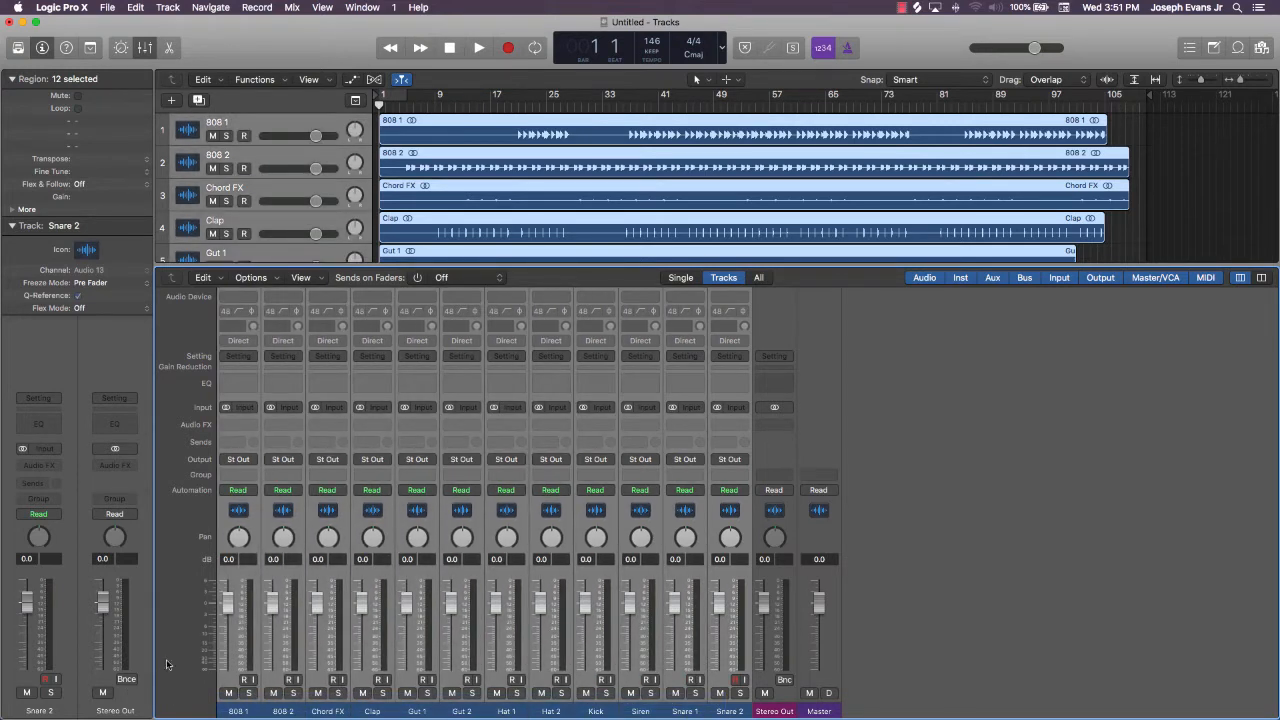
drag(223, 599, 223, 629)
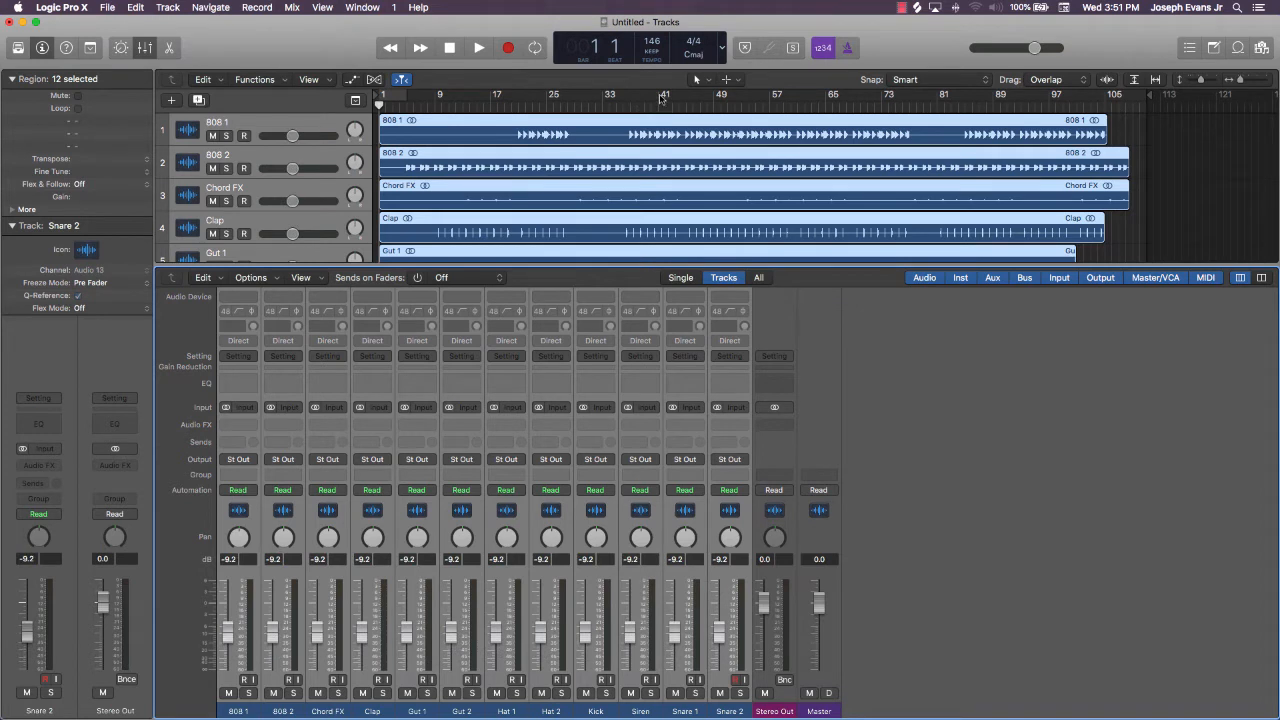
Set a cycle range from bar 41 to bar 57 and briefly play it to check the levels
drag(660, 97, 768, 100)
key(space)
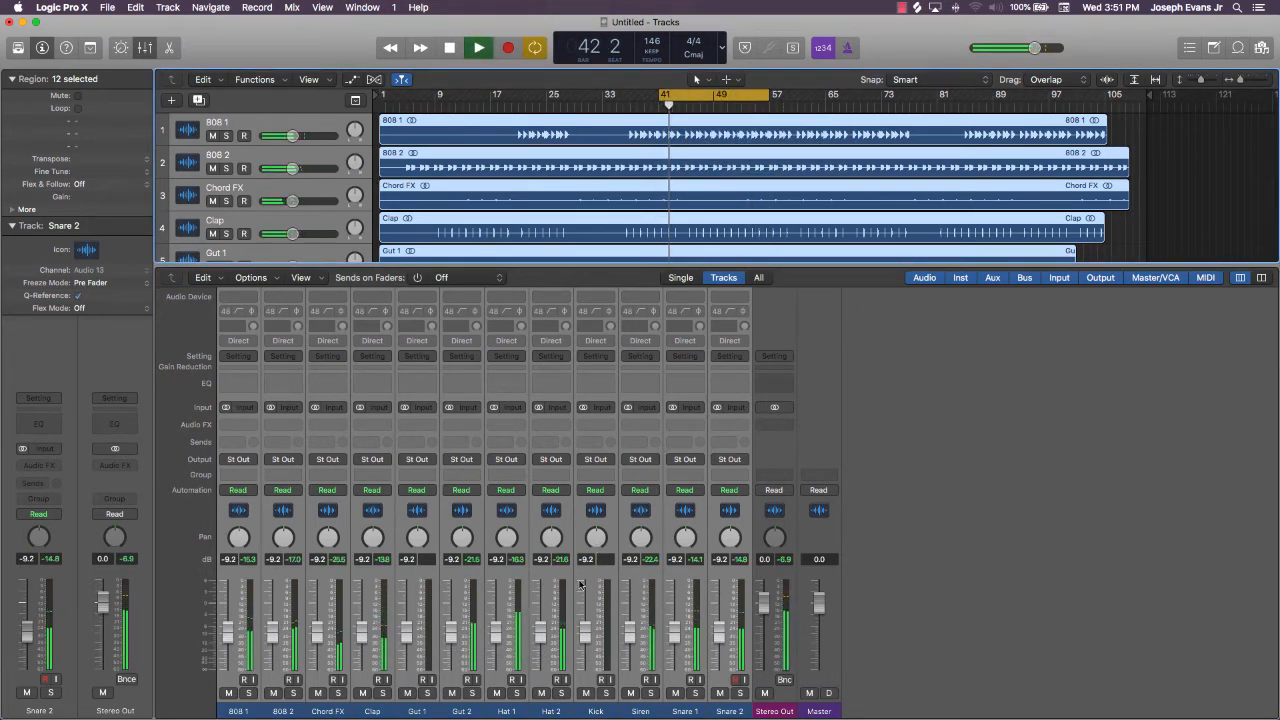
key(space)
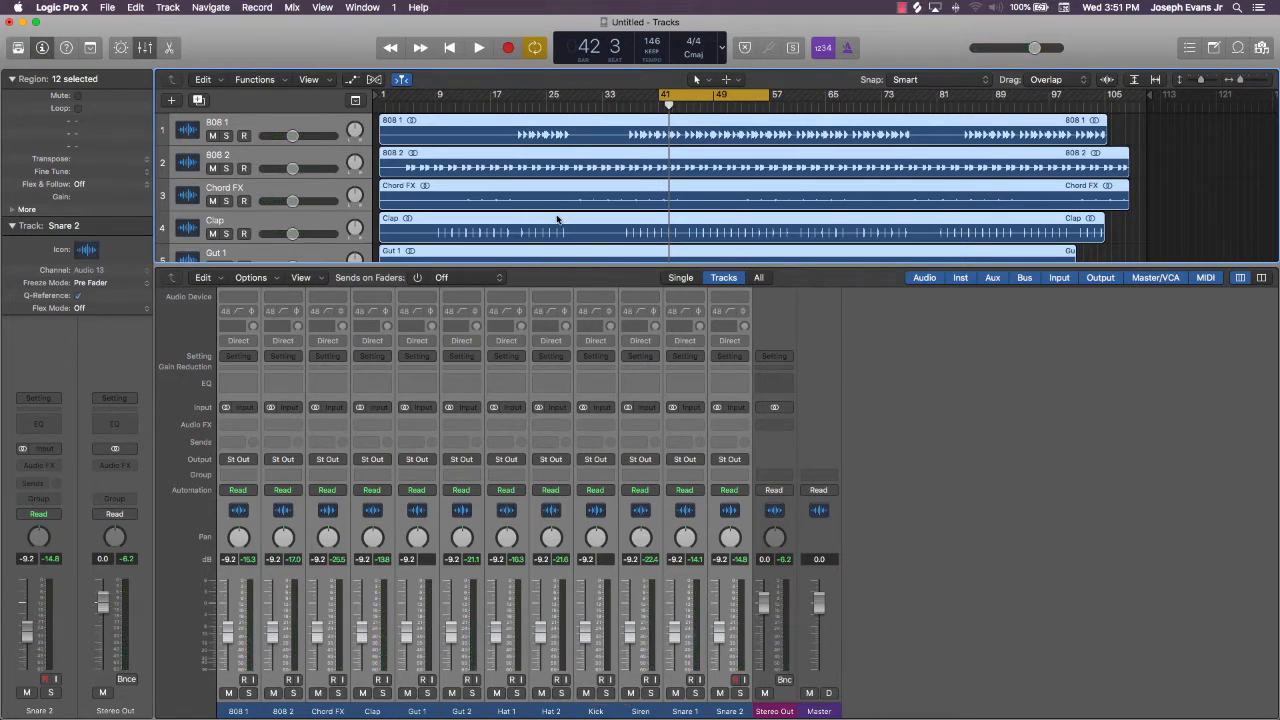
Clear the region selection, turn off the cycle range and hide the mixer
scroll(560, 208, down, 3)
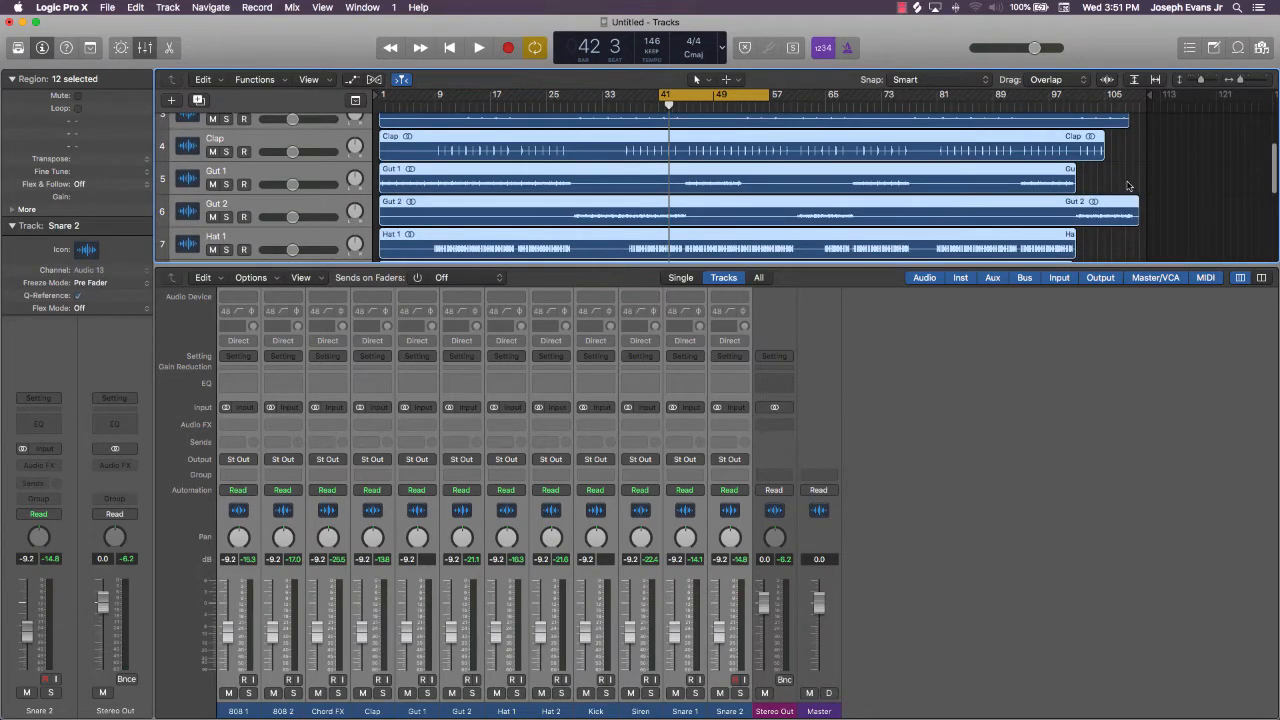
click(1128, 185)
click(748, 100)
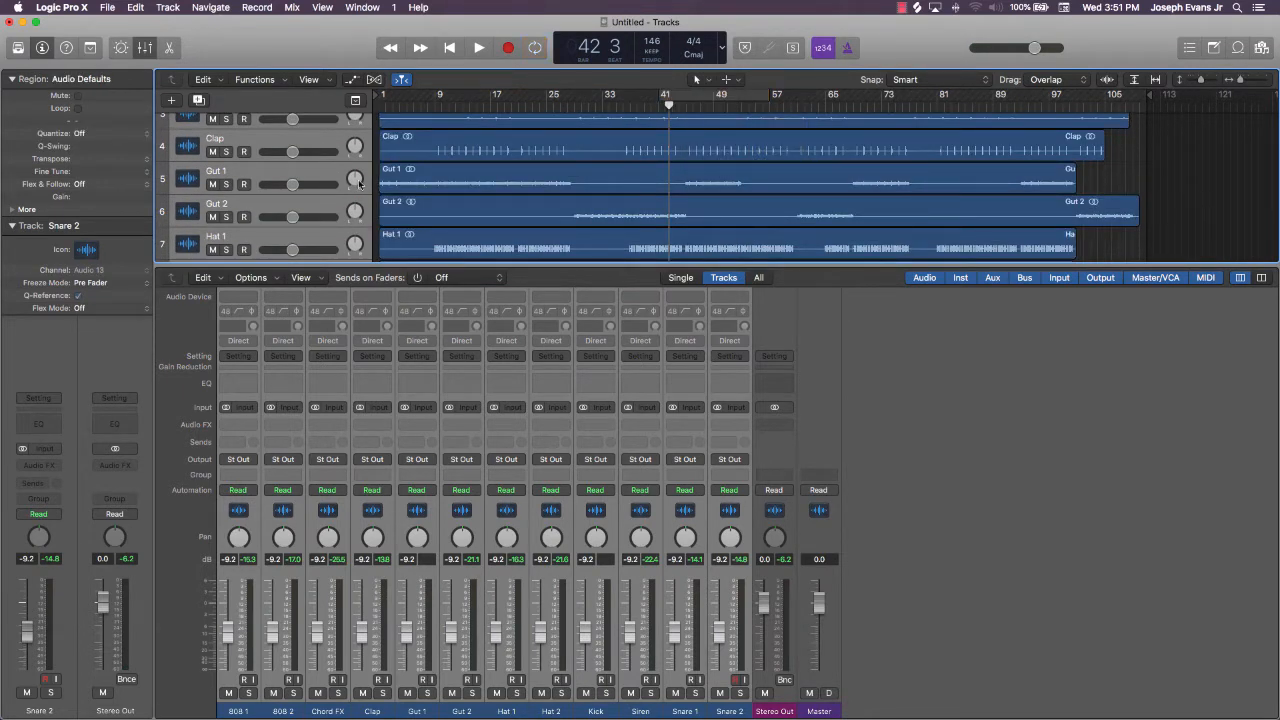
scroll(318, 189, up, 4)
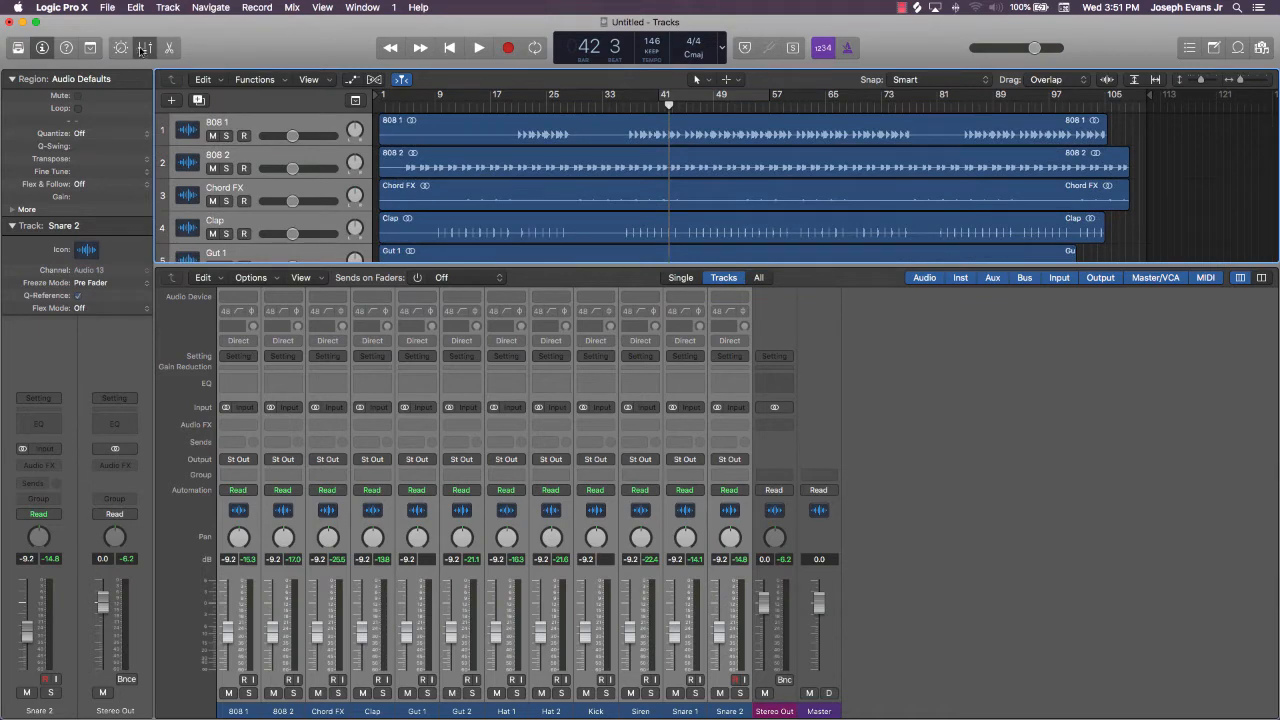
key(x)
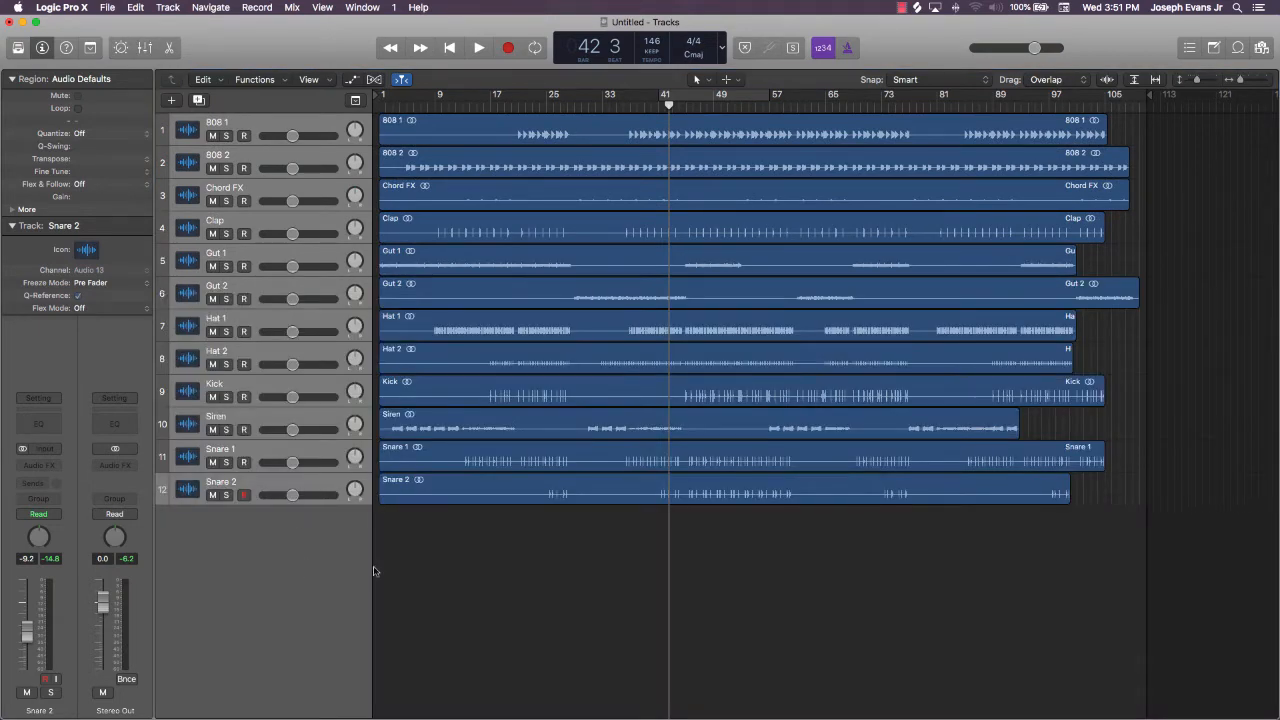
Reorder the tracks so Kick is first, Hat 1 and Hat 2 follow Clap, and Chord FX sits below Gut 2
click(260, 485)
drag(250, 385, 250, 125)
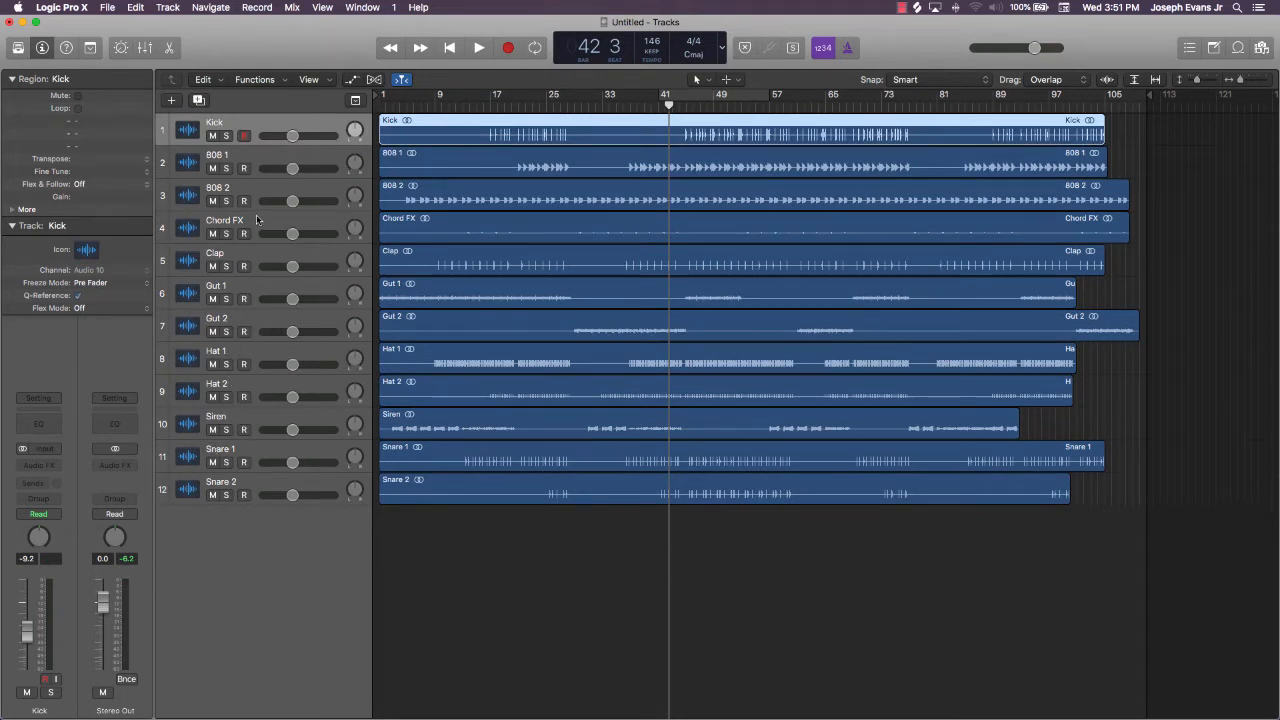
drag(256, 219, 228, 258)
drag(226, 356, 226, 290)
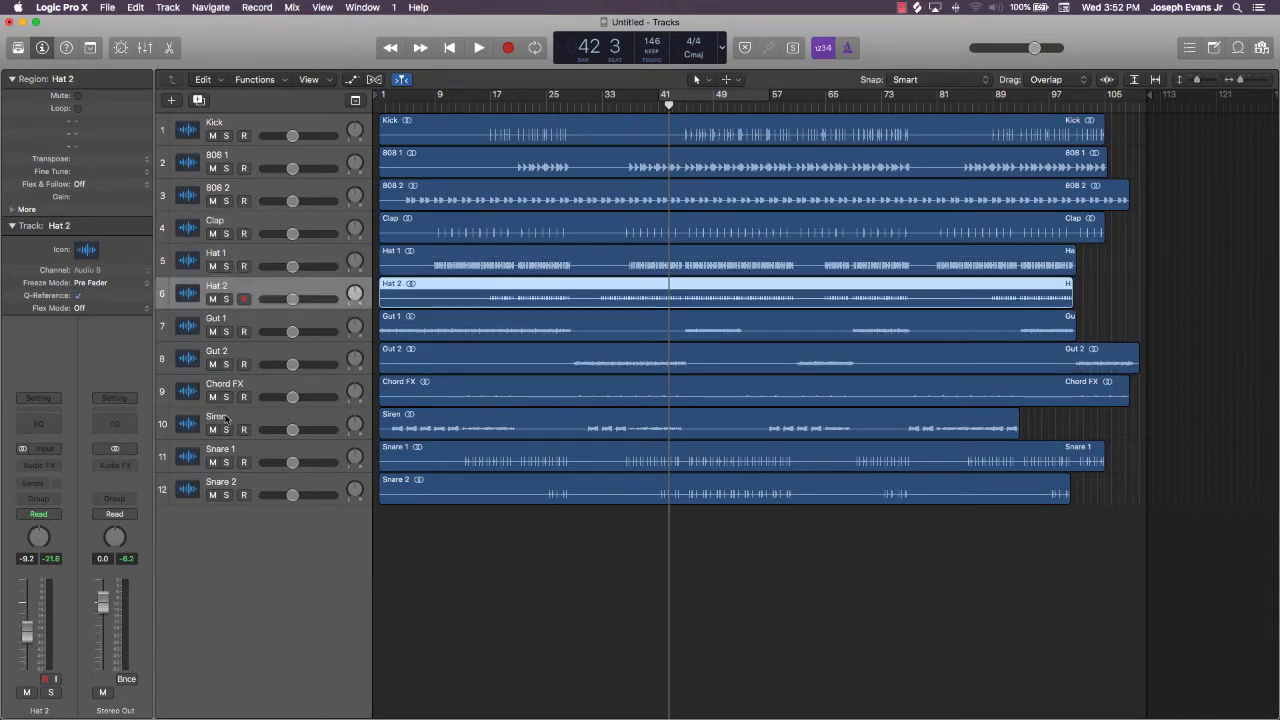
Move the Siren track below Hat 2, and place Snare 1 and Snare 2 directly below Clap
drag(222, 416, 228, 338)
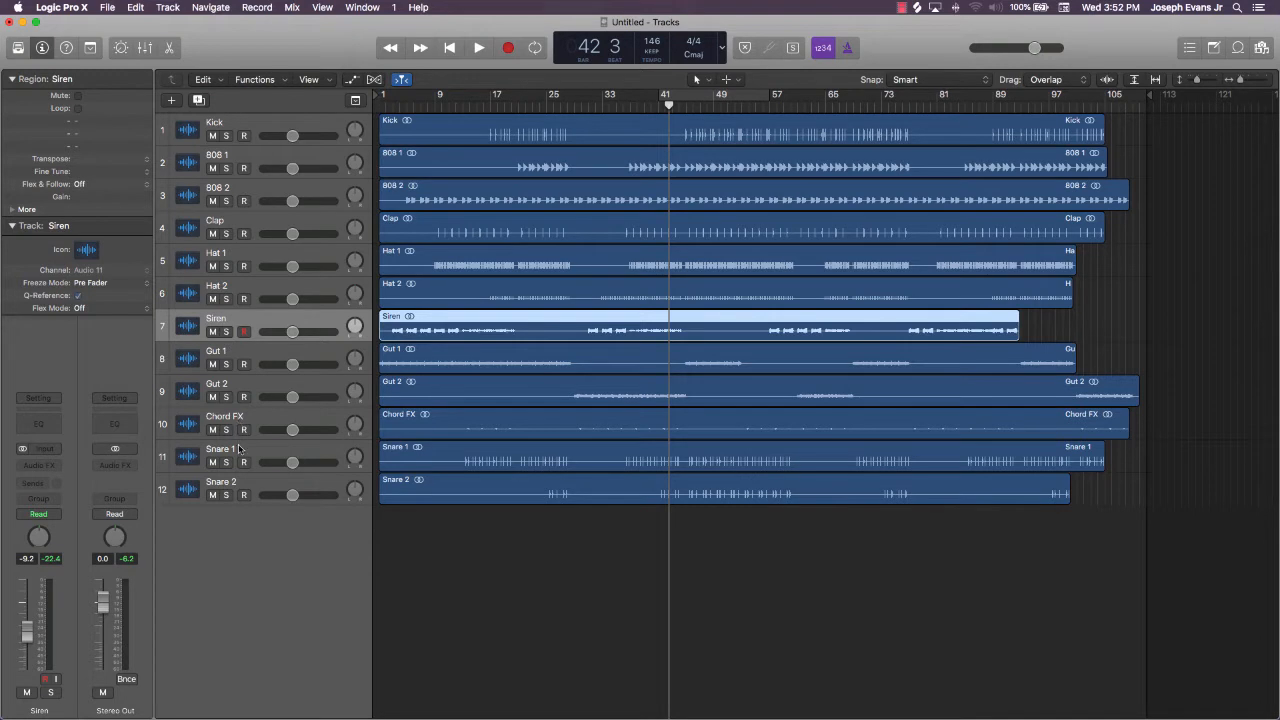
drag(238, 449, 232, 227)
drag(231, 251, 231, 253)
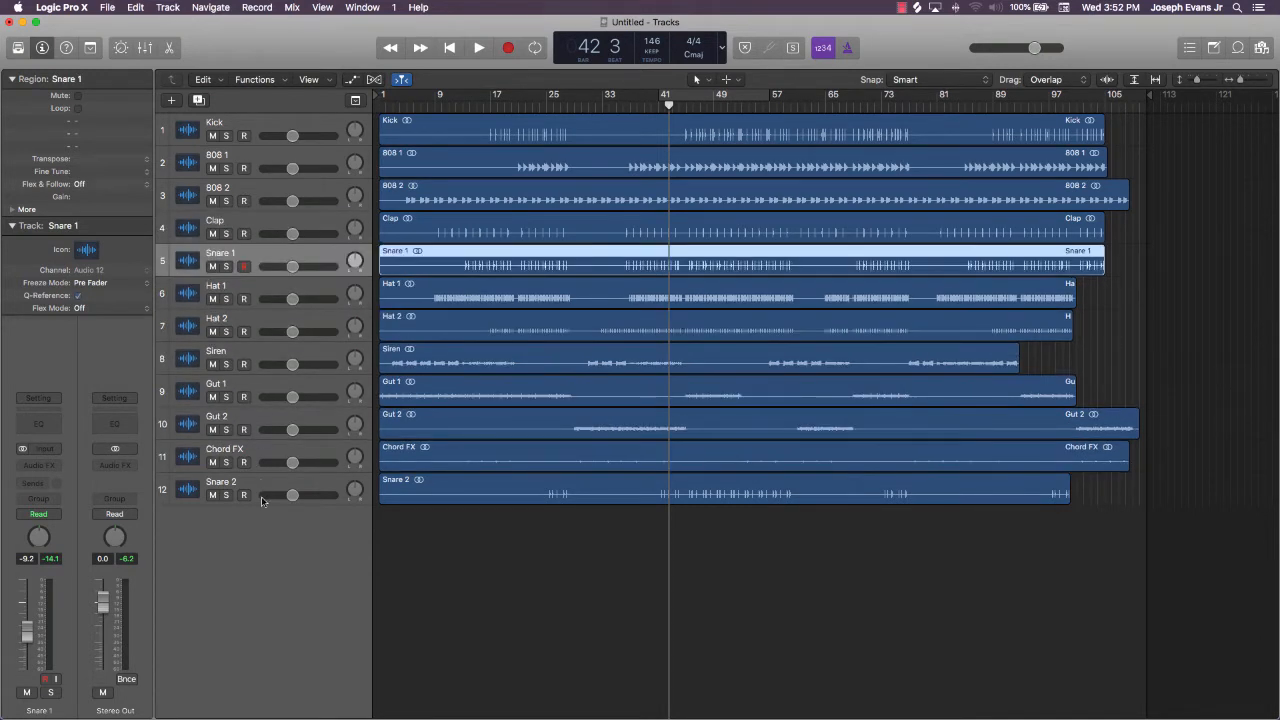
drag(257, 485, 256, 286)
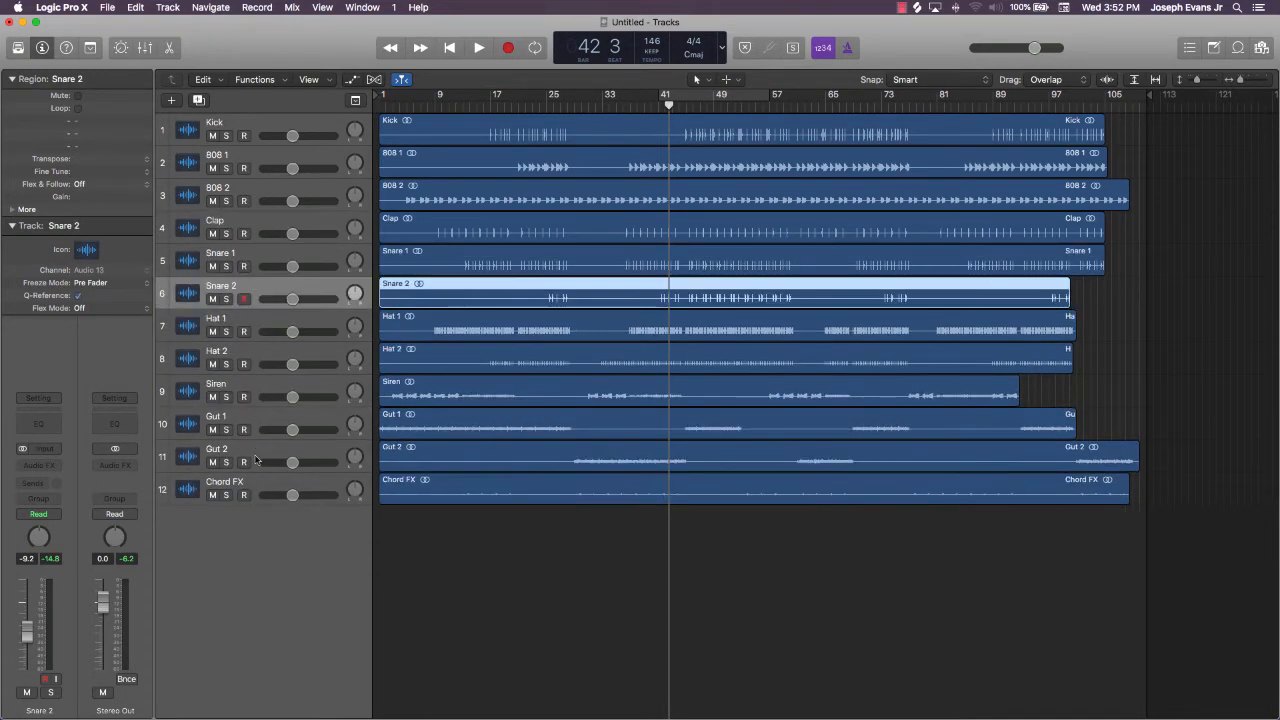
drag(254, 485, 258, 516)
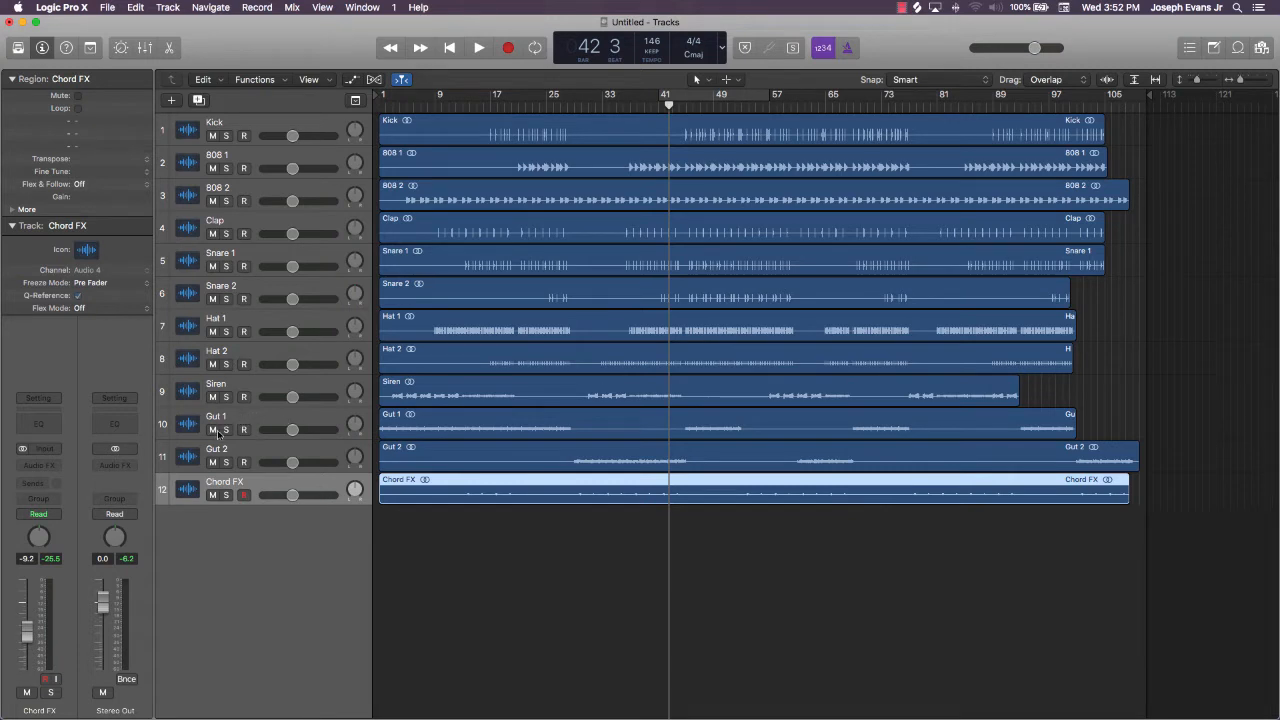
Solo Gut 1, Gut 2 and Chord FX, move the cycle range to bars 21 to 37, and briefly play it
drag(226, 430, 226, 492)
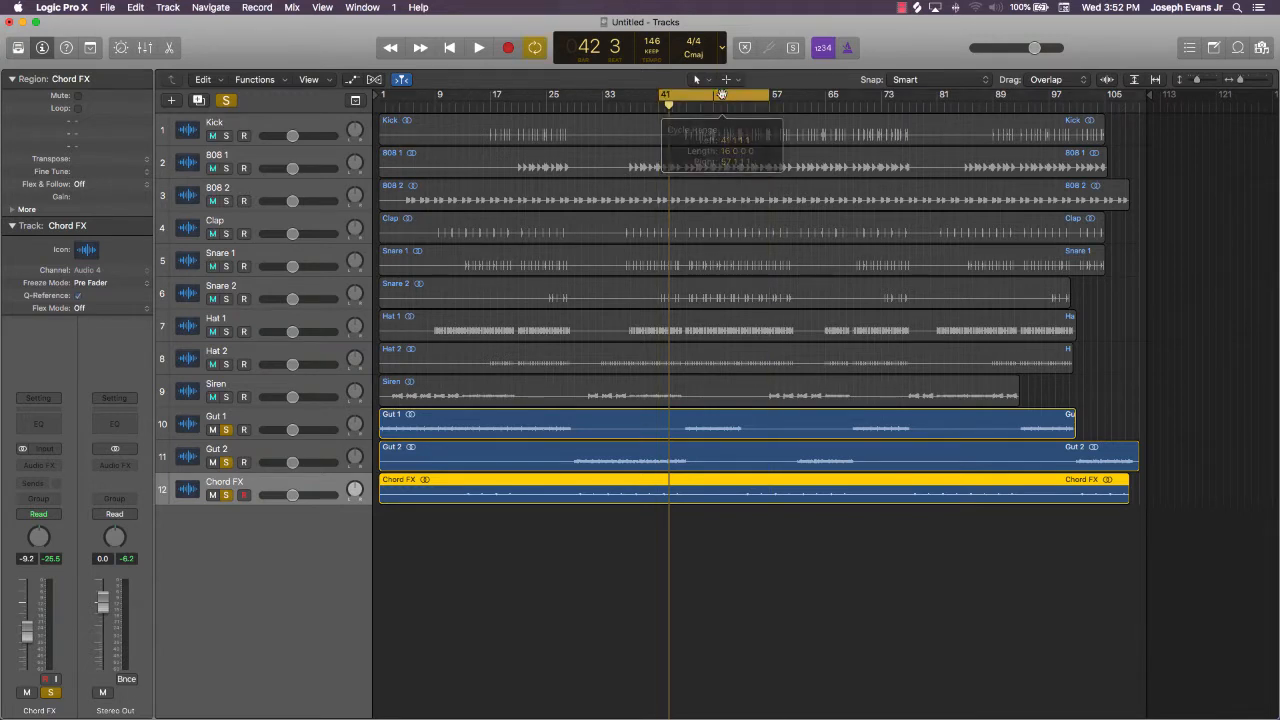
drag(723, 97, 581, 108)
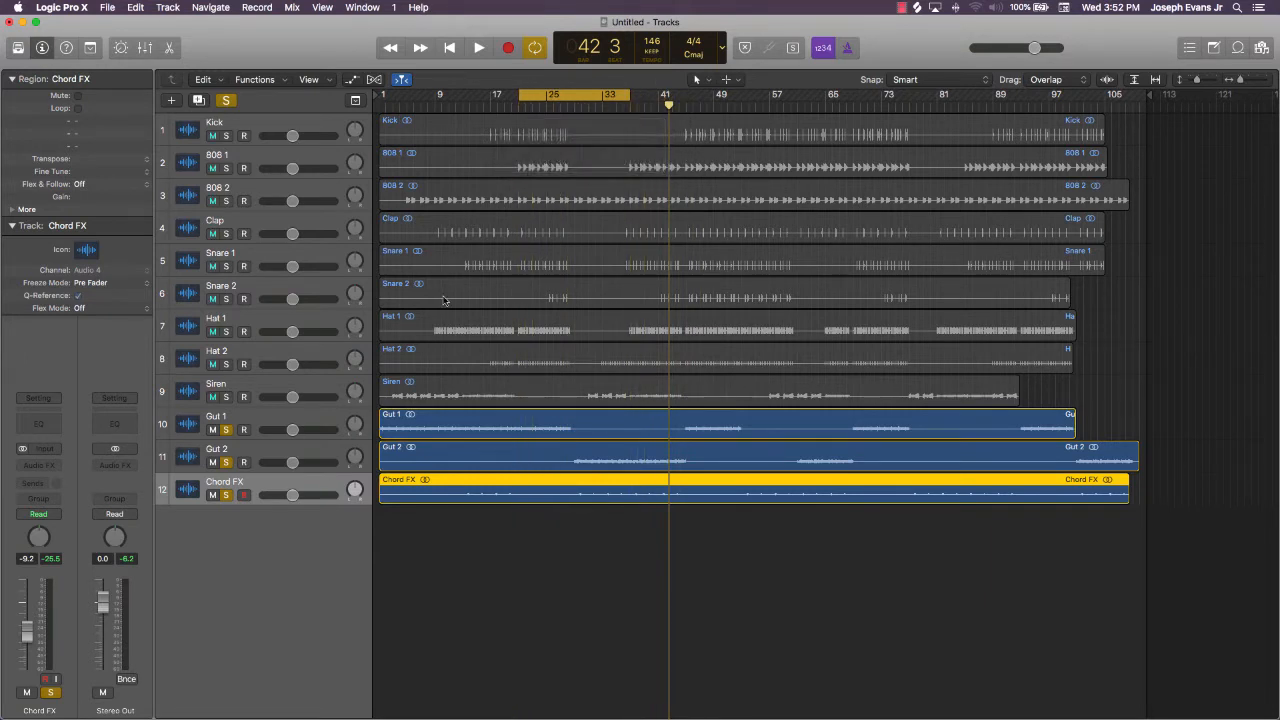
key(space)
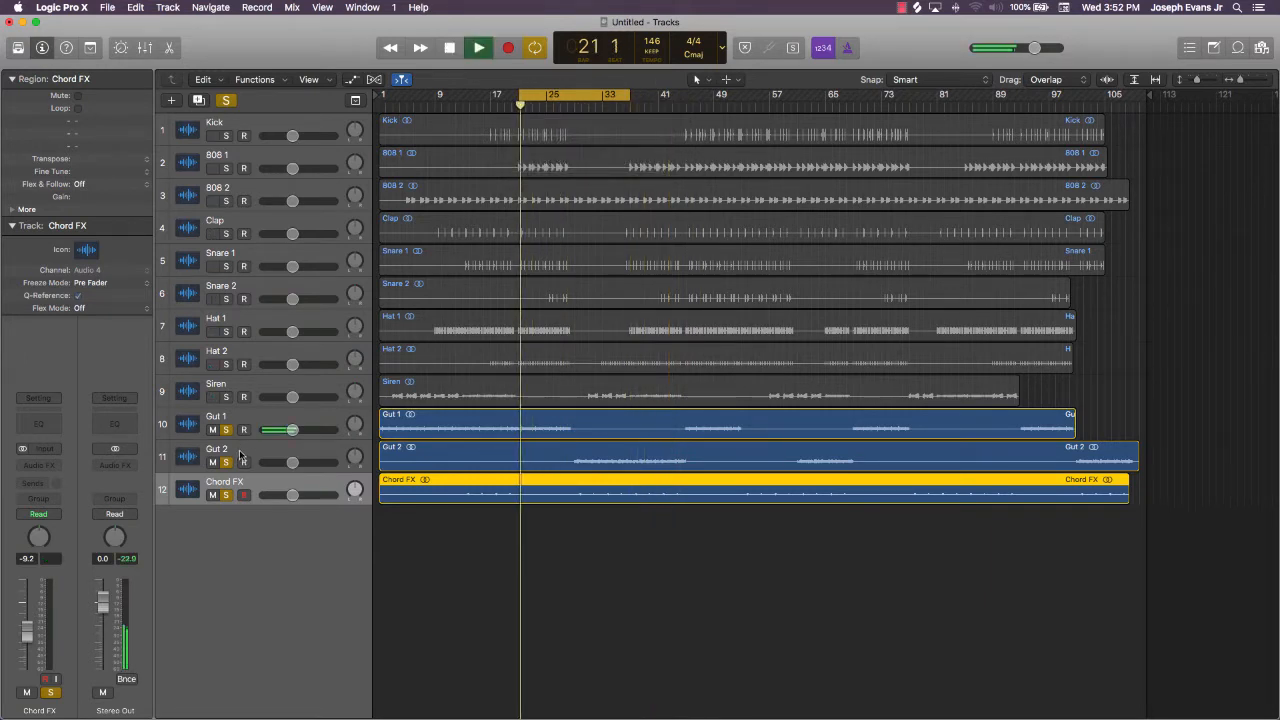
click(267, 420)
key(space)
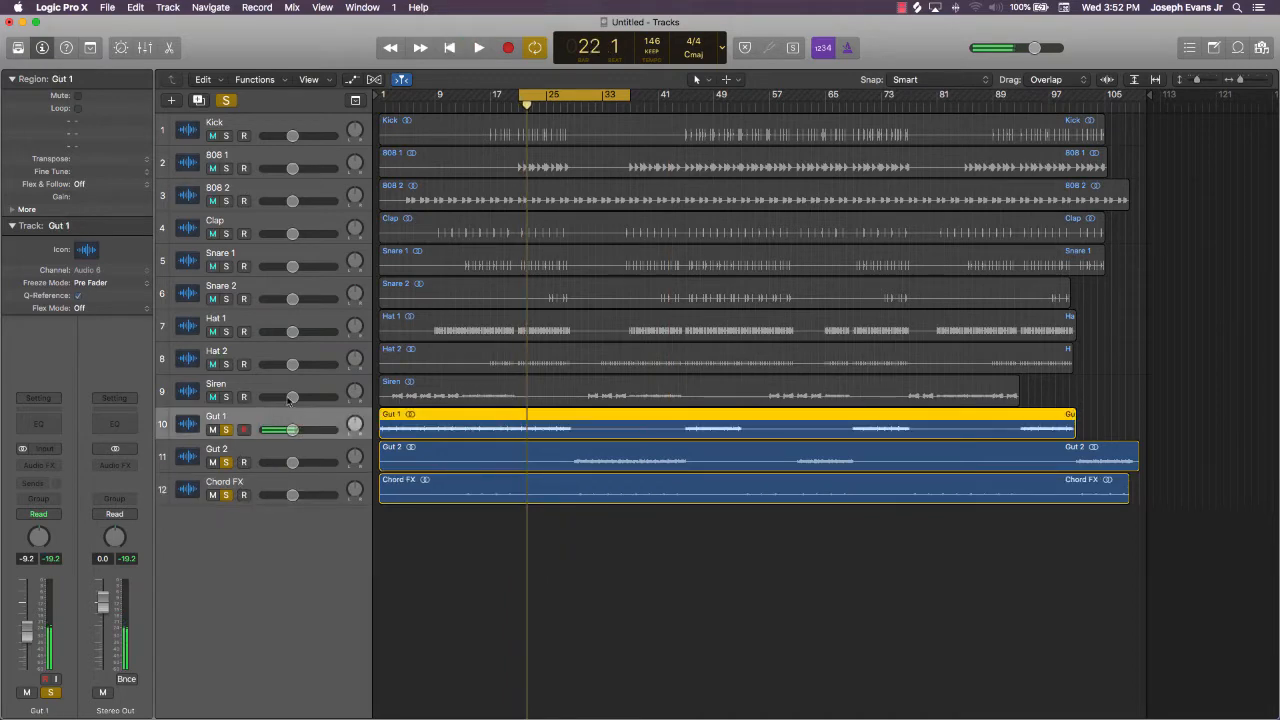
Show the mixer, pull all twelve track faders down to minus infinity and turn off the solos
key(x)
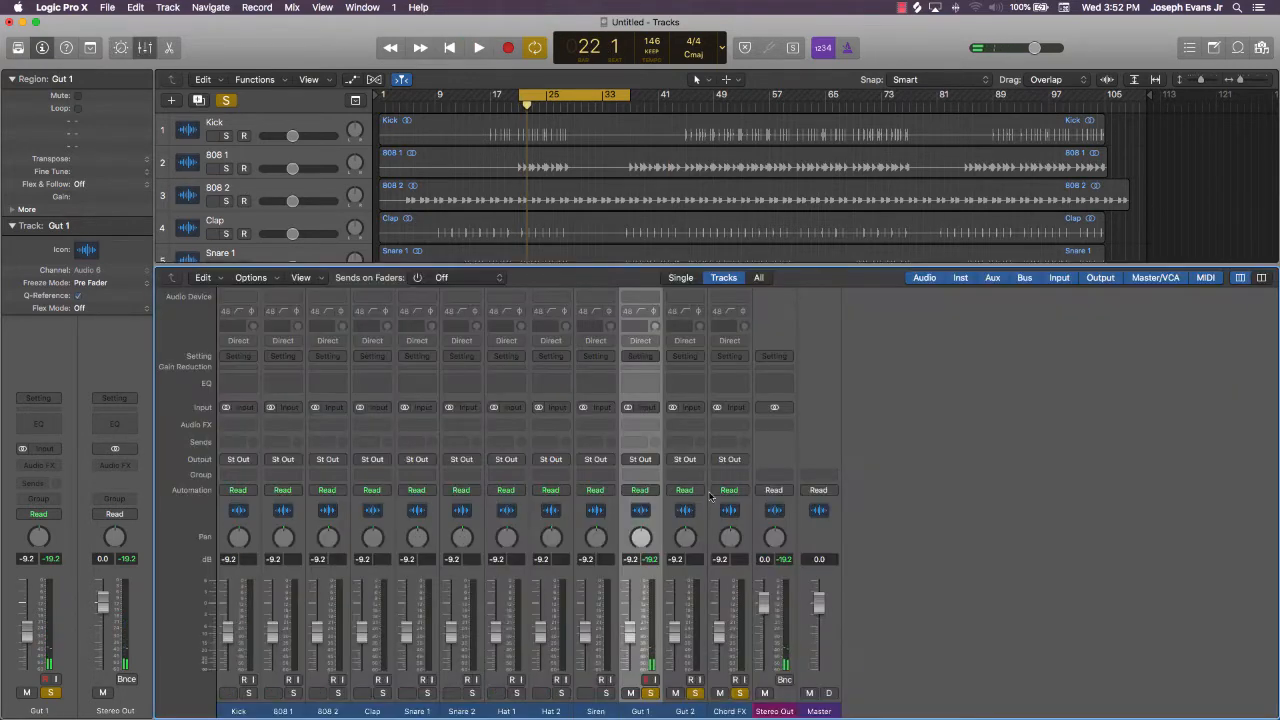
click(731, 711)
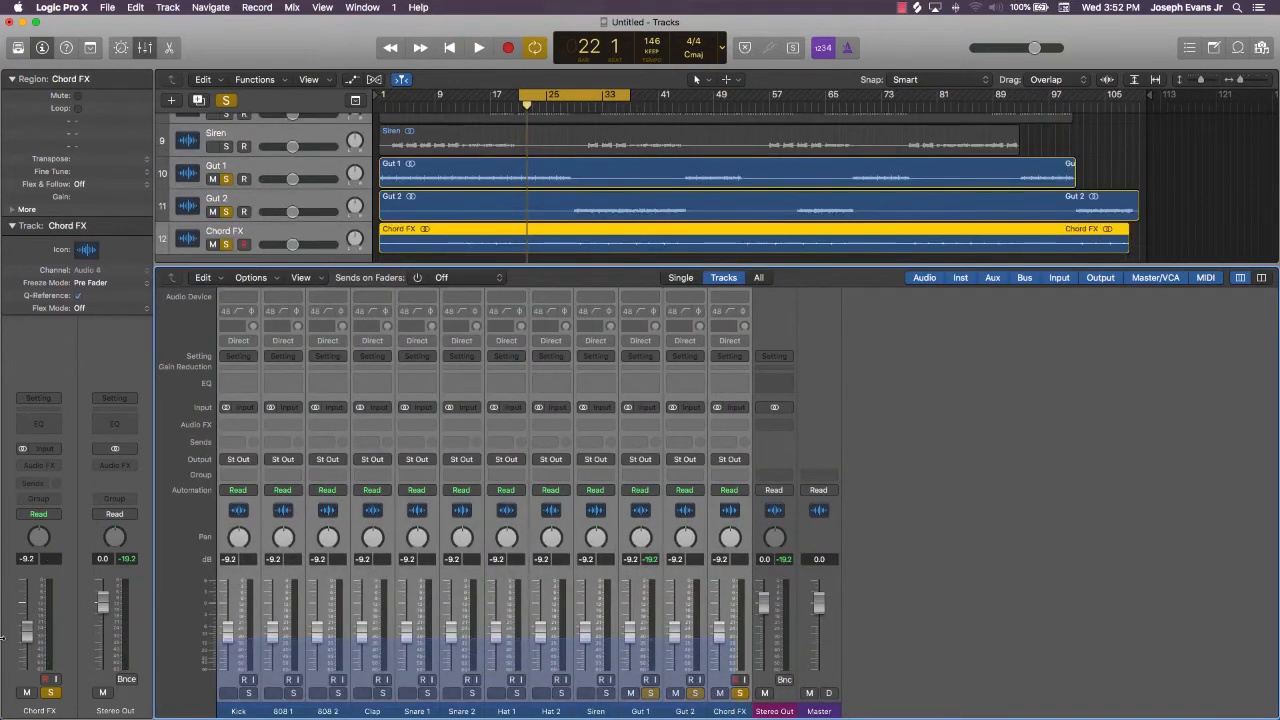
drag(407, 632, 457, 686)
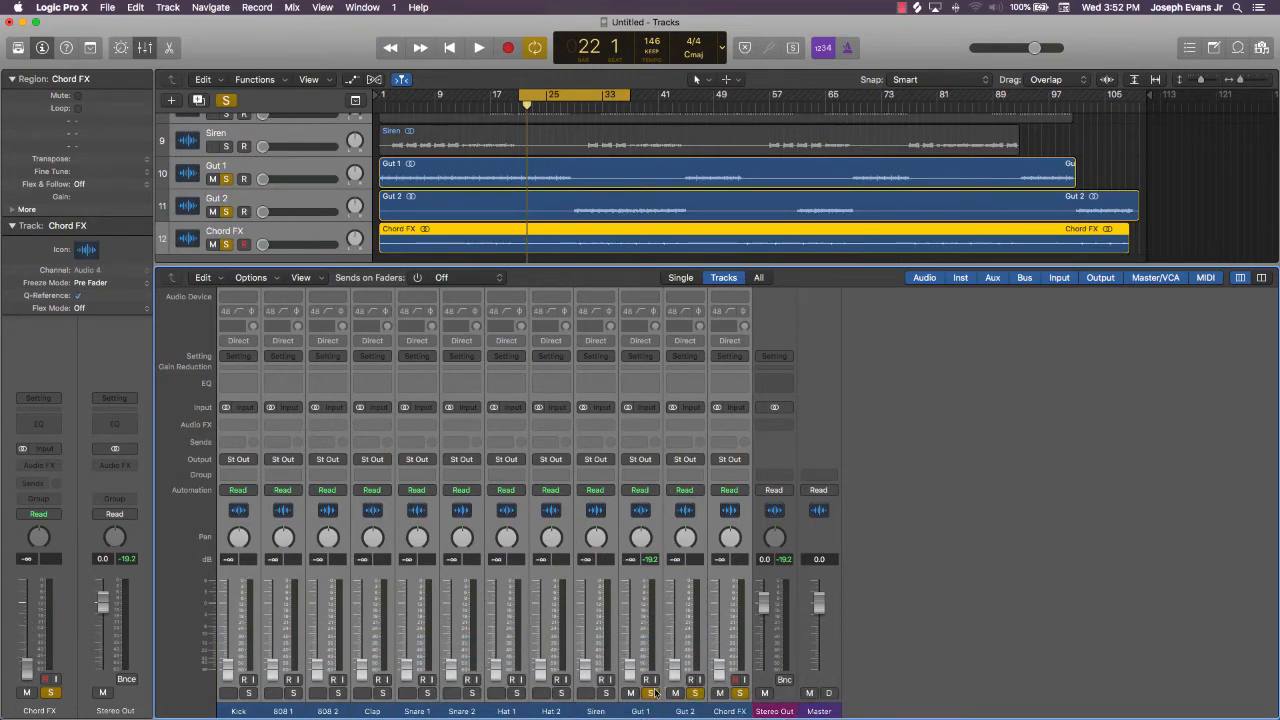
click(652, 692)
While playing the loop, raise the Gut 1 and Gut 2 faders to 0.0 dB and Chord FX to -2.0 dB
click(652, 711)
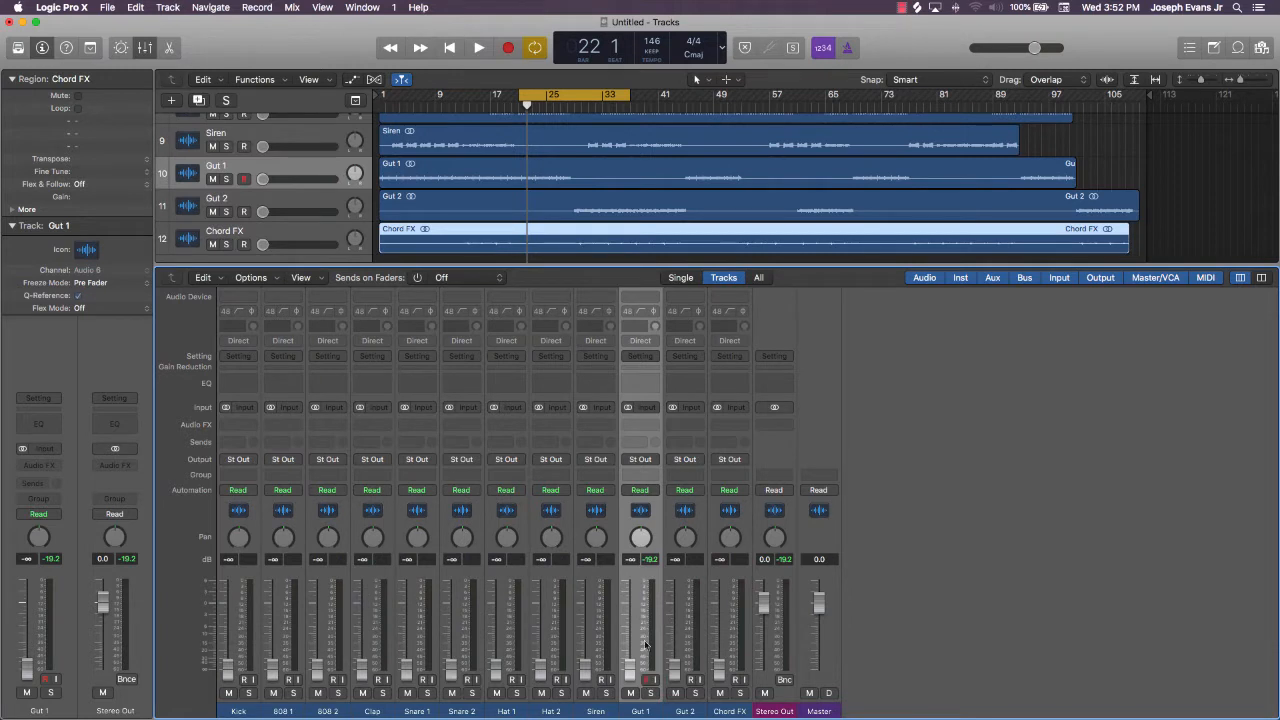
scroll(625, 222, down, 1)
key(space)
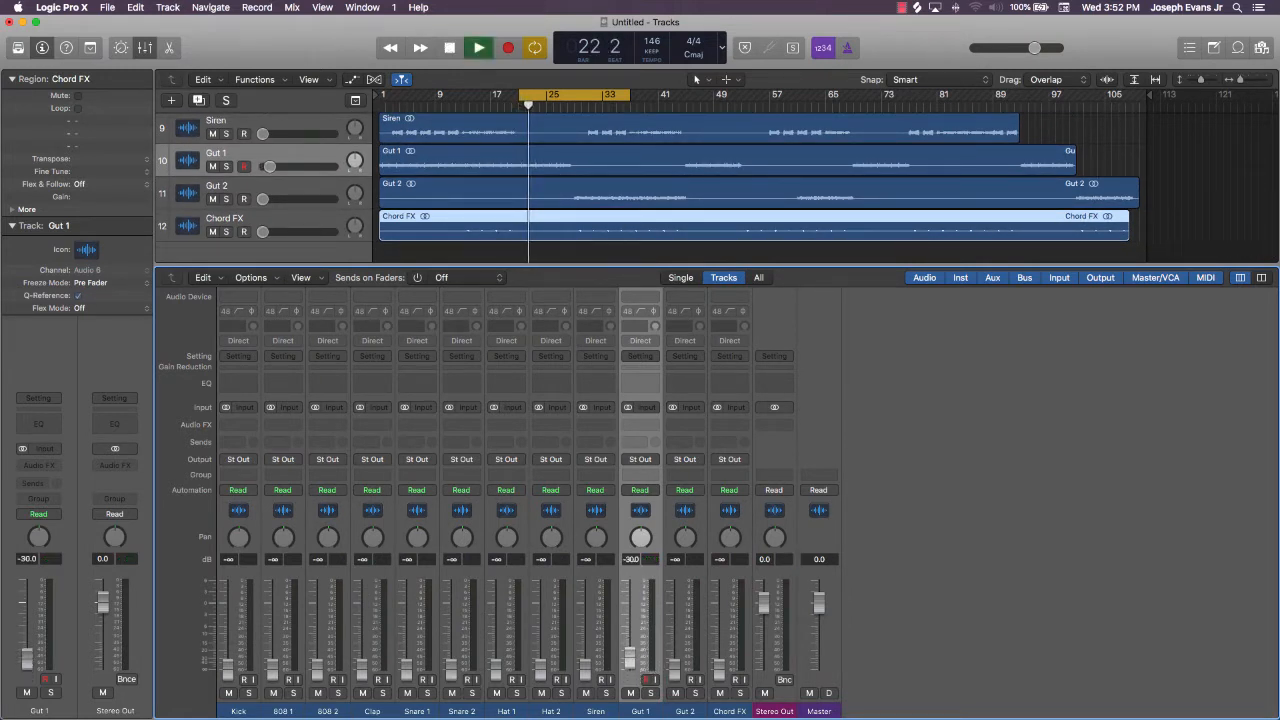
drag(631, 668, 630, 599)
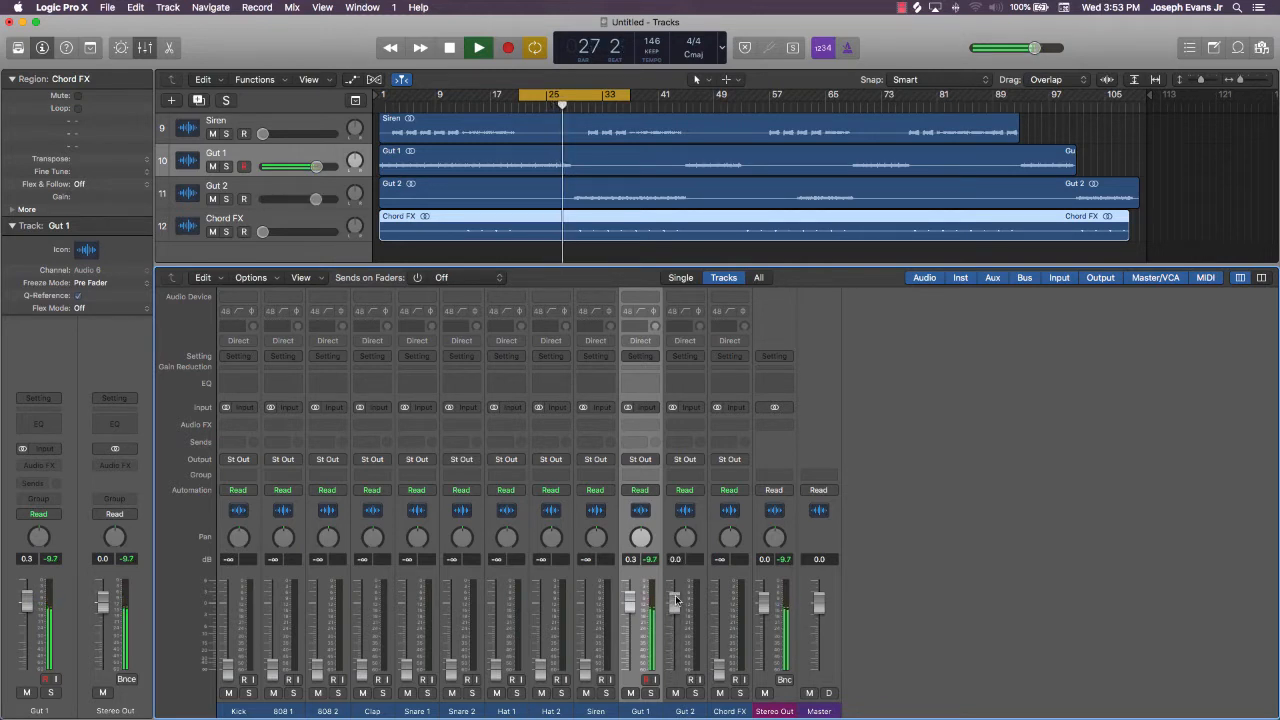
alt+click(627, 601)
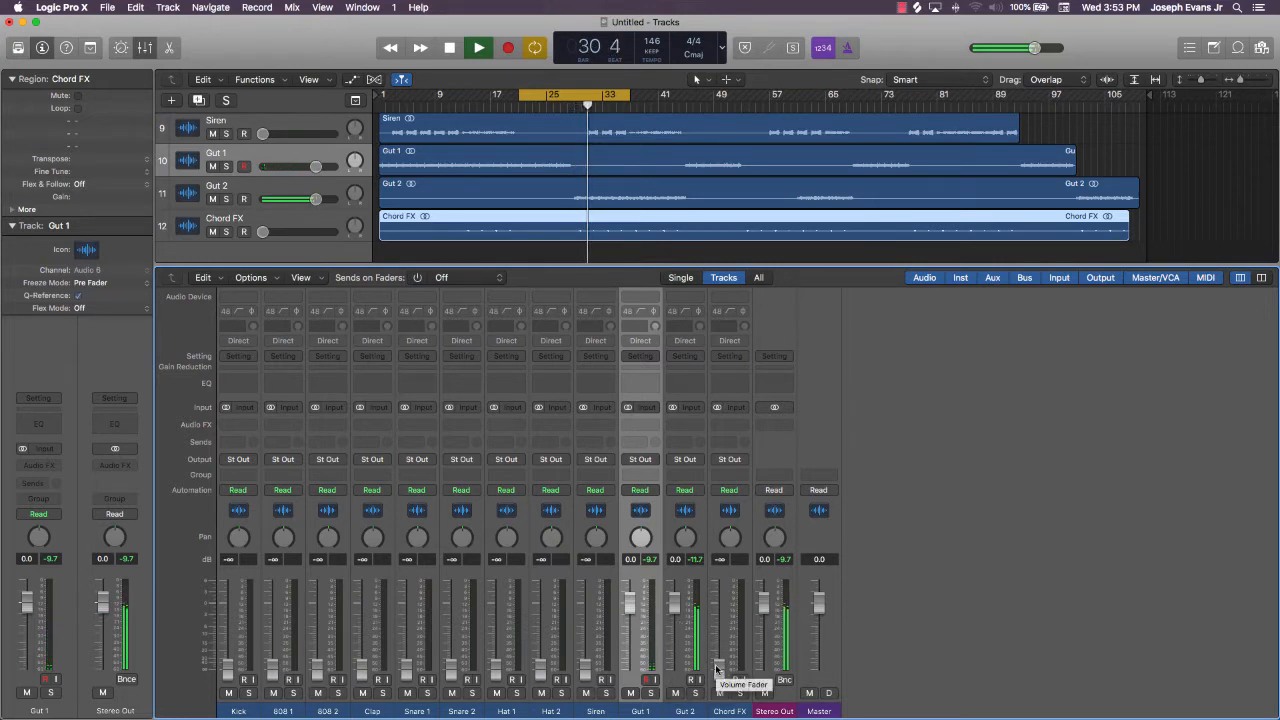
drag(716, 668, 717, 610)
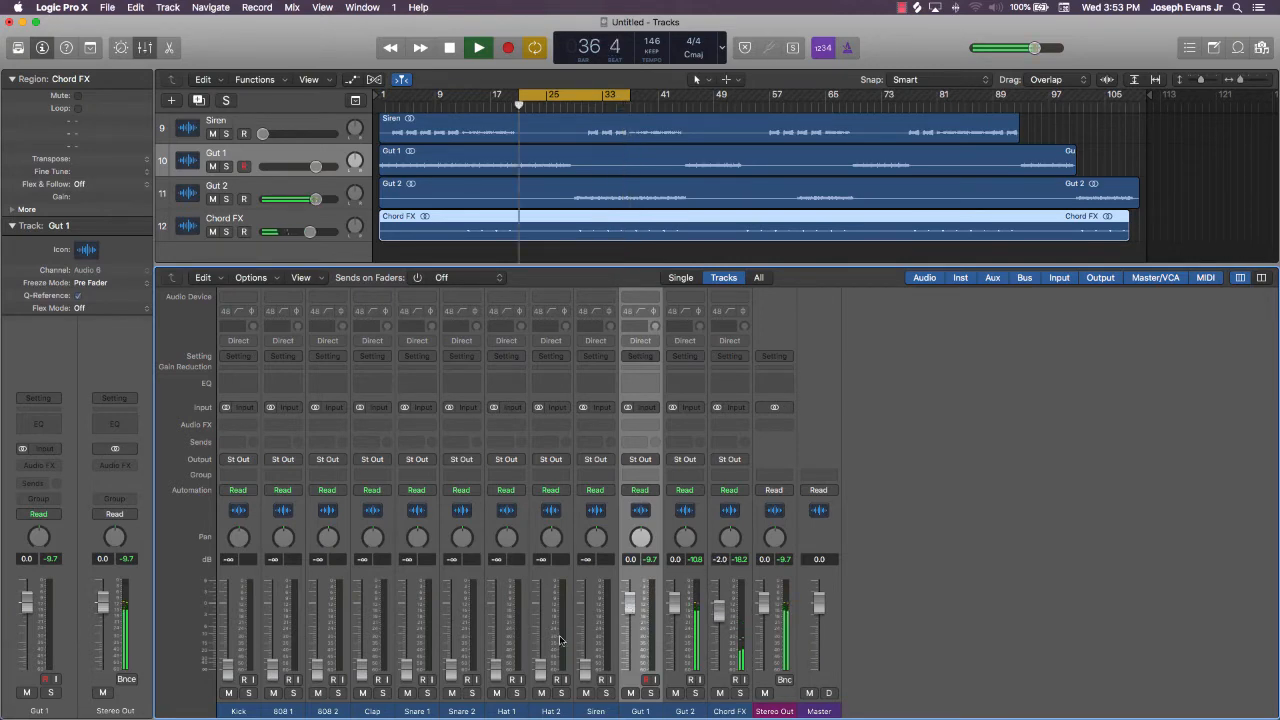
While playing the loop, raise the Kick fader to -0.8 dB and the 808 1 fader to -4.7 dB
click(518, 97)
scroll(537, 162, up, 10)
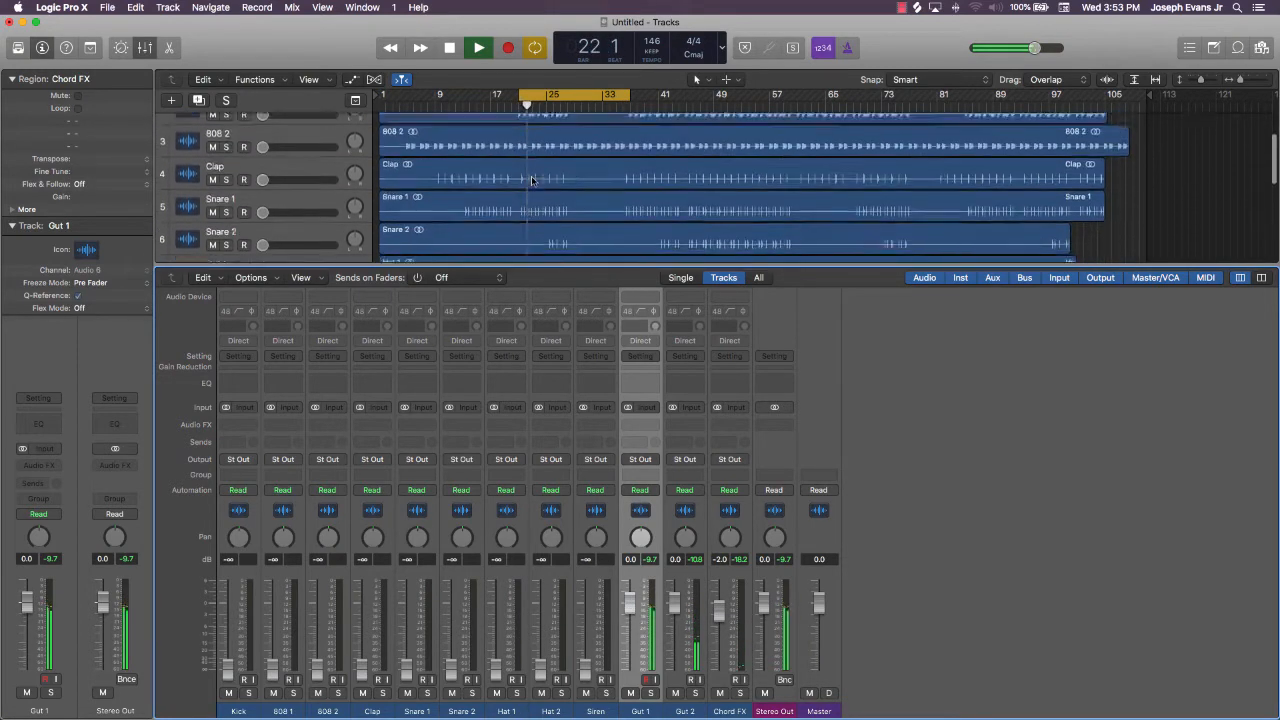
scroll(532, 180, down, 1)
scroll(532, 180, up, 1)
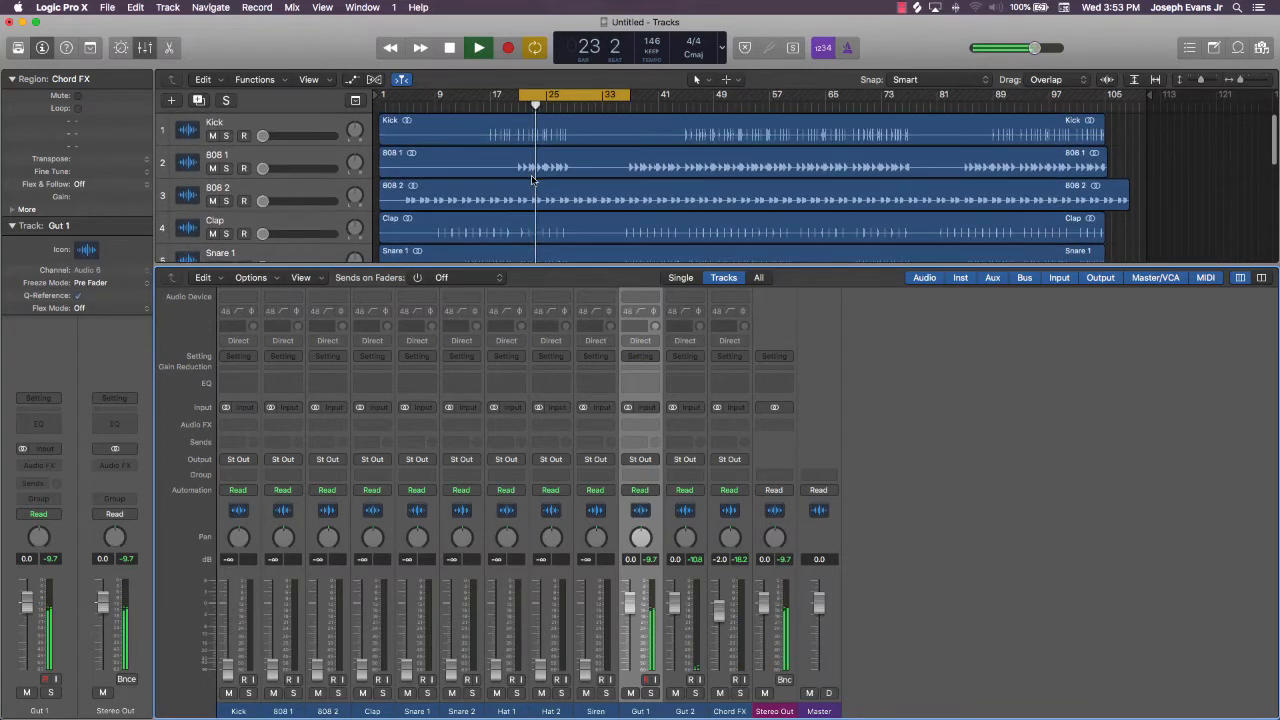
key(space)
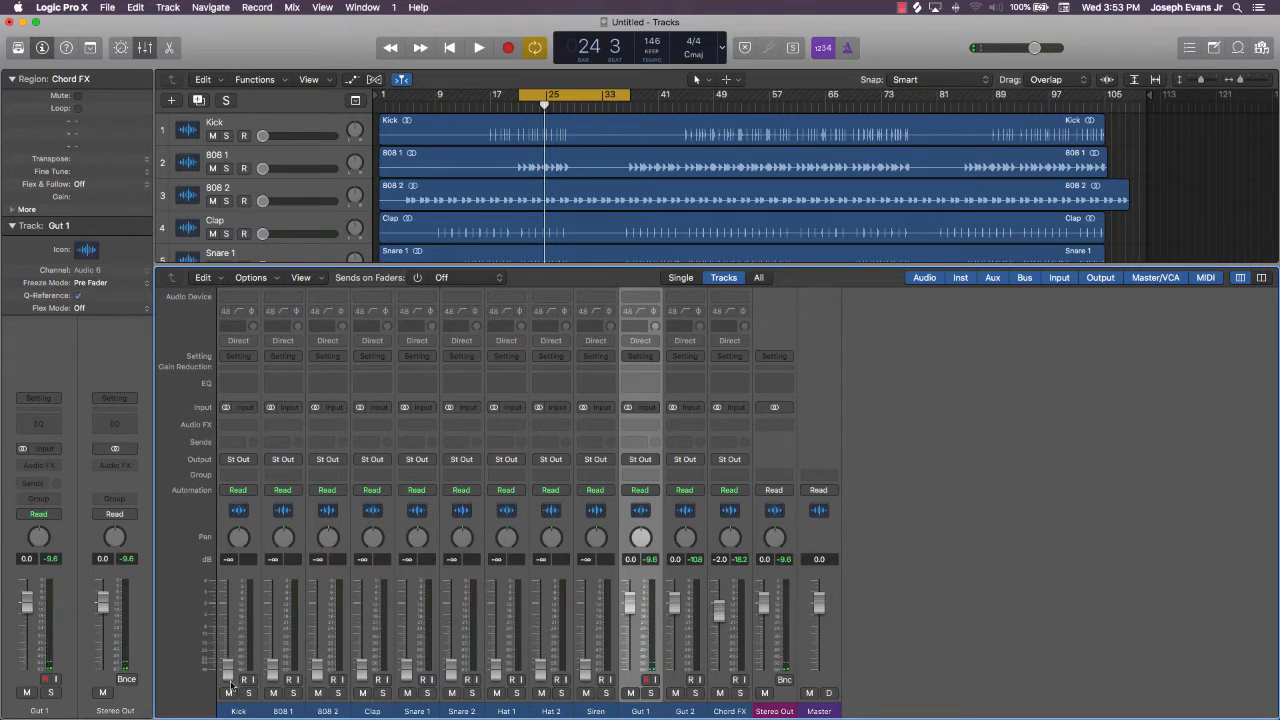
key(space)
drag(231, 684, 235, 562)
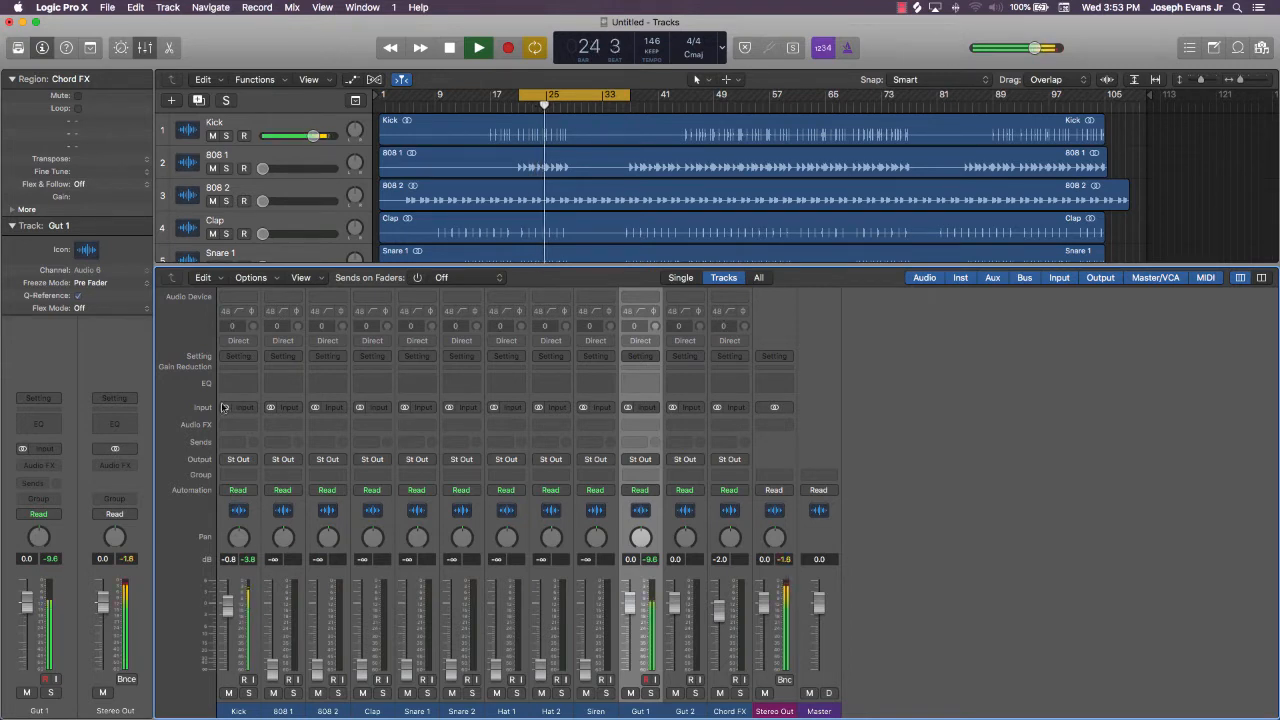
drag(272, 666, 279, 585)
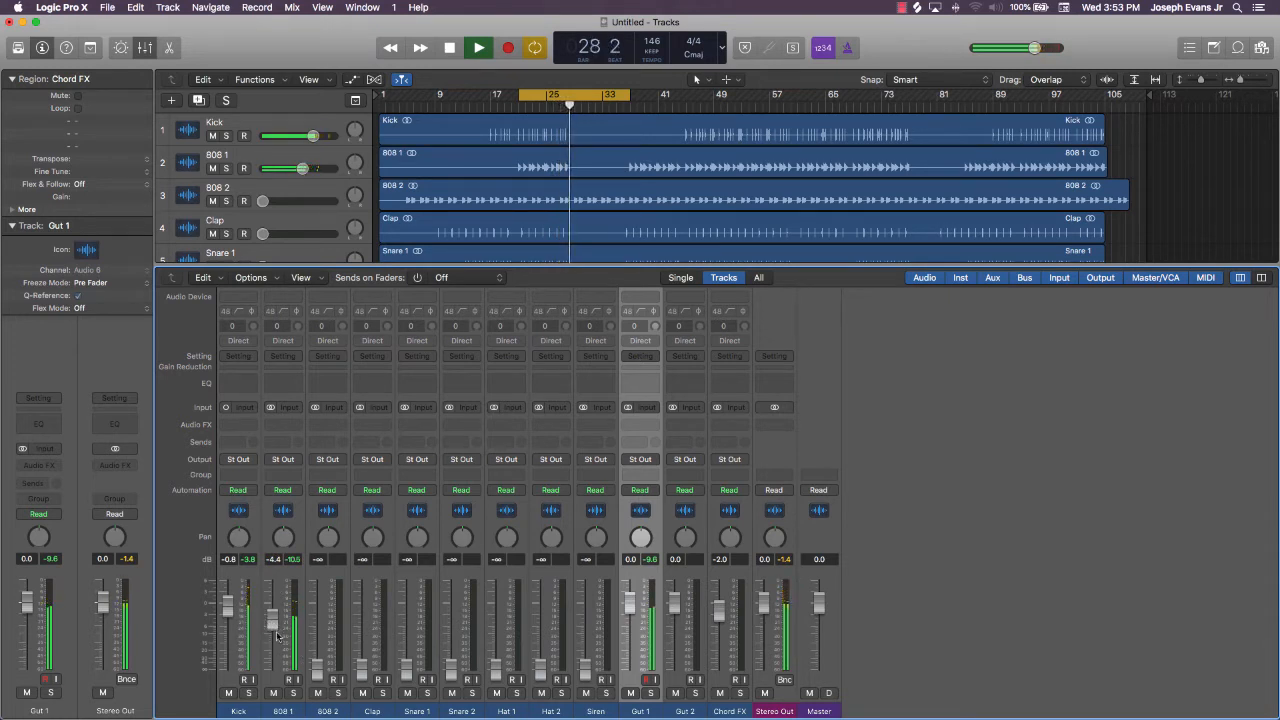
drag(273, 621, 273, 623)
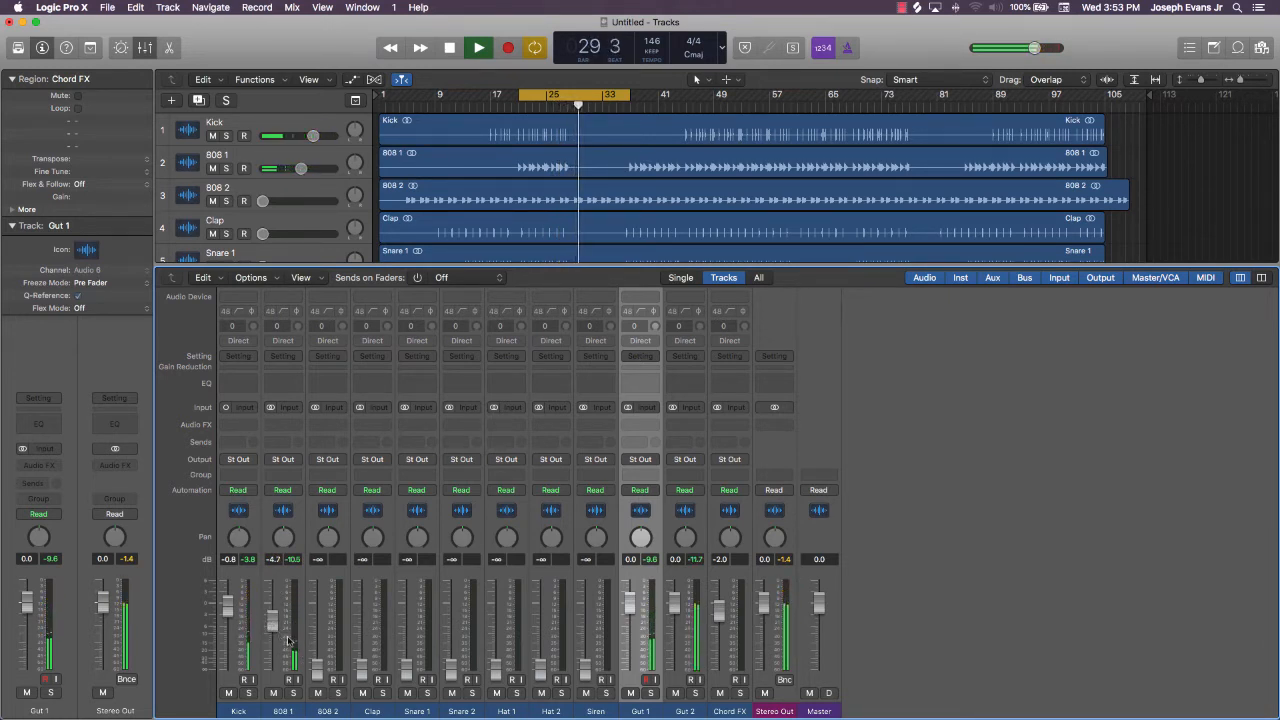
Restart the loop and raise the 808 2 fader to -3.3 dB and the Clap fader to -7.8 dB
key(space)
drag(317, 665, 317, 624)
key(space)
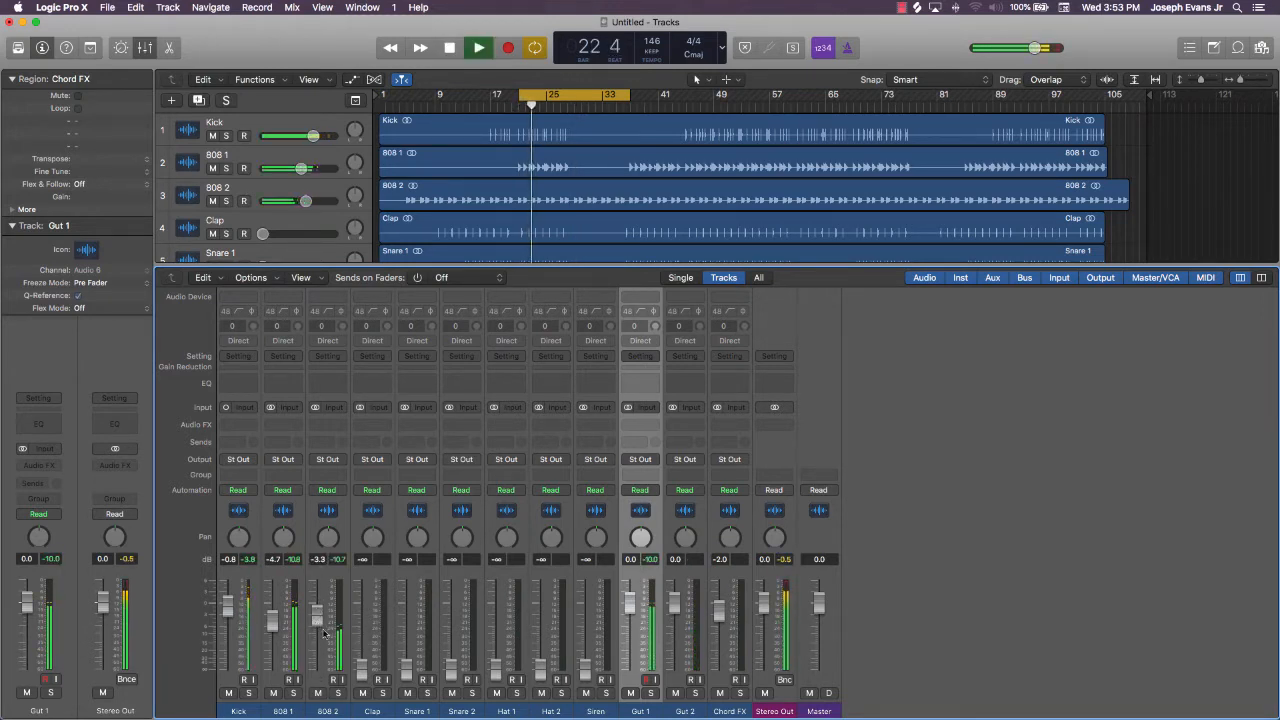
drag(361, 666, 362, 622)
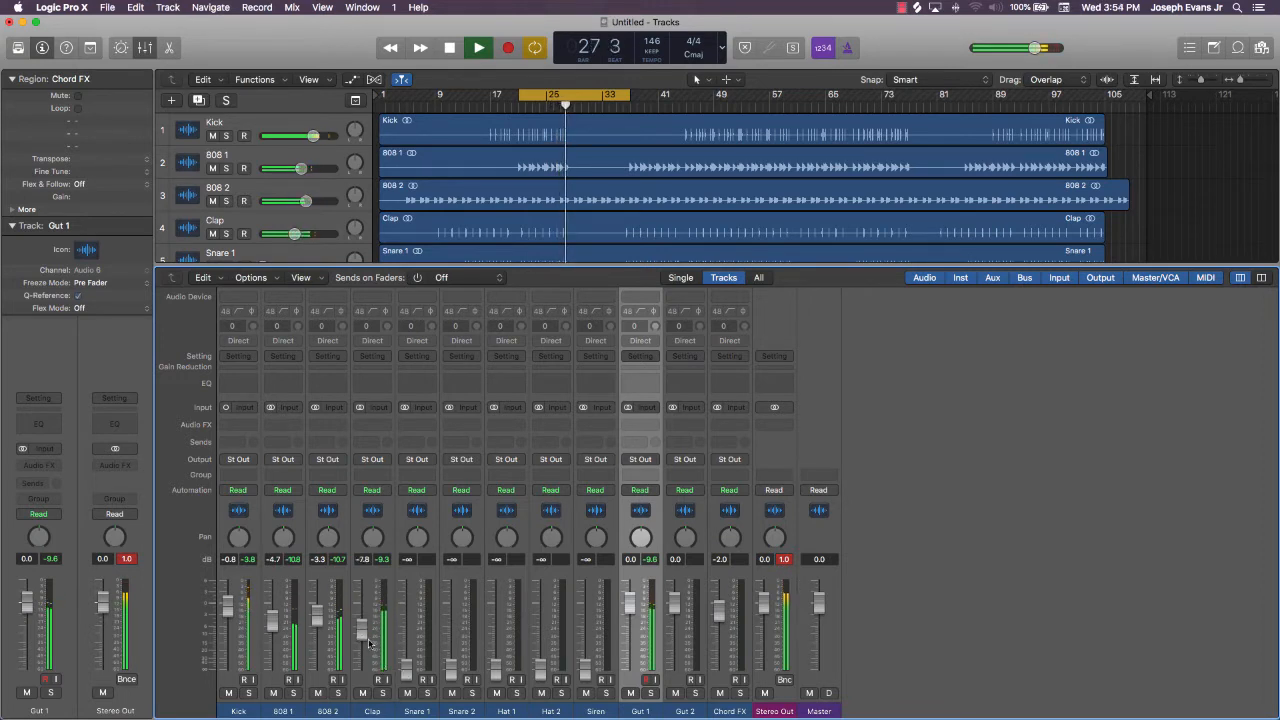
Raise the Snare 1 fader to -6.6 dB and the Snare 2 fader to -7.6 dB, restarting the loop in between
drag(408, 668, 407, 634)
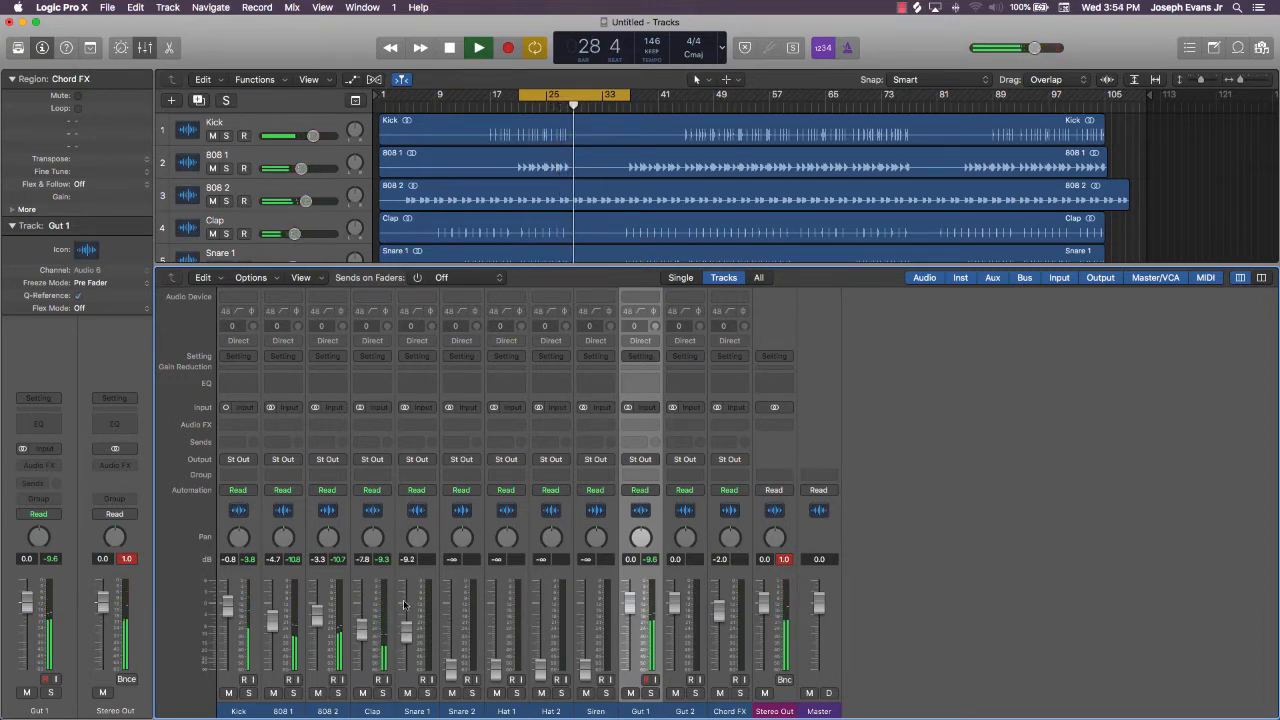
key(space)
key(space)
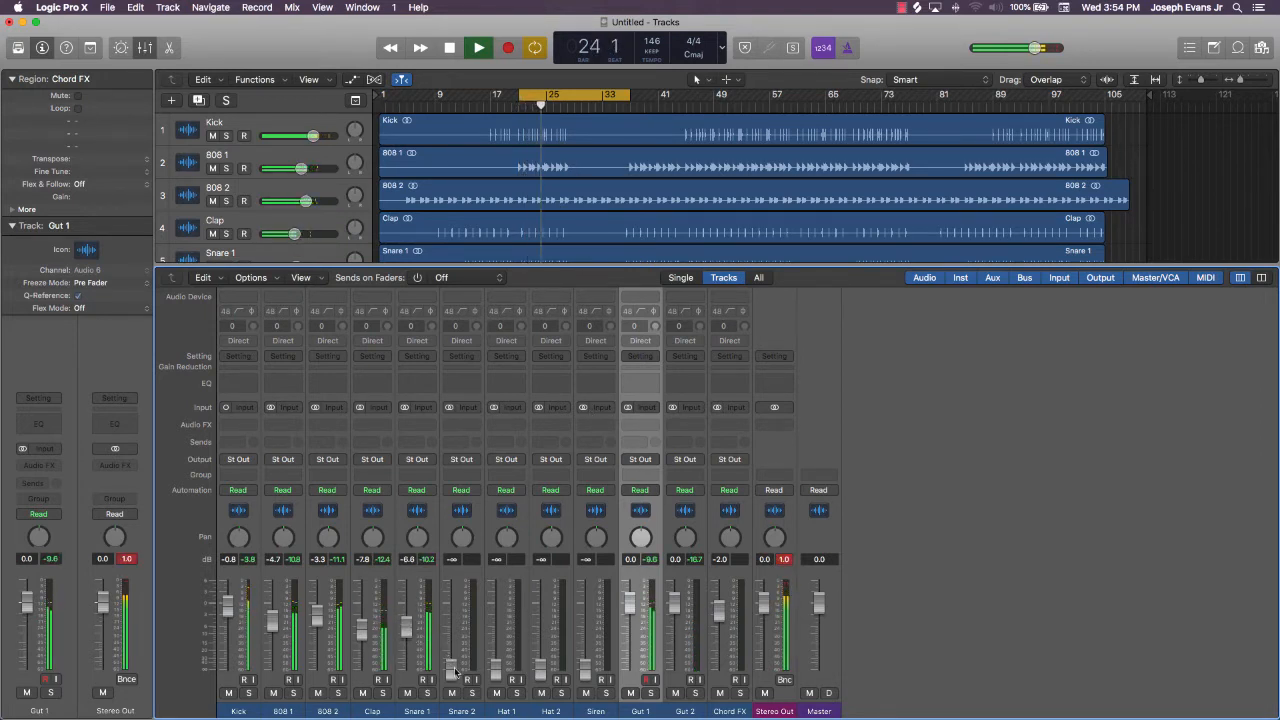
drag(456, 670, 455, 626)
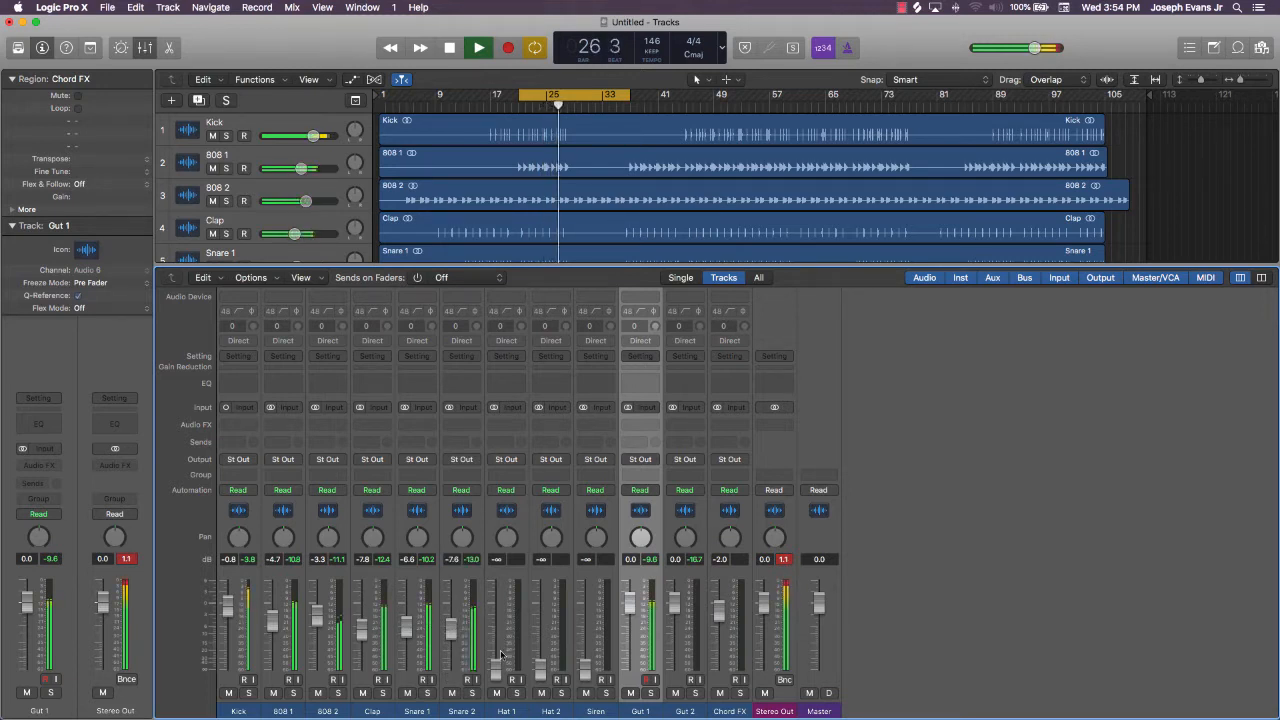
Raise the faders of Hat 1 to -10.4 dB, Hat 2 to -11.6 dB and Siren to -5.2 dB during playback
drag(496, 658, 496, 632)
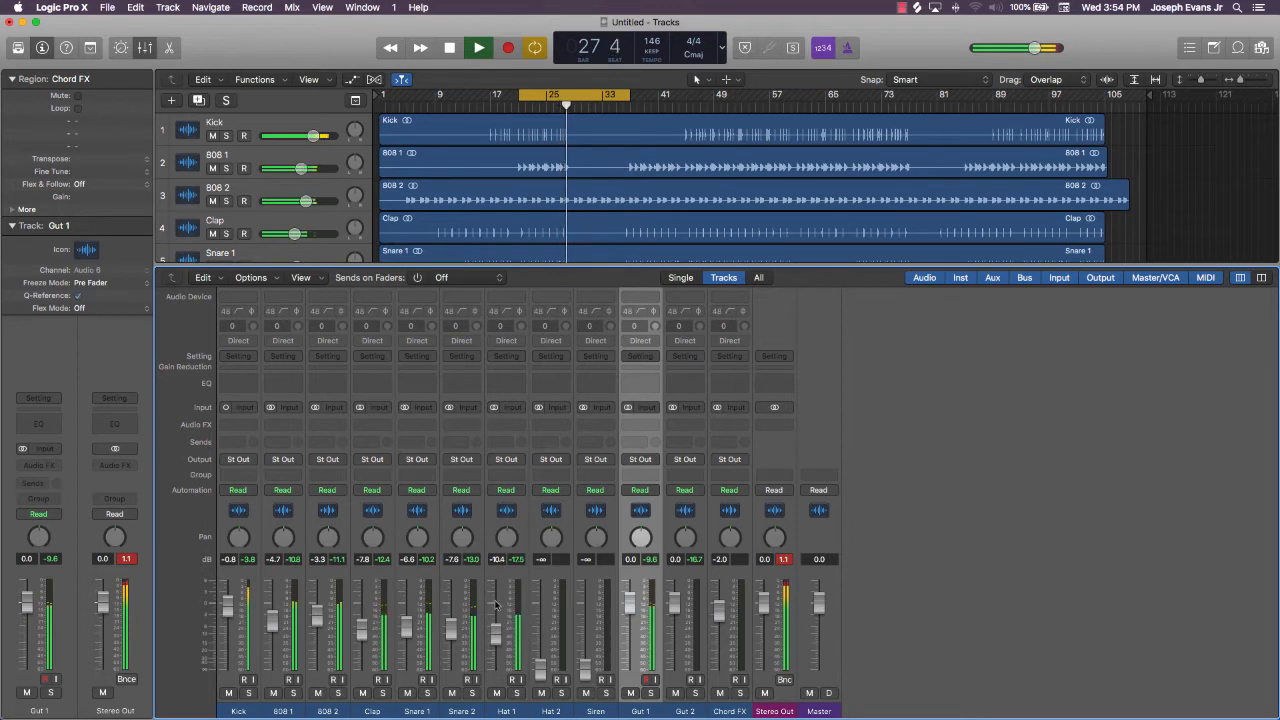
drag(541, 668, 541, 638)
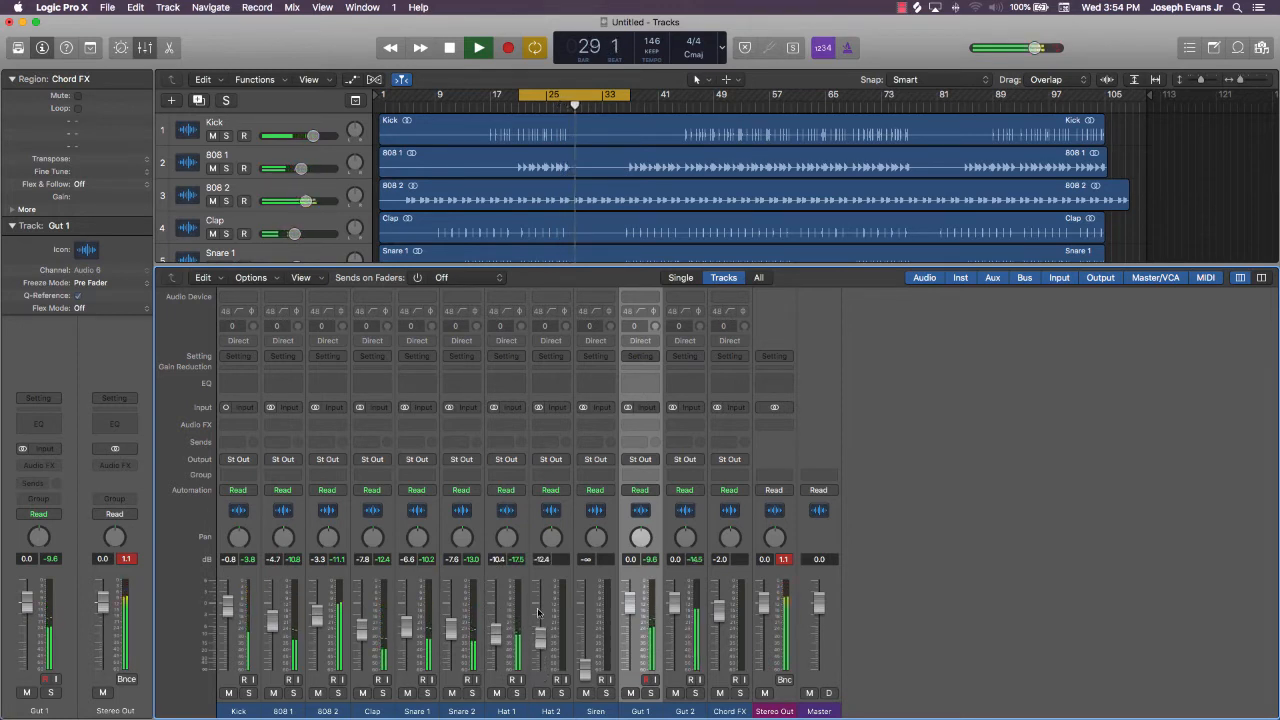
key(space)
key(space)
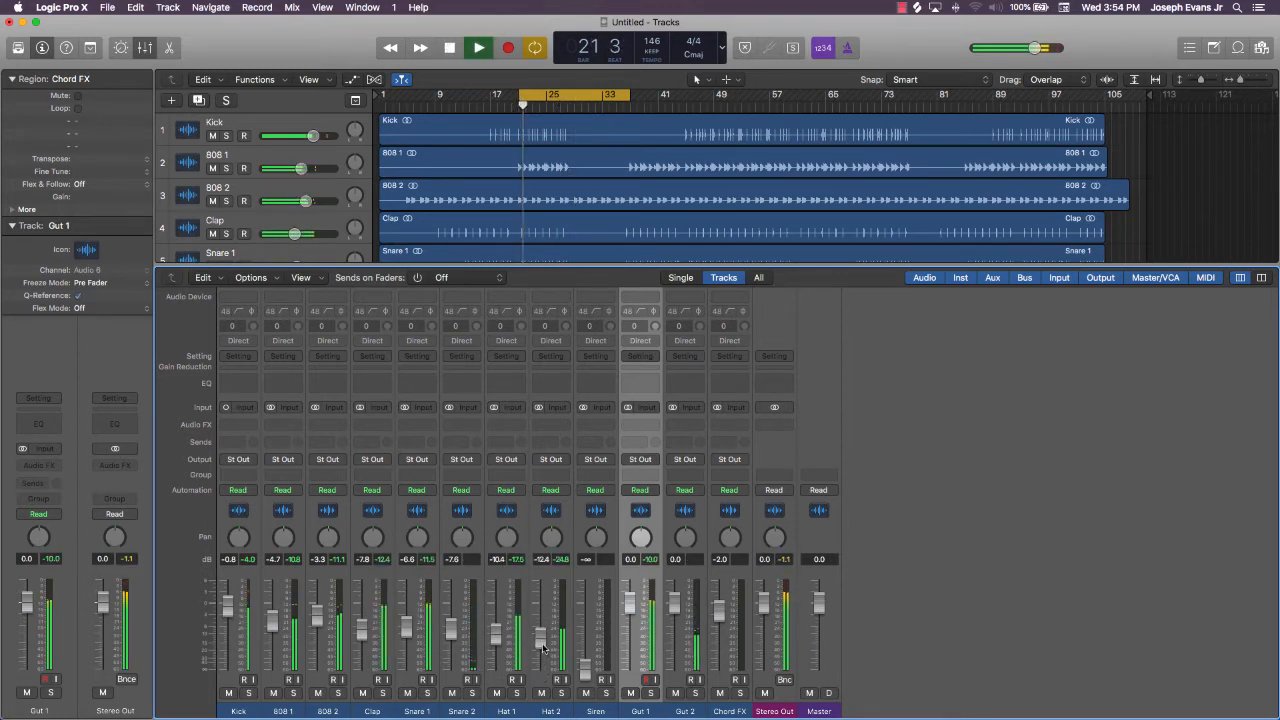
drag(543, 648, 586, 624)
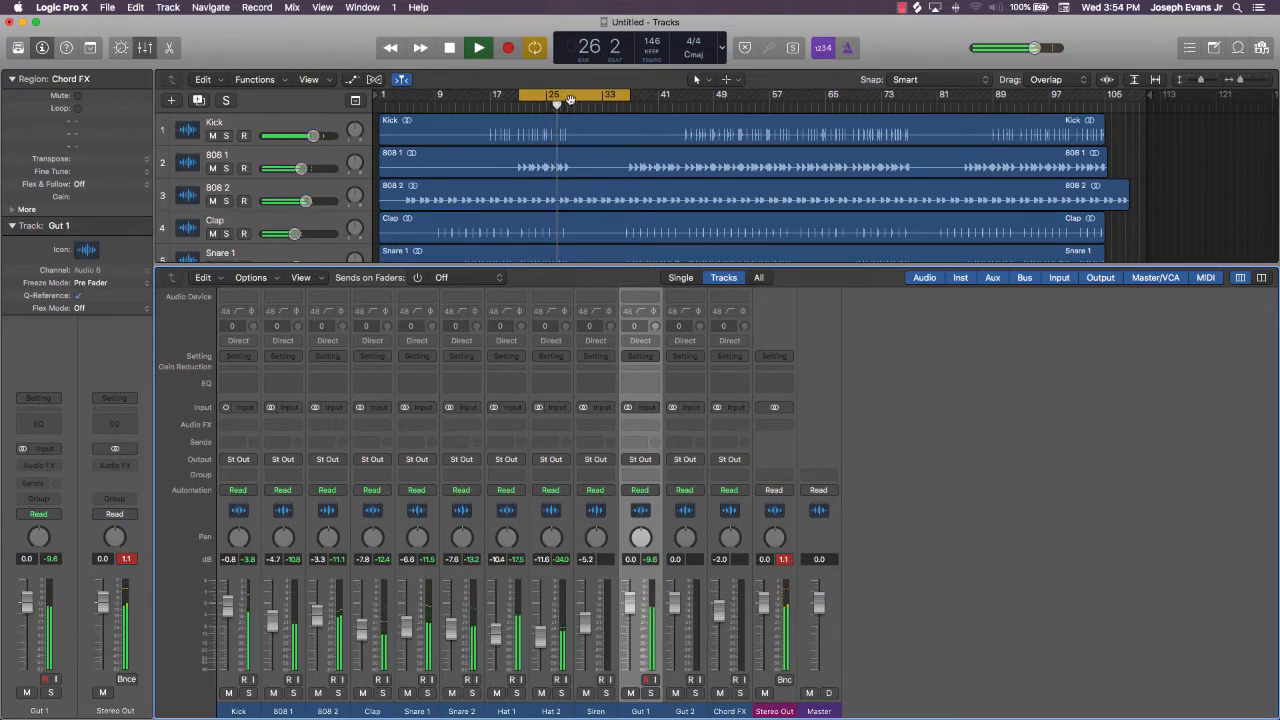
Turn off the cycle range, listen on past bar 31, and stop playback and reset the peak level displays
click(570, 100)
scroll(601, 170, down, 5)
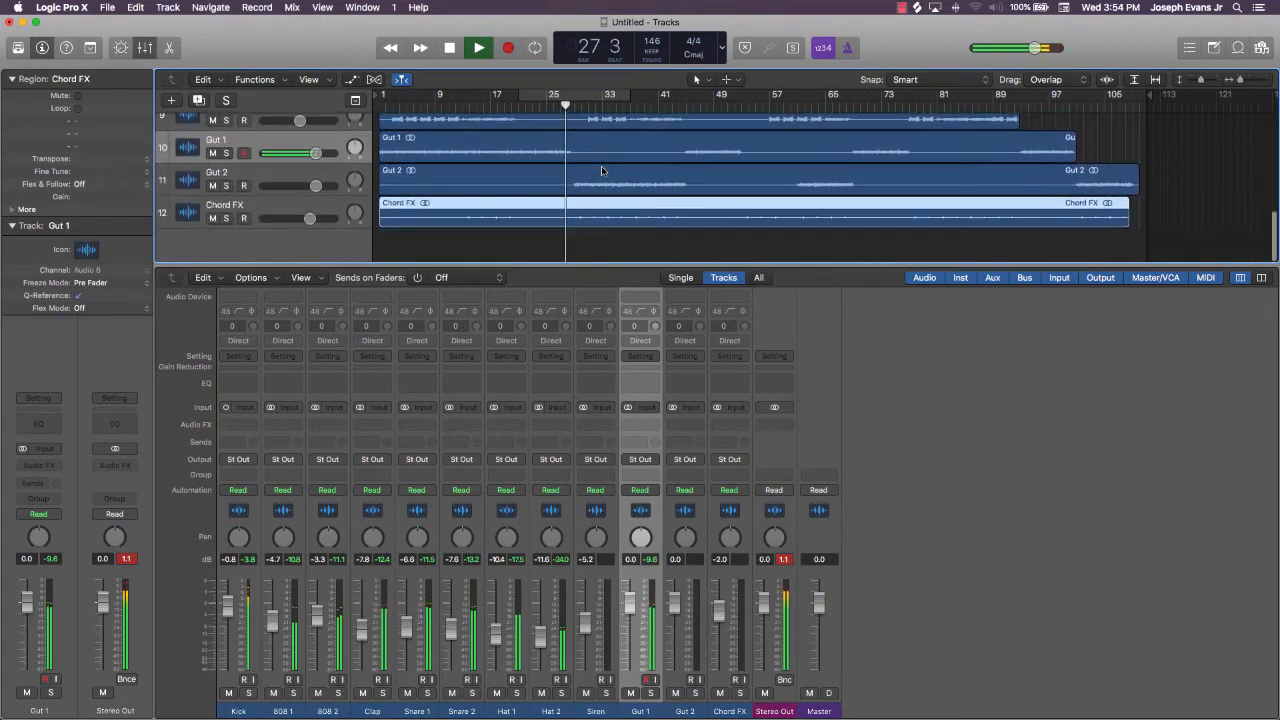
scroll(601, 170, up, 3)
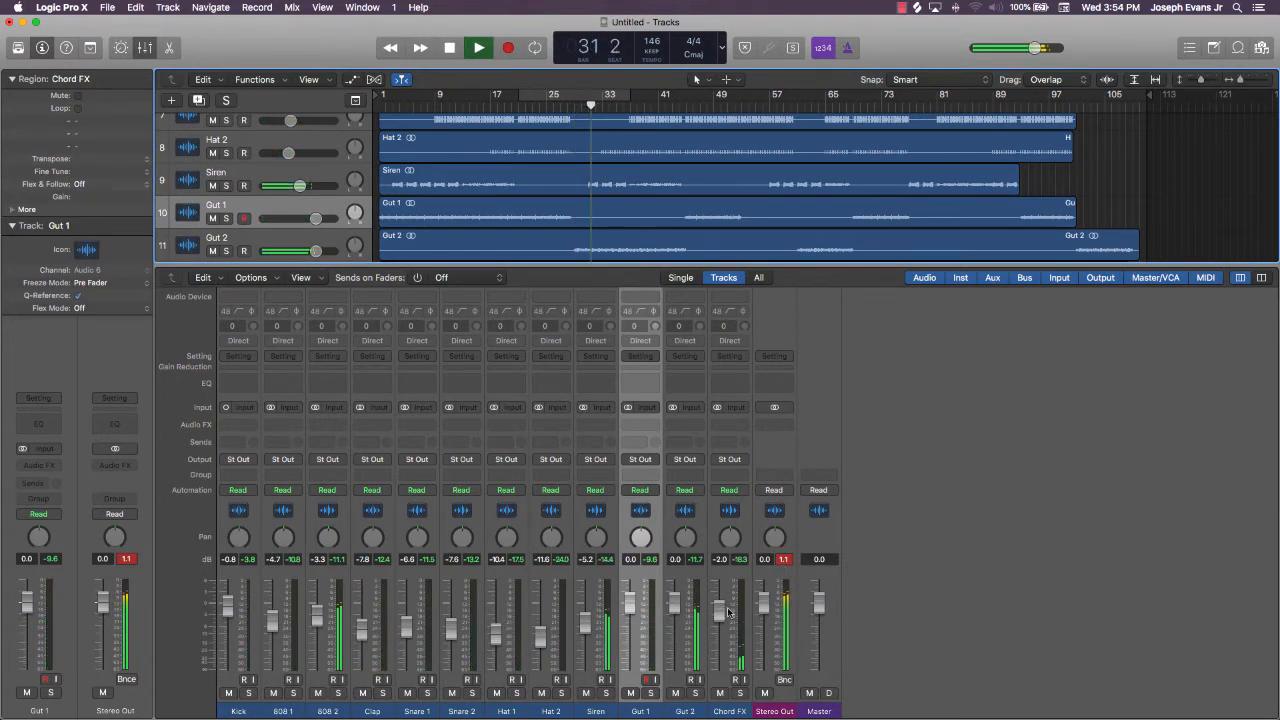
key(space)
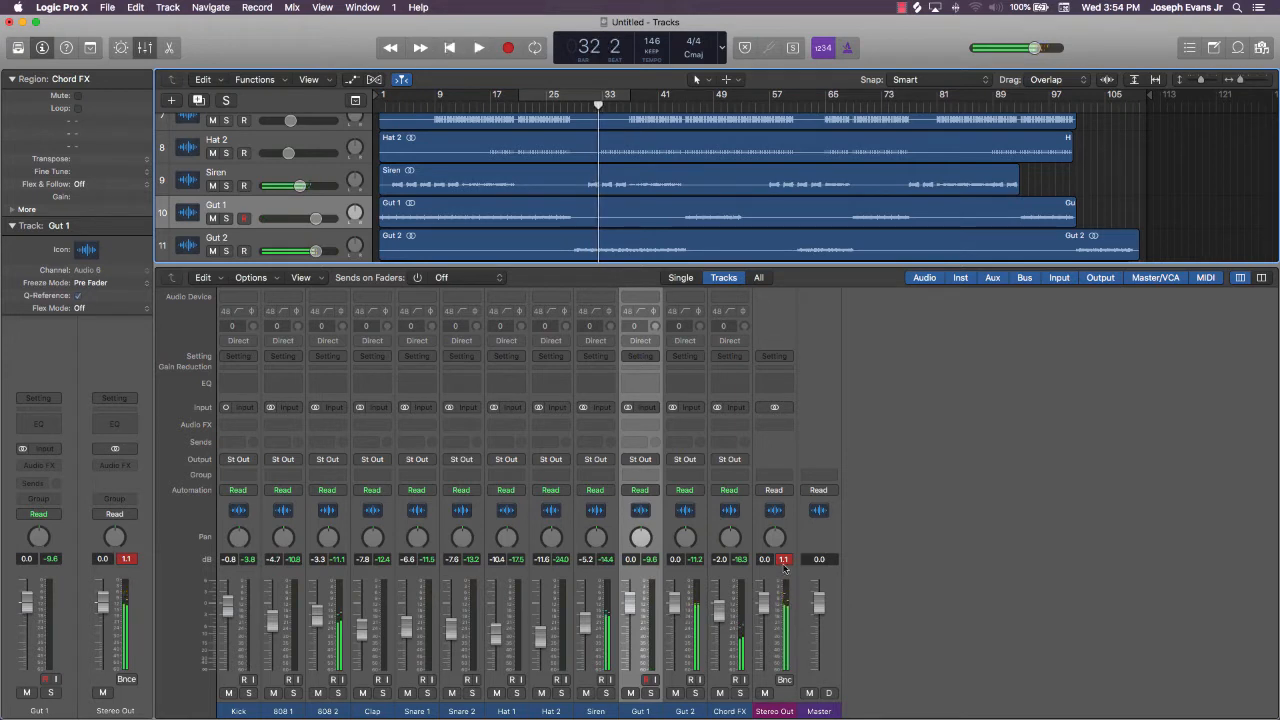
click(784, 561)
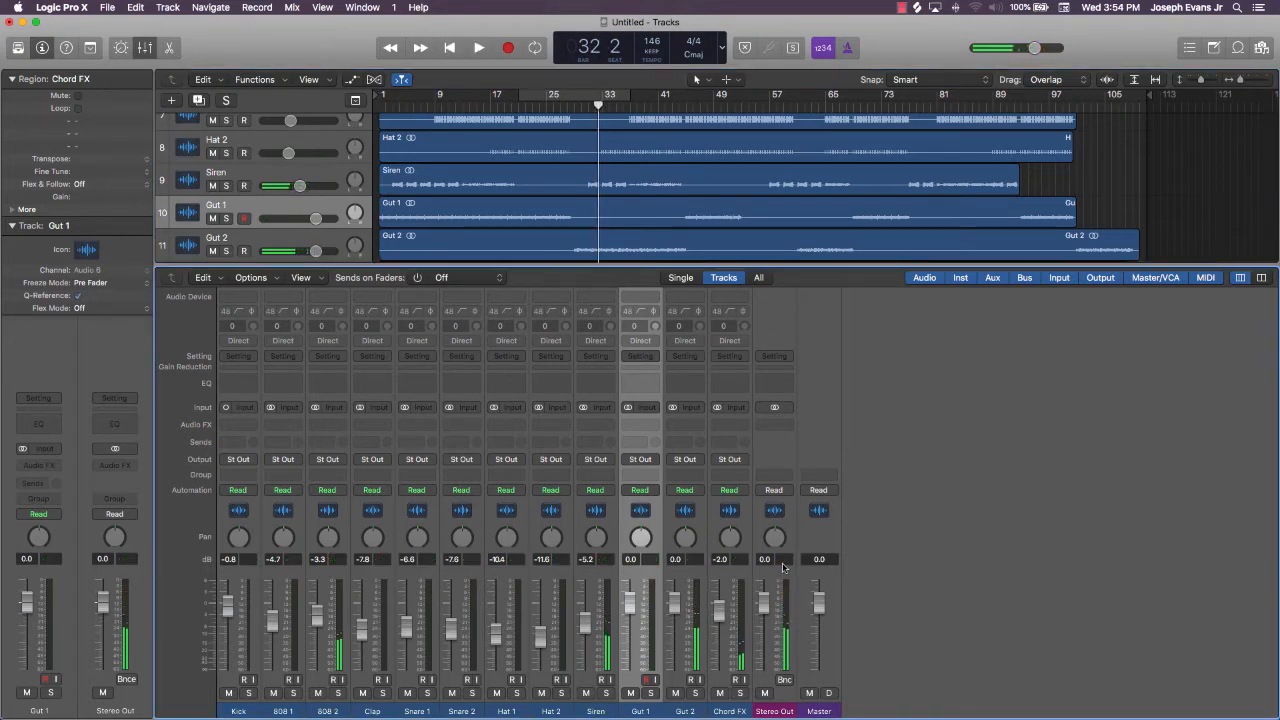
Insert iZotope Ozone 7 on the Stereo Out channel and remove its Equalizer and Dynamics modules
click(783, 427)
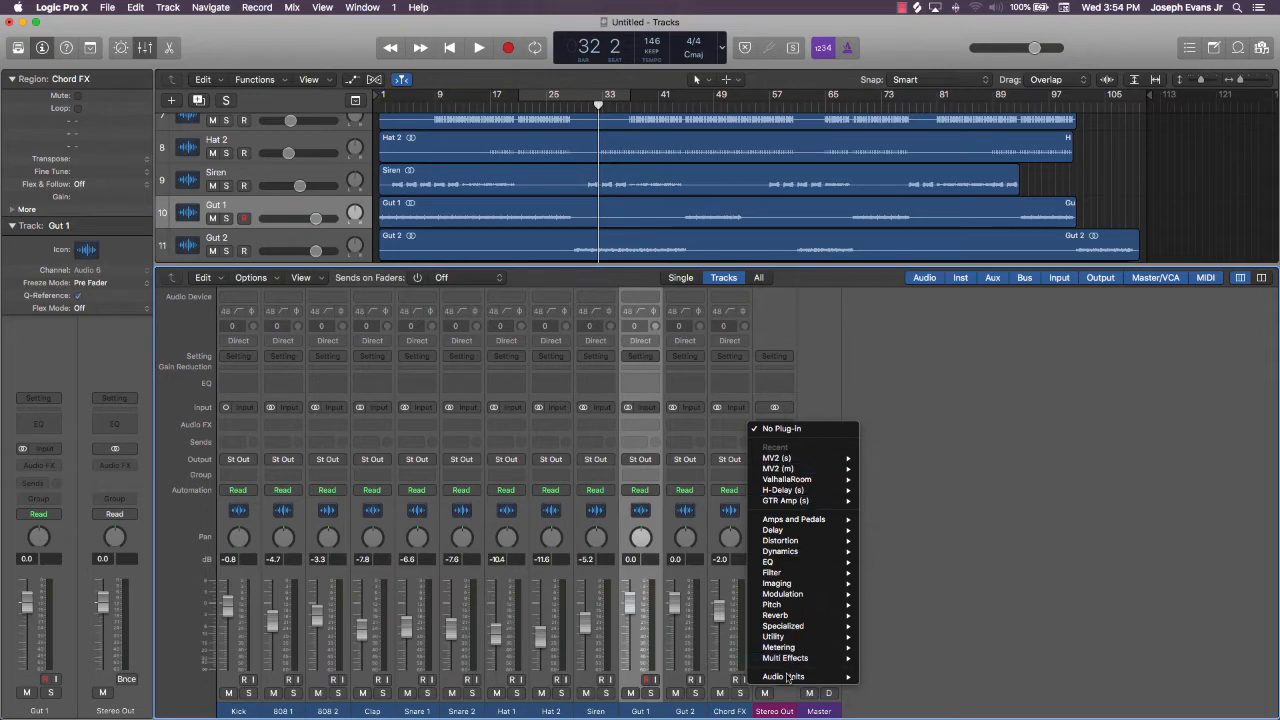
mouse_move(789, 677)
mouse_move(908, 675)
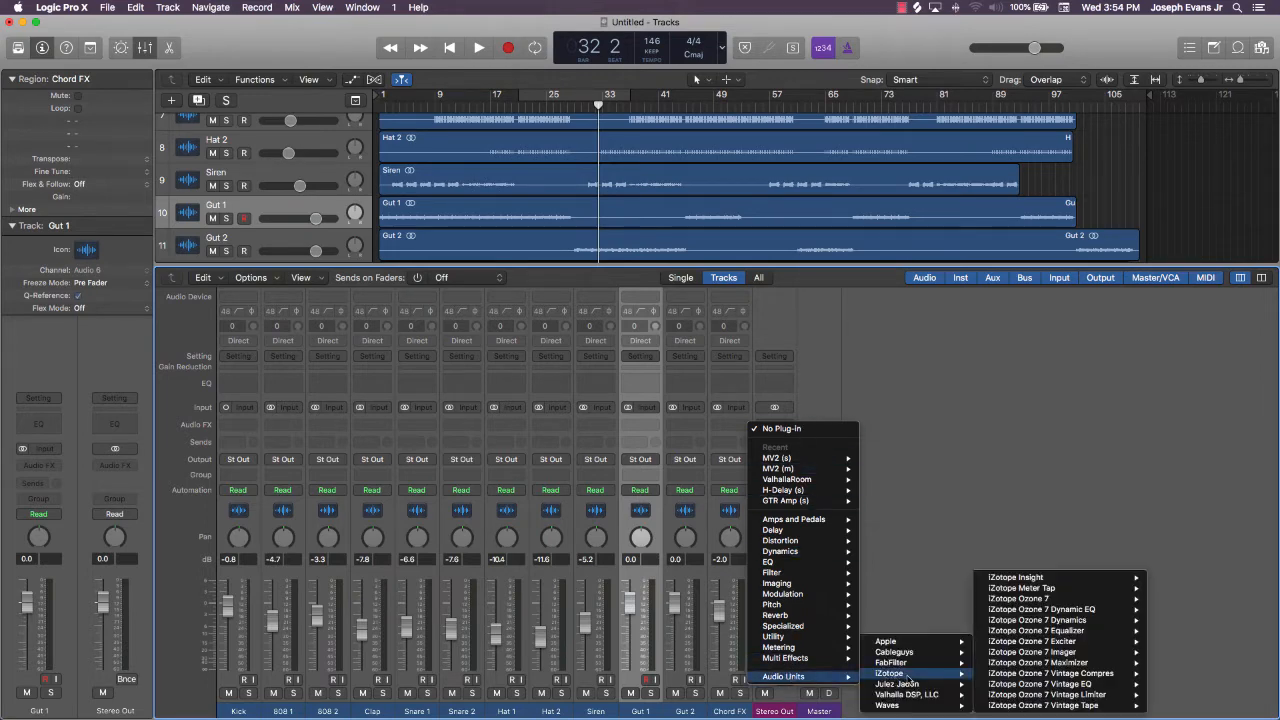
click(1054, 599)
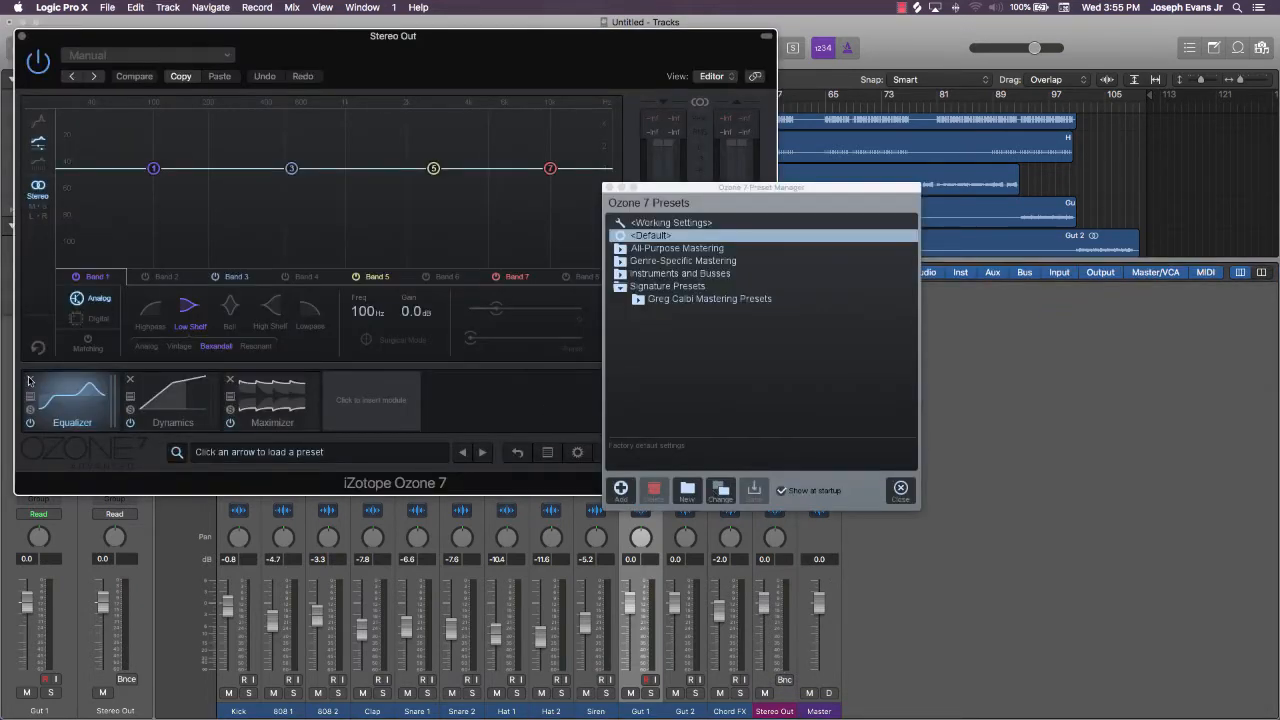
click(30, 380)
click(30, 380)
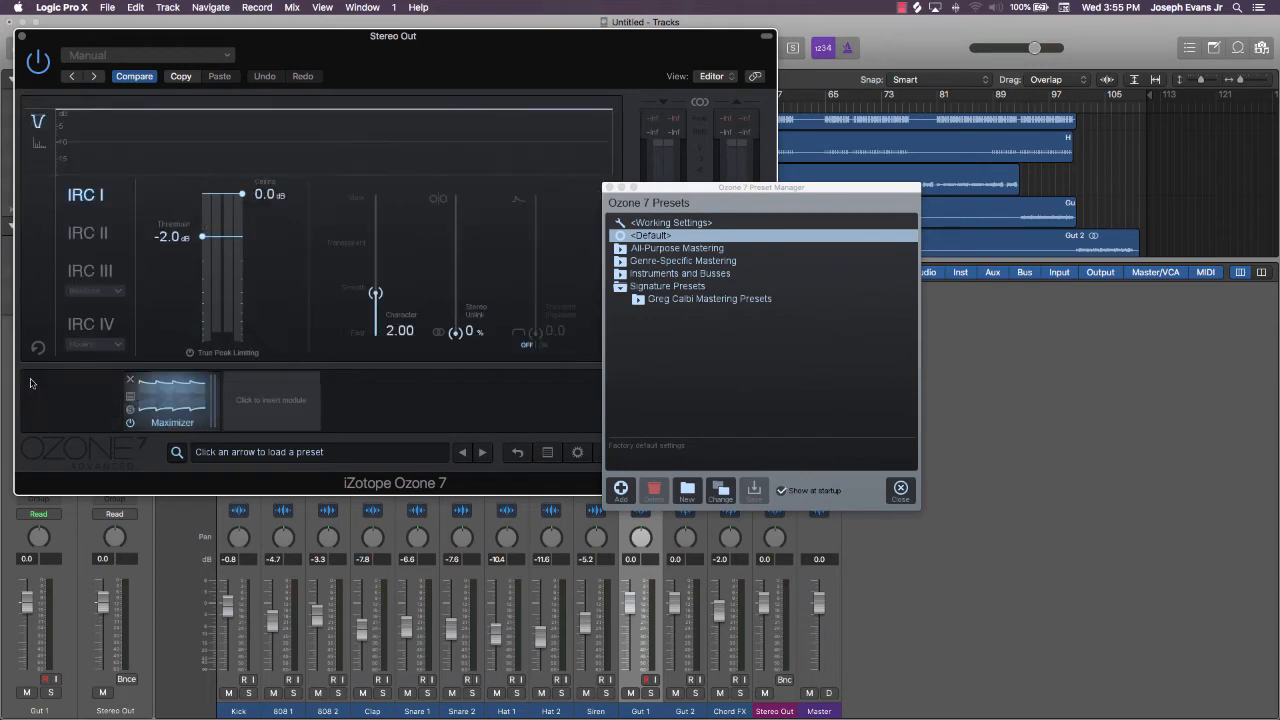
Set the Maximizer to IRC III Clipping, ceiling -0.1 dB, threshold 0.0 dB, enable True Peak Limiting, and close the plug-in
click(88, 272)
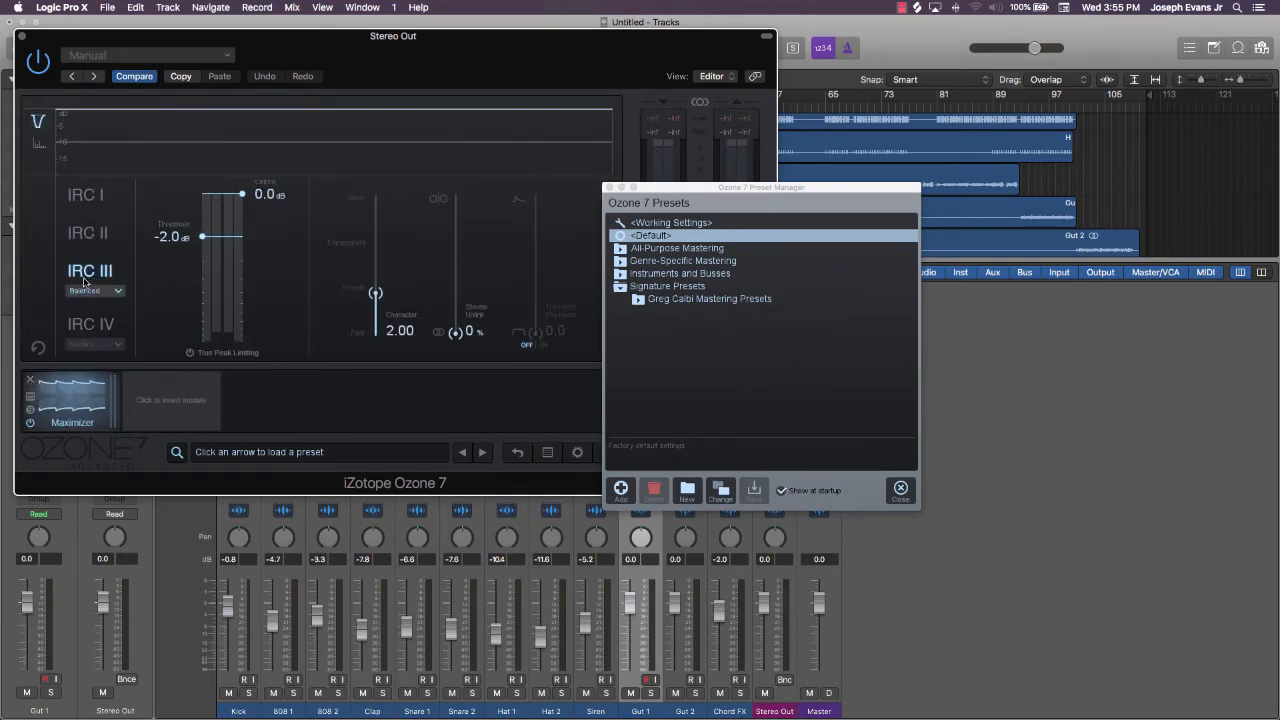
click(98, 293)
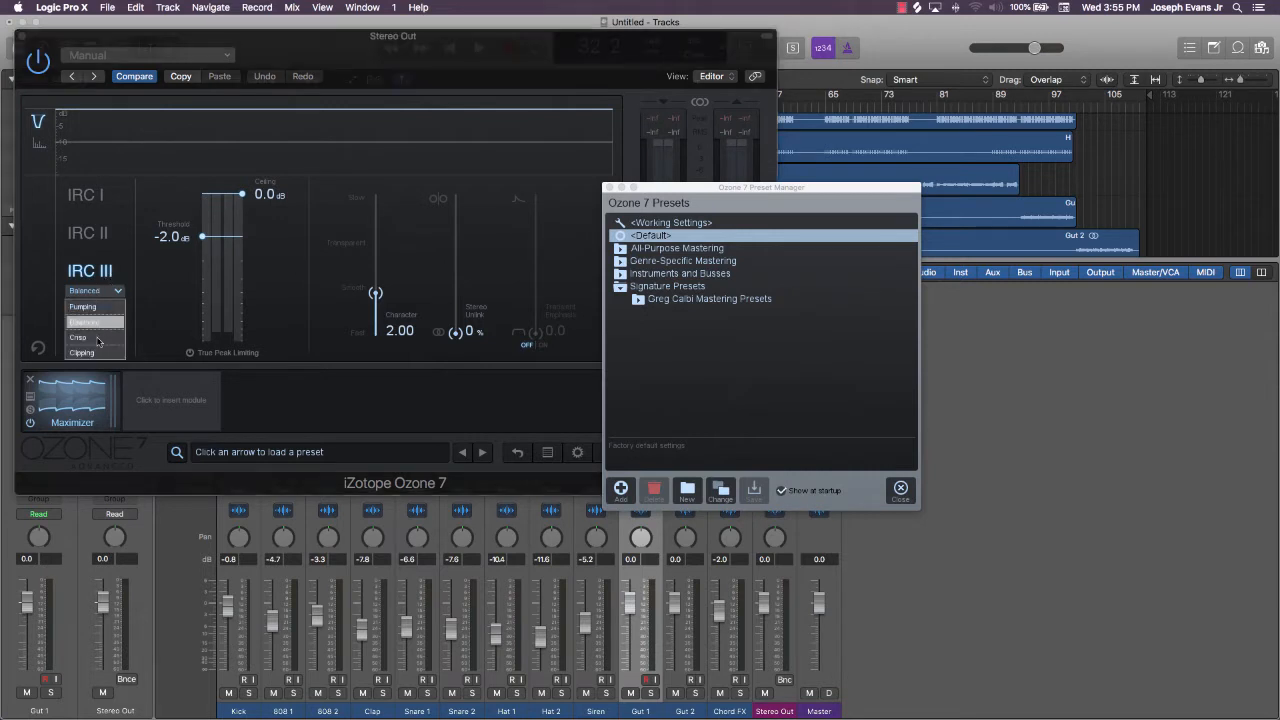
click(100, 342)
drag(270, 195, 269, 205)
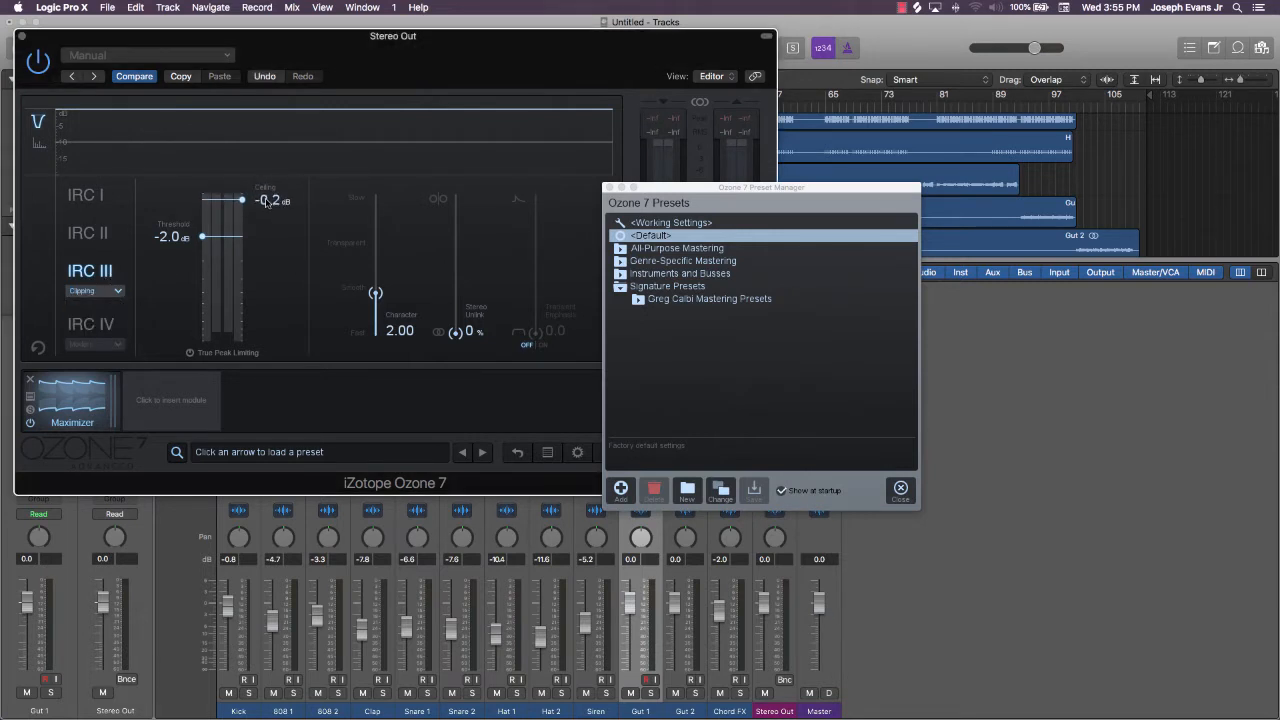
drag(192, 231, 178, 137)
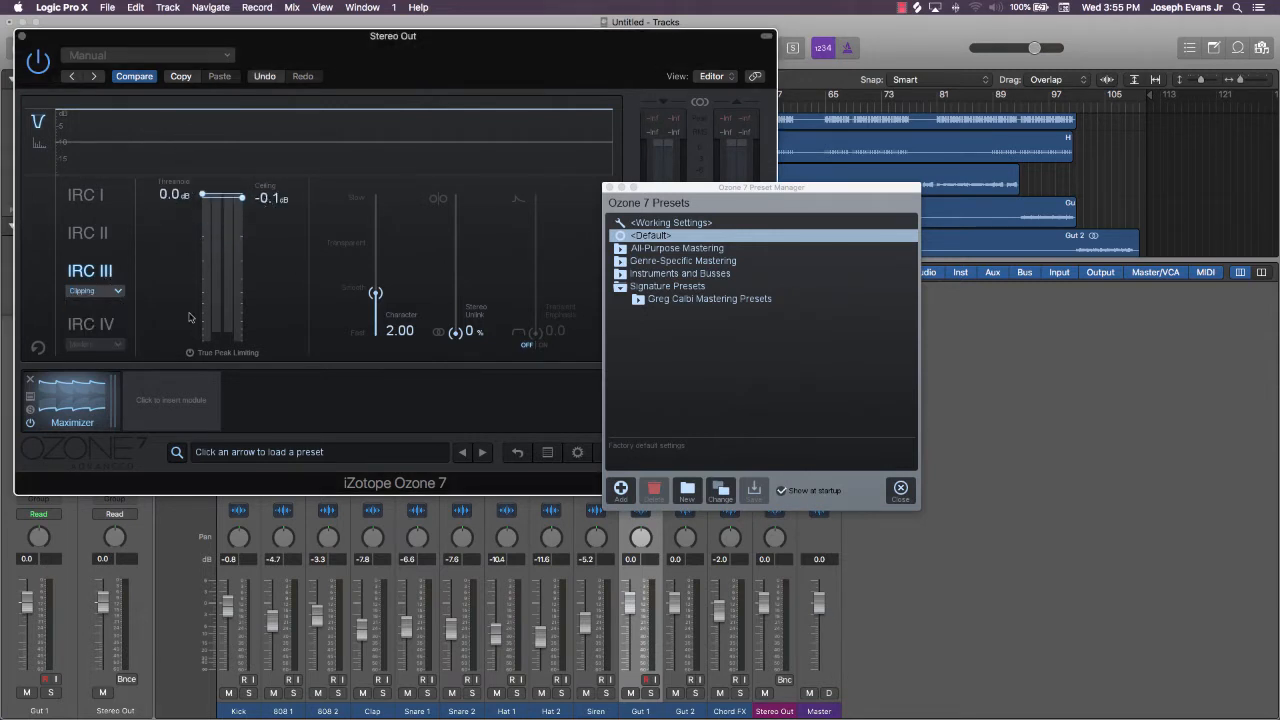
click(192, 353)
click(22, 36)
Deselect the regions and play the whole beat from the beginning
click(1108, 160)
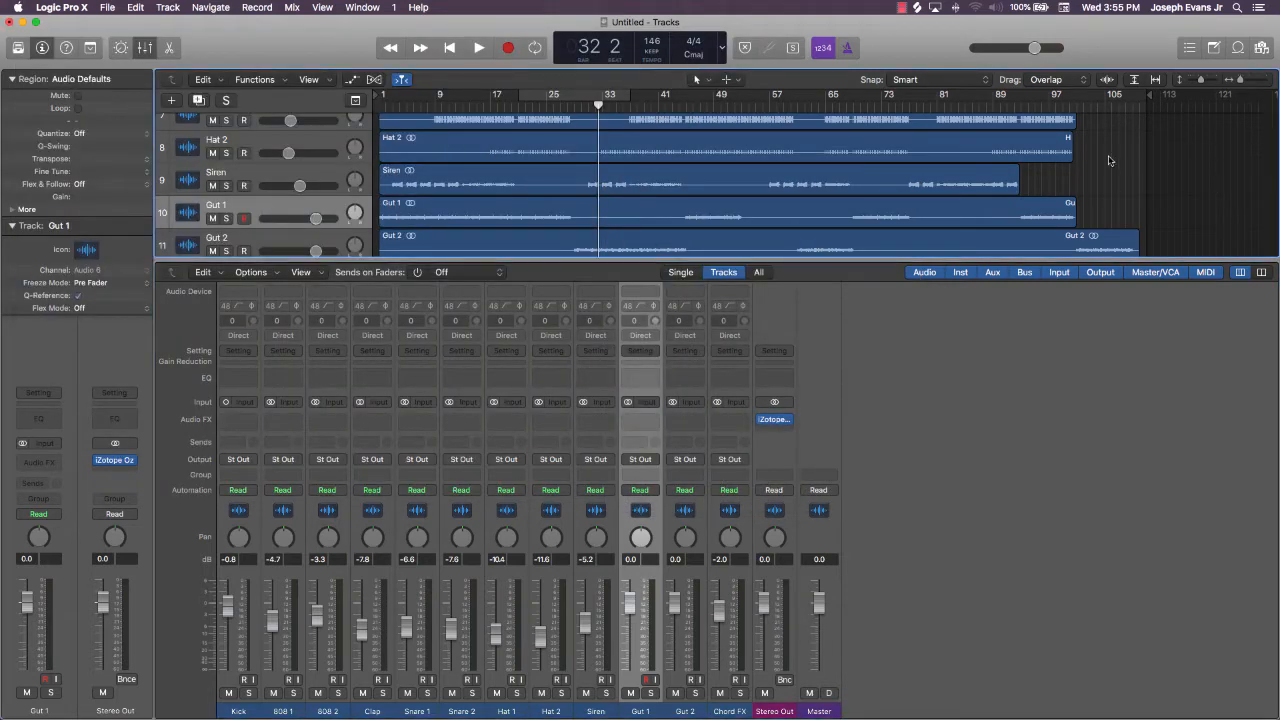
key(Return)
key(space)
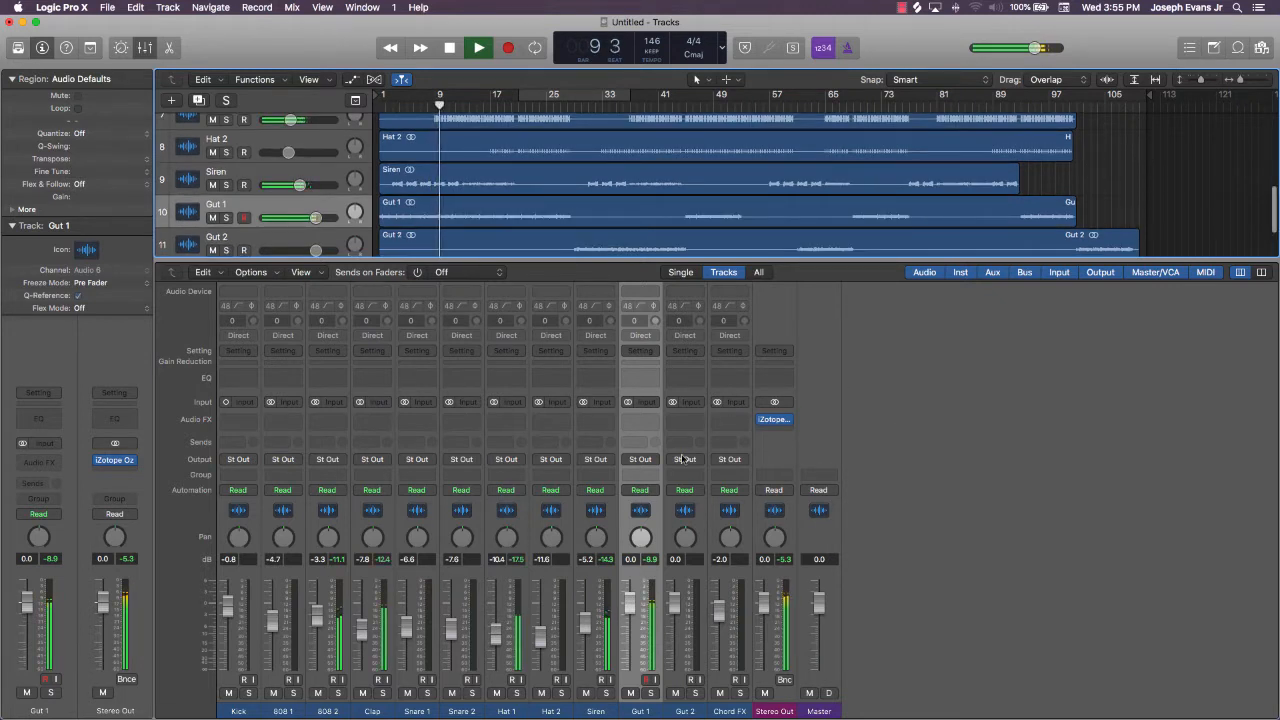
click(642, 419)
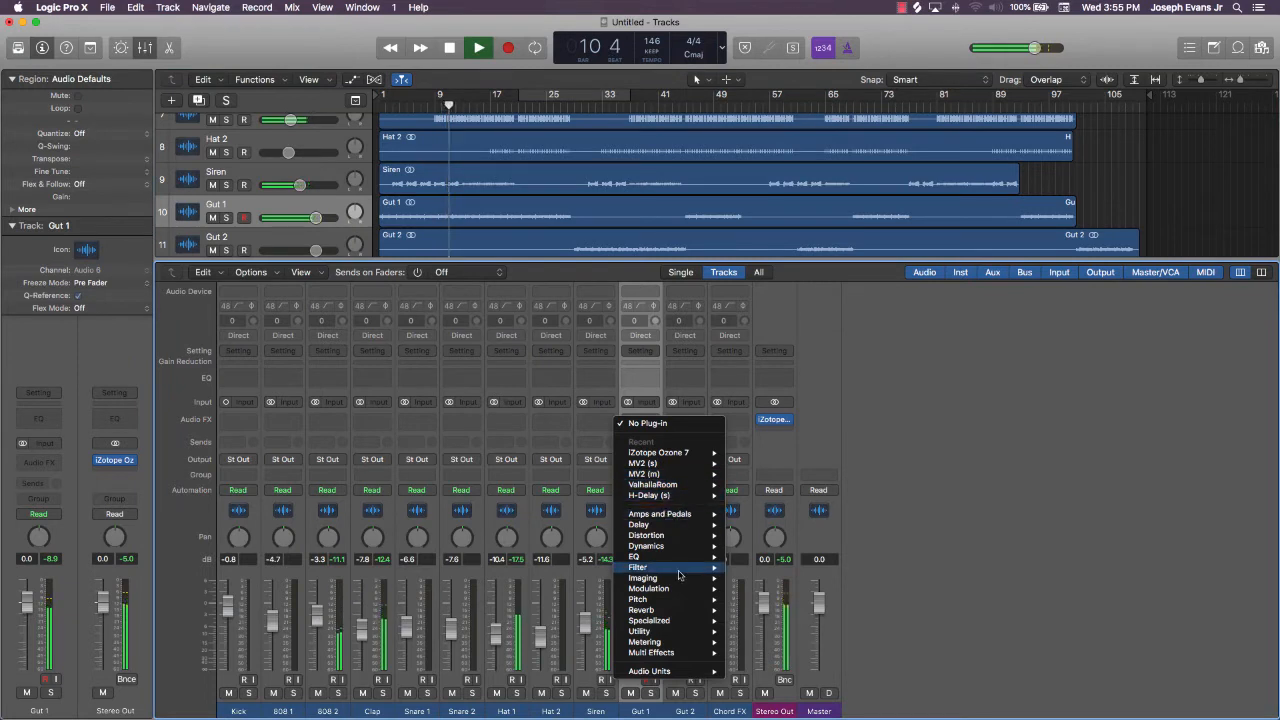
mouse_move(660, 671)
click(938, 455)
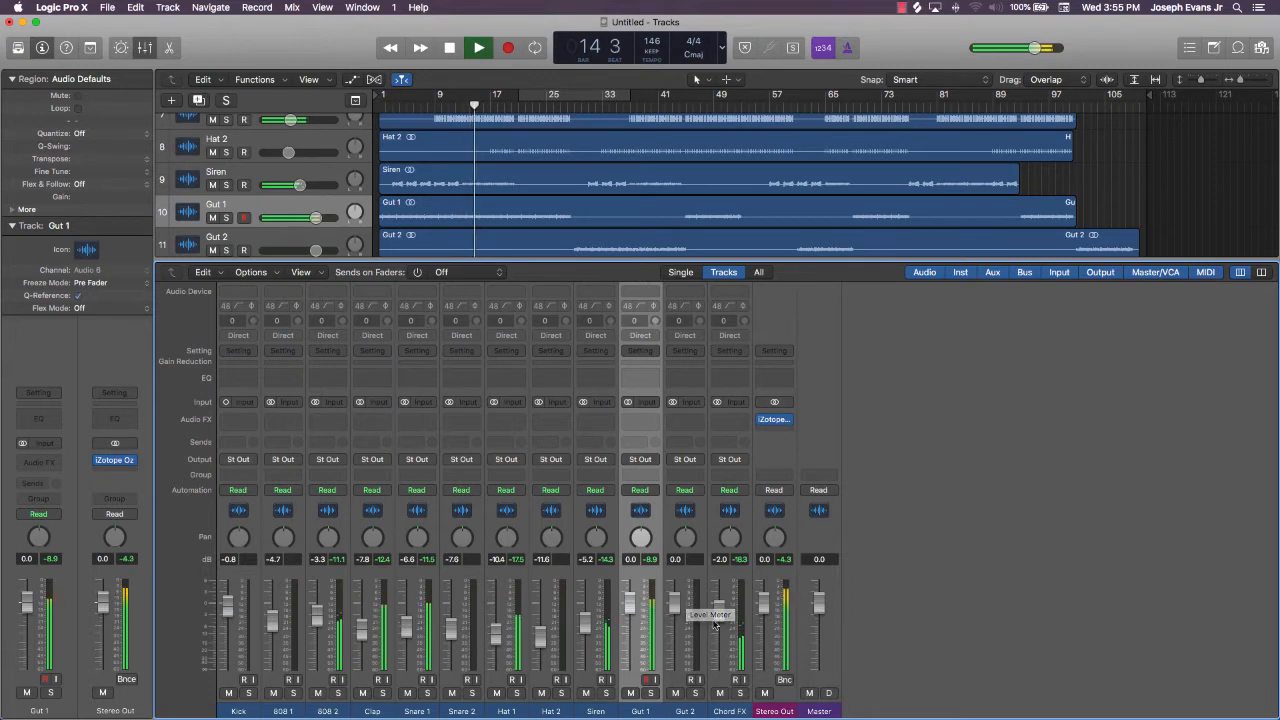
Lower the Chord FX fader to -5.6 dB and stop playback
mouse_move(715, 625)
mouse_down()
mouse_move(715, 649)
mouse_move(718, 622)
mouse_up()
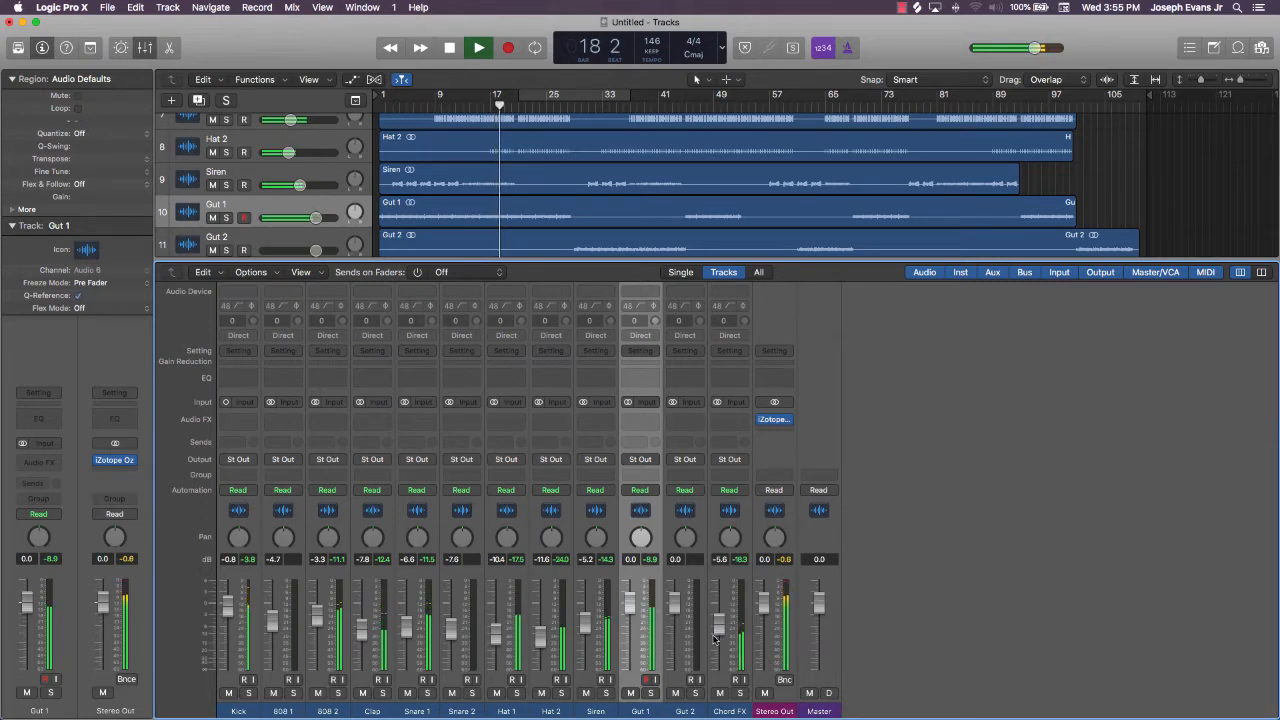
key(space)
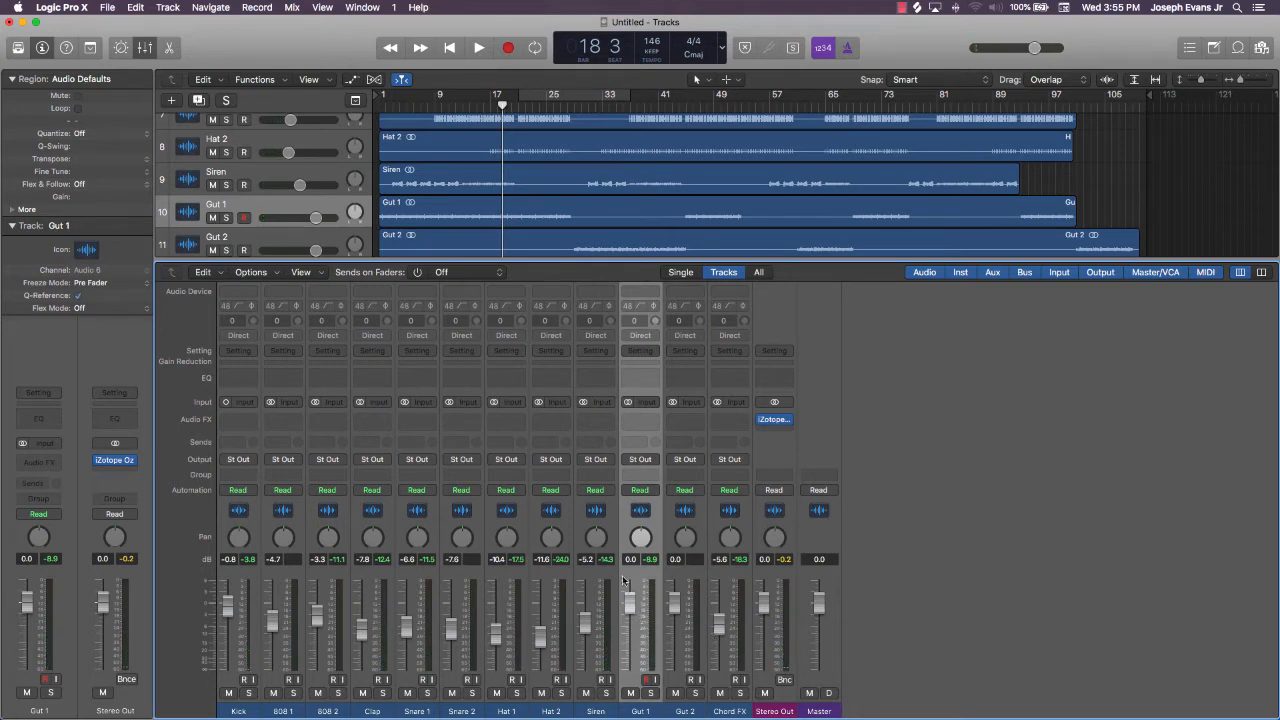
Insert the Waves Q4 (s) equalizer in stereo on the Gut 1 channel
click(640, 428)
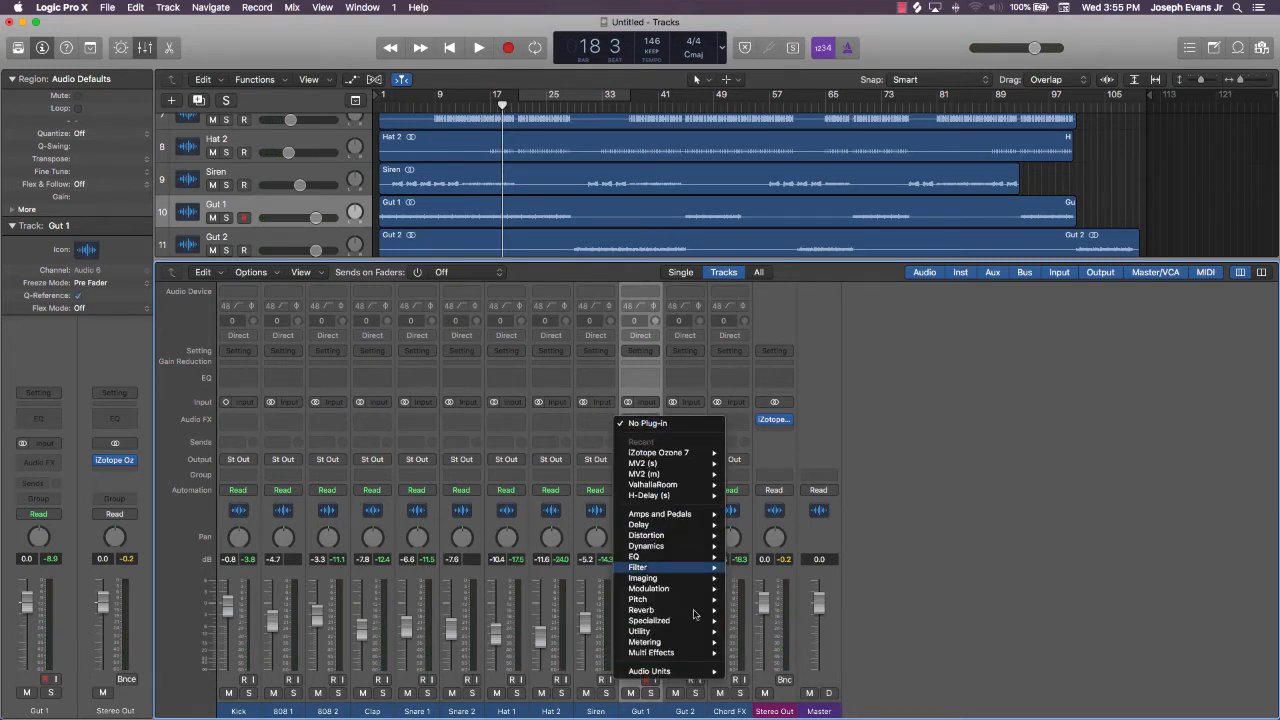
mouse_move(690, 671)
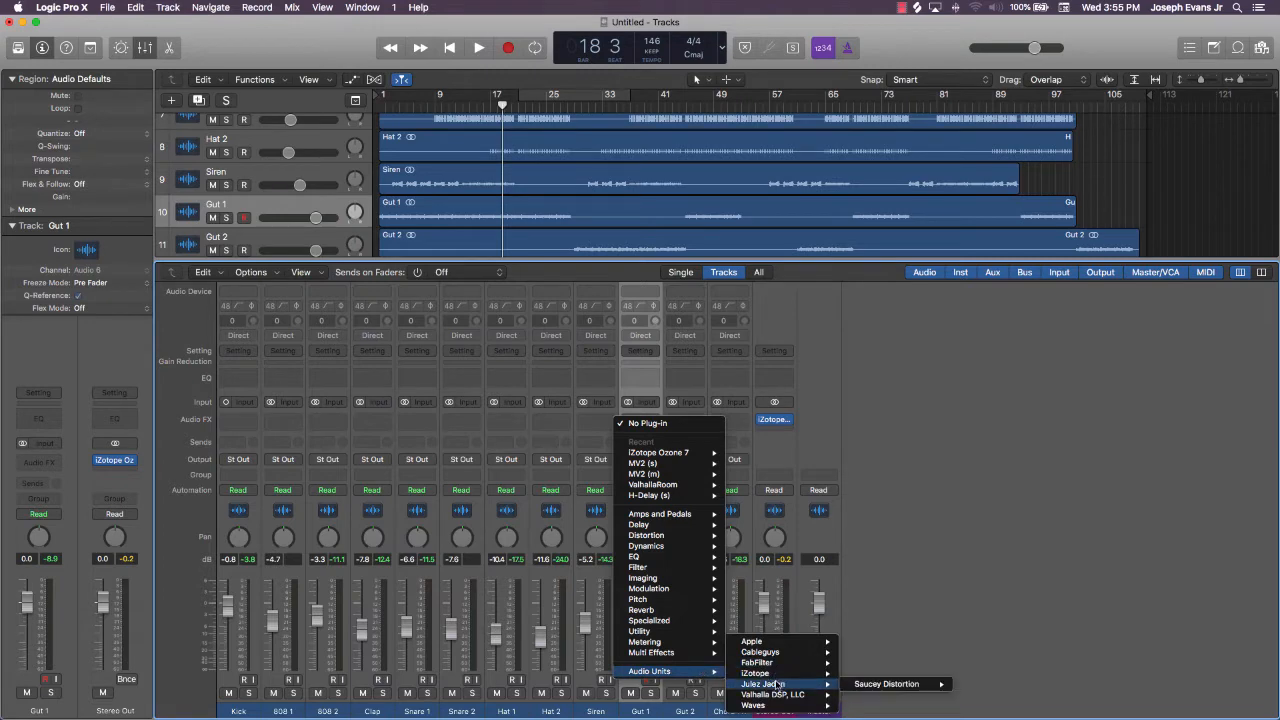
mouse_move(760, 705)
scroll(910, 515, down, 15)
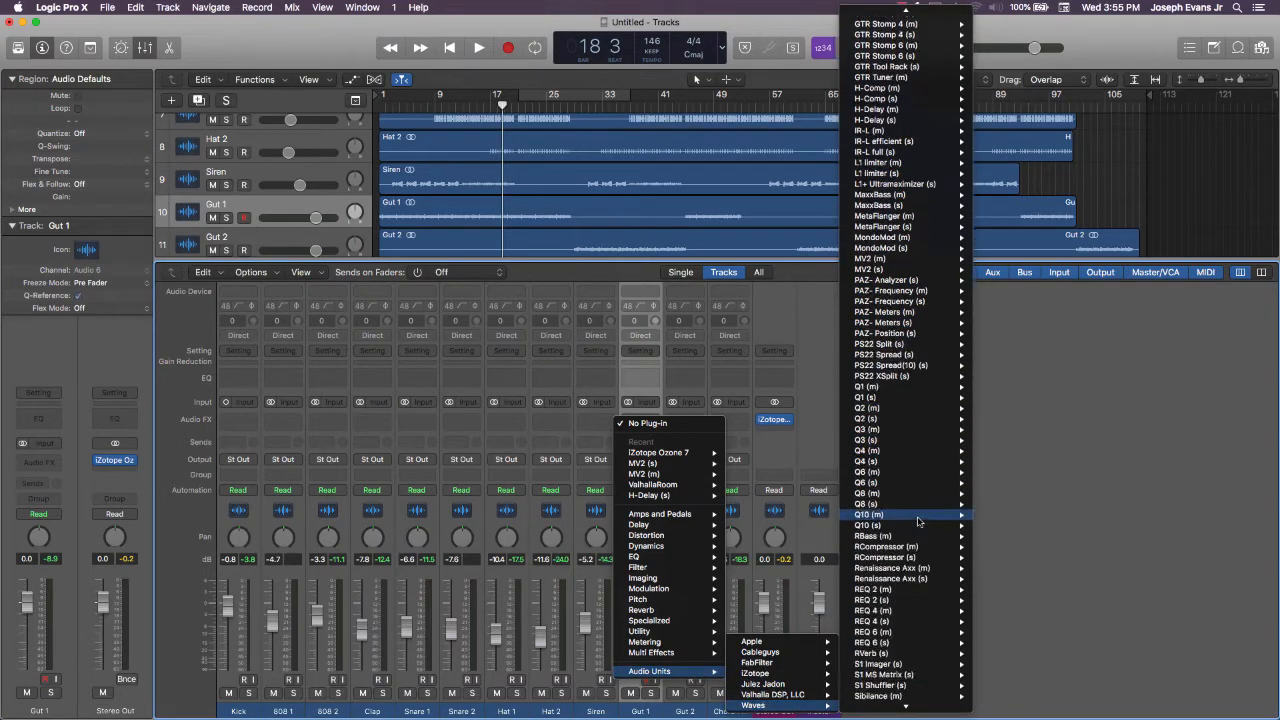
mouse_move(895, 512)
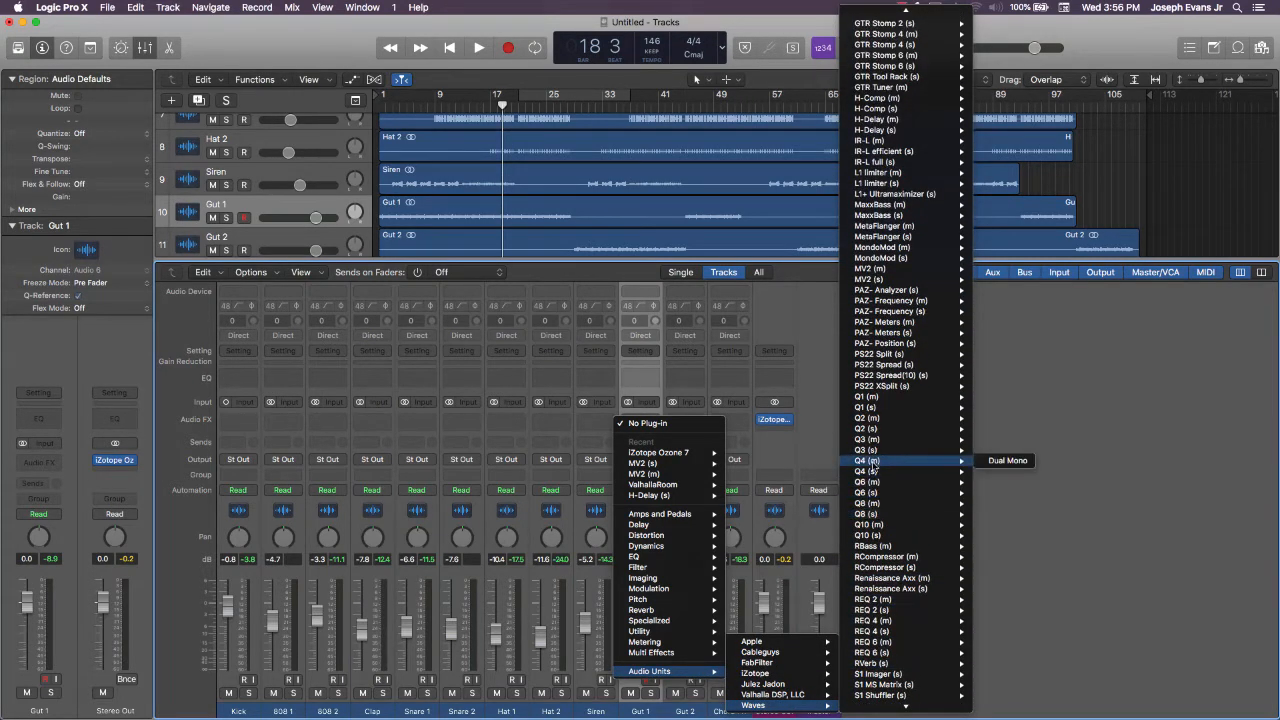
mouse_move(873, 471)
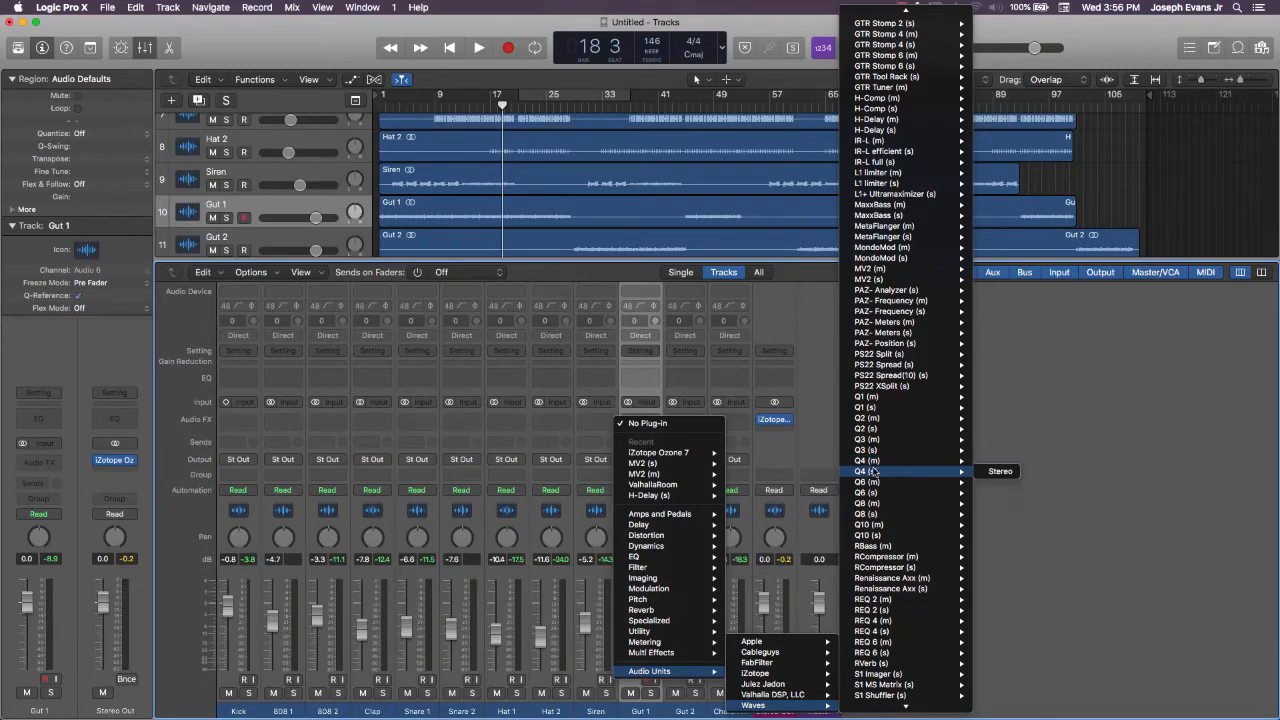
click(984, 474)
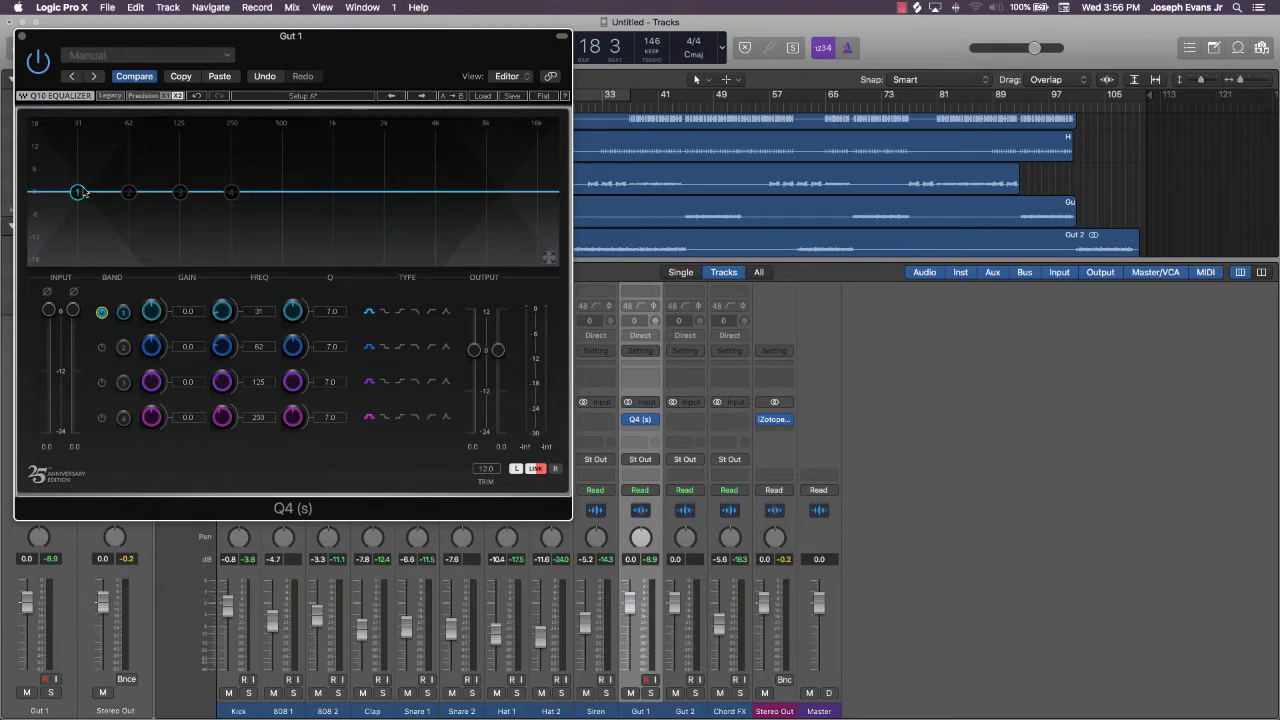
Set band 1 of Gut 1's Q4 to a high-pass filter at about 220 Hz and close the plug-in
click(429, 313)
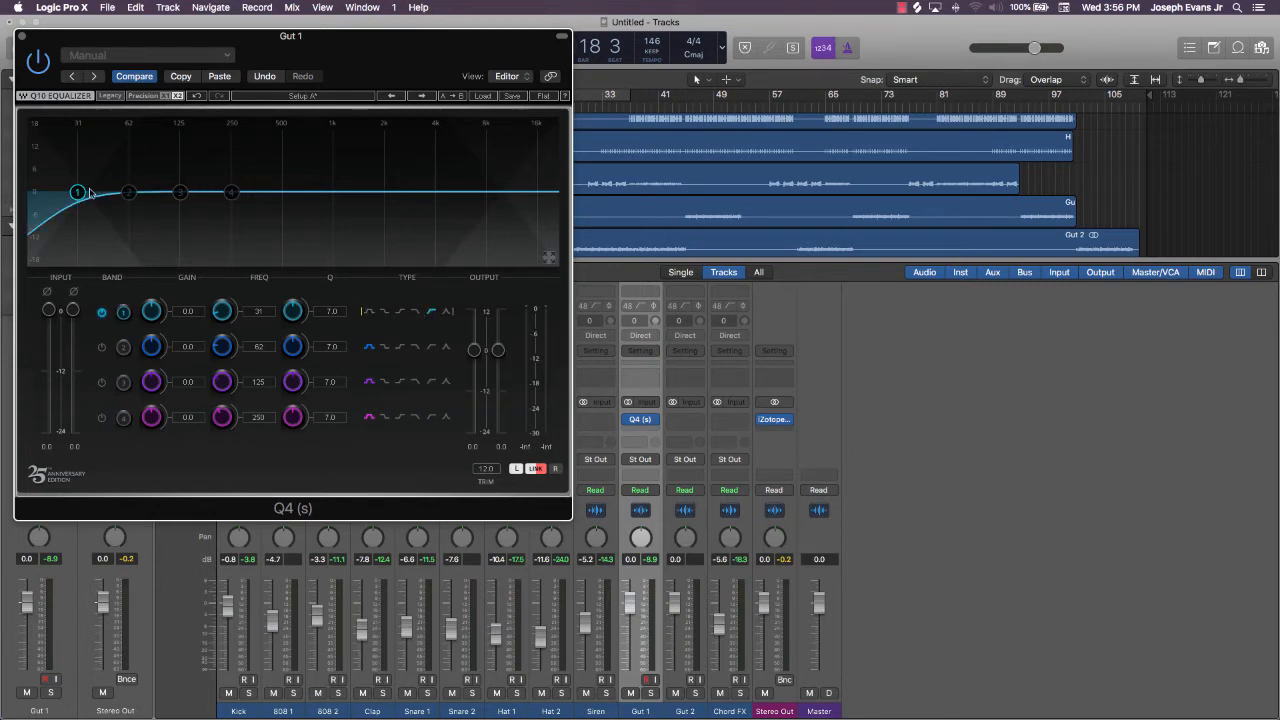
drag(79, 192, 204, 185)
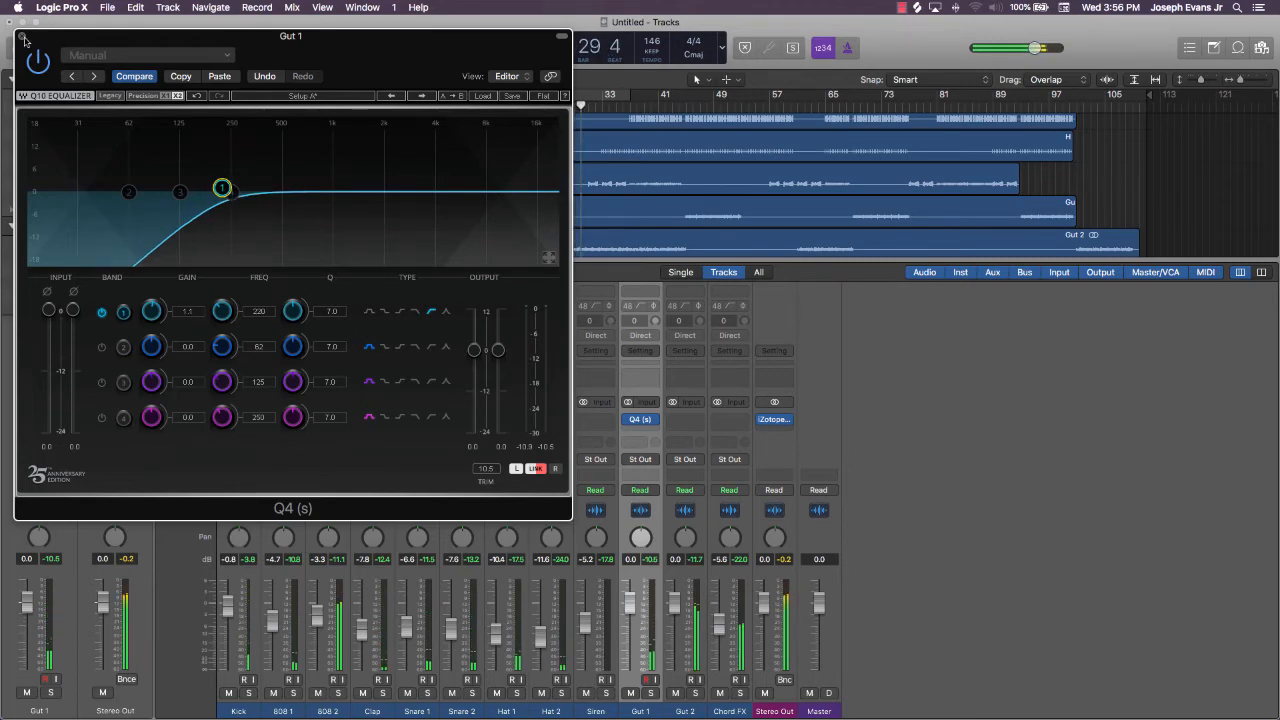
click(22, 37)
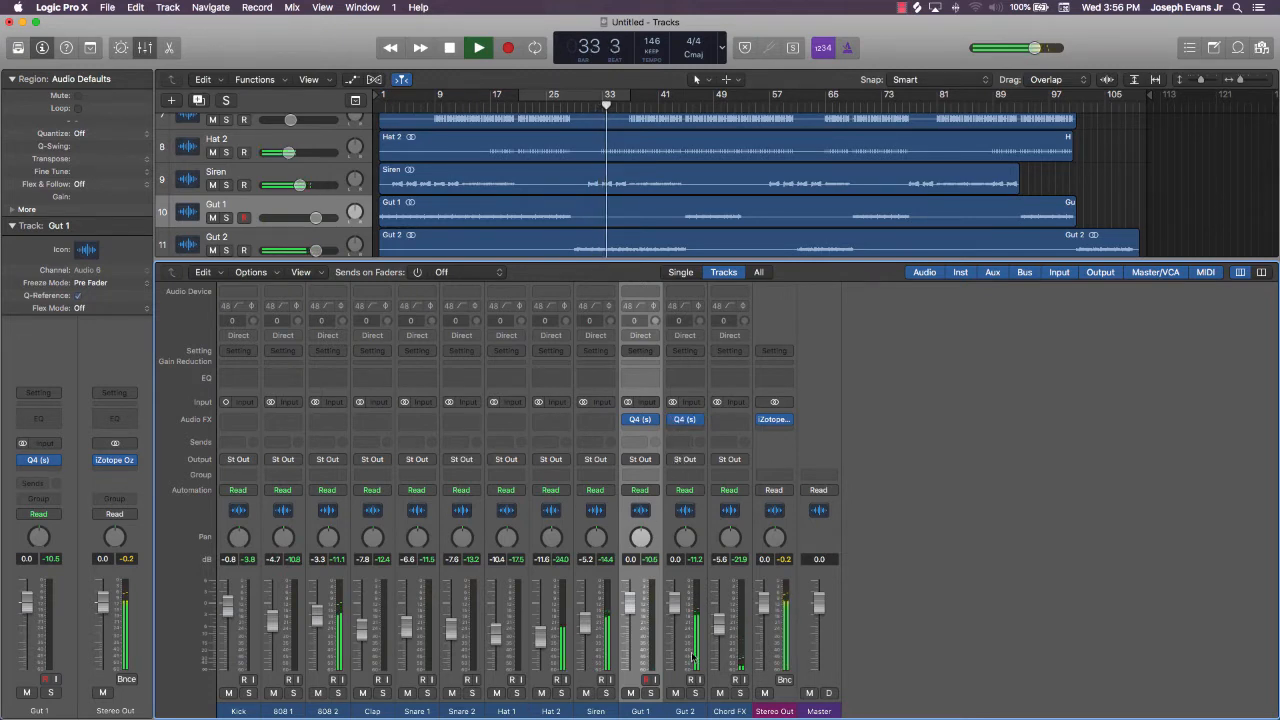
Copy Gut 1's Q4 to Gut 2, place band 4 at about 3.2 kHz and the band 1 high-pass at about 180 Hz
click(598, 419)
click(704, 418)
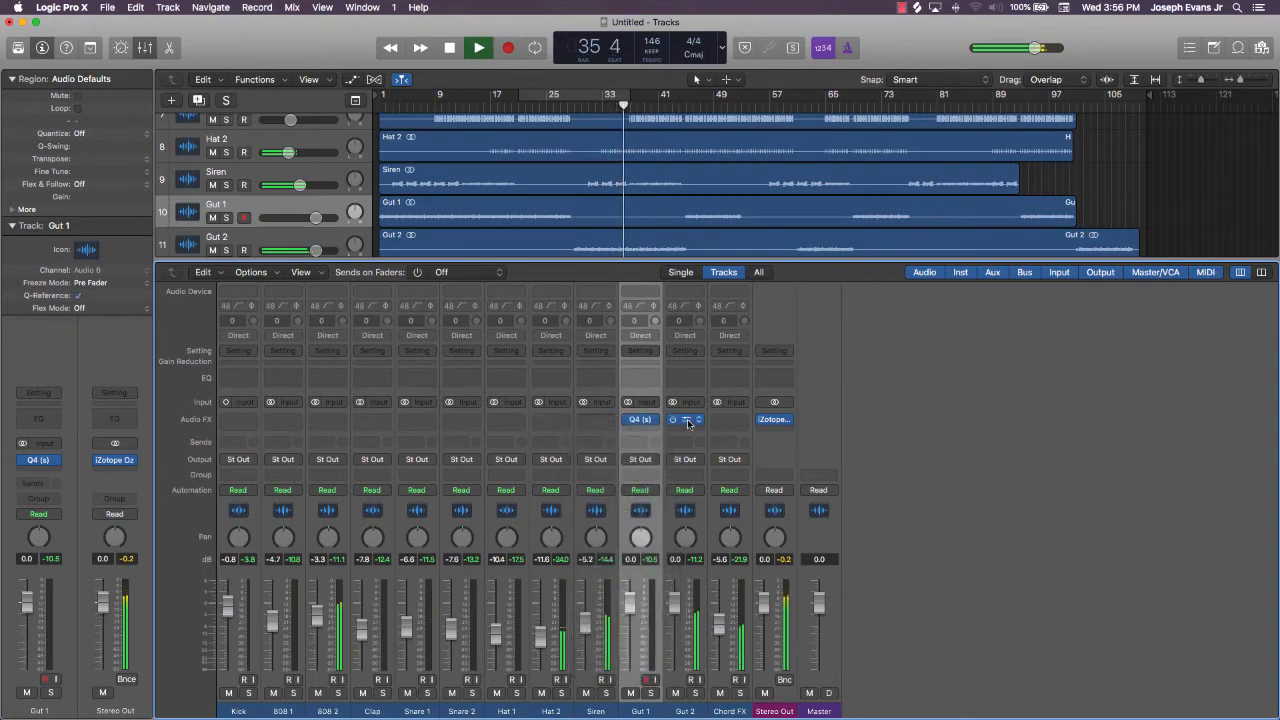
click(687, 421)
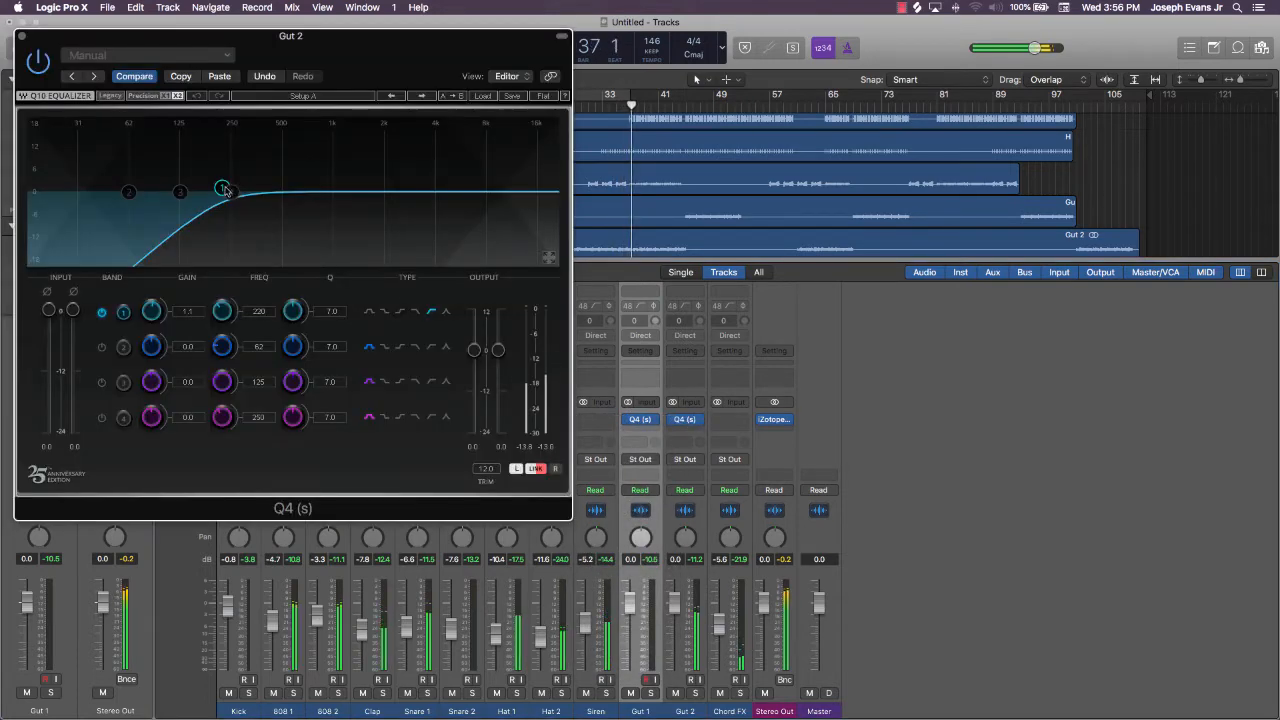
drag(232, 191, 419, 192)
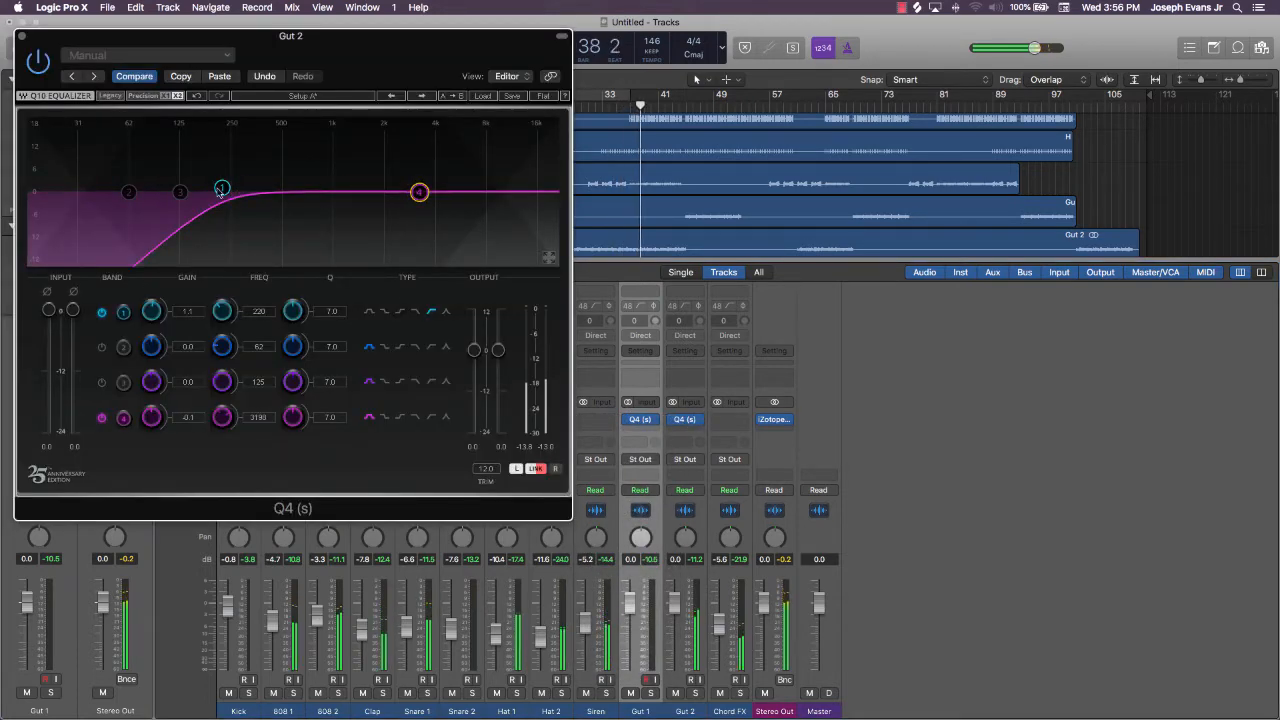
drag(222, 188, 206, 188)
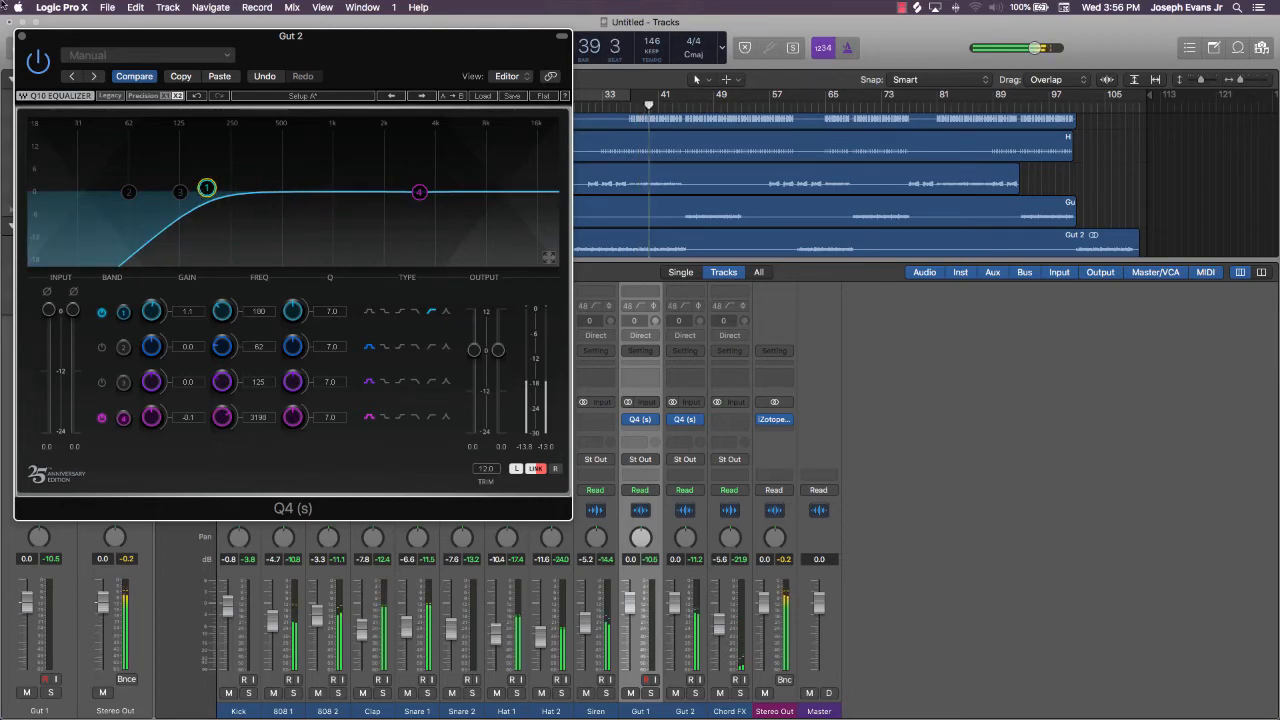
click(21, 36)
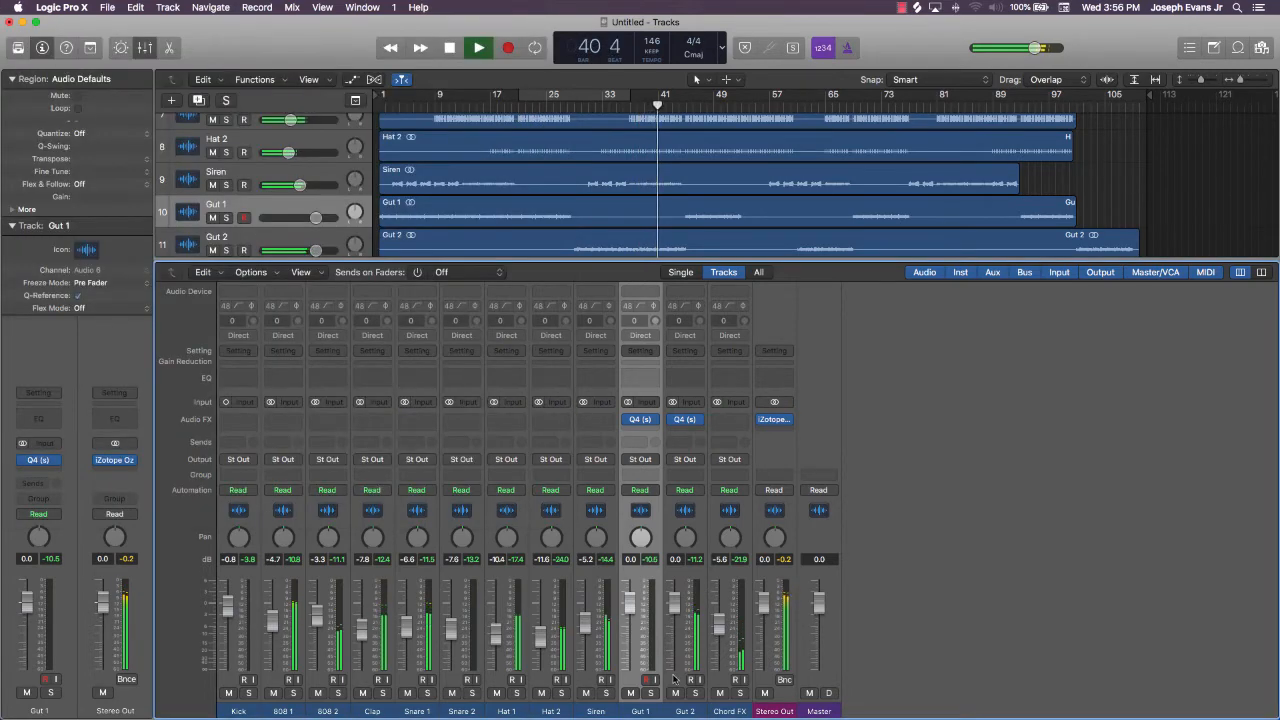
Add a stereo Q4 (s) to Chord FX with band 1 as a high-pass filter at 90 Hz, and close the plug-in
click(729, 419)
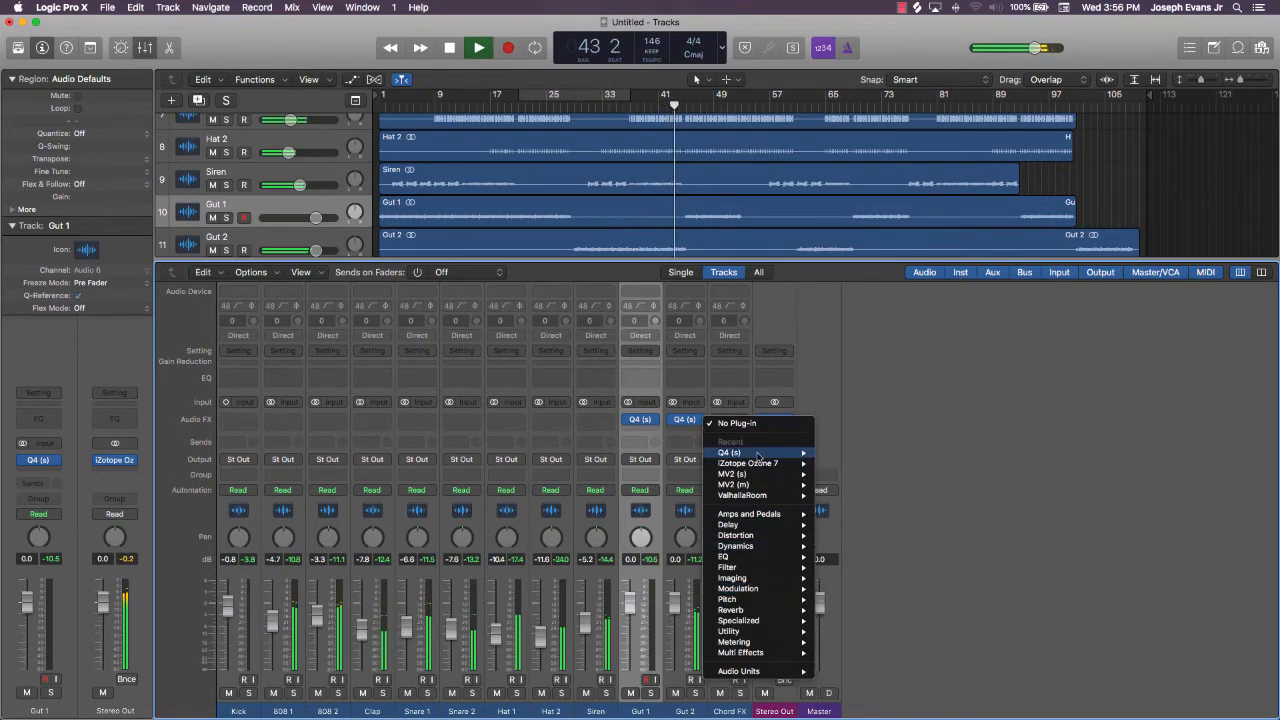
mouse_move(758, 455)
click(840, 453)
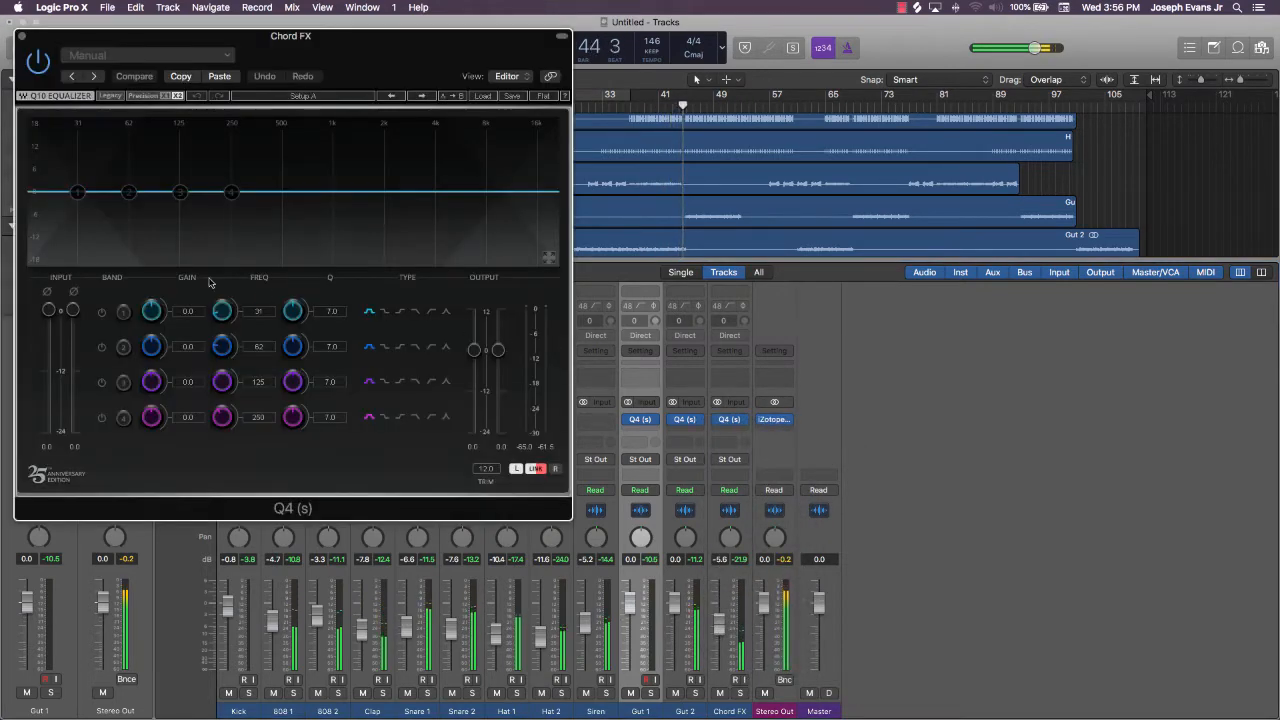
click(101, 311)
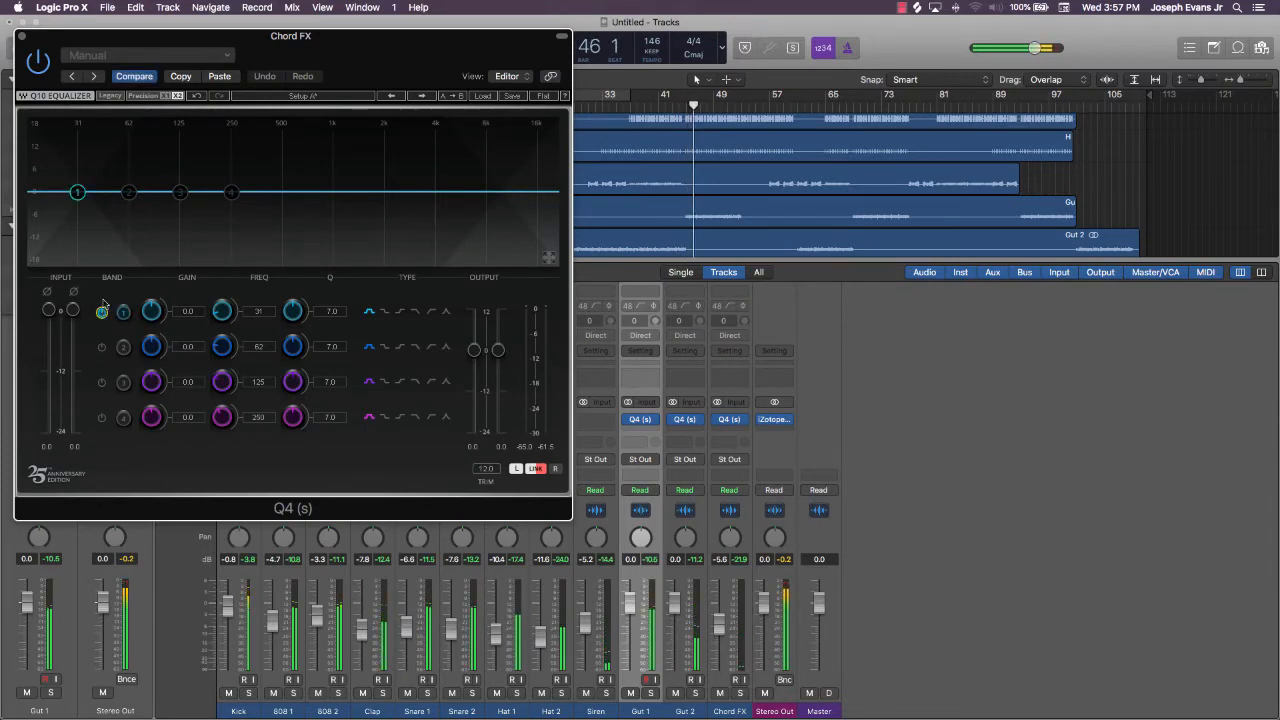
click(430, 311)
drag(77, 192, 156, 190)
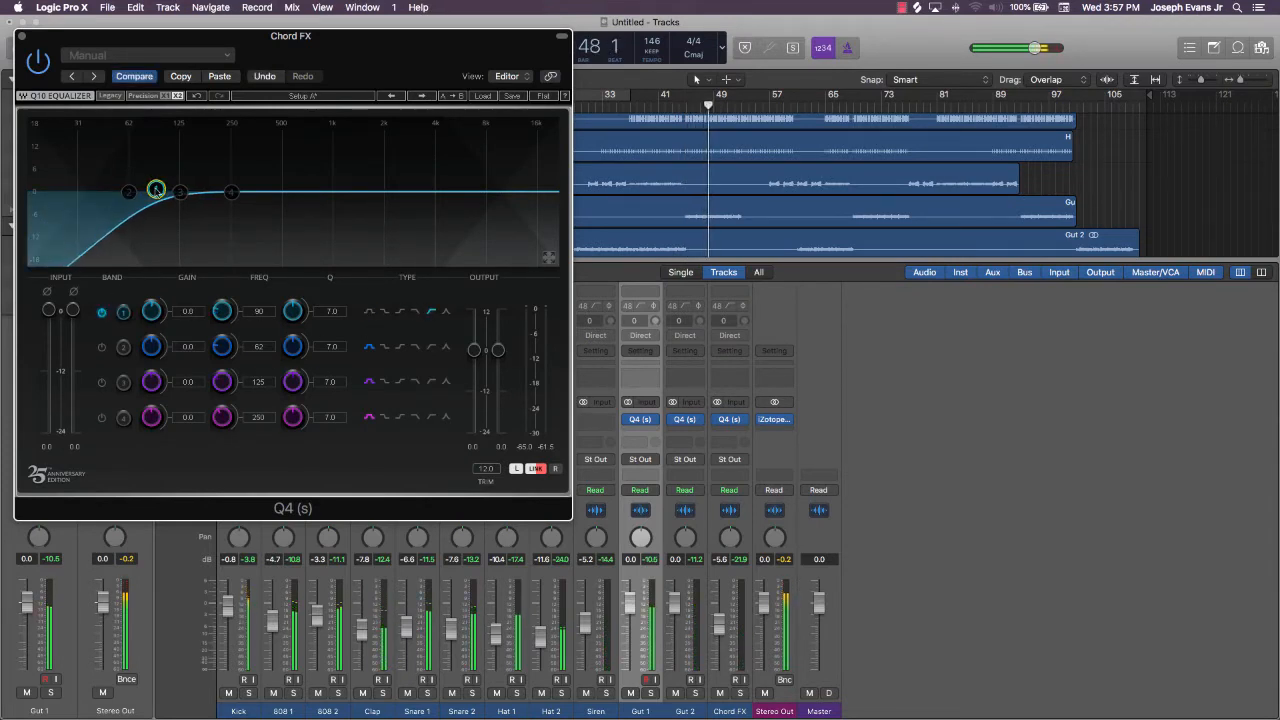
click(23, 37)
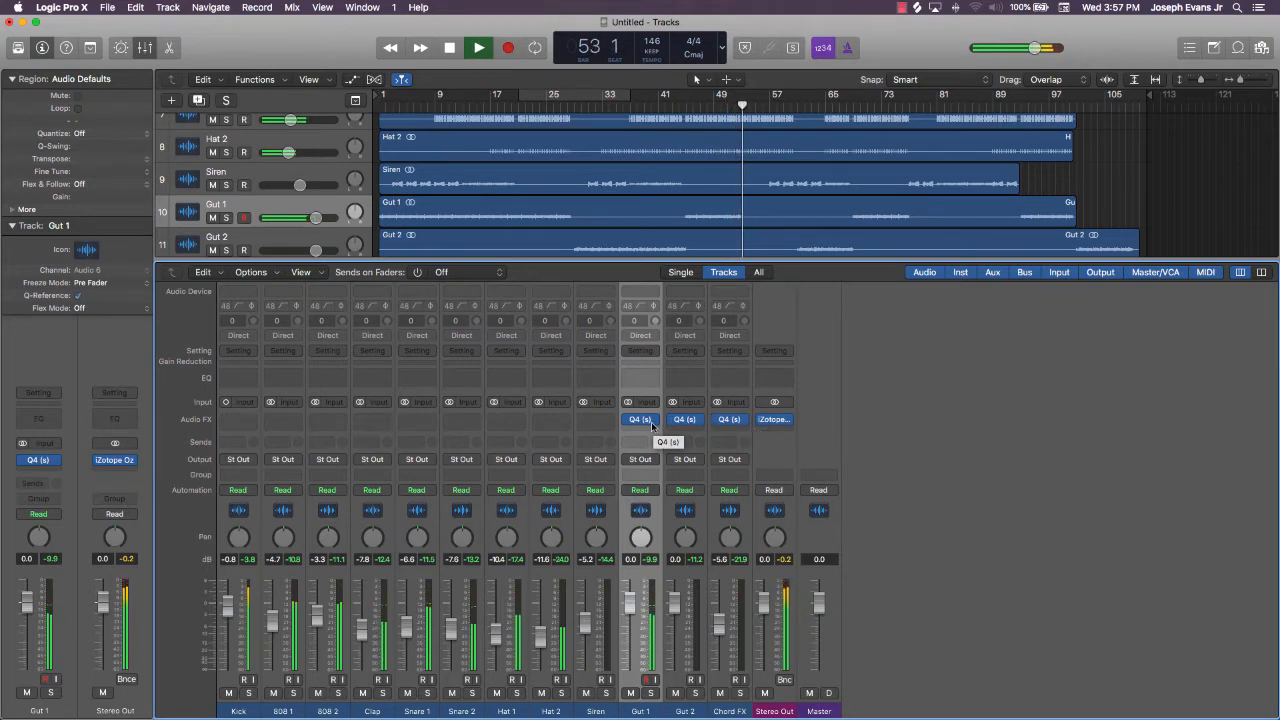
Add a Q4 (s) to Hat 2 with a band 1 high-pass at 104 Hz, and copy it to Hat 1
click(552, 421)
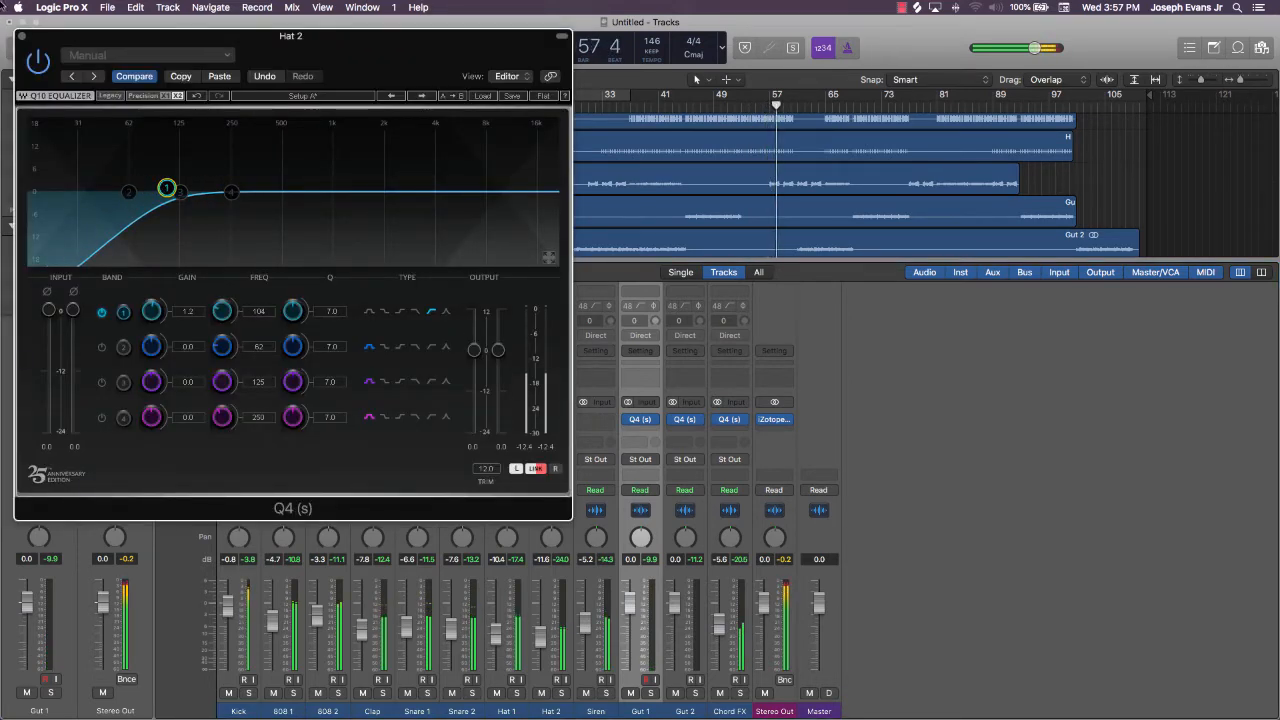
key(super+w)
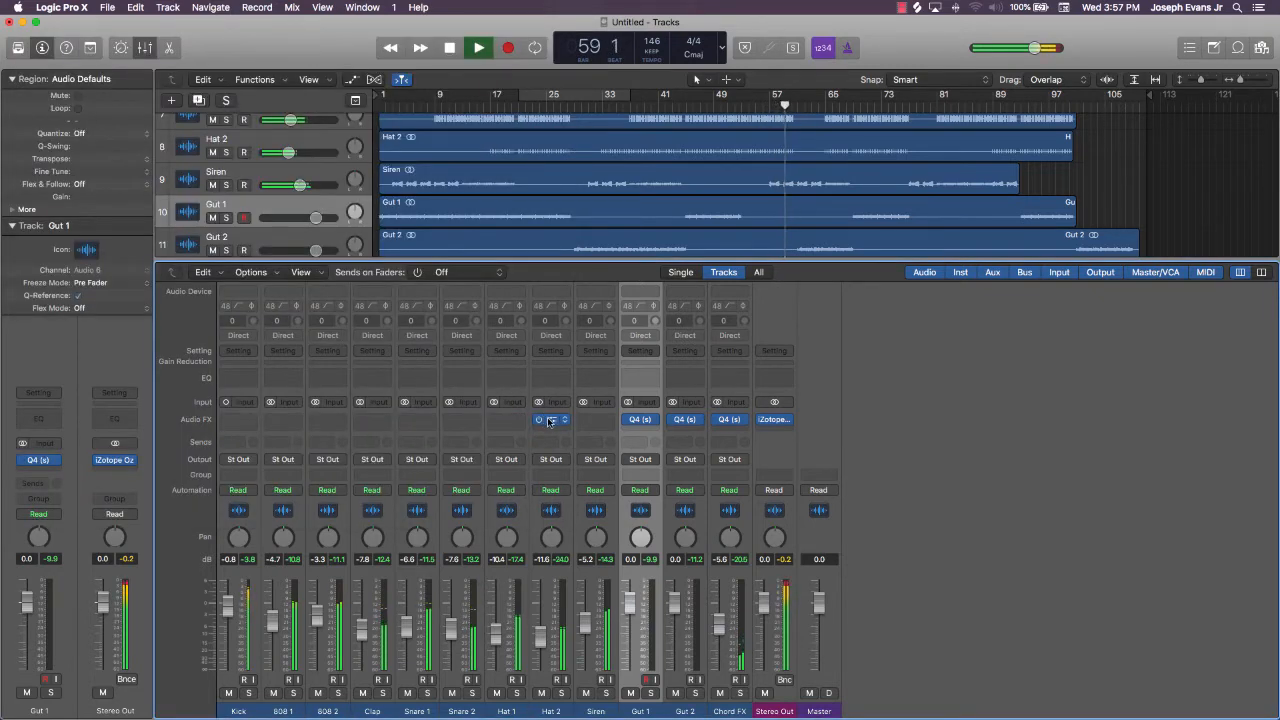
drag(551, 422, 507, 422)
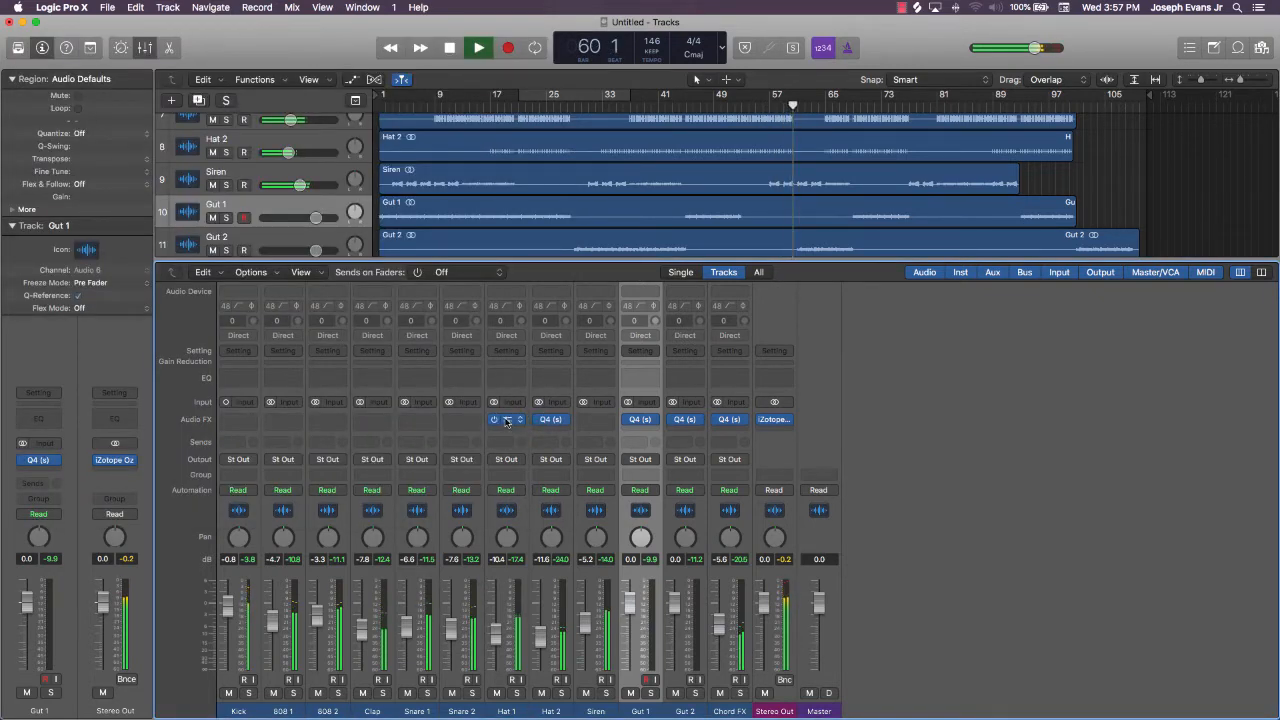
Set Hat 1's Q4 high-pass to about 454 Hz while playing from around bar 50, close the plug-in and stop playback
click(506, 421)
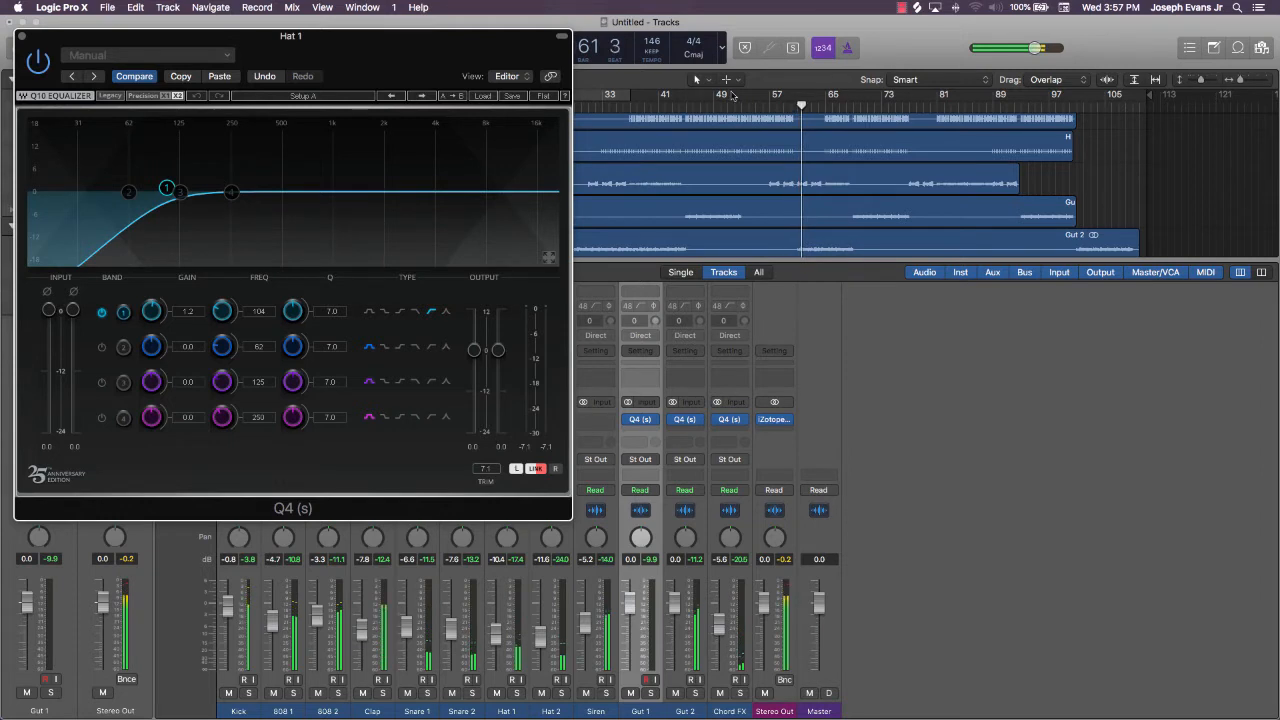
click(723, 107)
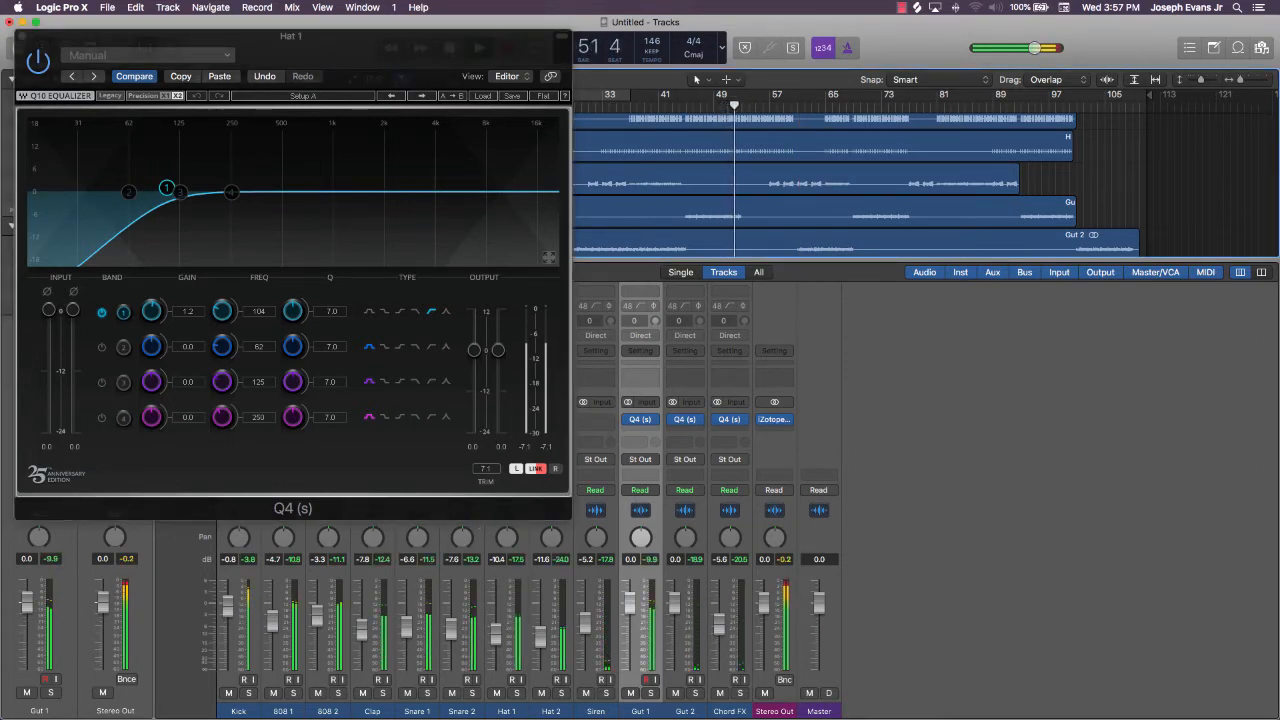
drag(167, 188, 275, 186)
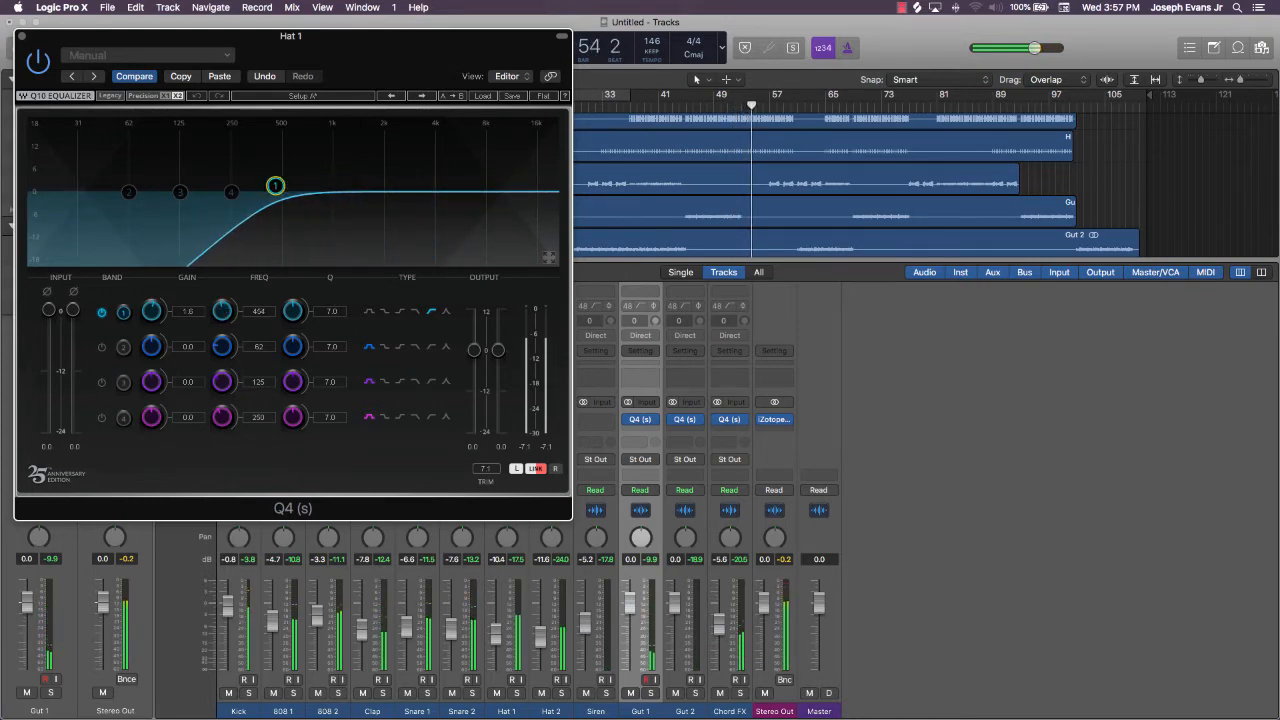
click(21, 36)
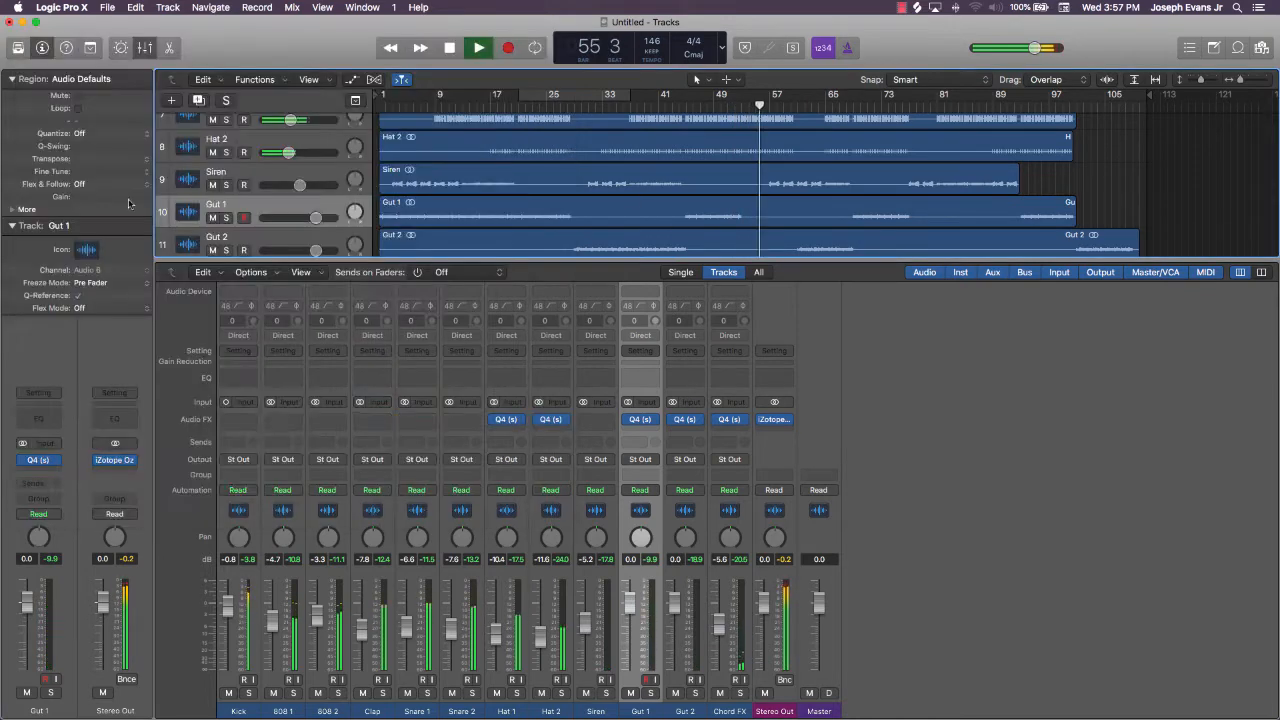
key(space)
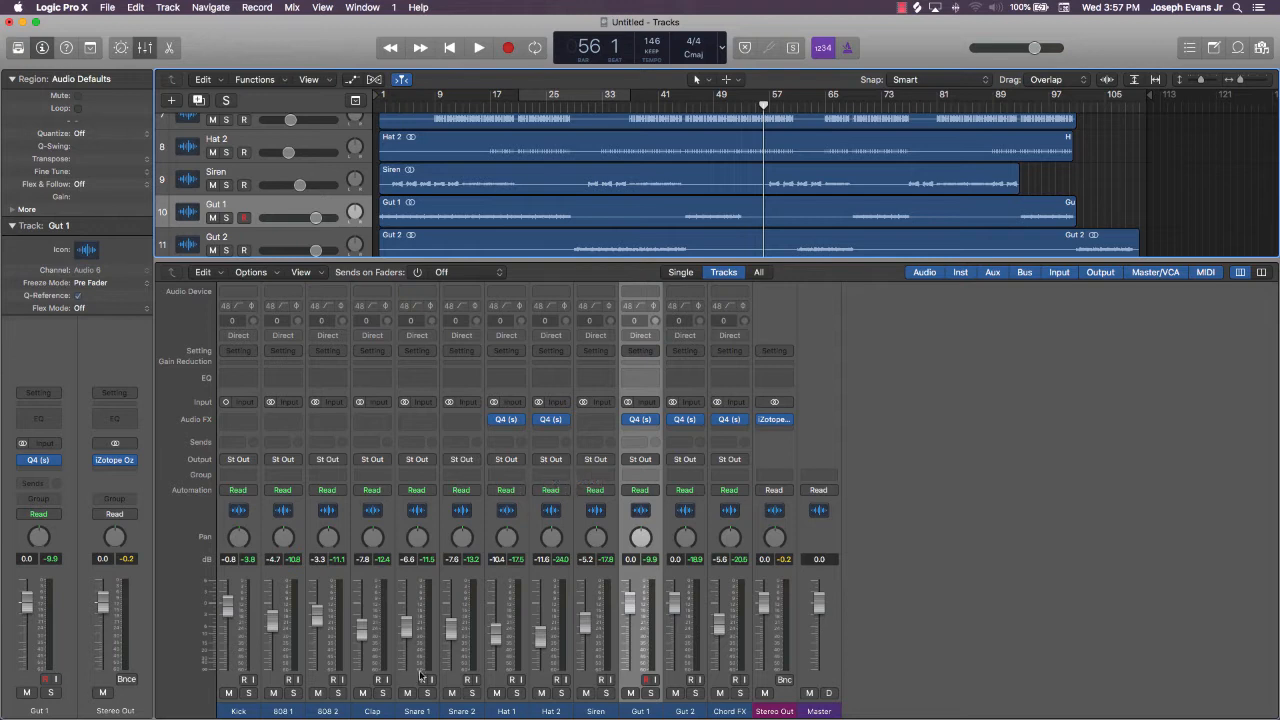
Add a stereo Q4 (s) to Snare 2 with band 1 as a high-pass filter at about 185 Hz, and close the plug-in
click(471, 421)
mouse_move(497, 456)
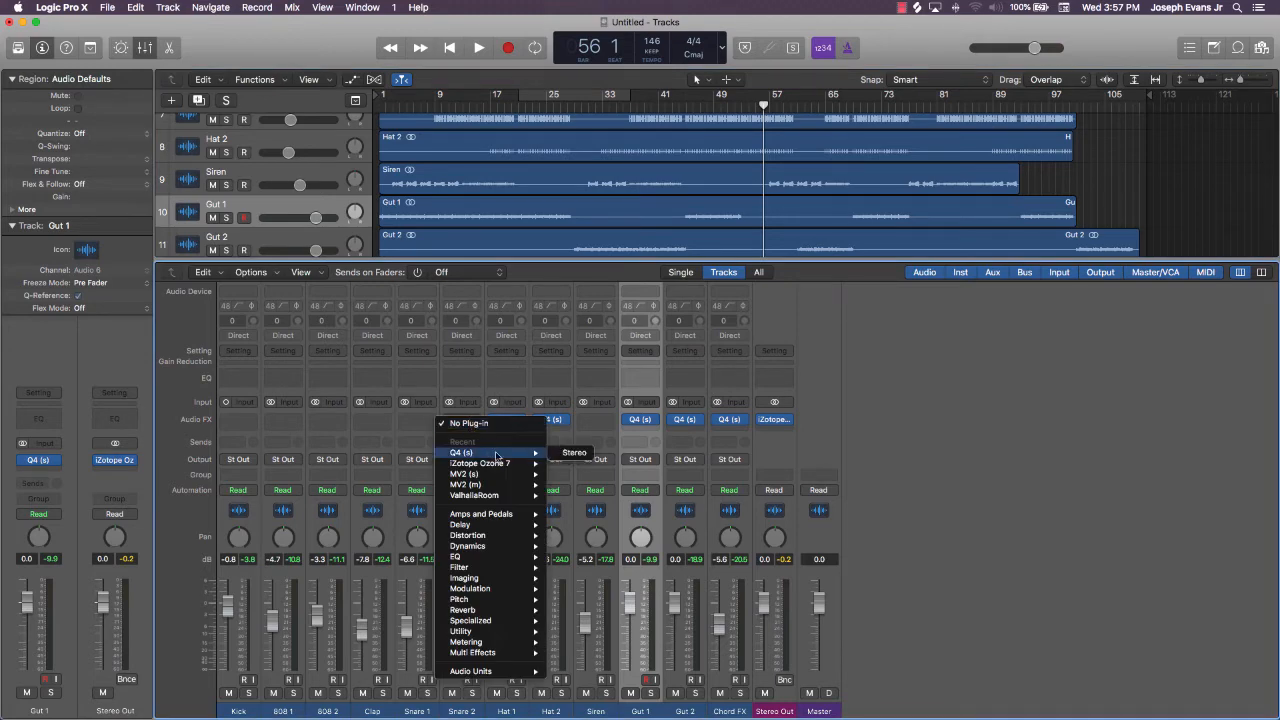
click(577, 455)
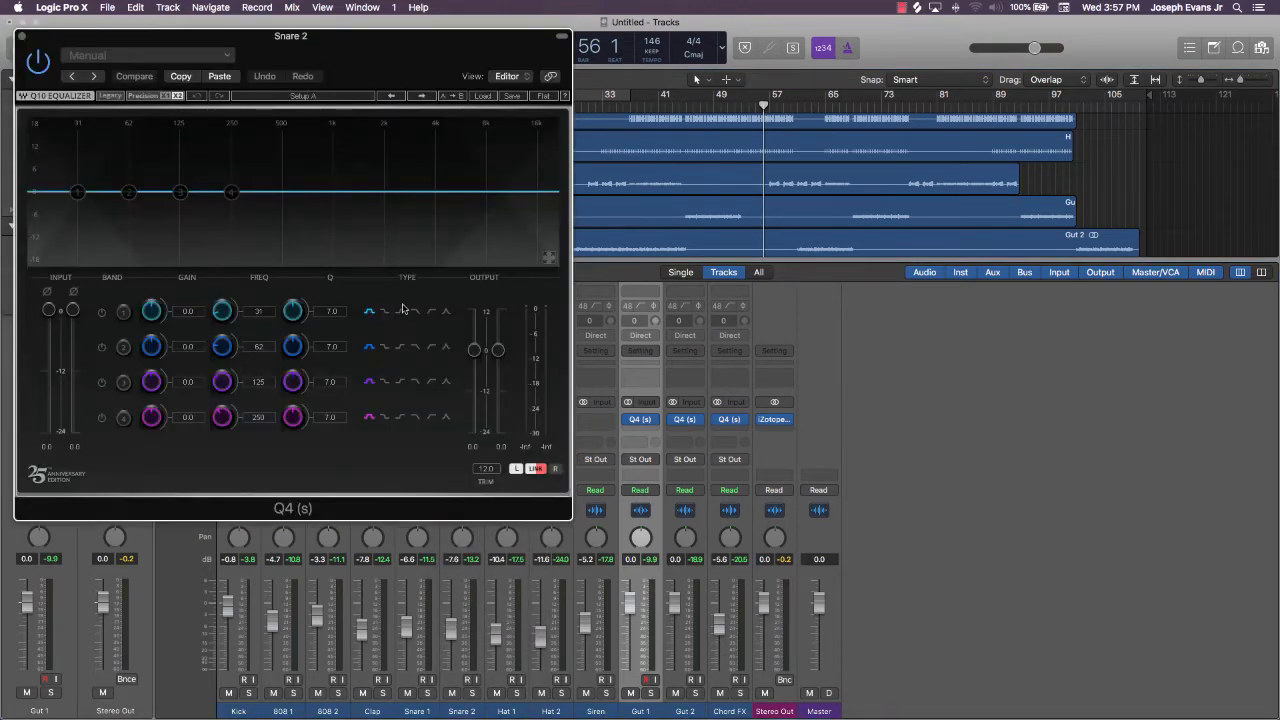
click(147, 314)
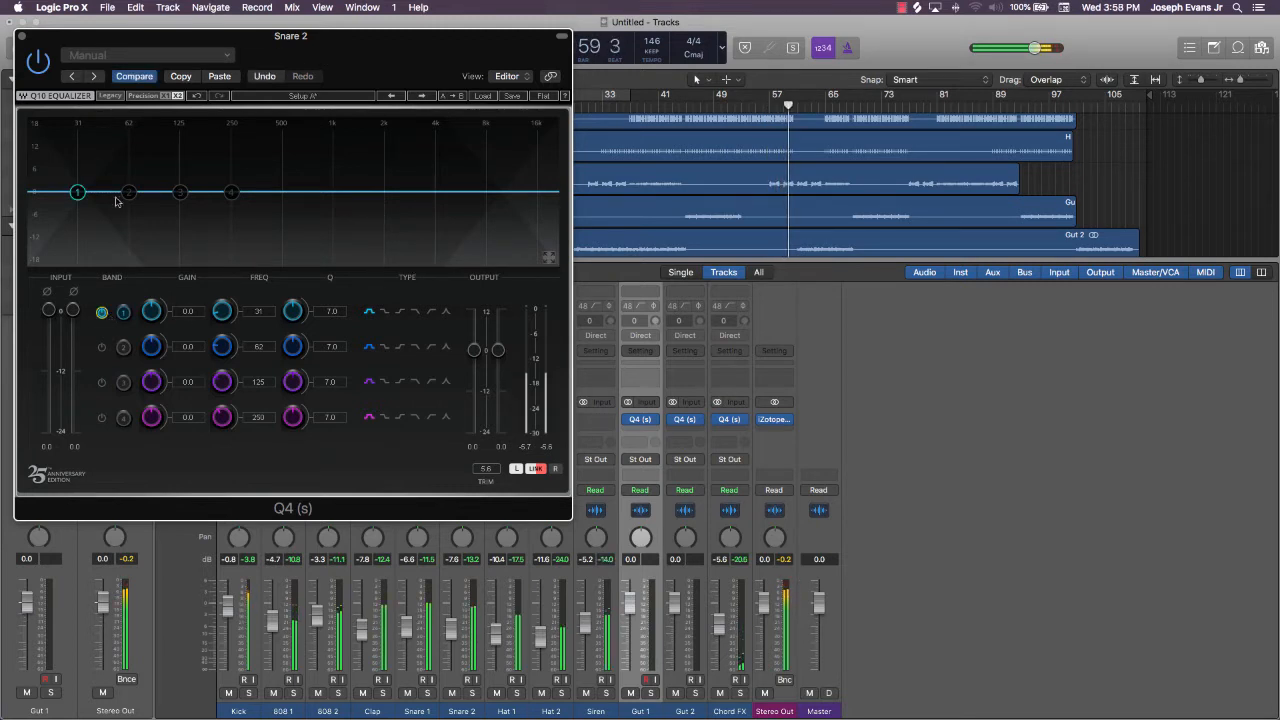
click(431, 311)
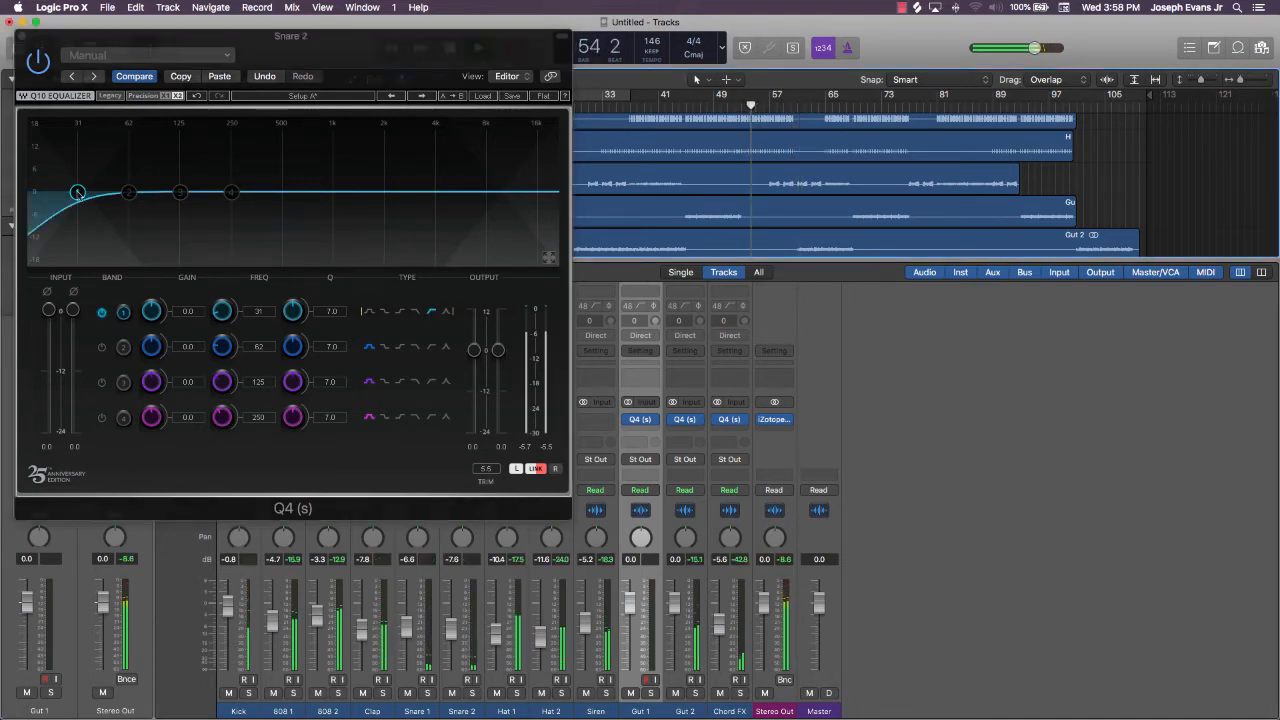
drag(77, 192, 208, 186)
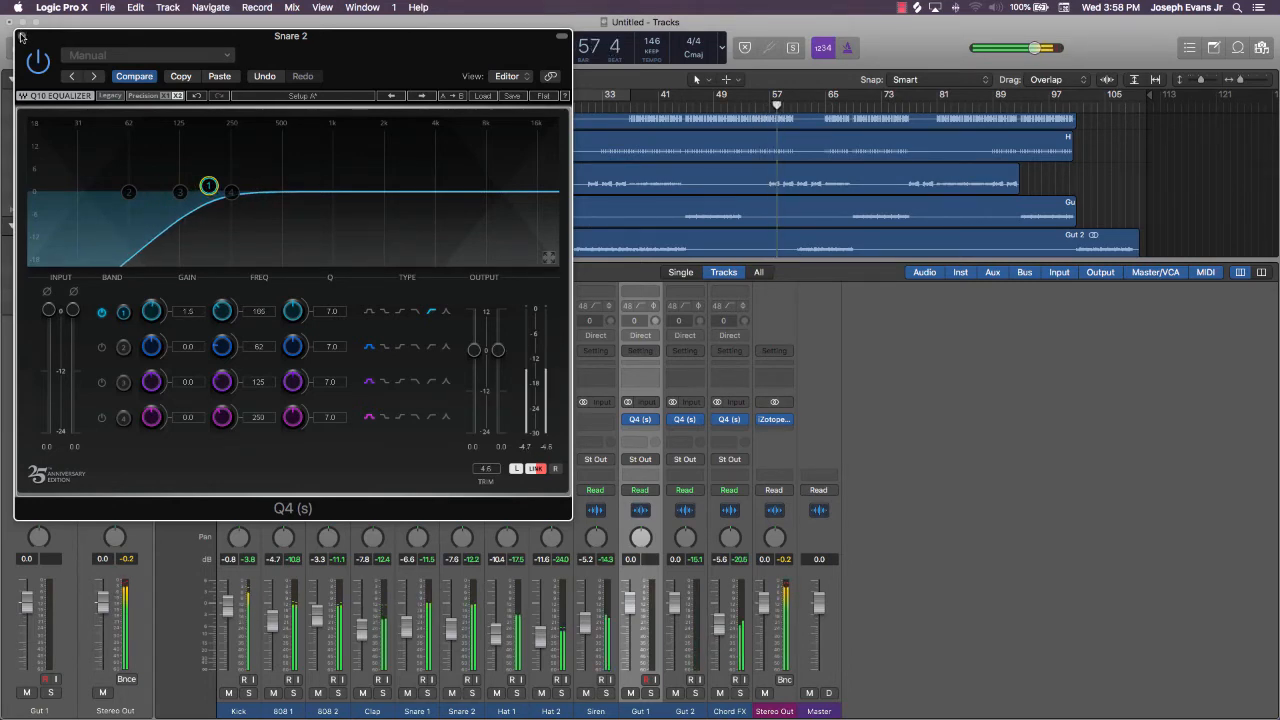
key(super+w)
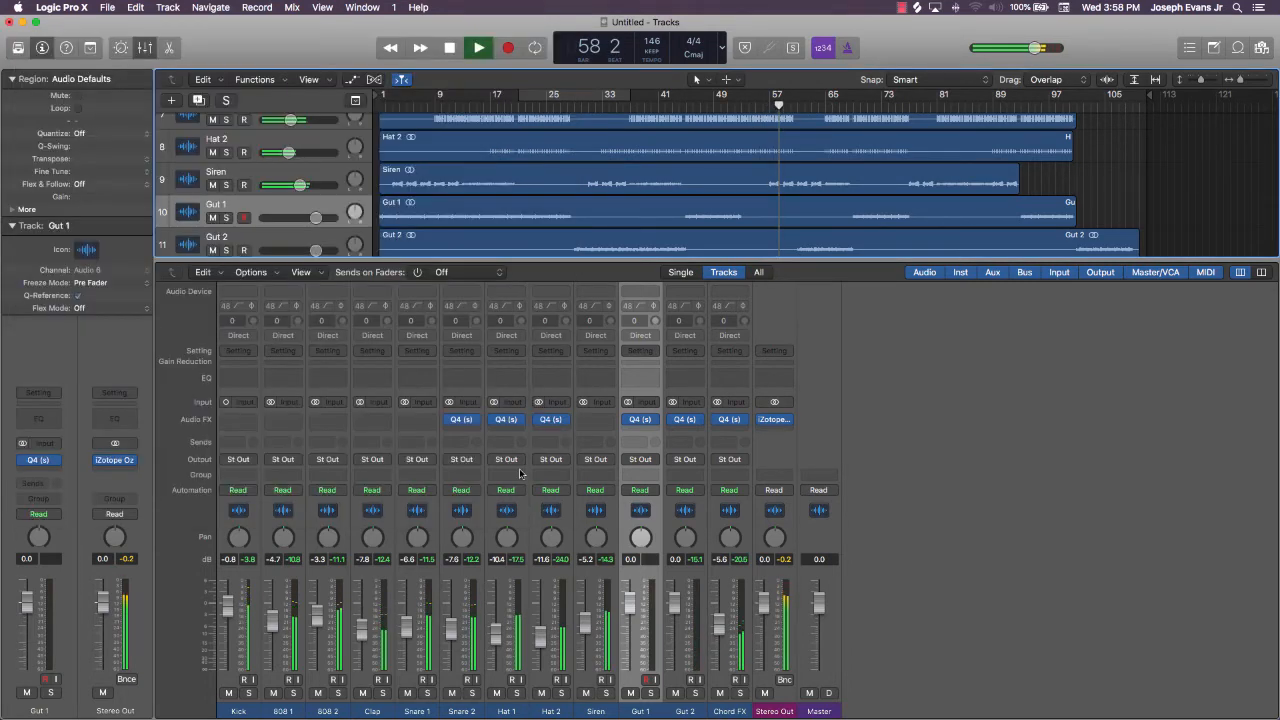
Add a stereo Q4 (s) to Snare 1 and enable band 1 as a high-pass filter
click(423, 420)
mouse_move(475, 452)
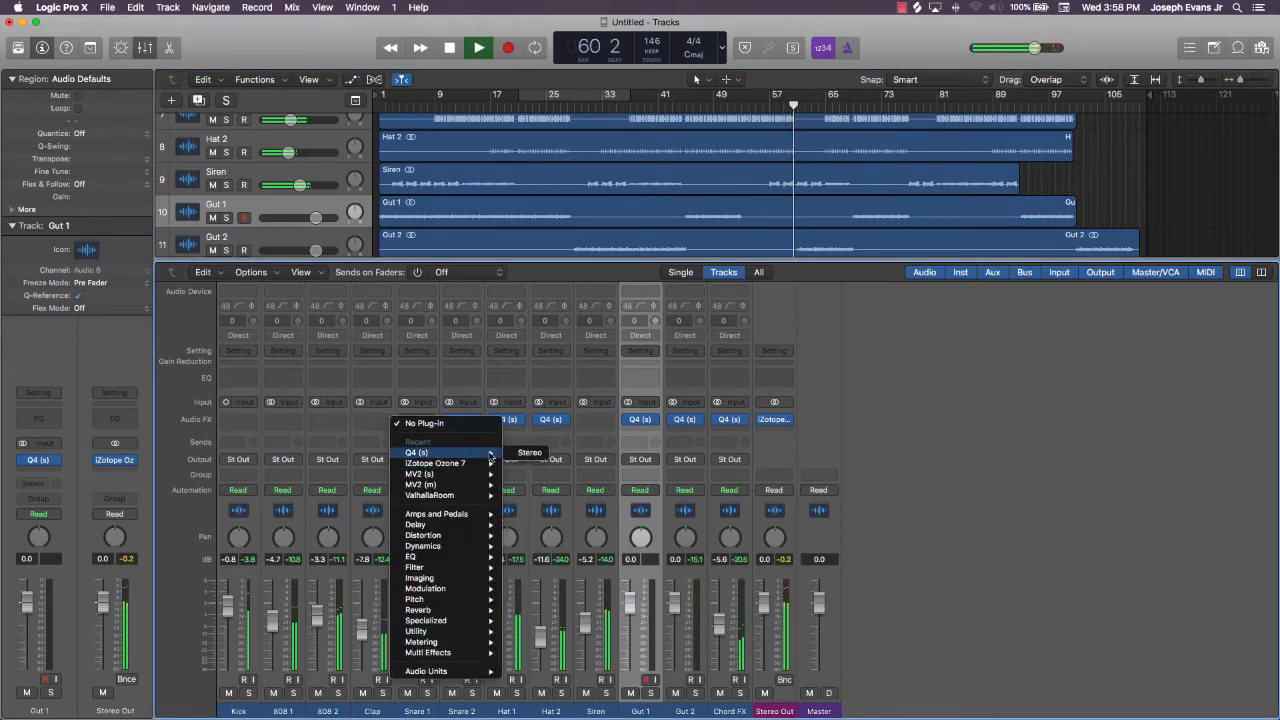
click(528, 455)
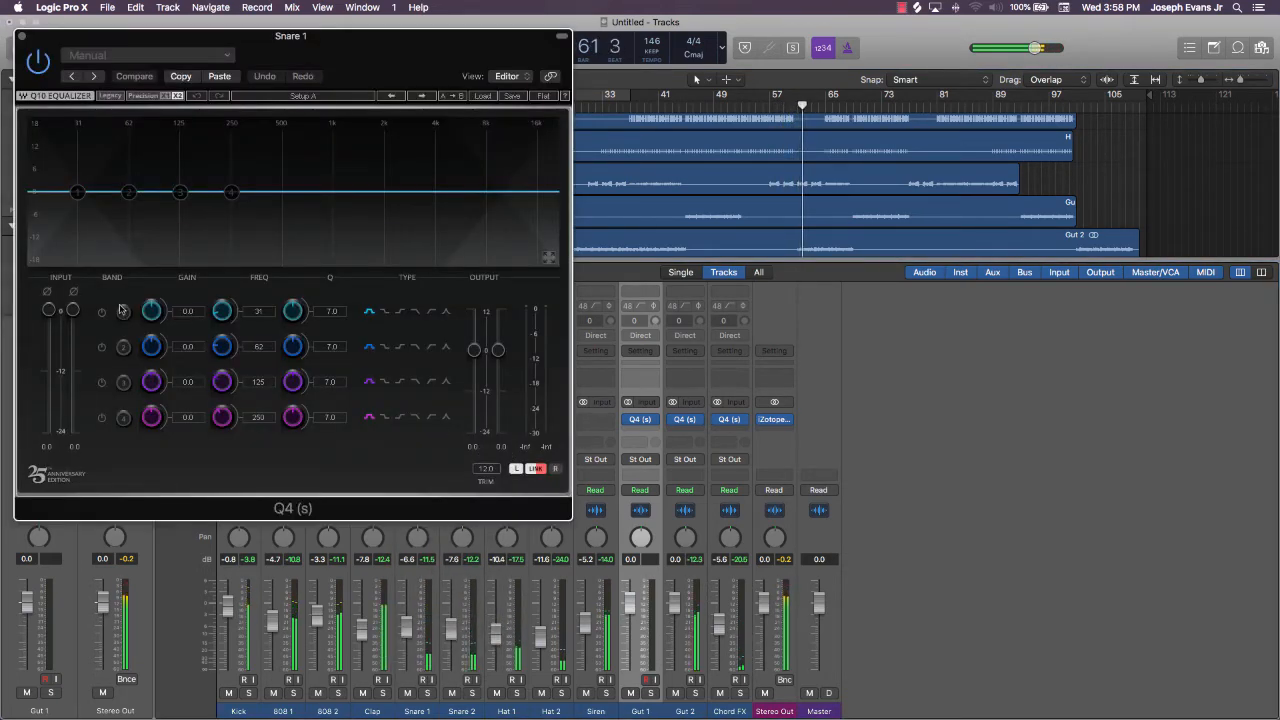
click(102, 313)
click(431, 311)
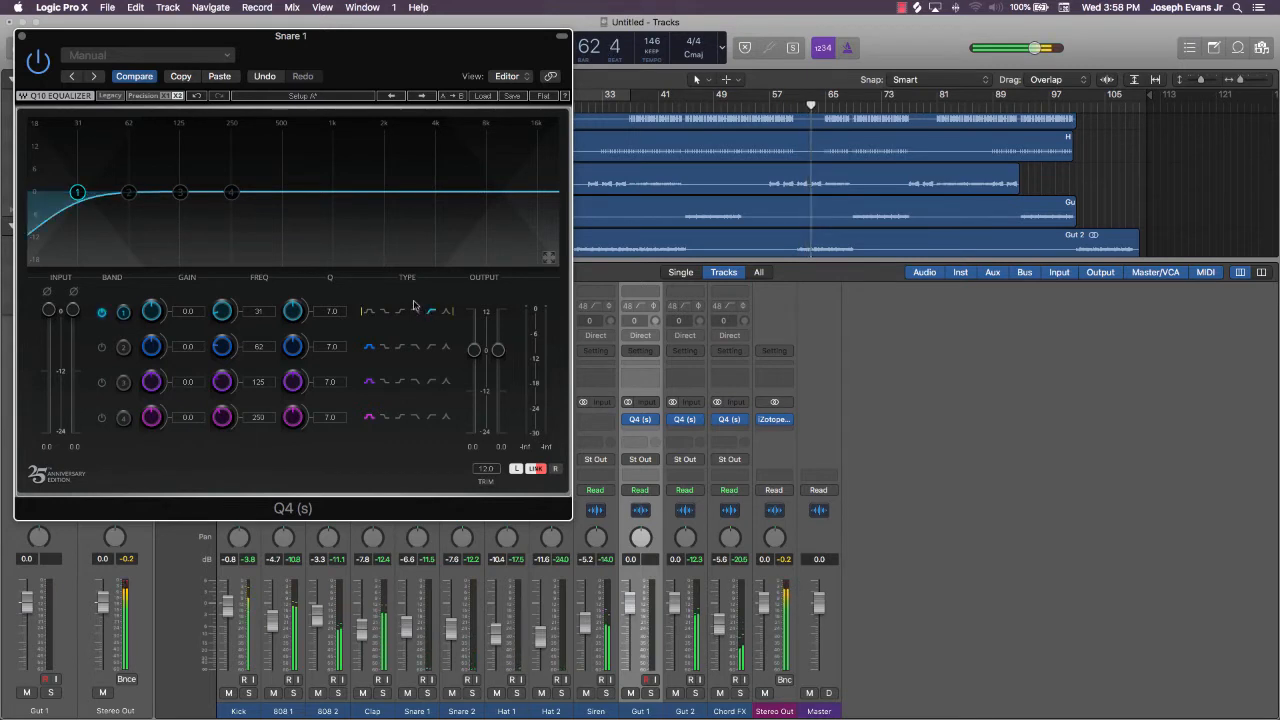
Set Snare 1's Q4 high-pass to about 200 Hz while playing from around bar 53, and check Snare 2's Q4 settings
drag(80, 190, 298, 192)
click(737, 107)
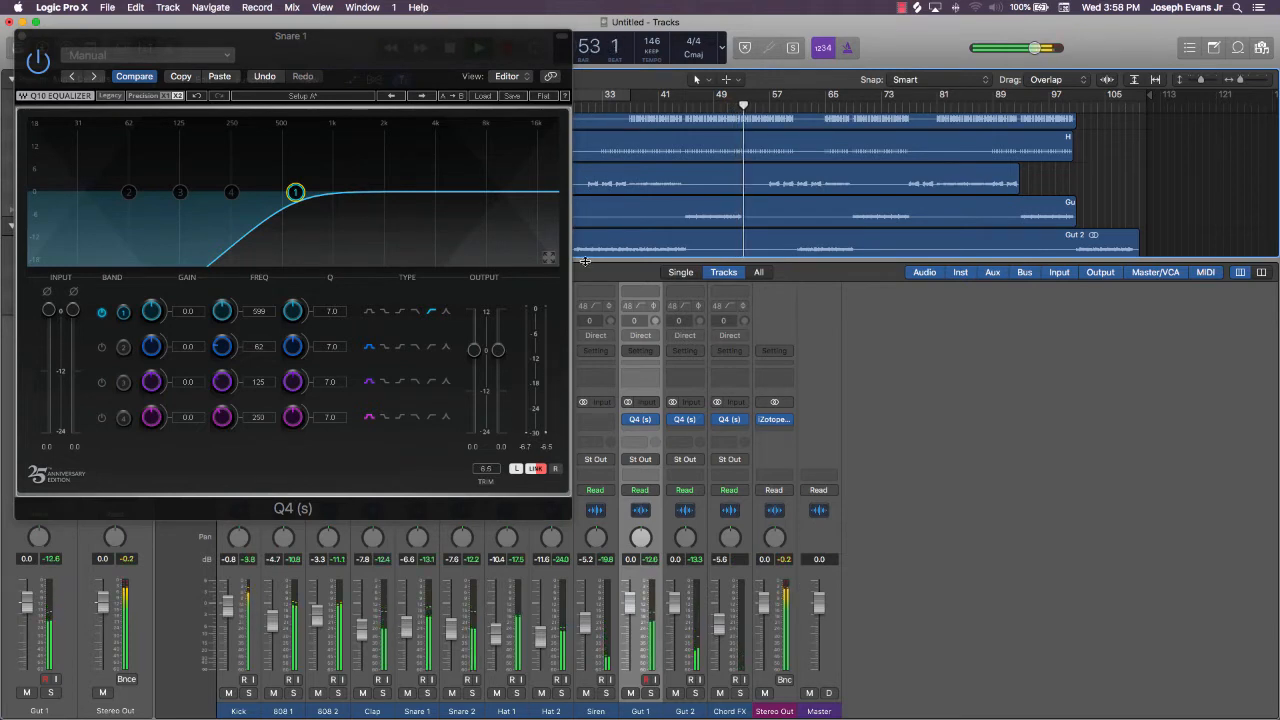
drag(295, 192, 210, 193)
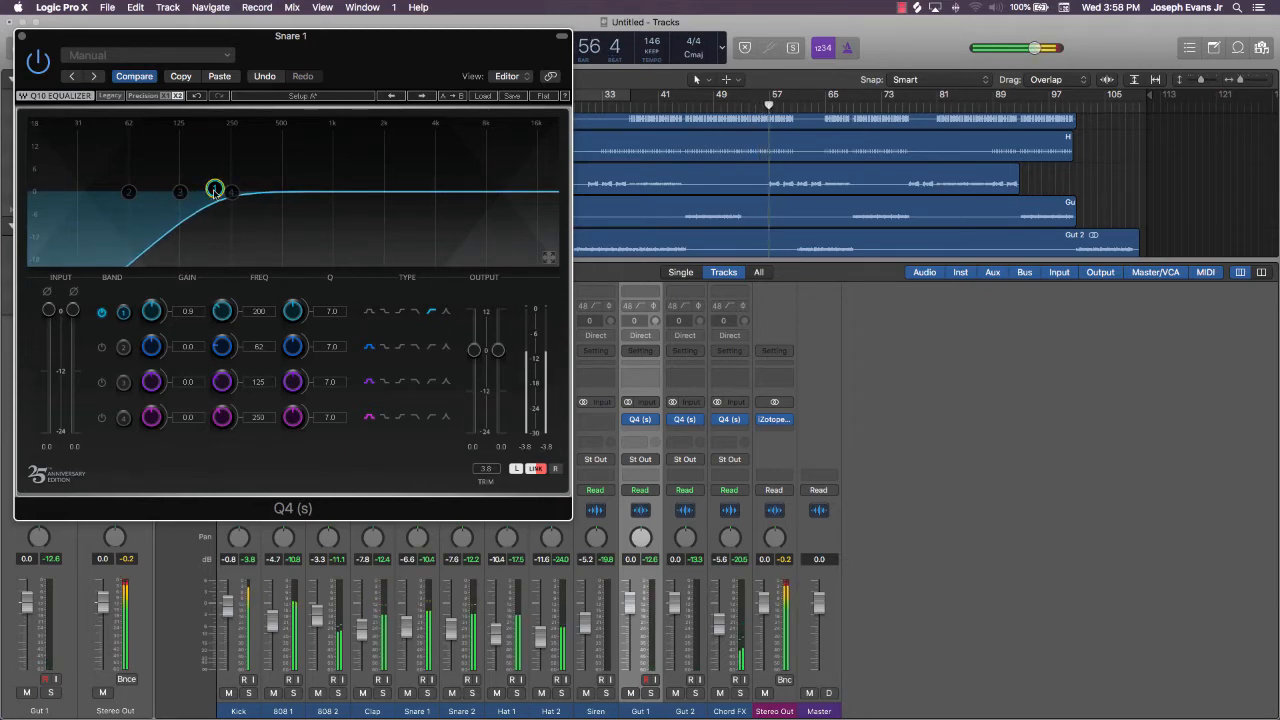
key(super+w)
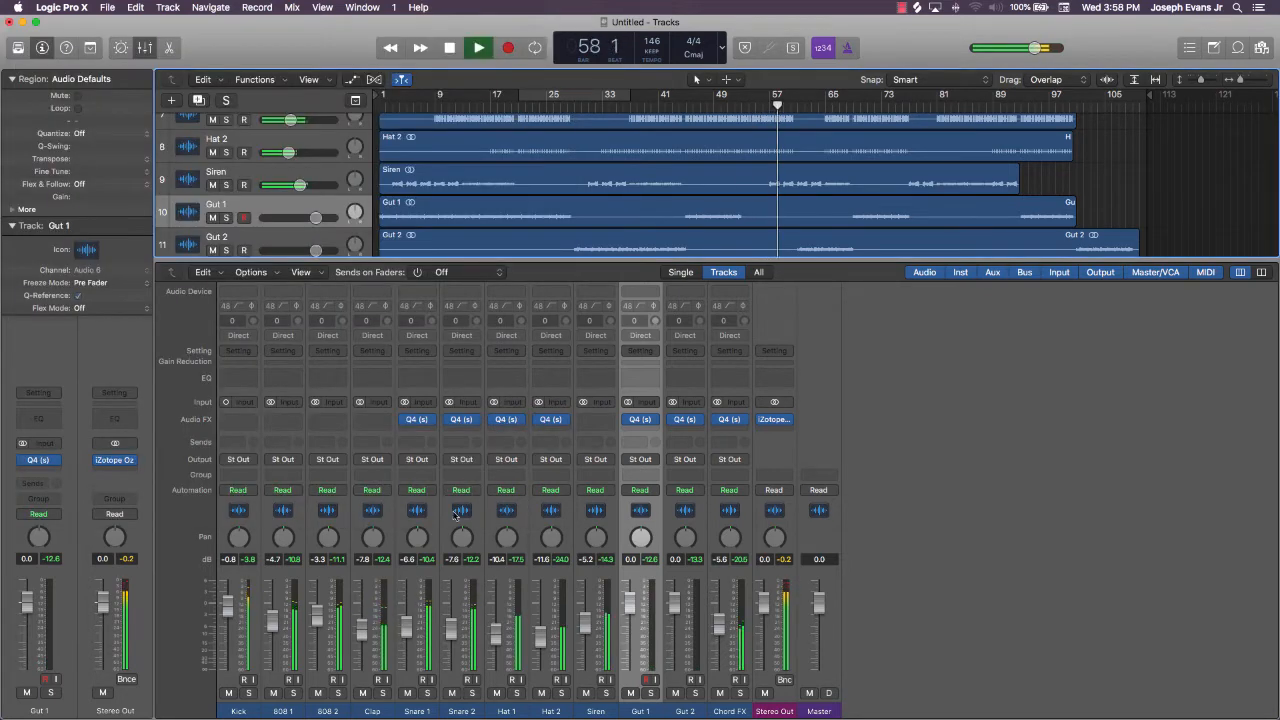
click(465, 420)
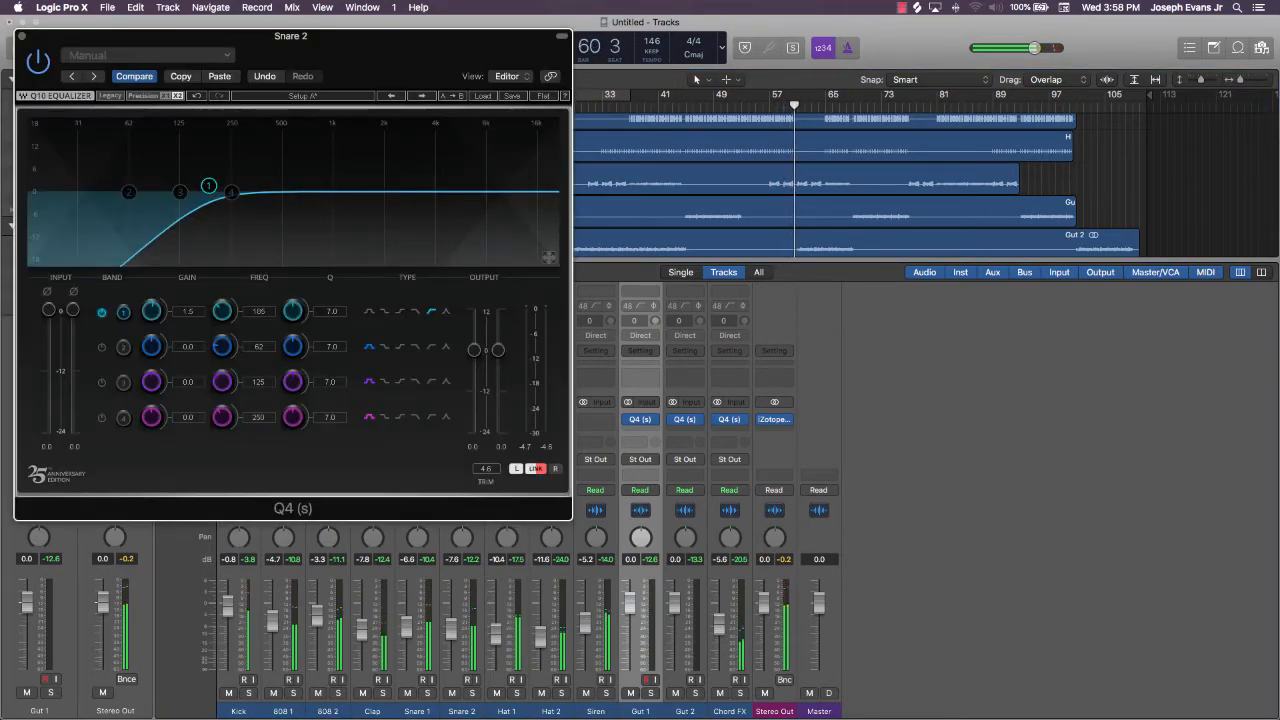
click(21, 36)
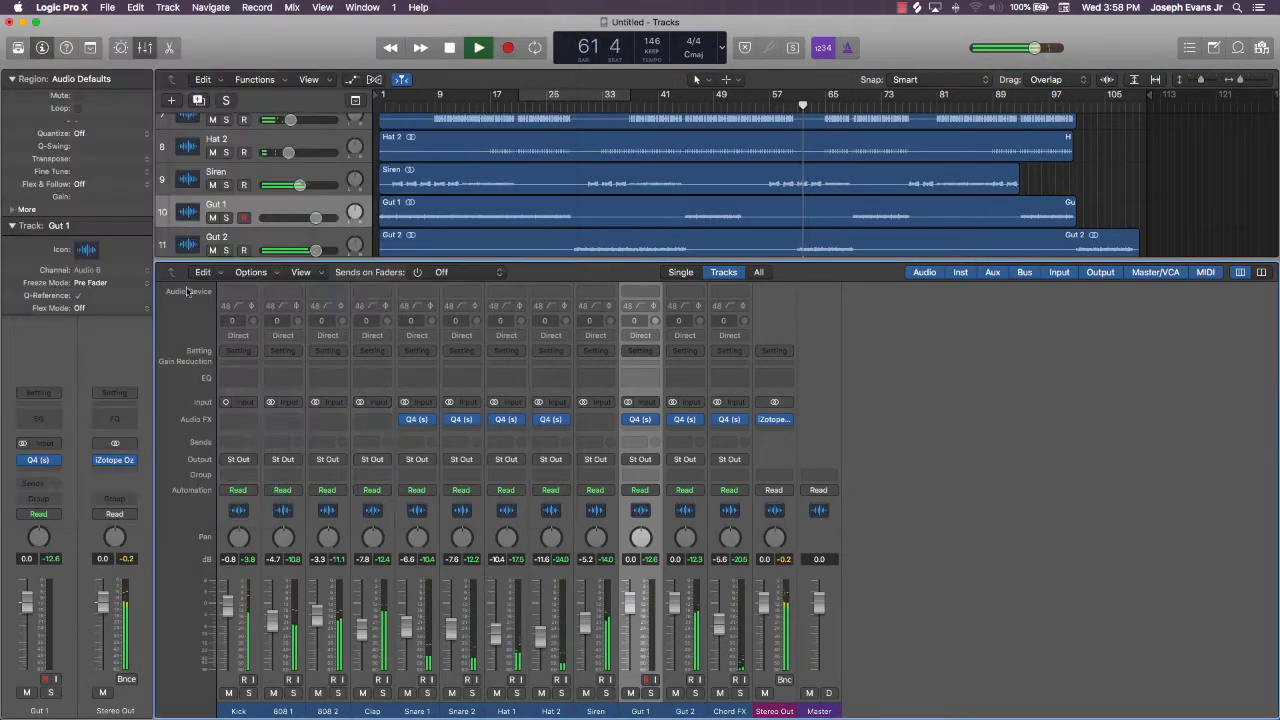
Add a stereo Q4 (s) to Clap with band 1 as a high-pass filter at about 187 Hz, and close the plug-in
click(372, 419)
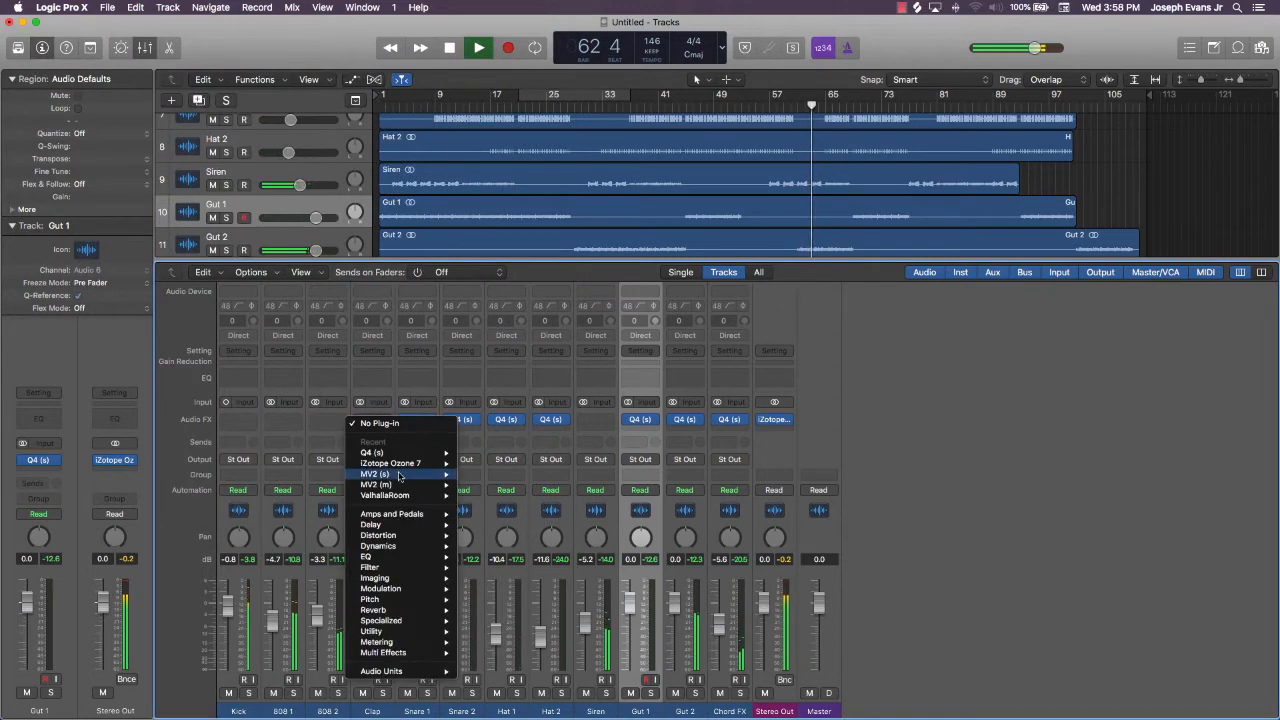
click(392, 360)
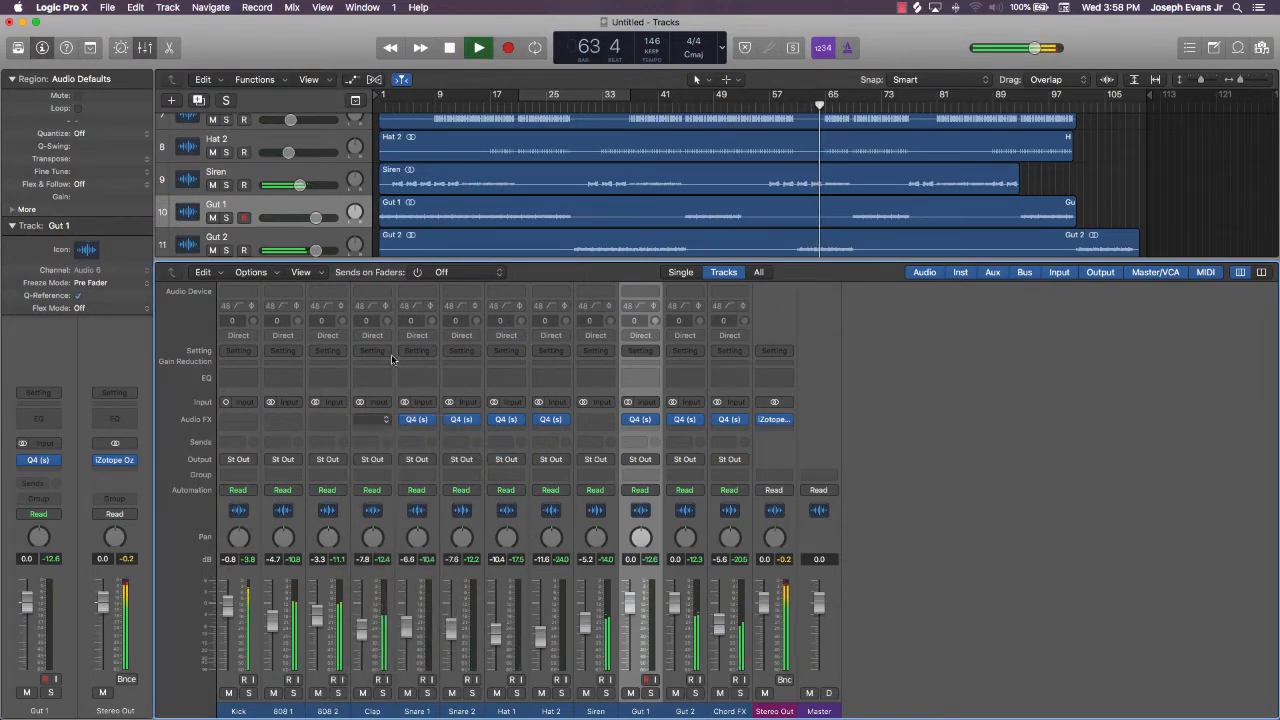
click(103, 313)
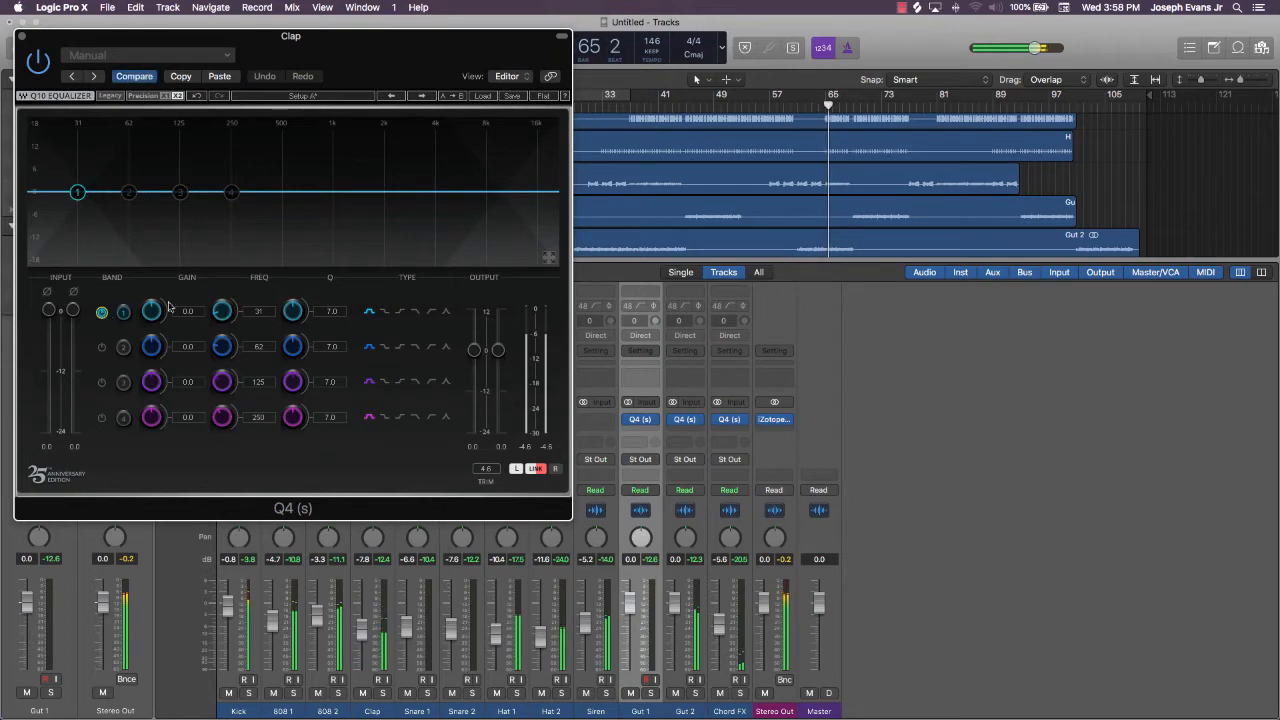
click(431, 311)
drag(77, 192, 280, 192)
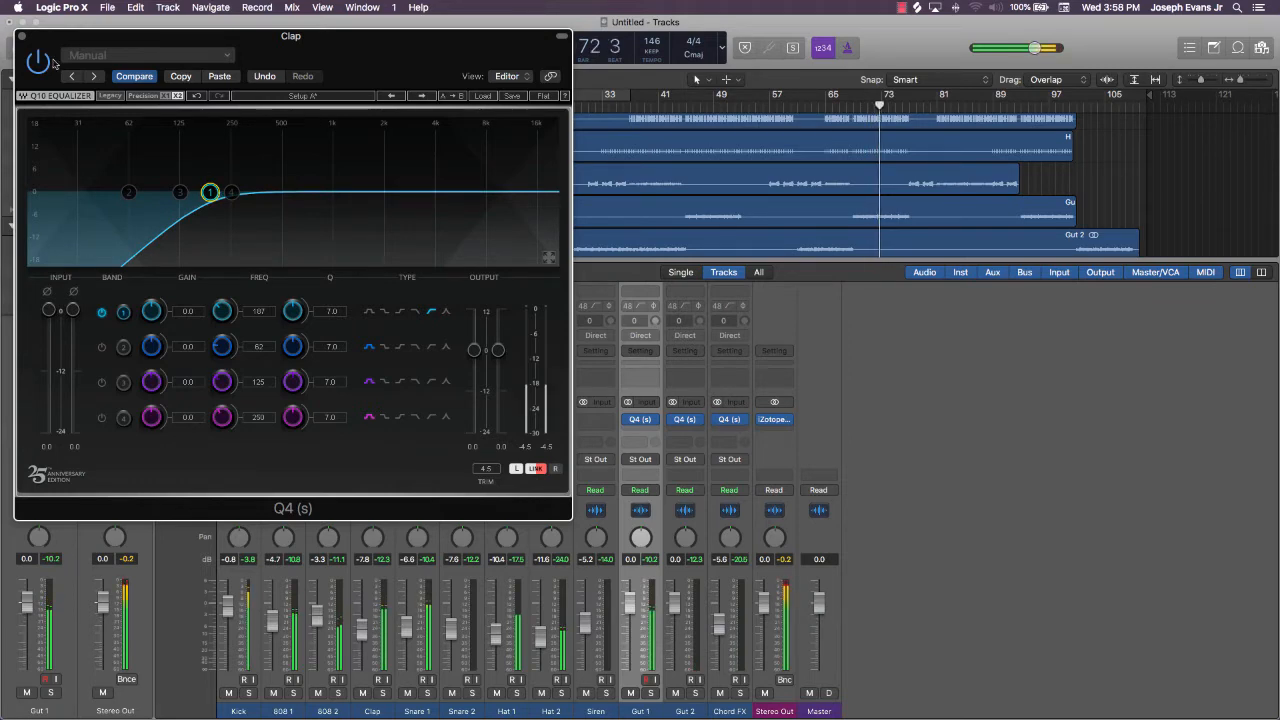
click(23, 37)
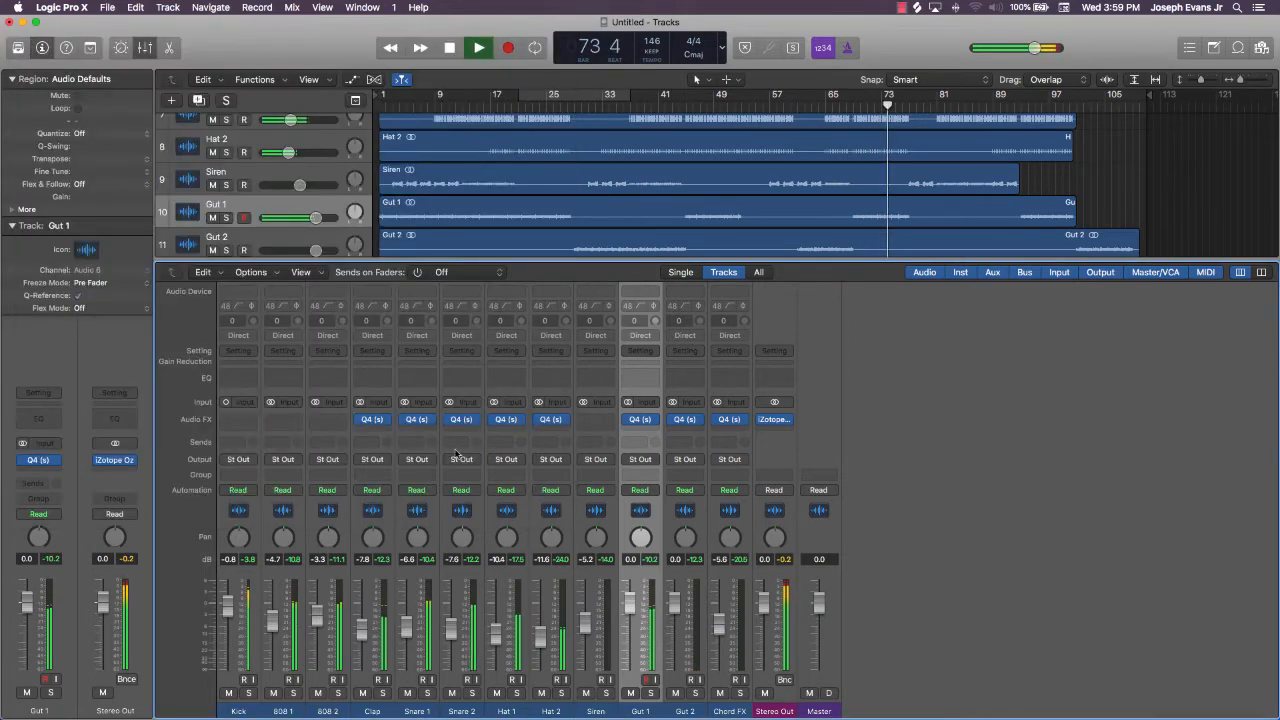
Add a stereo Q4 (s) to Siren with band 1 as a high-pass filter at about 153 Hz, and close the plug-in
click(596, 425)
mouse_move(620, 449)
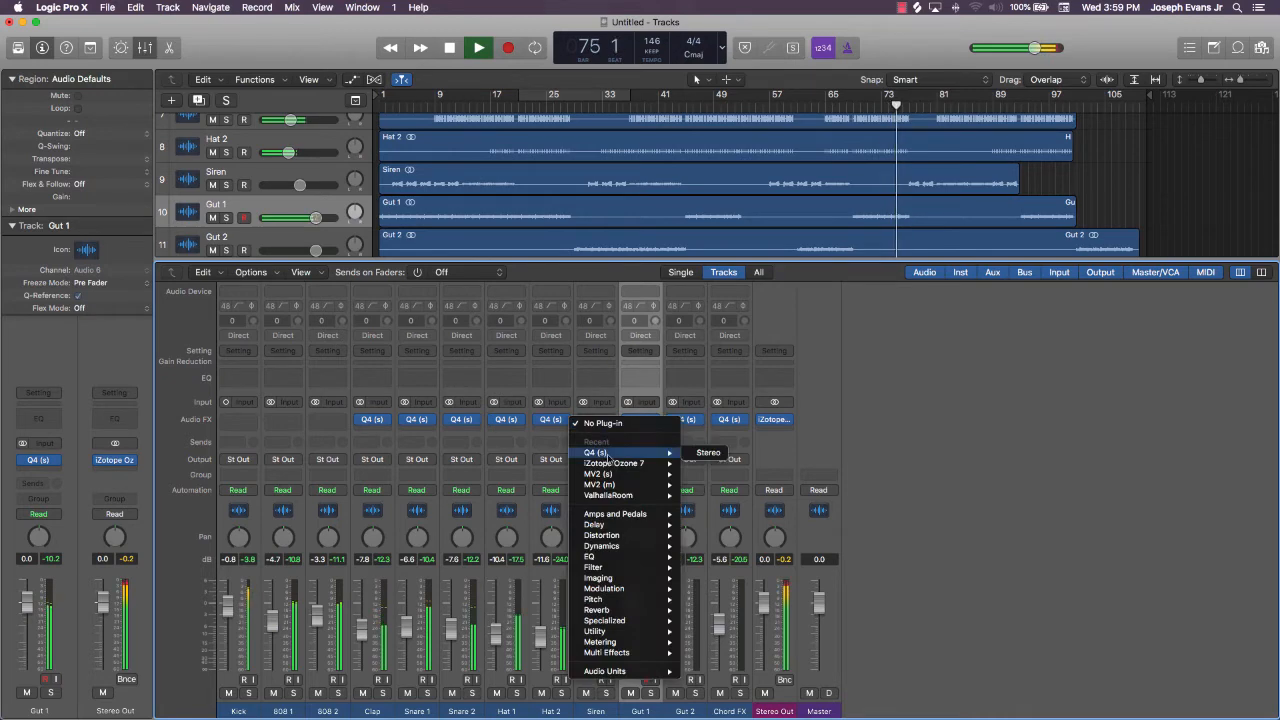
click(693, 455)
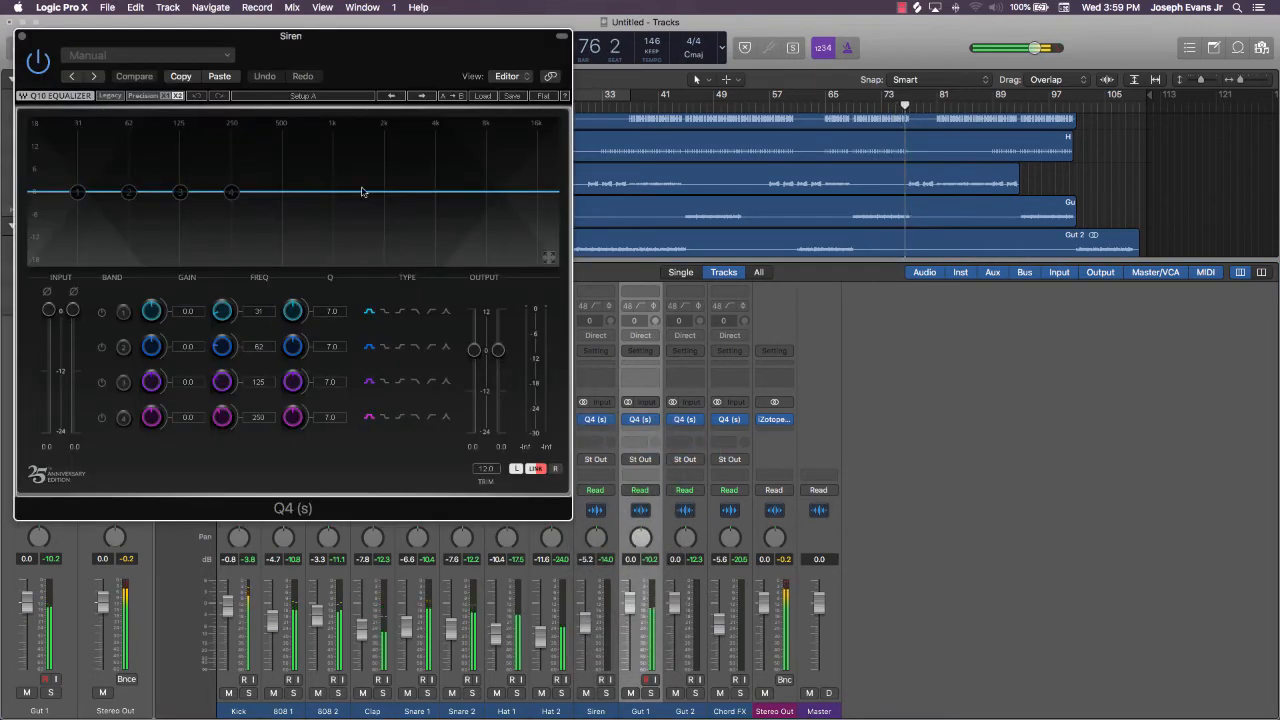
click(101, 313)
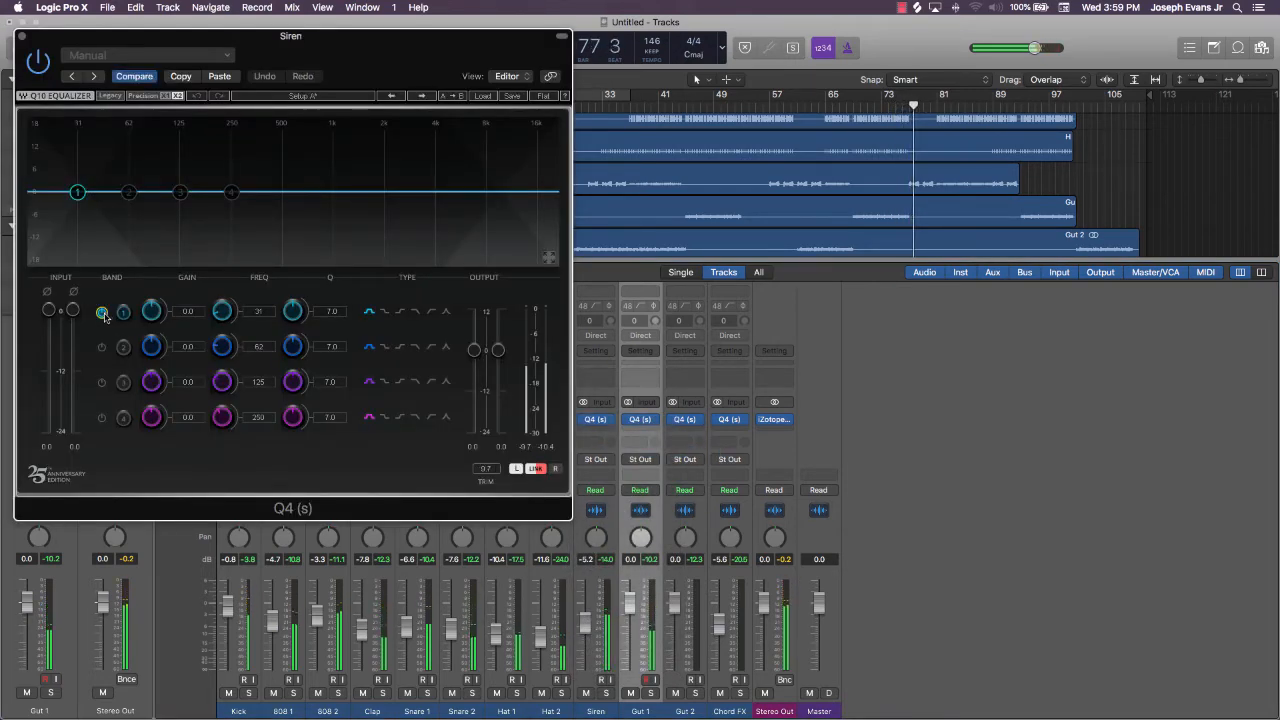
click(433, 312)
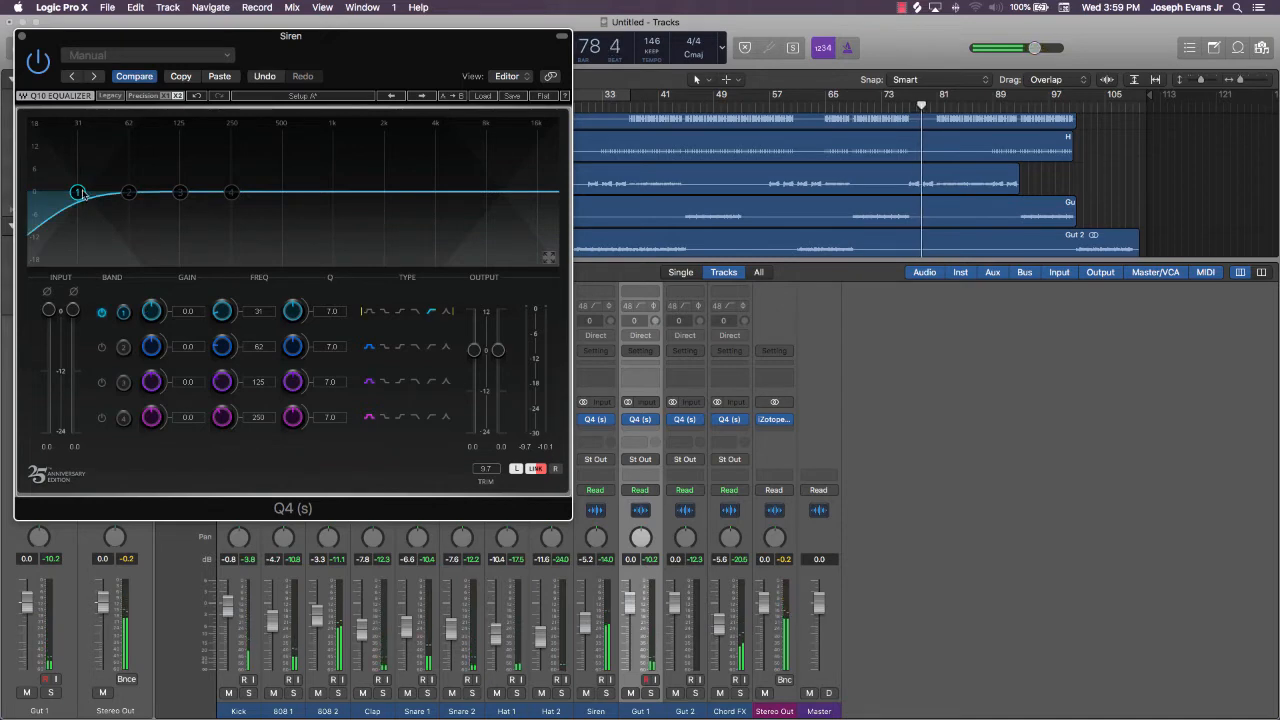
drag(77, 192, 196, 188)
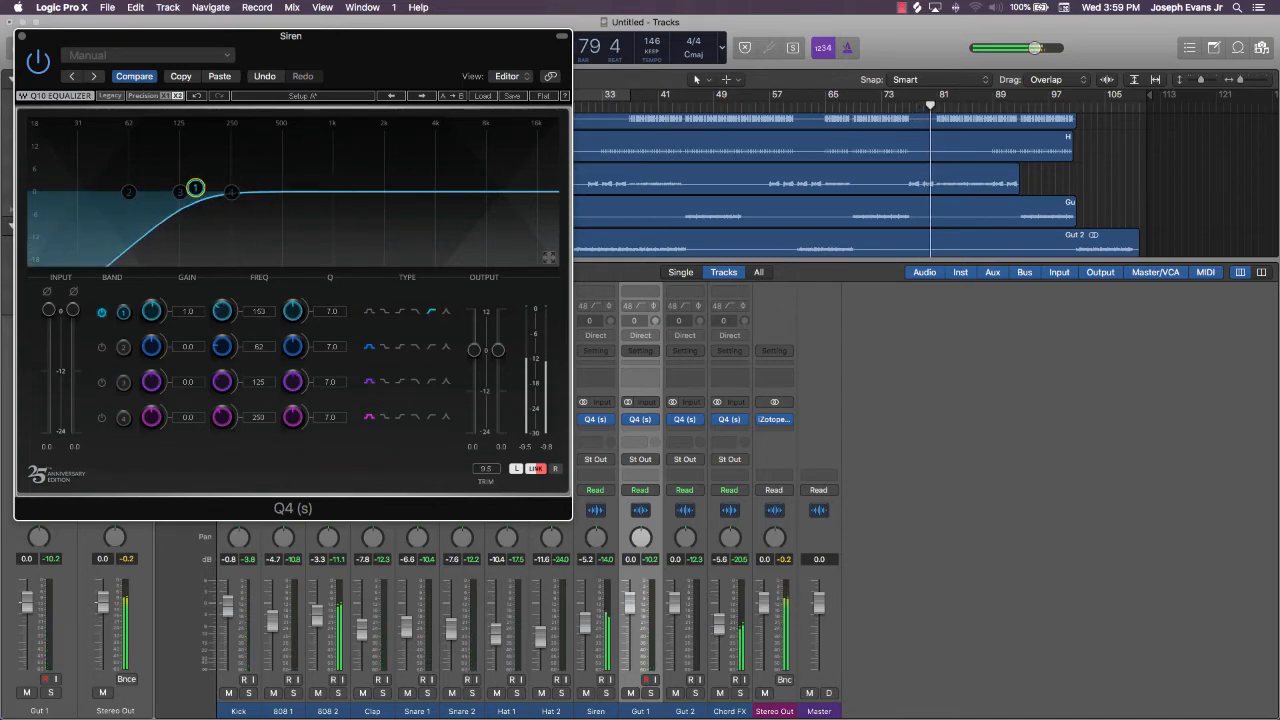
key(super+w)
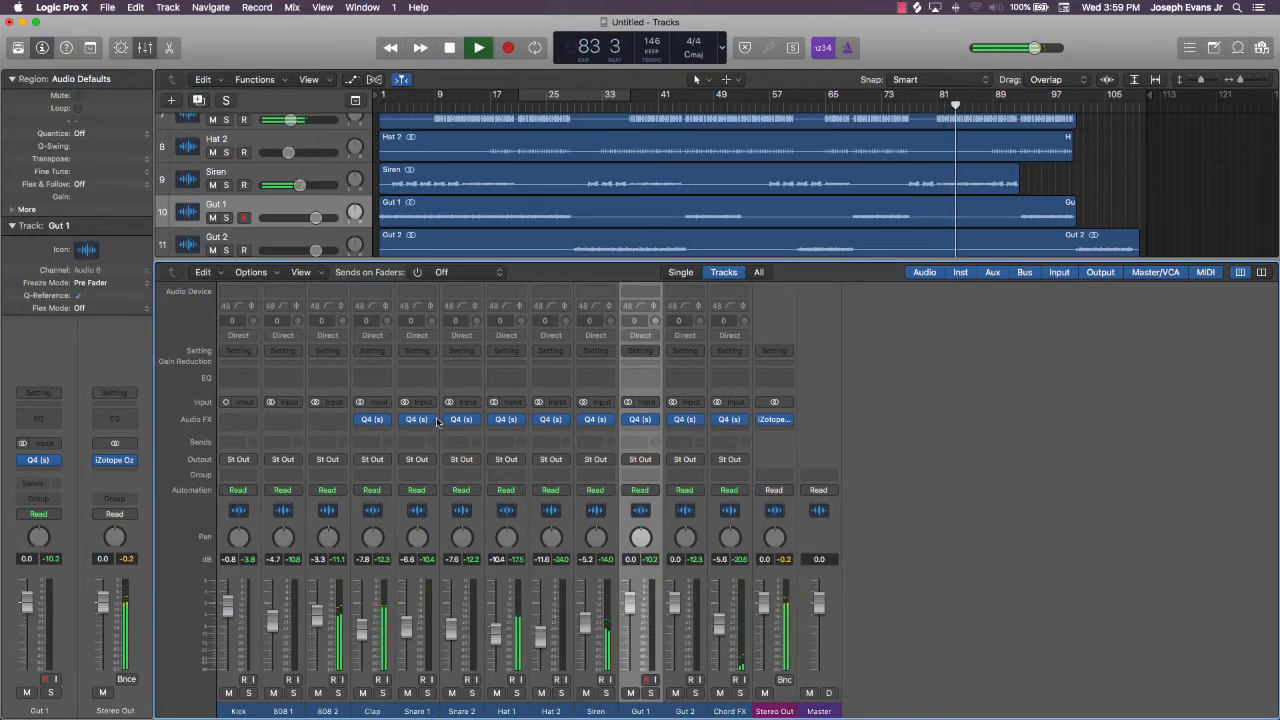
Reopen Siren's Q4, lower its band 1 high-pass to about 66 Hz, and close the plug-in
click(596, 421)
drag(194, 189, 133, 189)
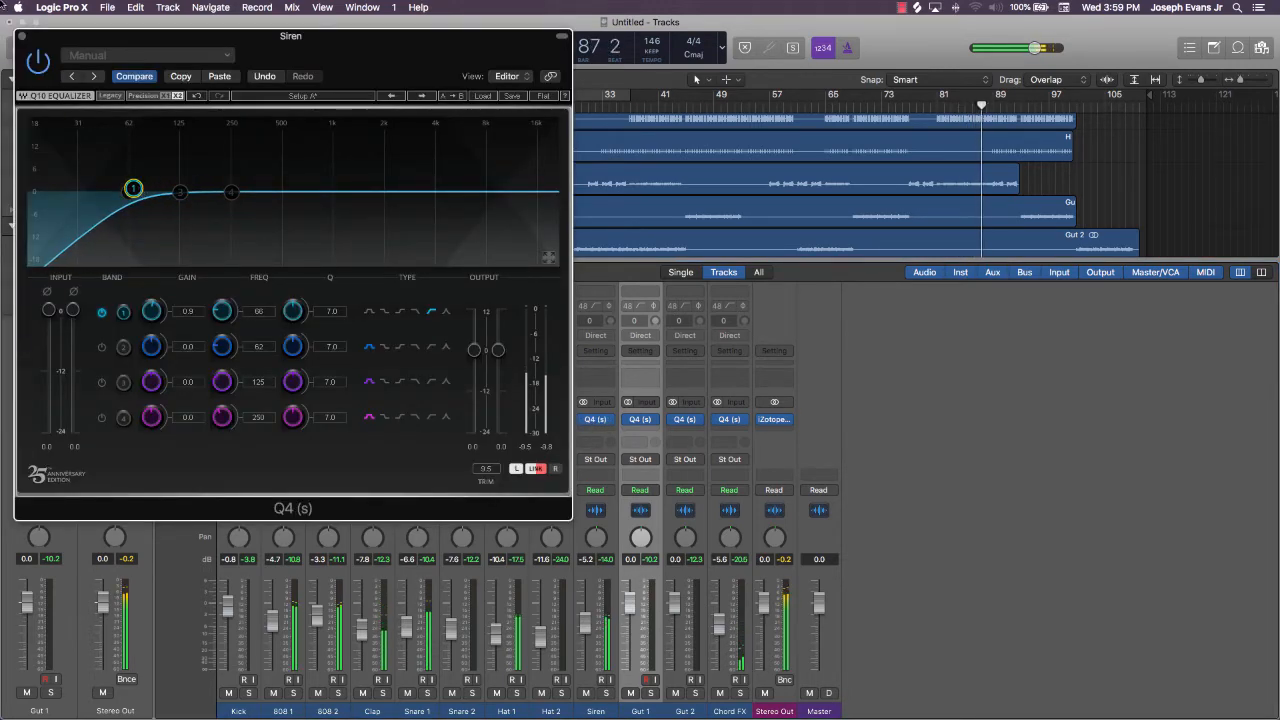
click(23, 38)
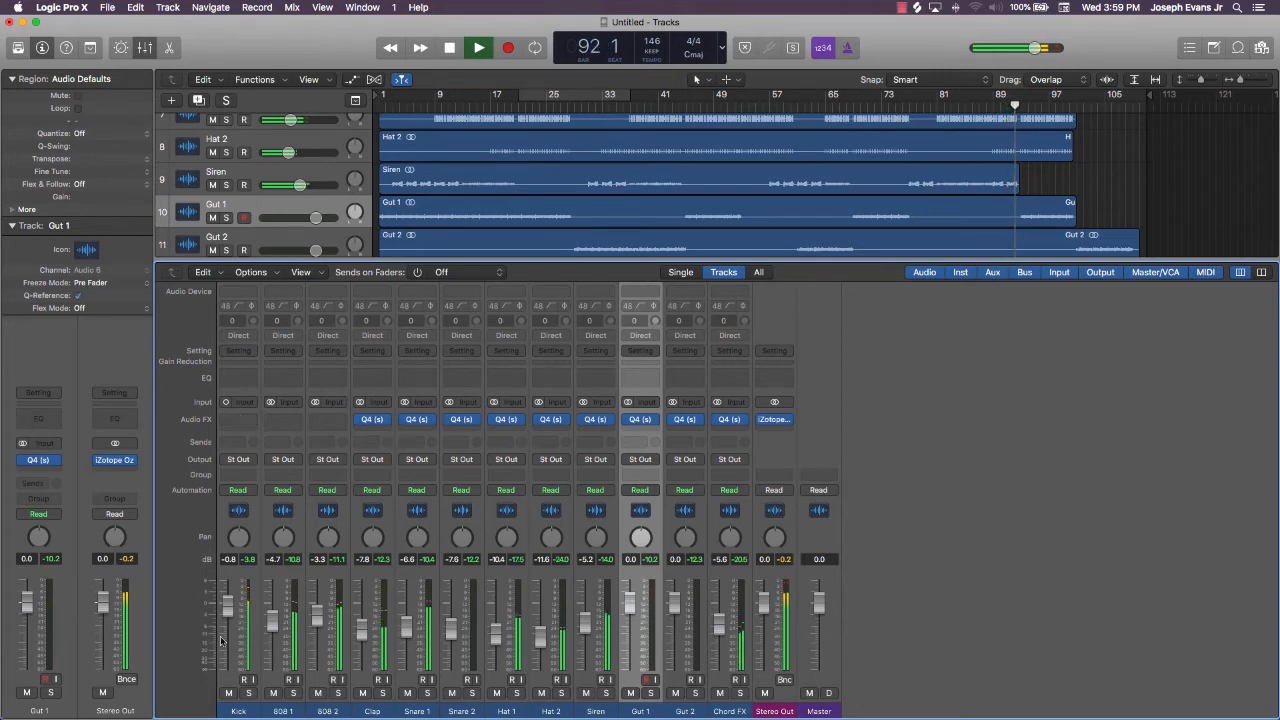
Raise the Kick's volume to 0.1 dB and stop playback
drag(229, 606, 230, 602)
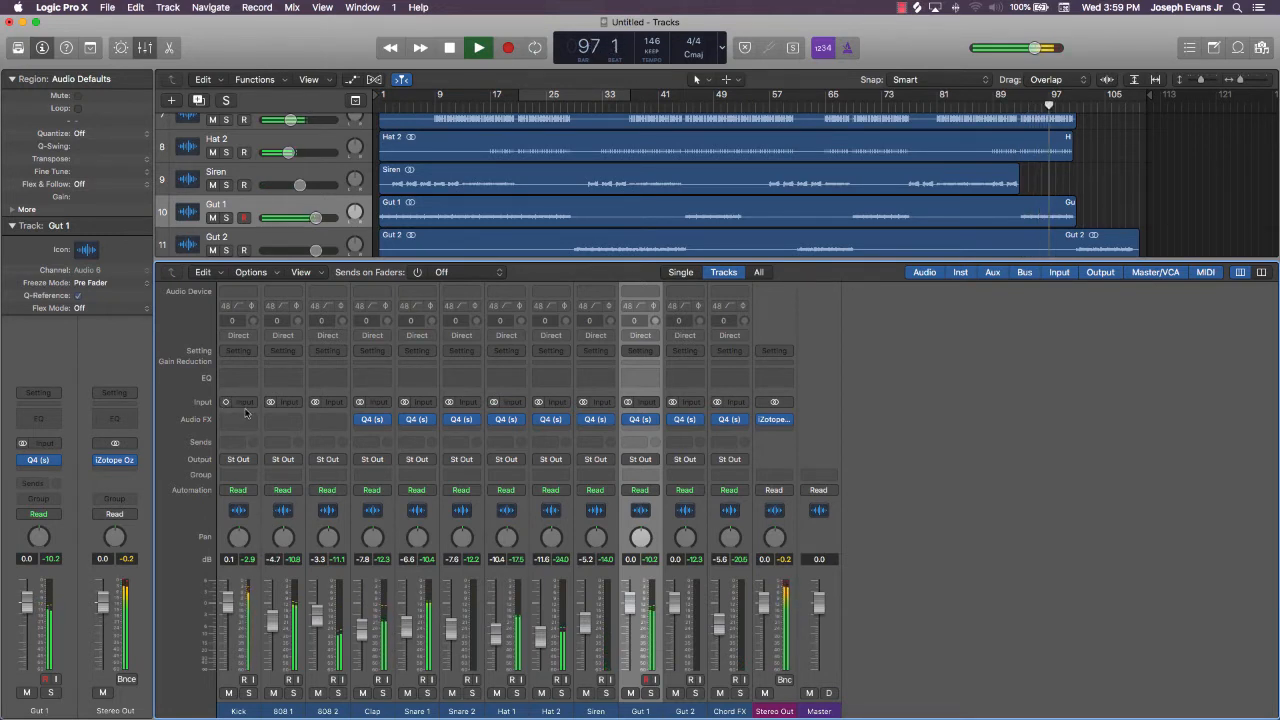
key(space)
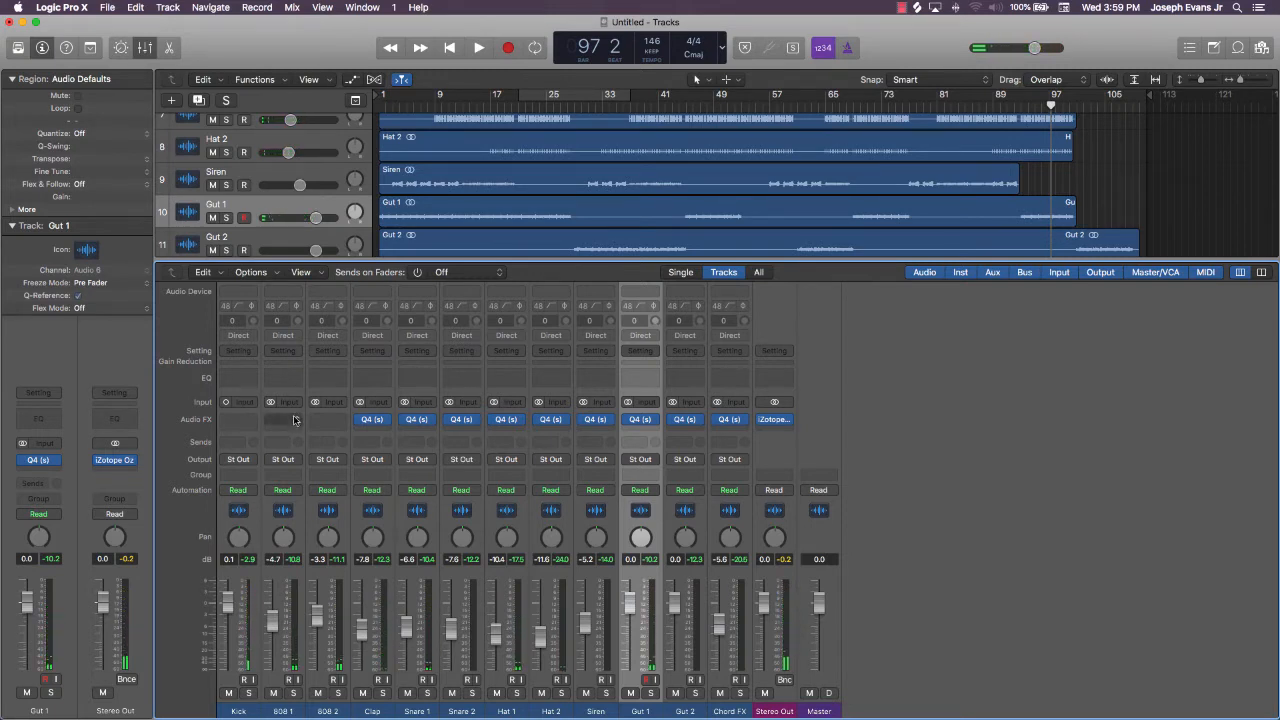
Add a stereo Q4 (s) to 808 1 with a band 1 high-pass at about 20 Hz, and copy it to 808 2
click(295, 420)
mouse_move(347, 455)
click(394, 455)
click(101, 313)
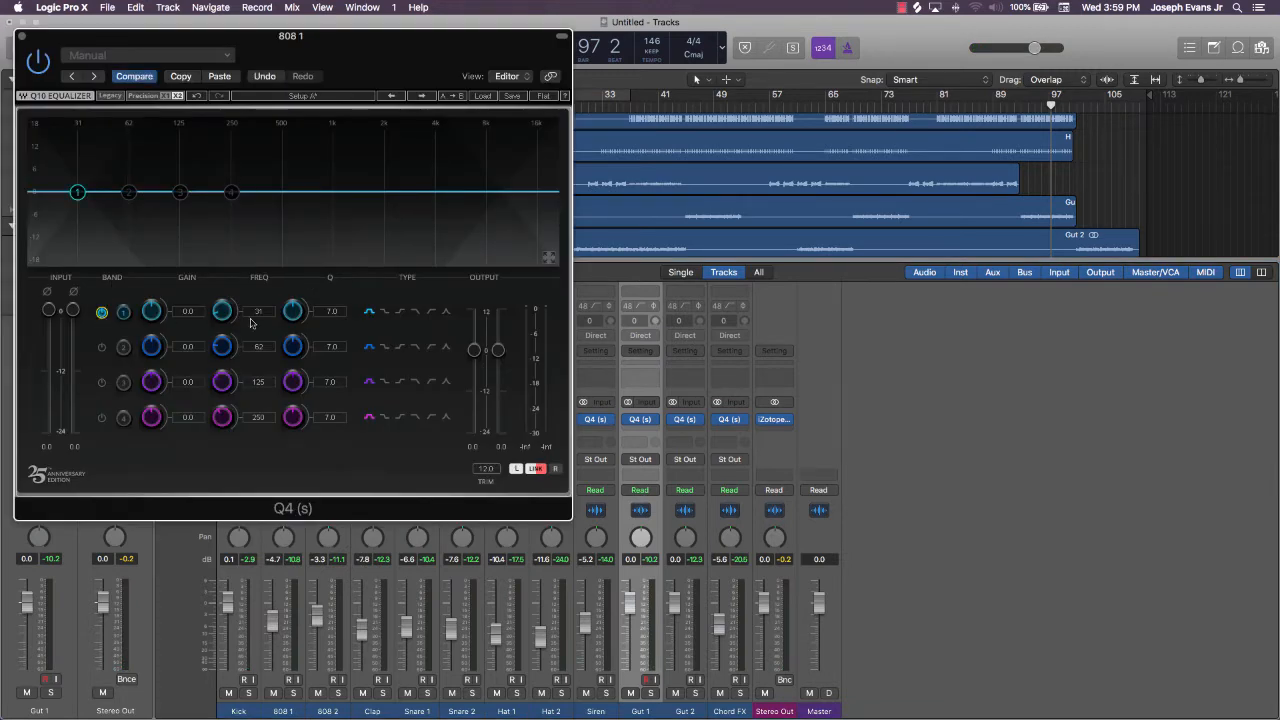
click(429, 313)
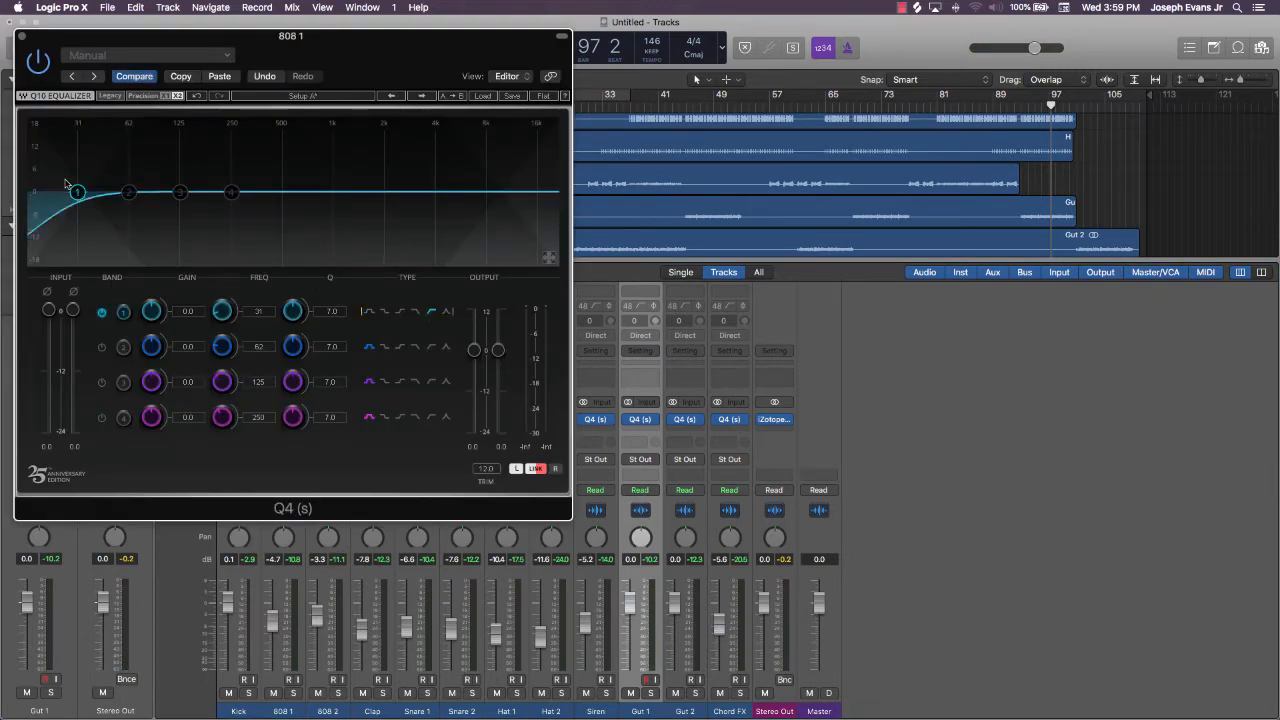
drag(73, 196, 45, 192)
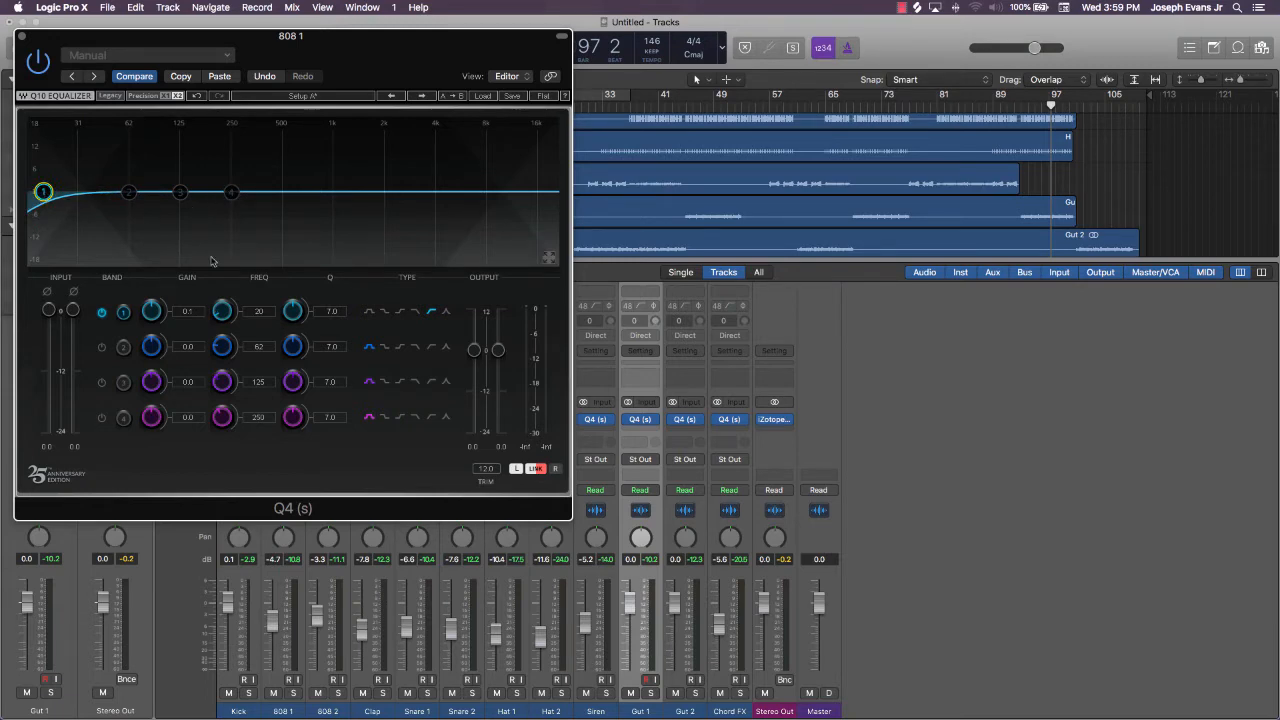
click(22, 38)
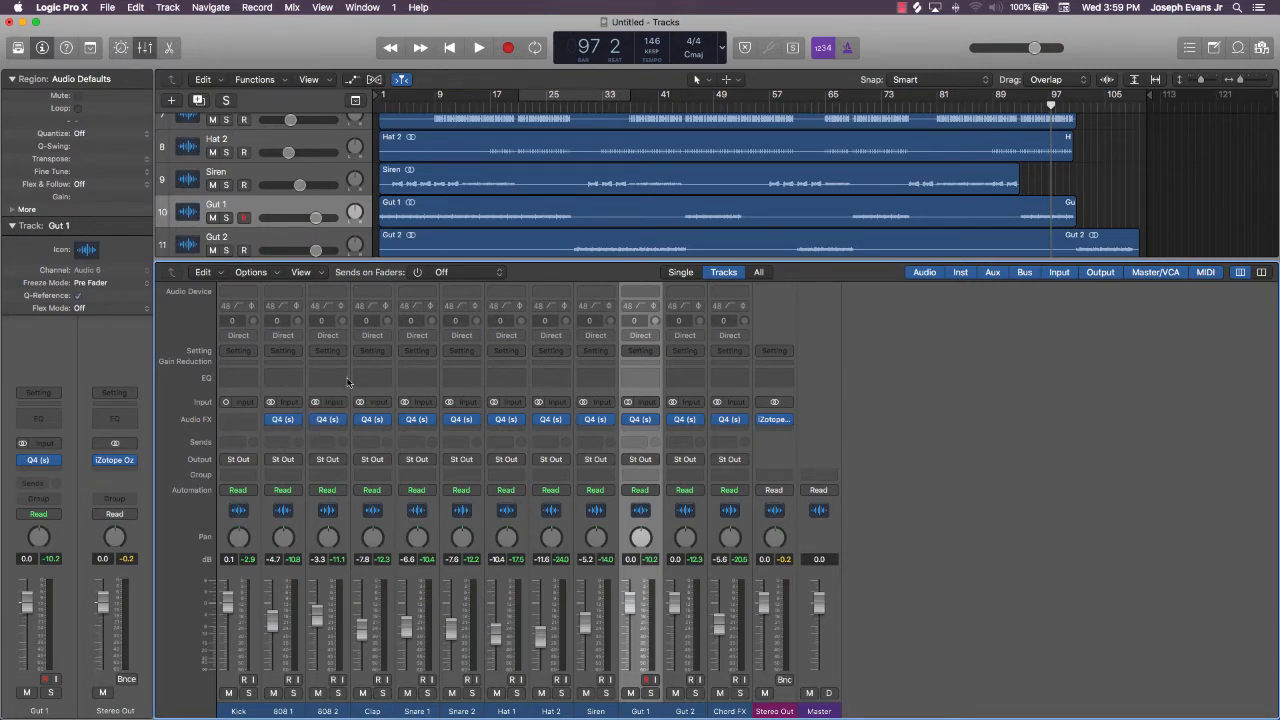
Play from around bar 41 and add a mono Waves Q4 (m) to the Kick
click(663, 97)
key(space)
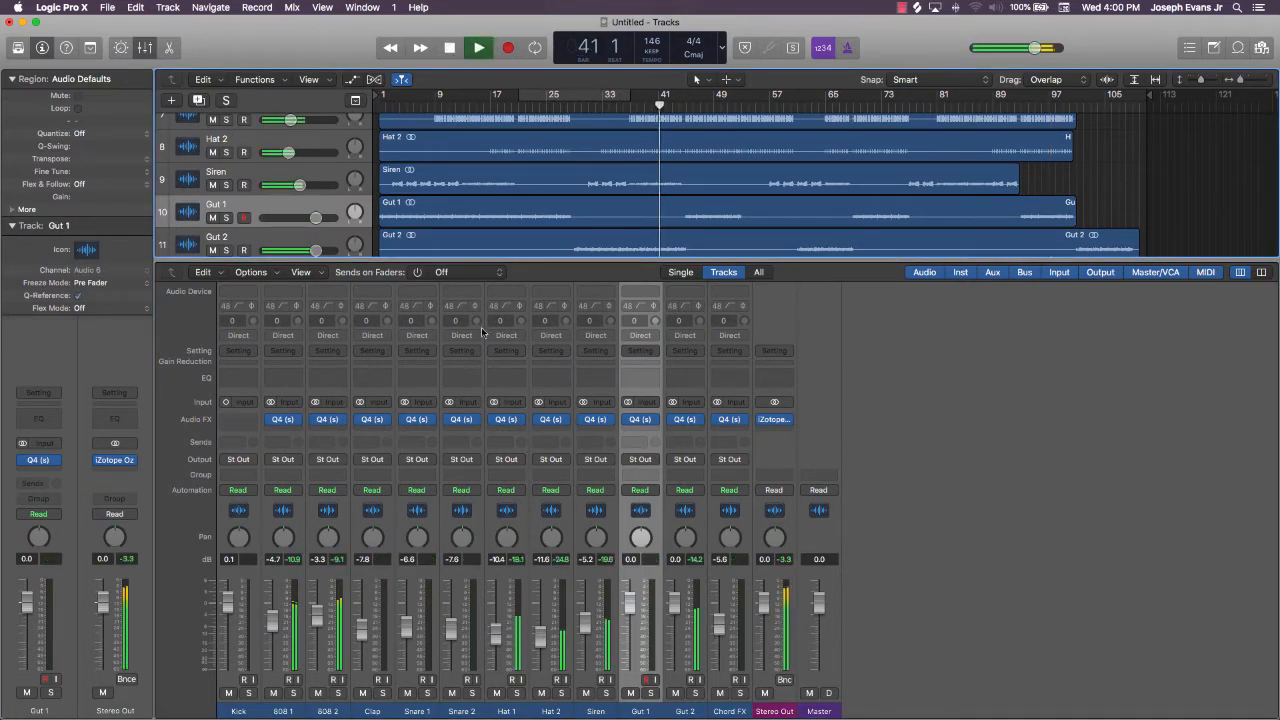
click(238, 419)
mouse_move(257, 474)
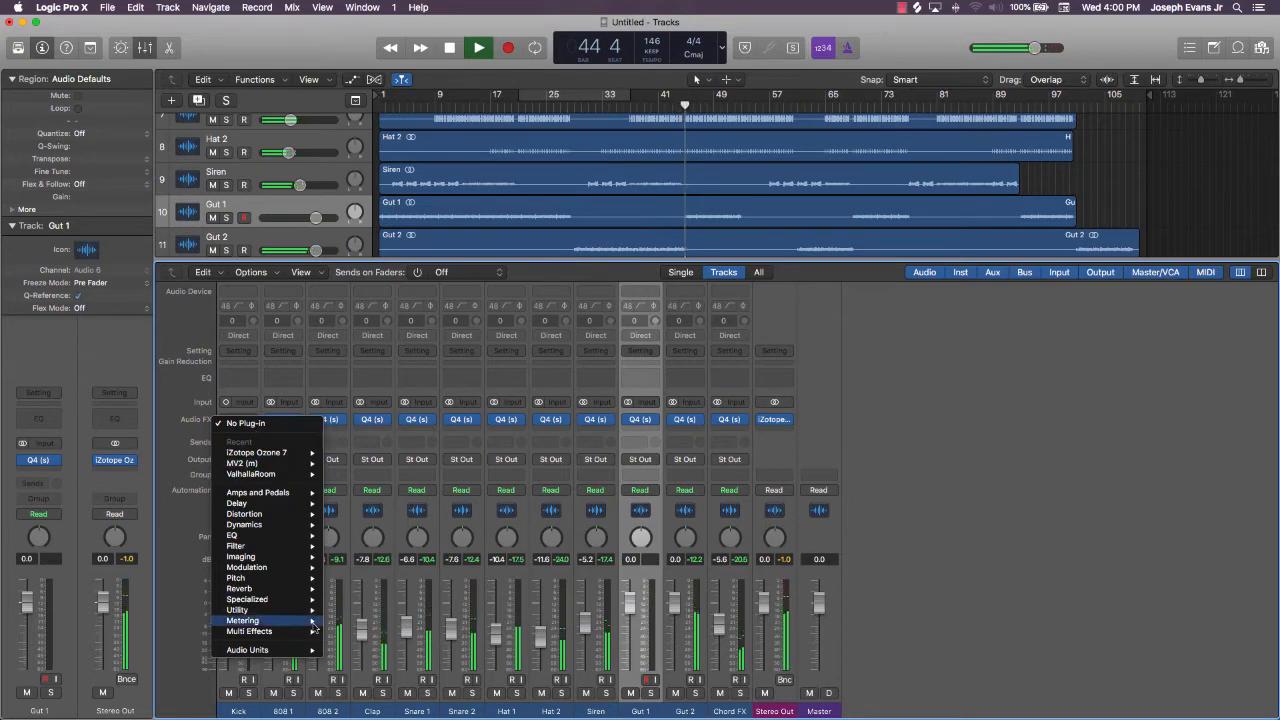
mouse_move(262, 650)
mouse_move(395, 705)
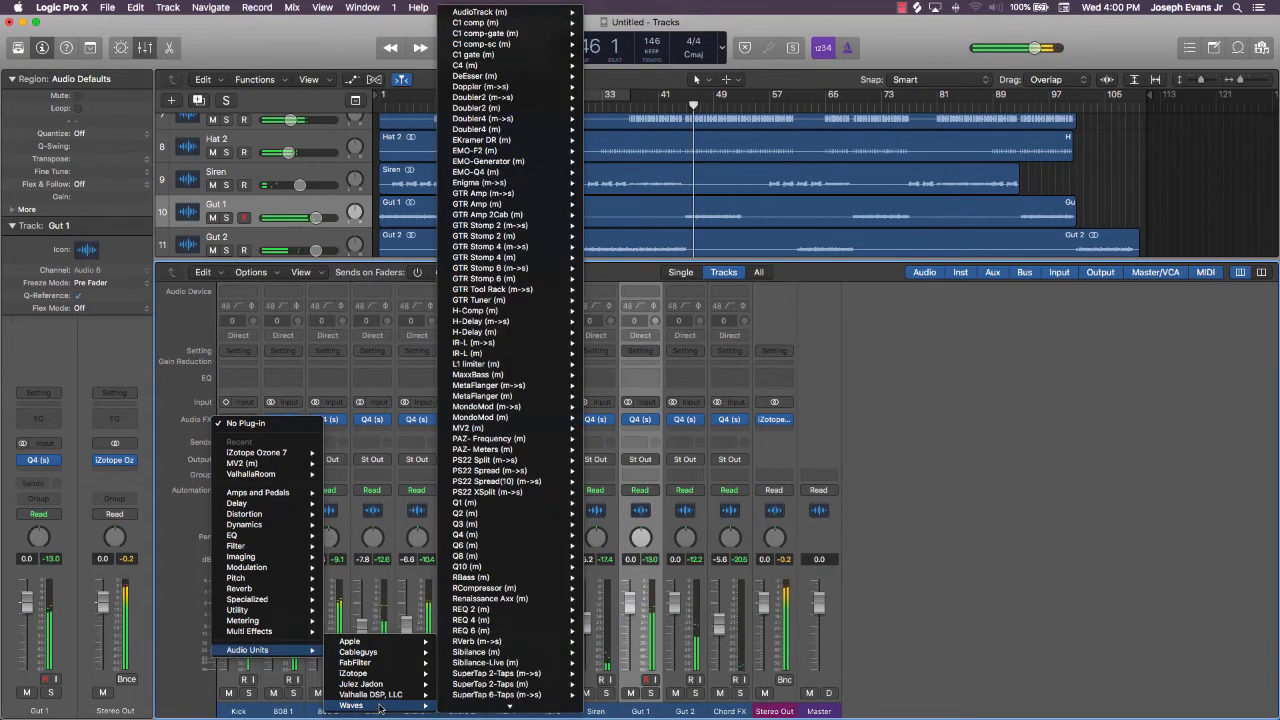
mouse_move(482, 536)
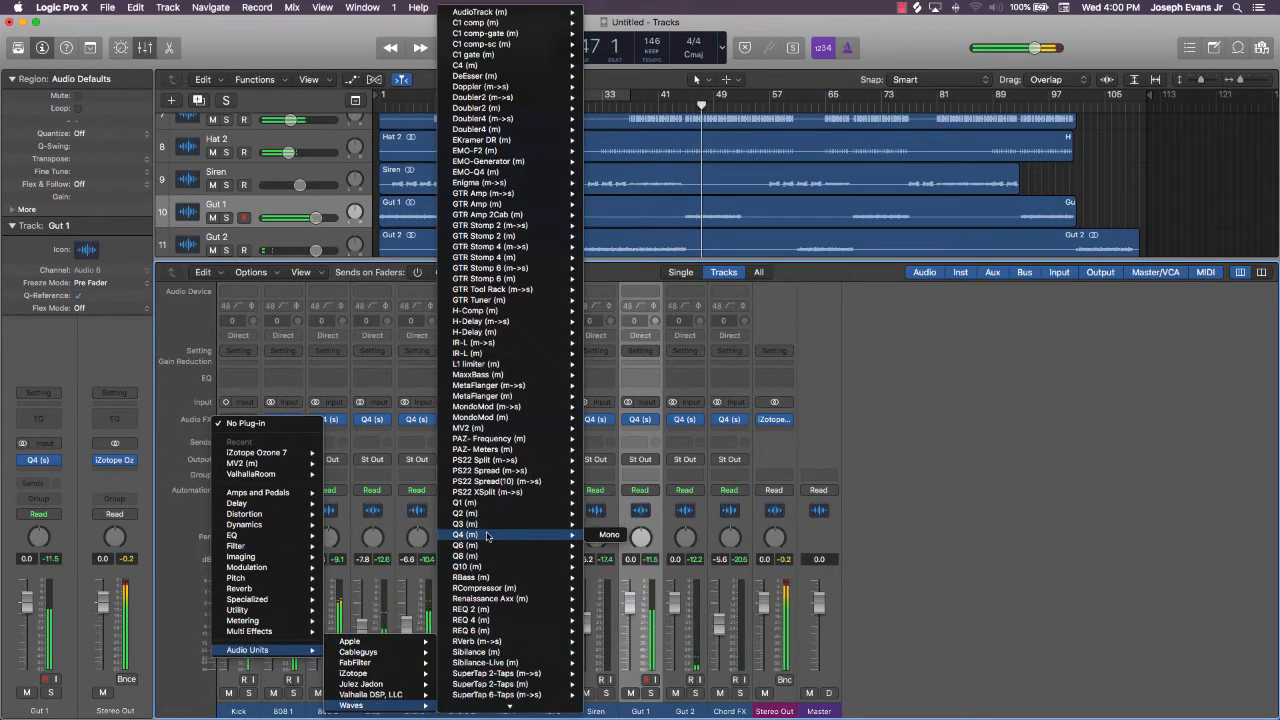
click(606, 537)
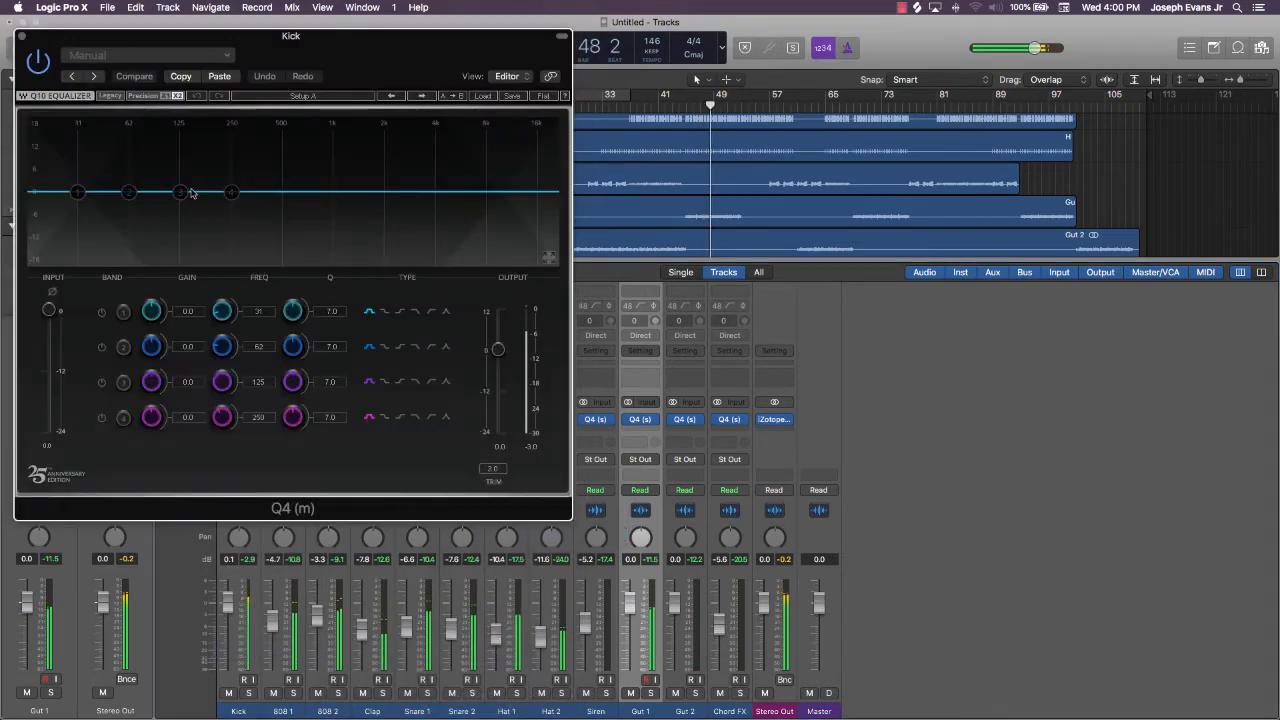
Set band 3 of the Kick's Q4 to about -5.4 dB at 1091 Hz, and enable band 1 as a high-pass filter
drag(187, 193, 340, 215)
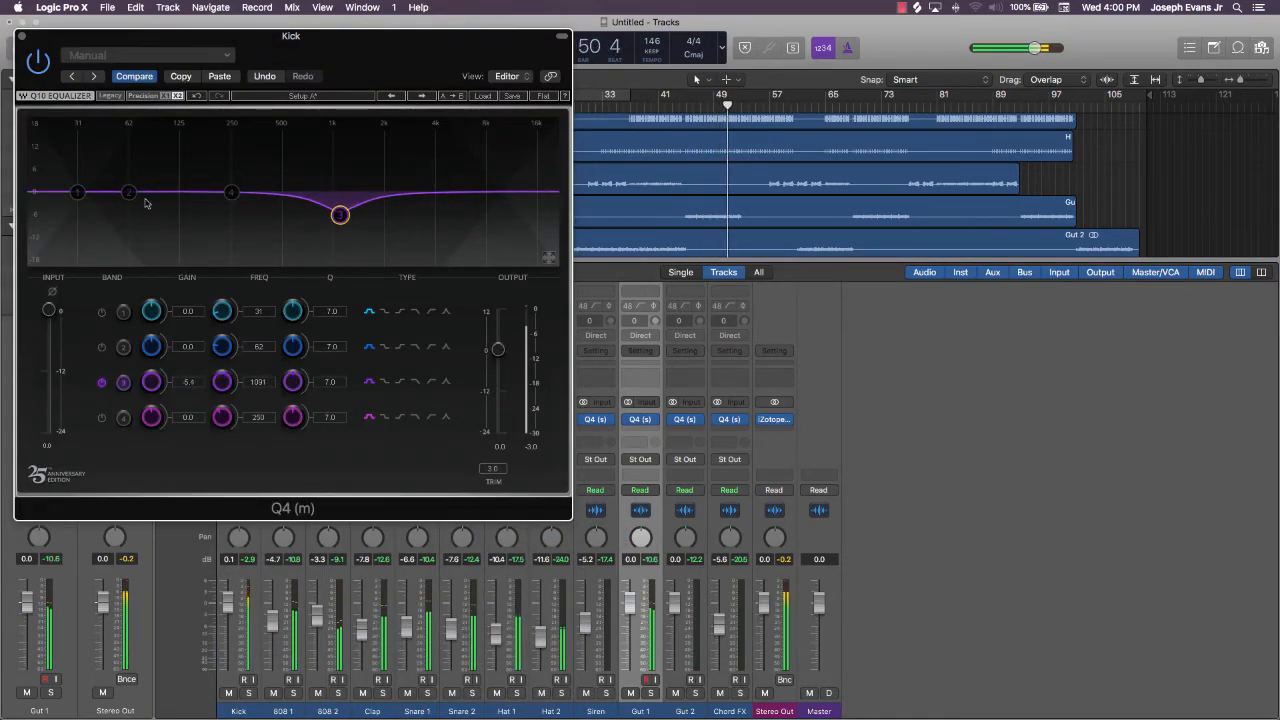
click(77, 192)
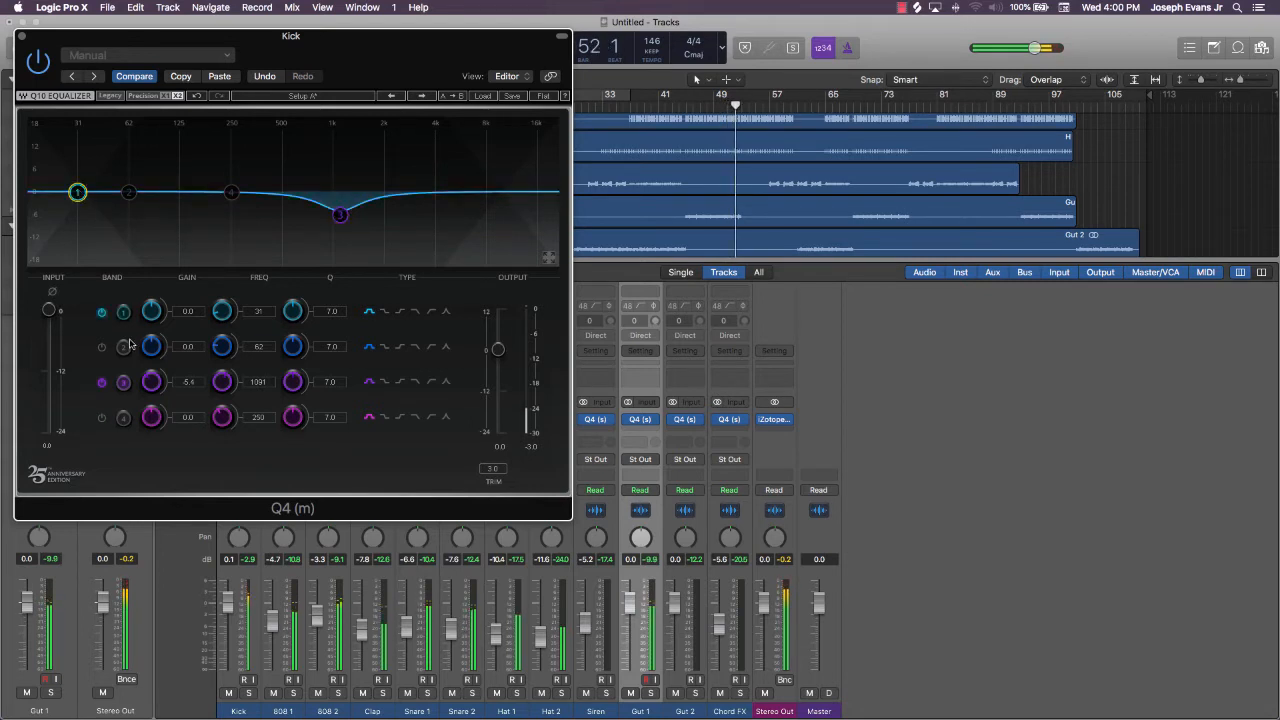
click(431, 311)
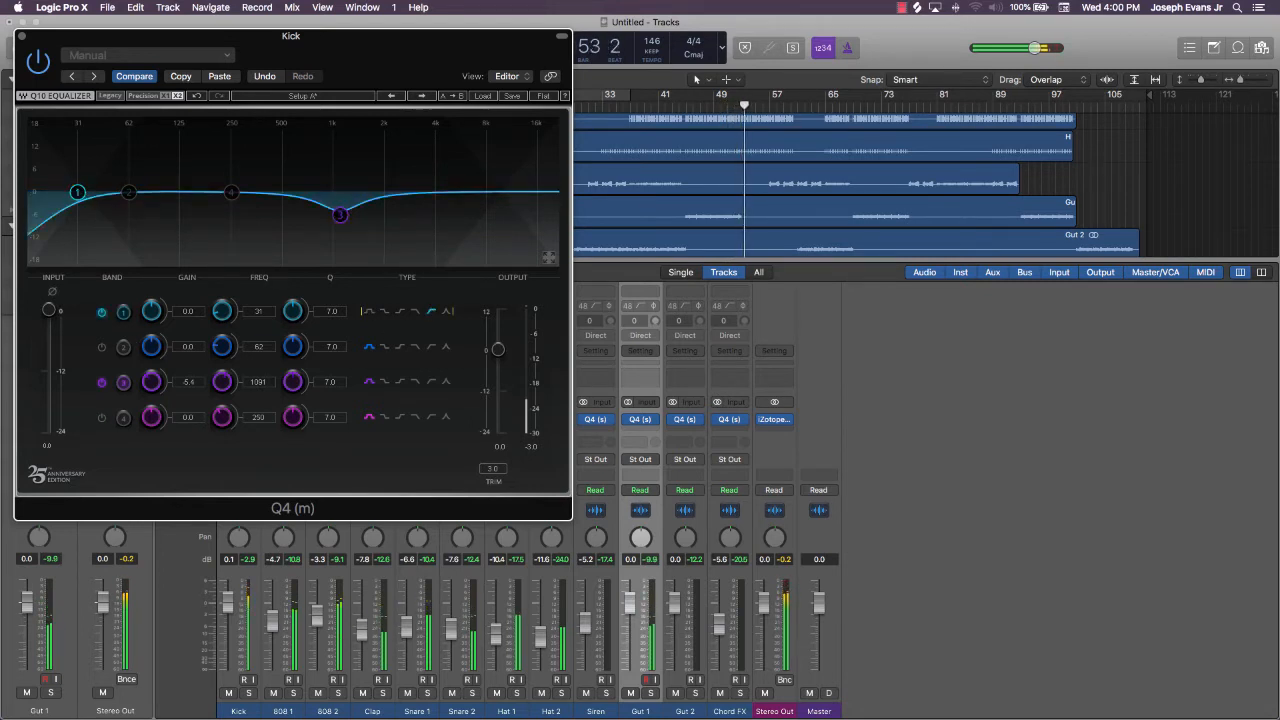
Lower the Kick Q4's band 1 high-pass to 16 Hz, boost band 2 by 2.5 dB at 40 Hz, and stop playback
drag(77, 192, 29, 192)
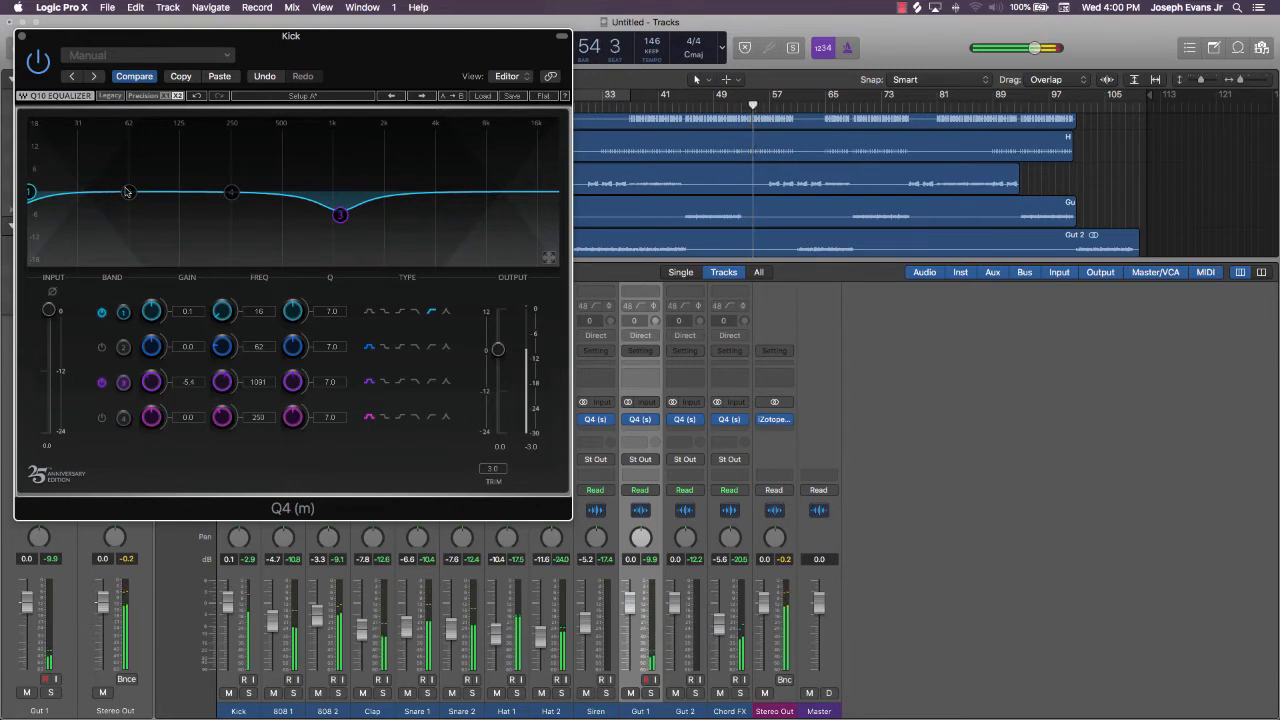
drag(127, 191, 96, 182)
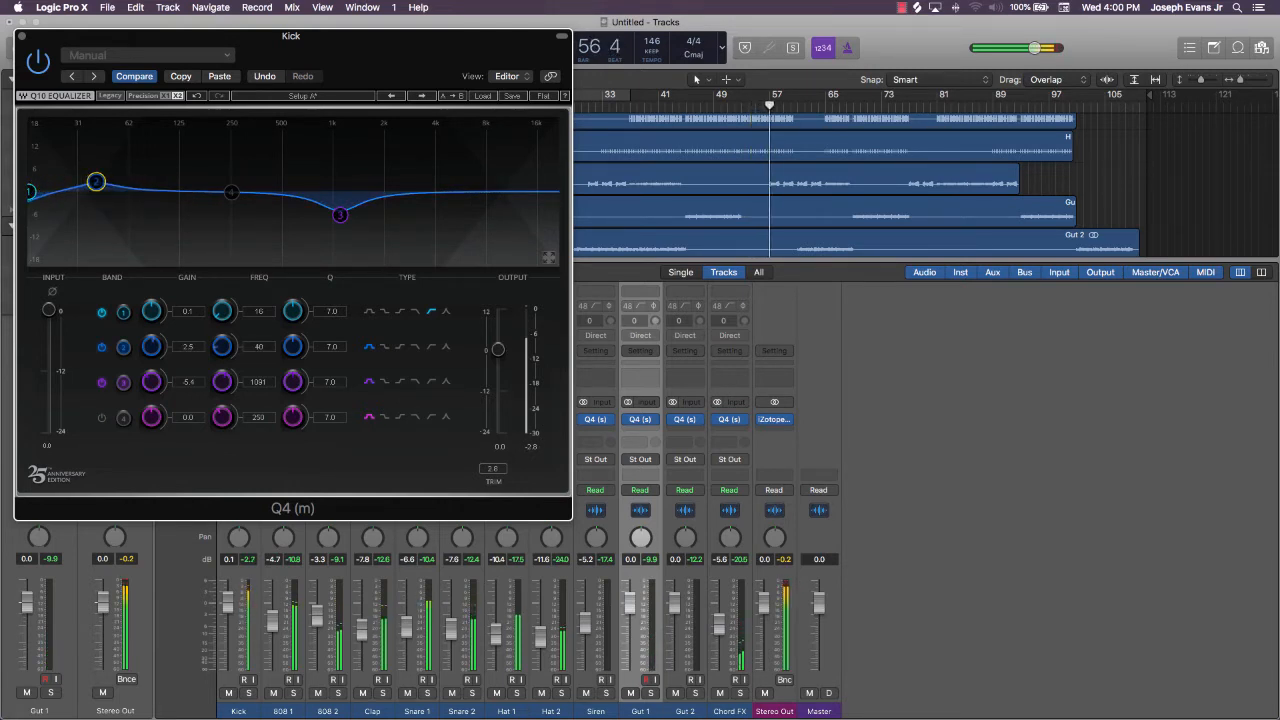
click(21, 36)
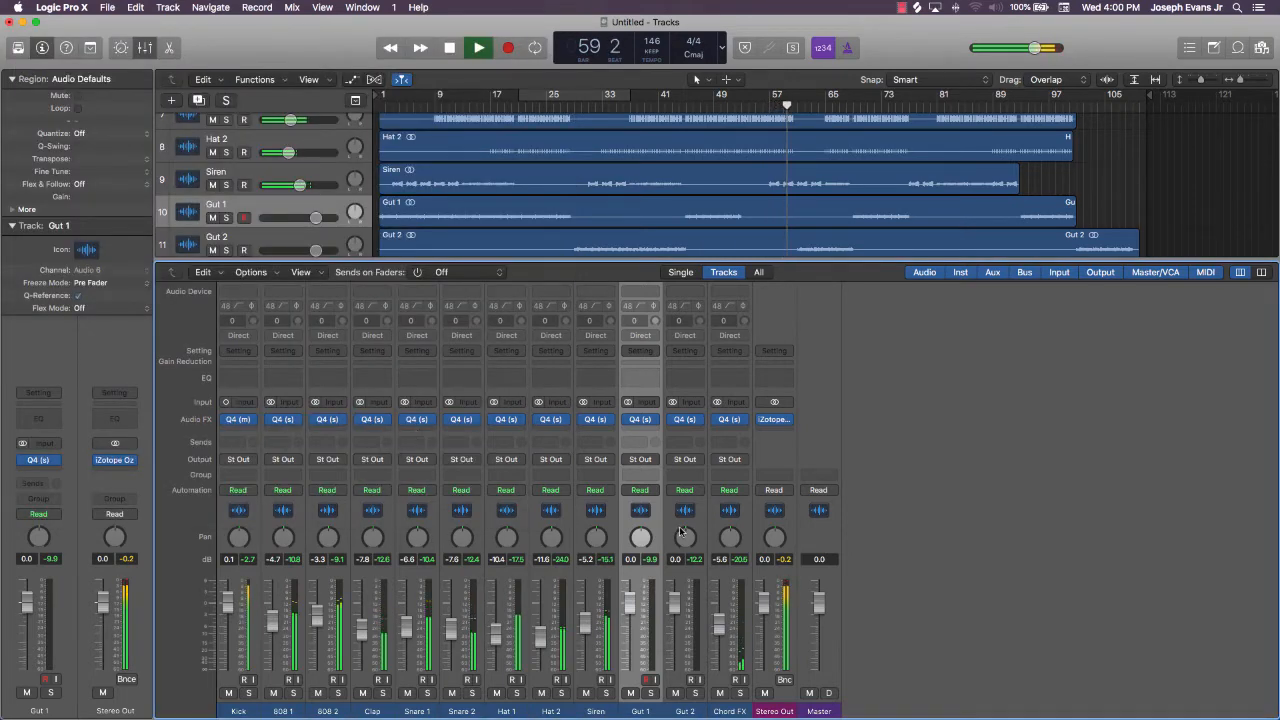
key(space)
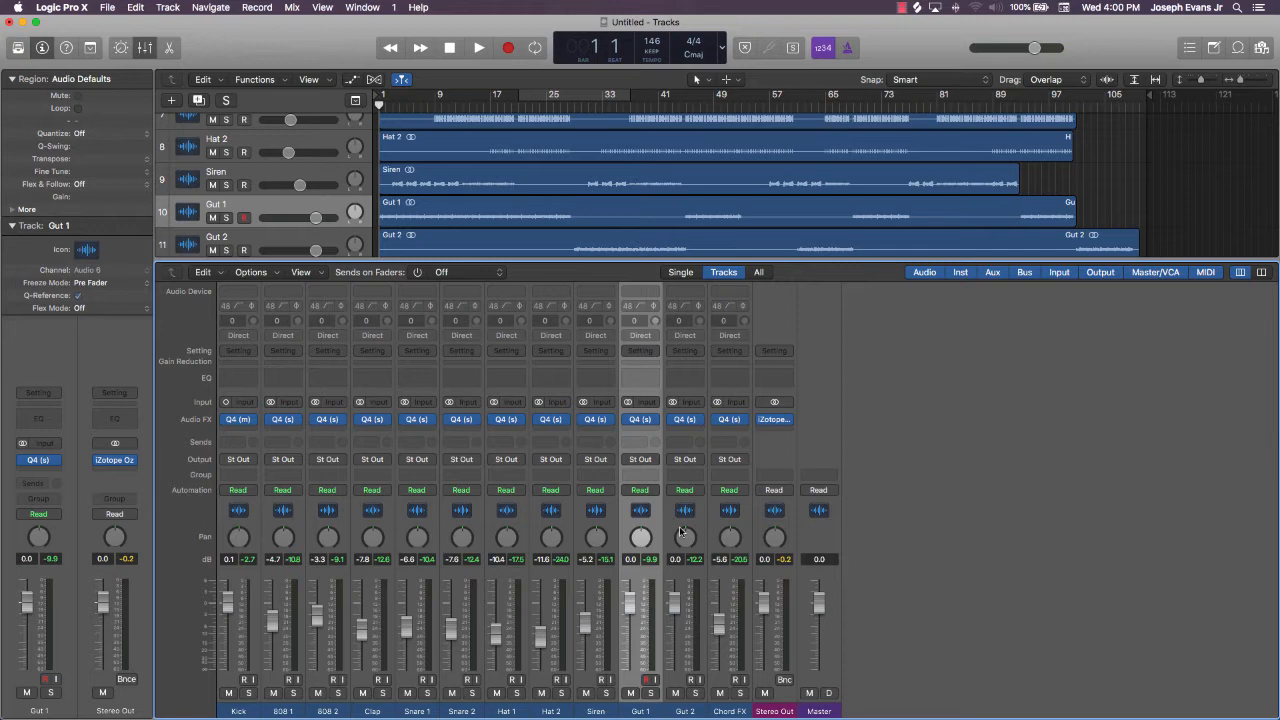
Play from bar 1 and pan Gut 1 to -2, Gut 2 to +2, Siren to +5, and 808 1 and 808 2 to -1
key(space)
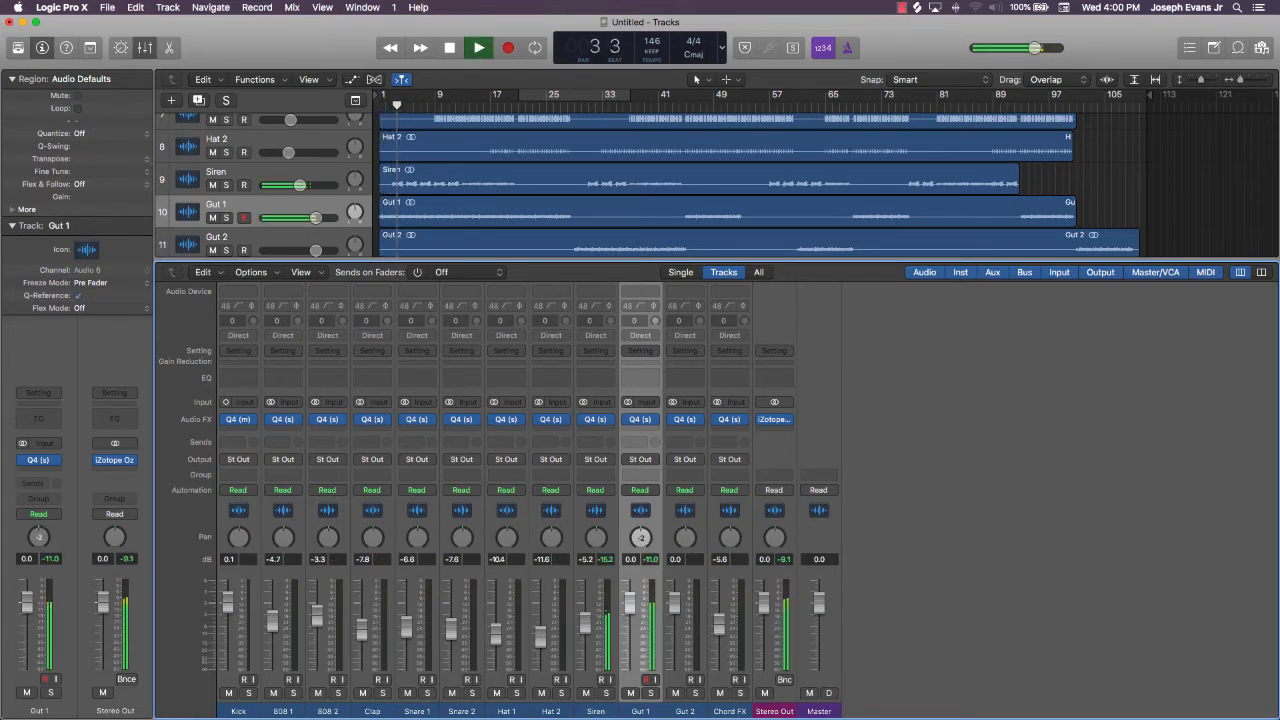
key(space)
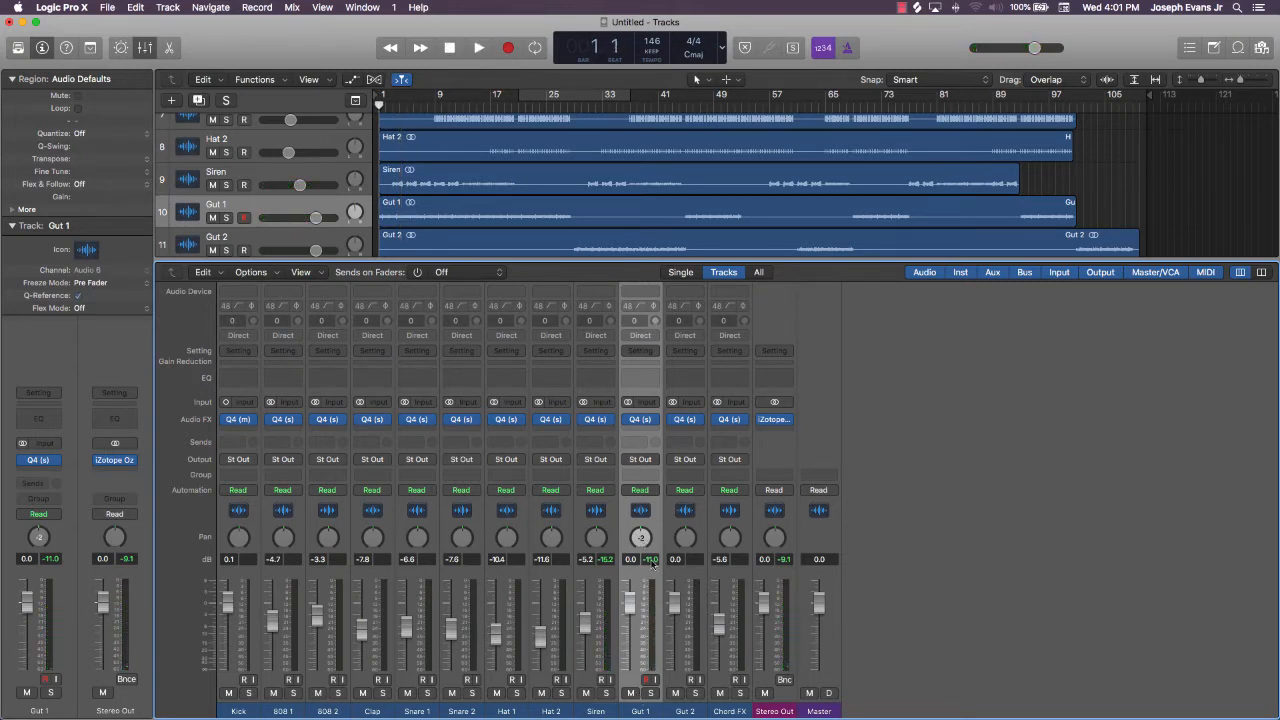
key(space)
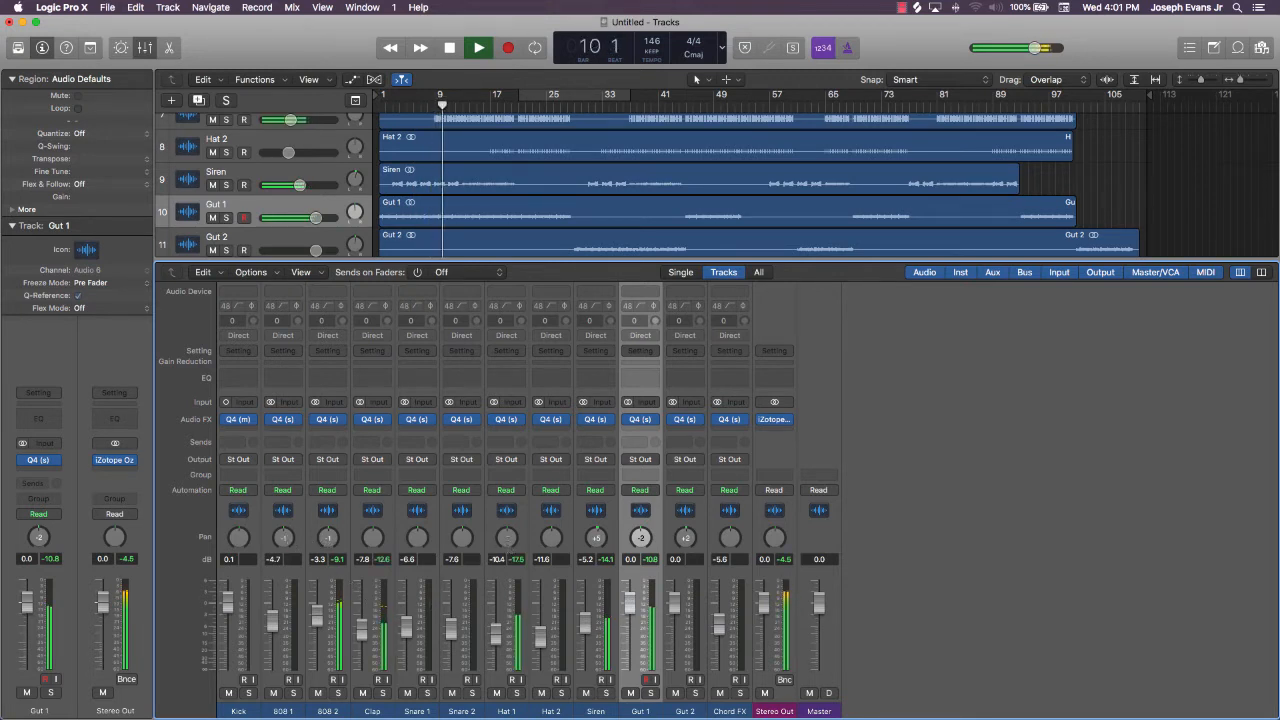
mouse_move(507, 538)
mouse_down()
mouse_move(507, 513)
mouse_move(500, 557)
mouse_up()
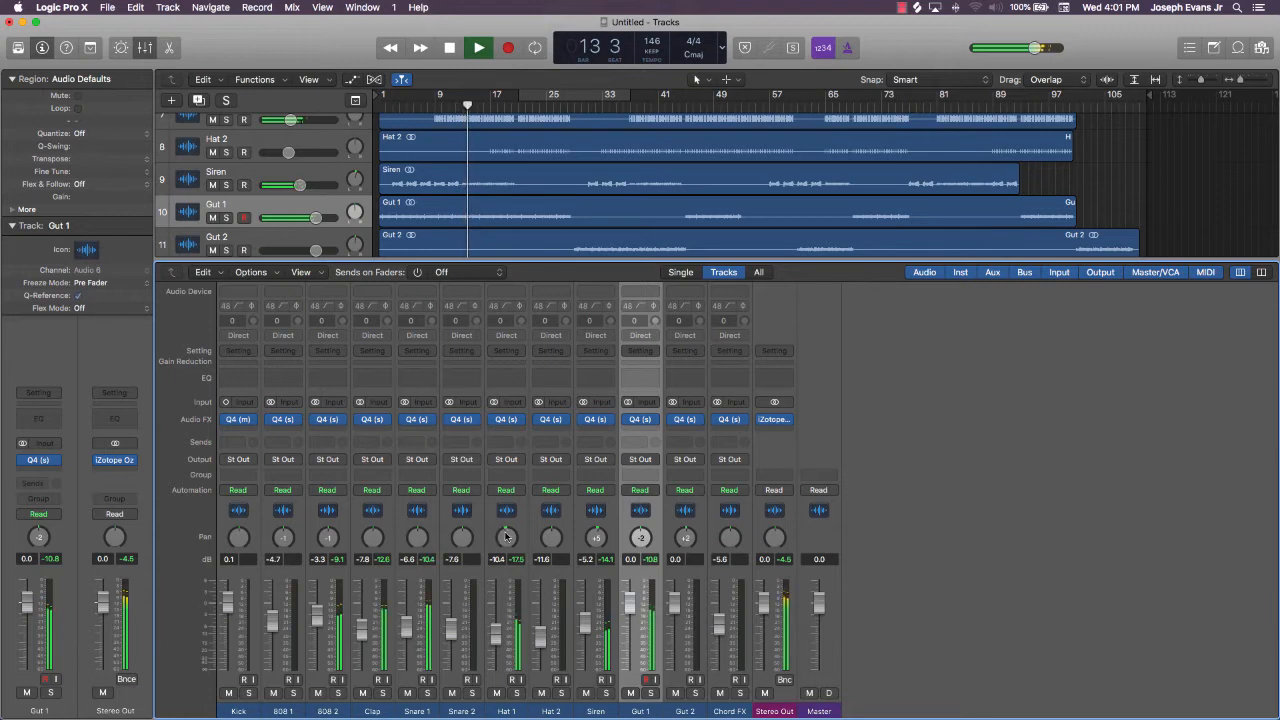
Stop playback and add the stereo Cableguys PanCake2 plug-in after the Q4 on Hat 1
click(506, 430)
click(822, 393)
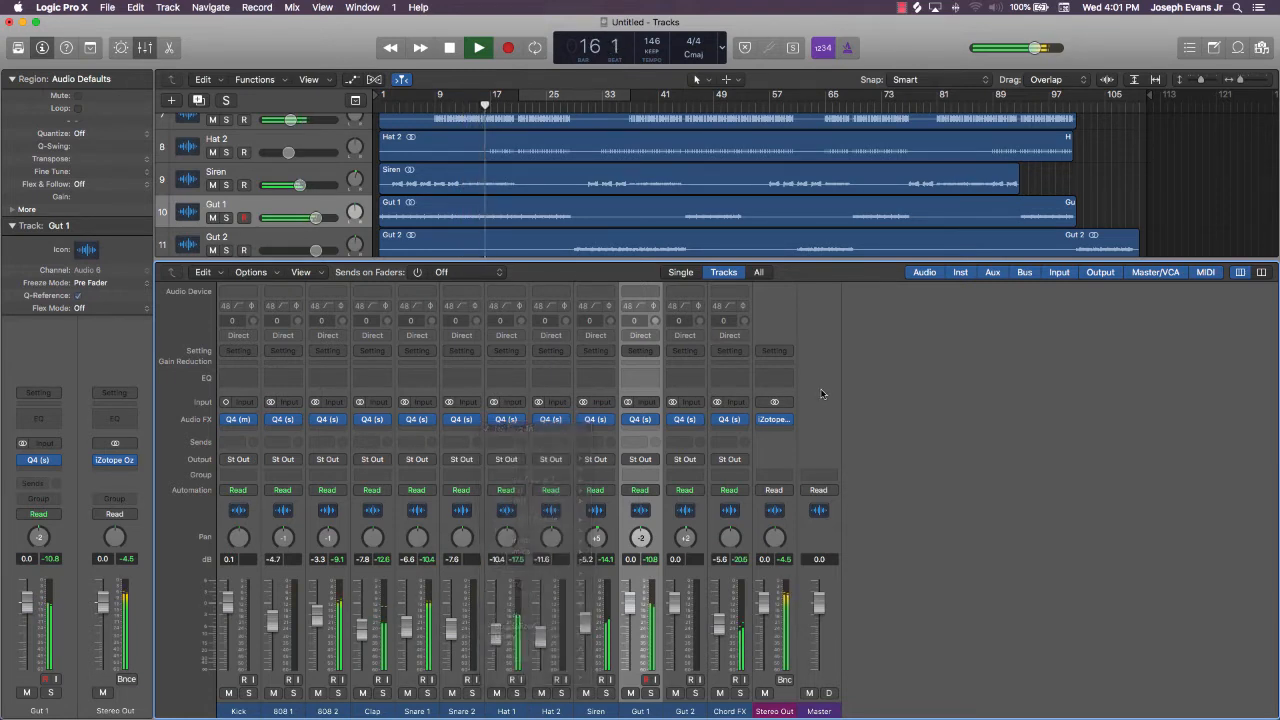
key(space)
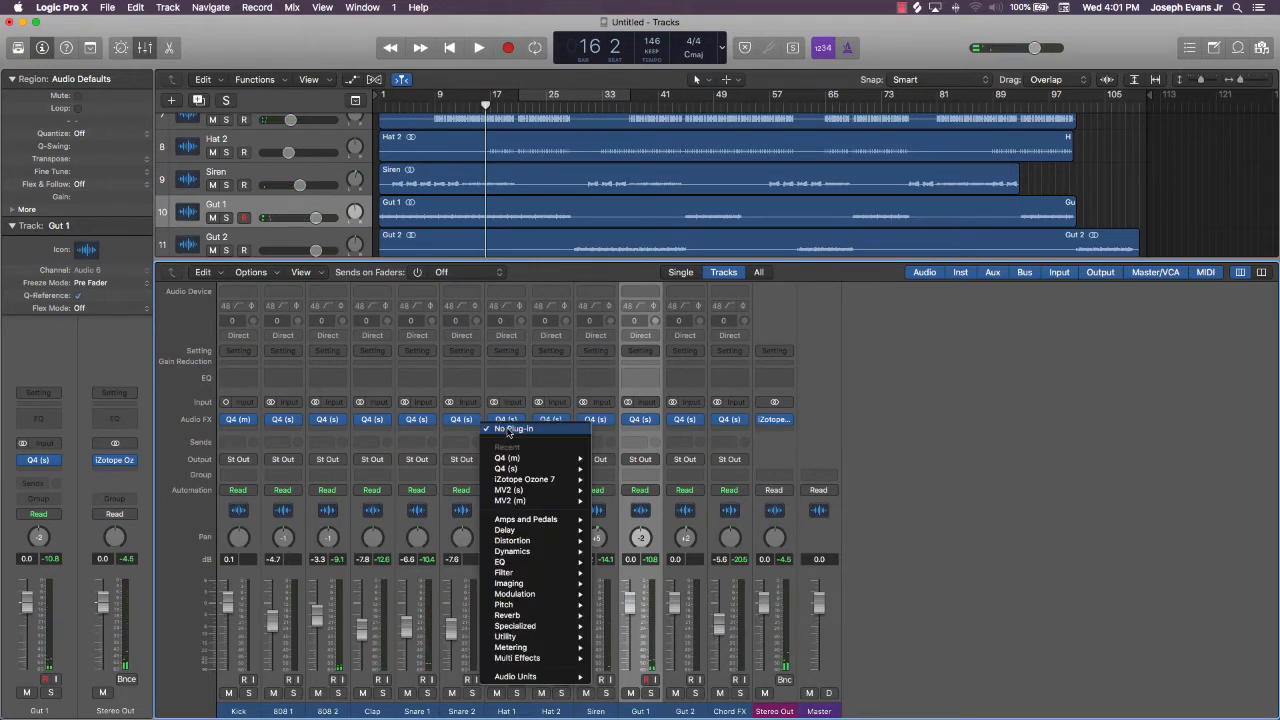
click(507, 431)
mouse_move(553, 678)
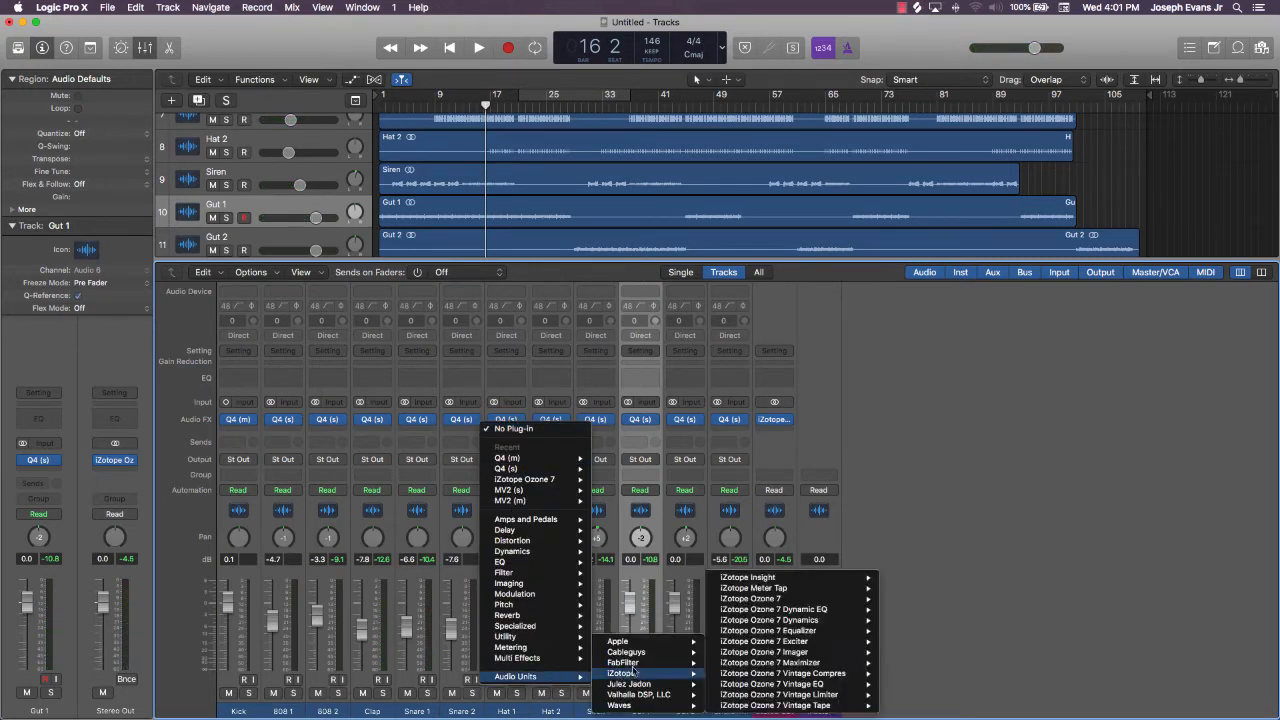
mouse_move(642, 653)
mouse_move(745, 663)
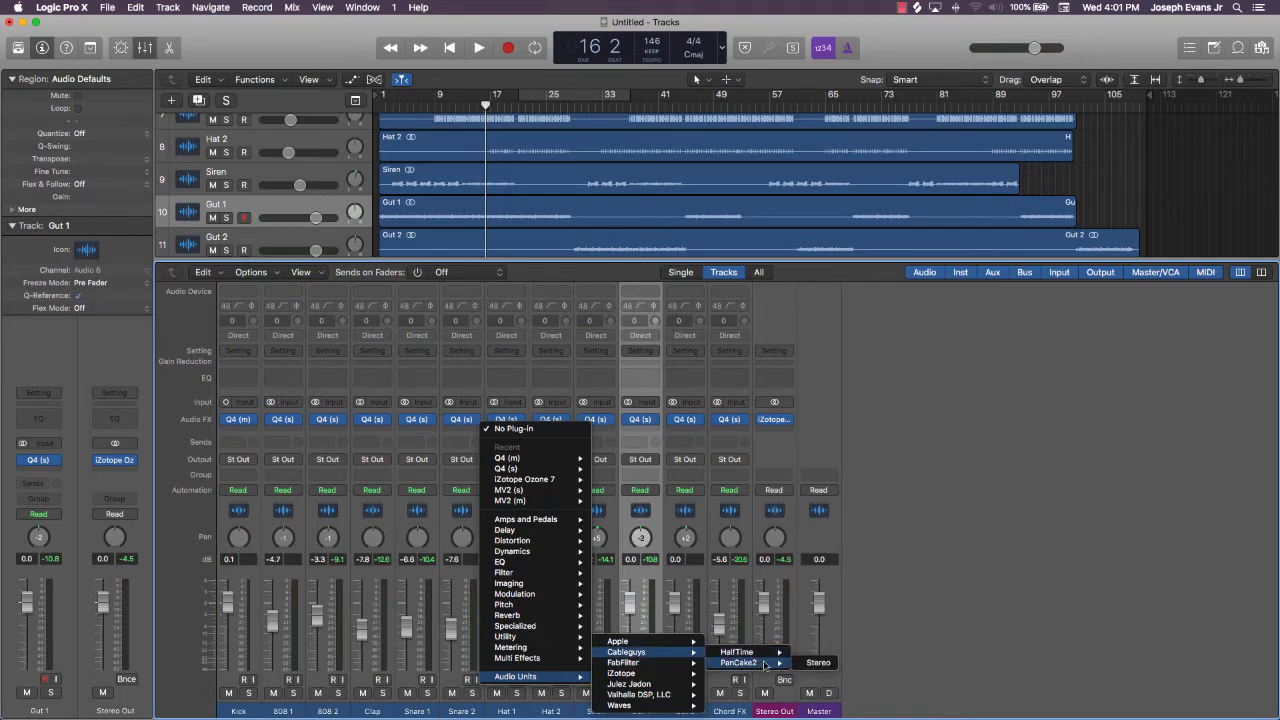
click(816, 662)
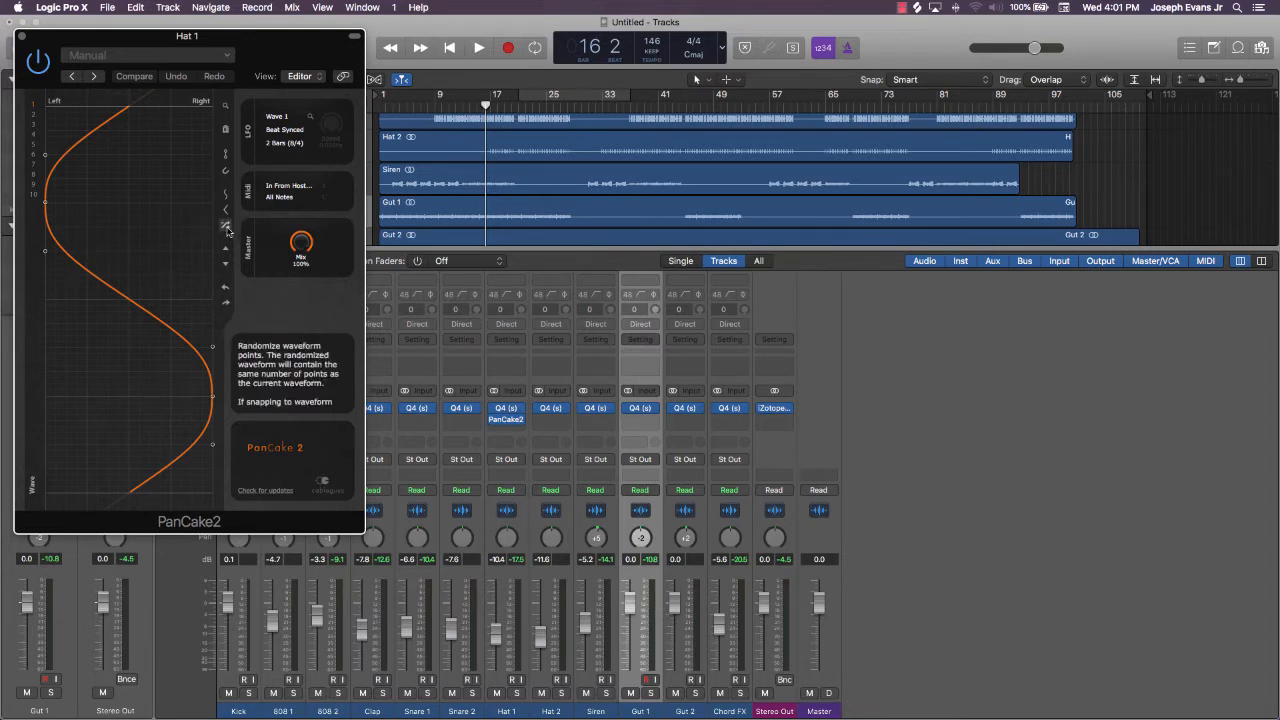
Randomize the PanCake2 panning waveform on Hat 1, and randomize it once more during playback
click(227, 228)
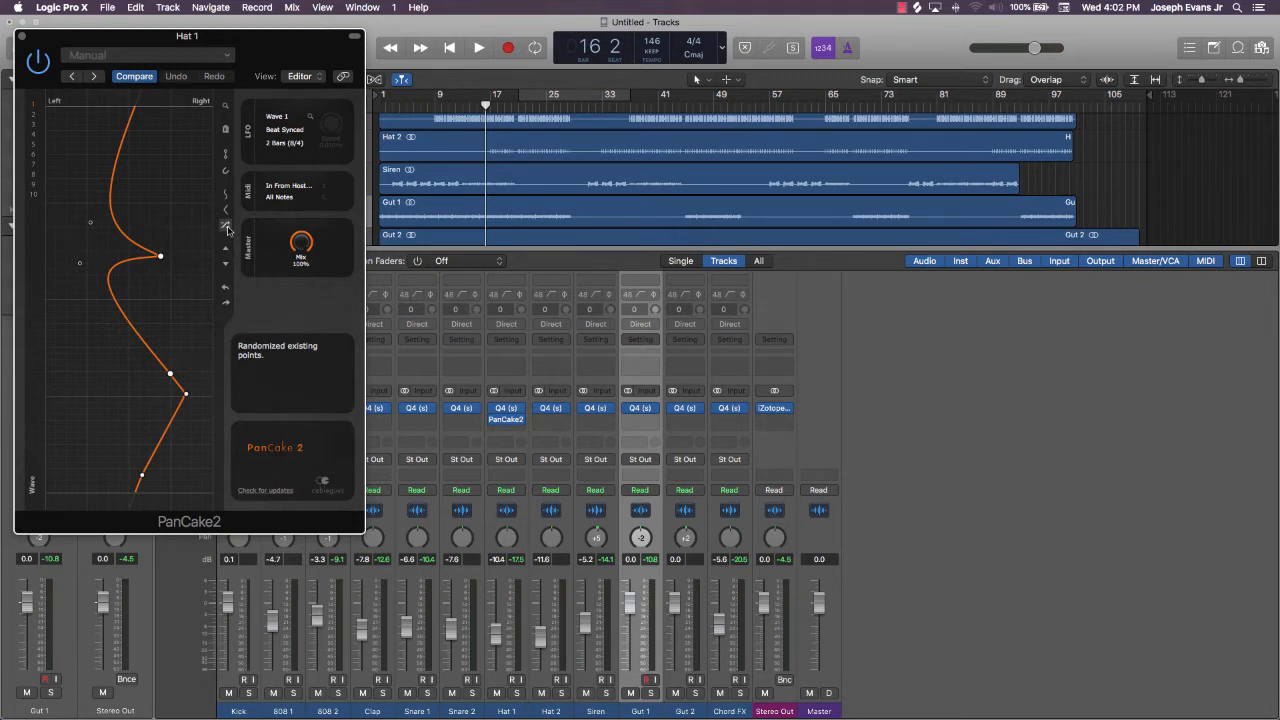
key(space)
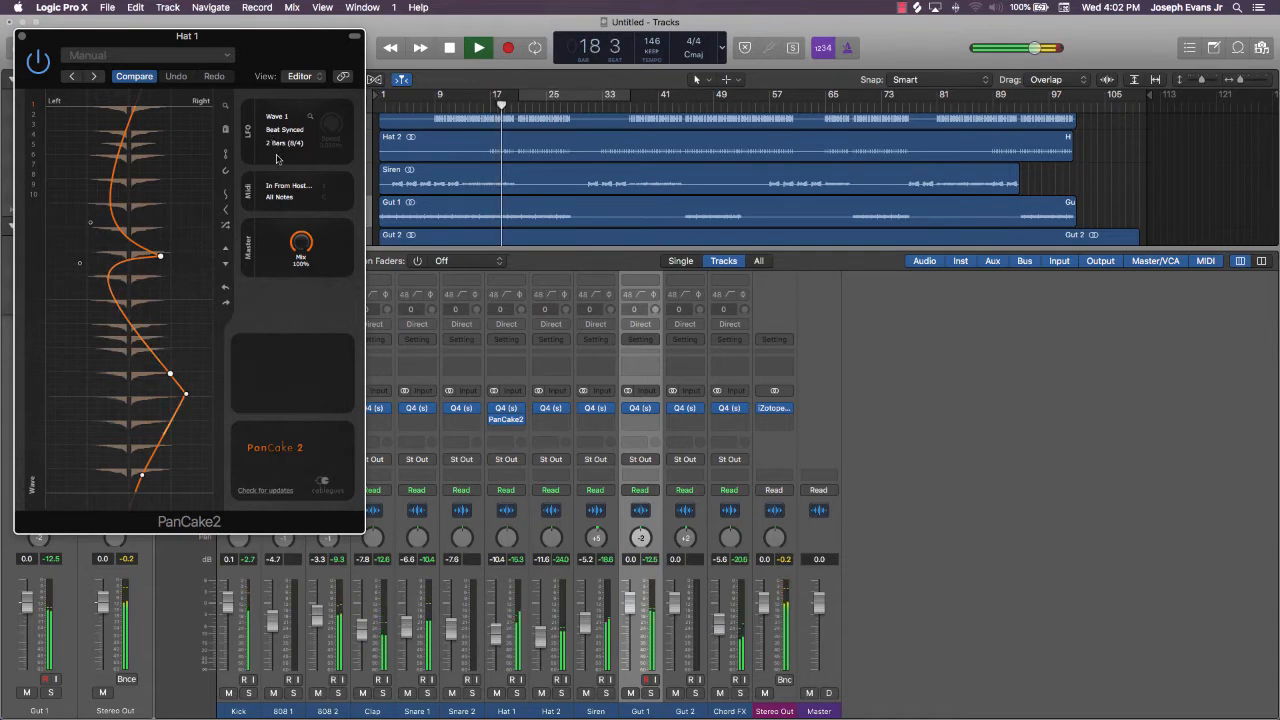
click(225, 226)
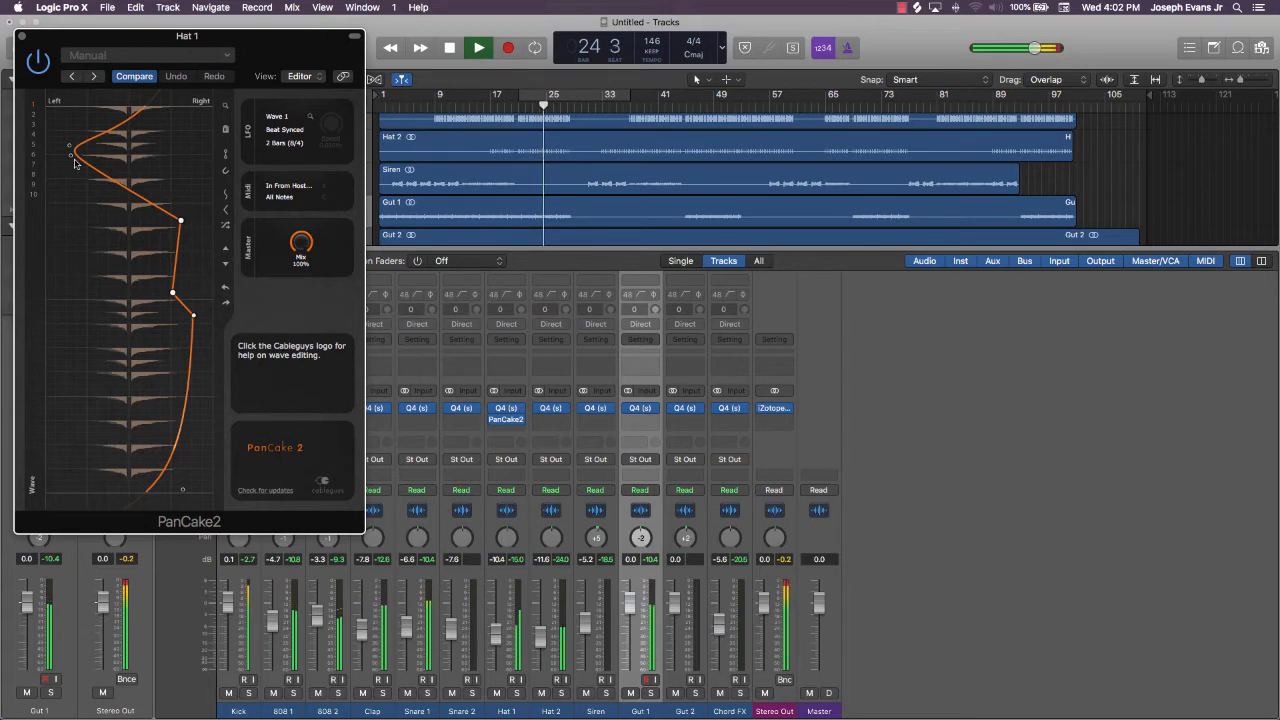
Stop playback, widen the waveform's upper curve to the left, pull the middle point to the center, and bend its adjoining segments
key(space)
drag(71, 156, 55, 204)
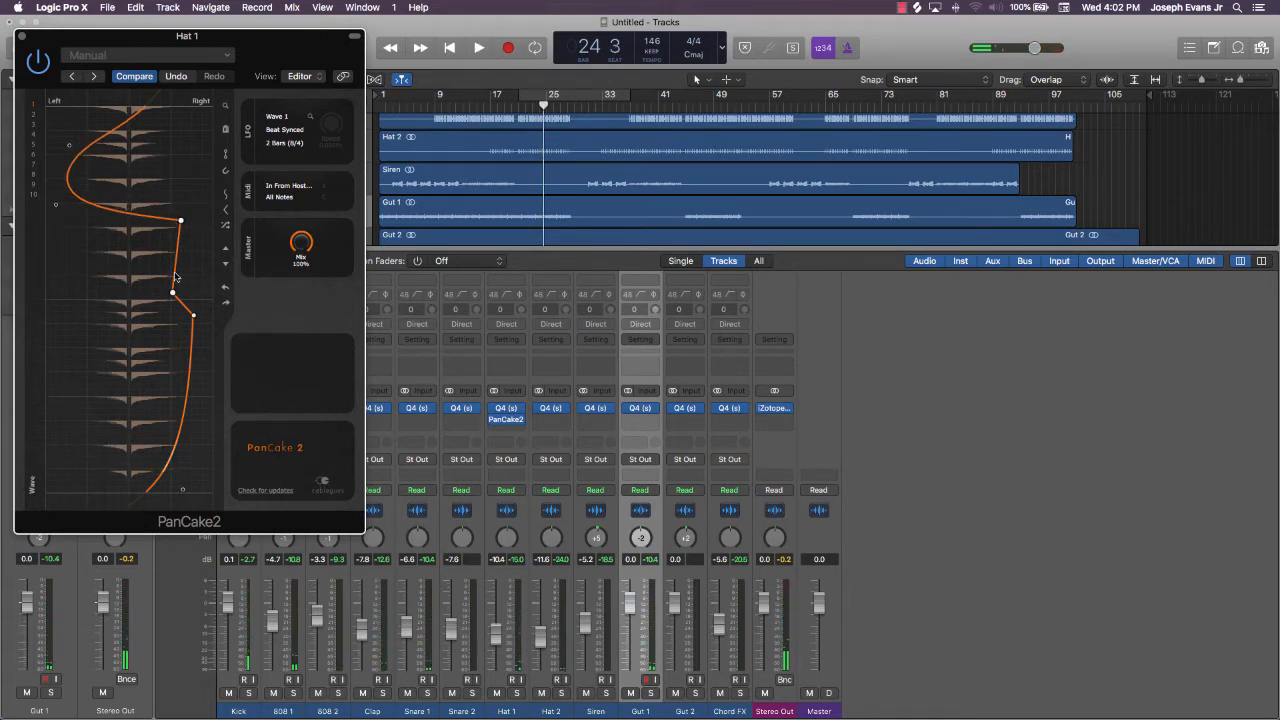
drag(173, 293, 130, 316)
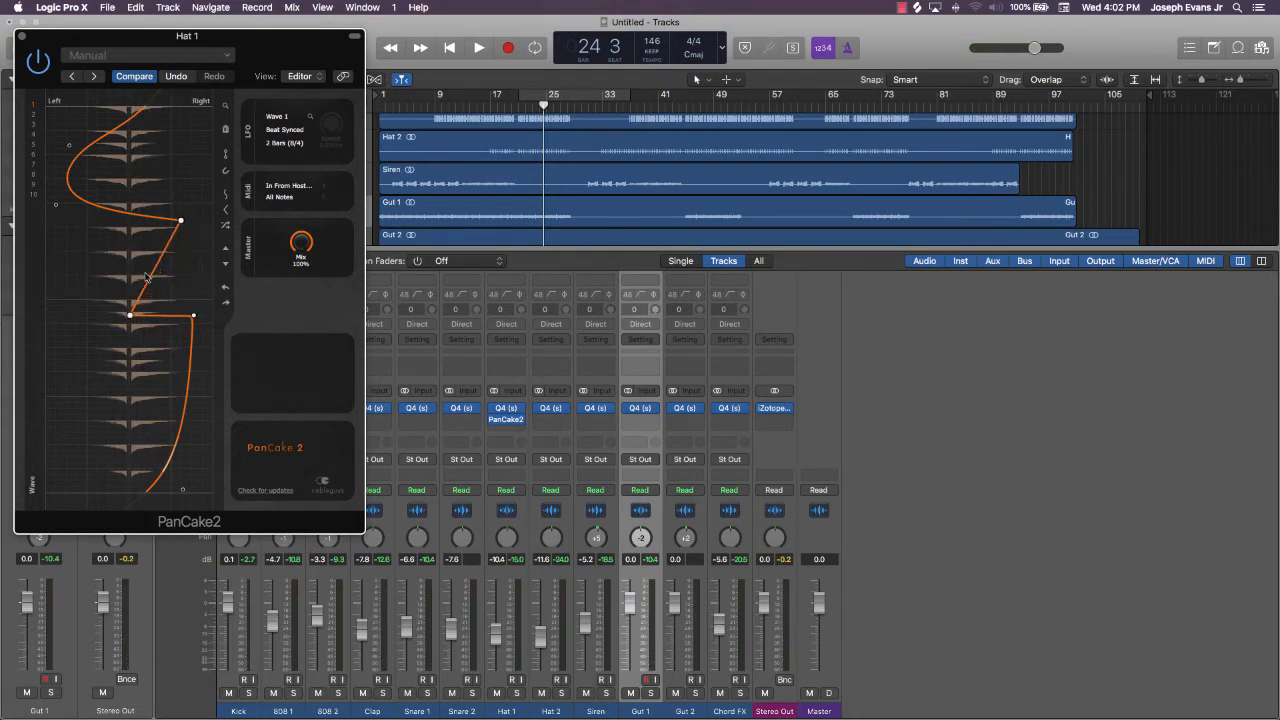
drag(153, 268, 135, 263)
click(155, 316)
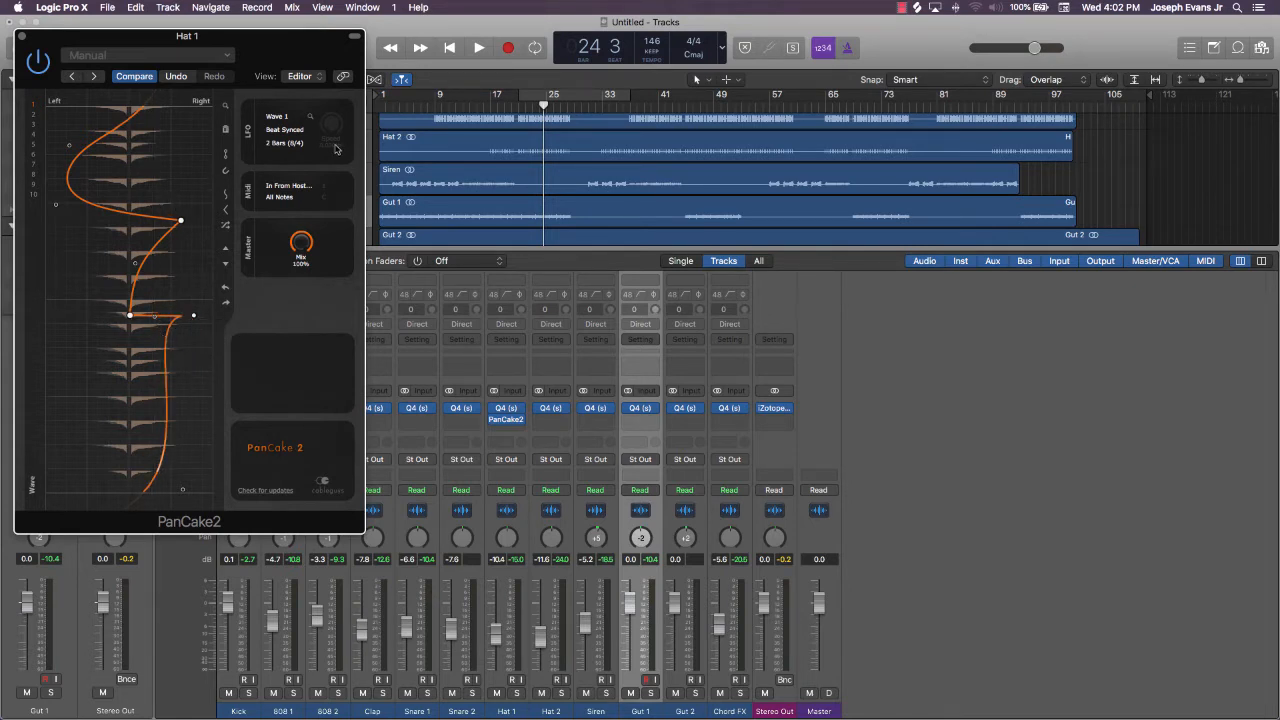
Review the LFO rate choices while keeping 2 Bars (8/4), and audition Hat 1's panning with PanCake2 closed
click(298, 145)
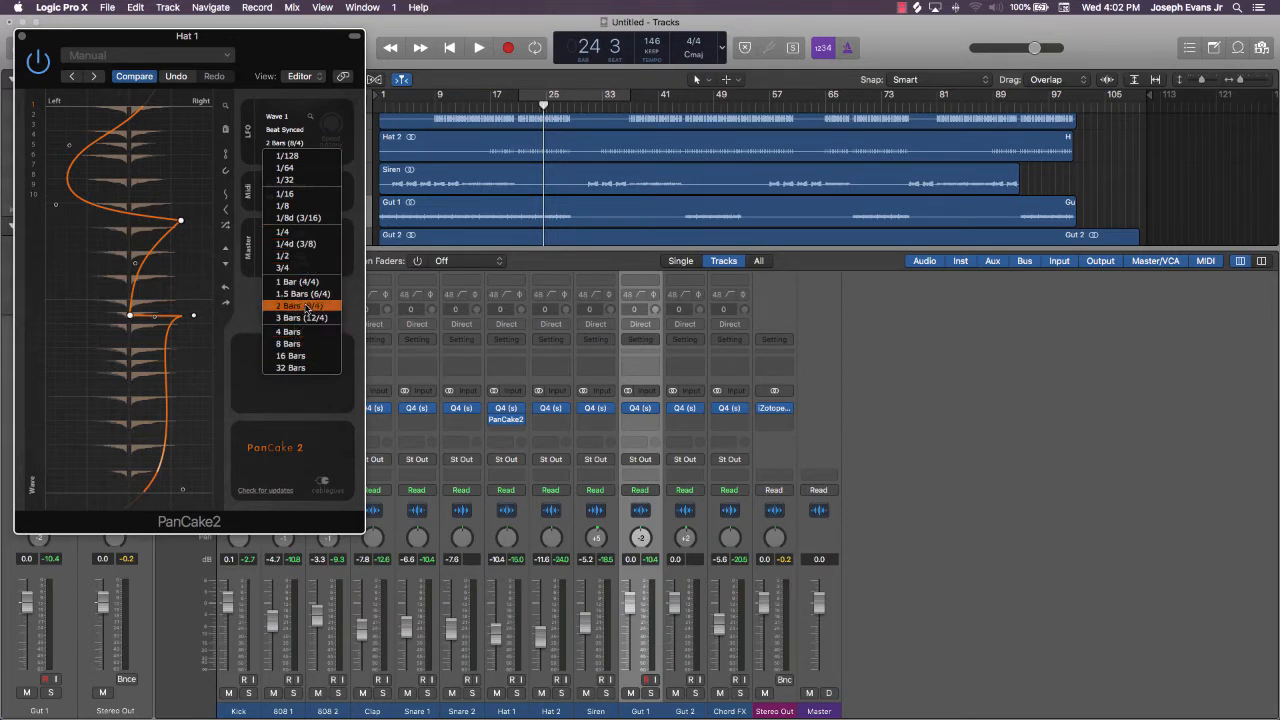
click(240, 305)
key(space)
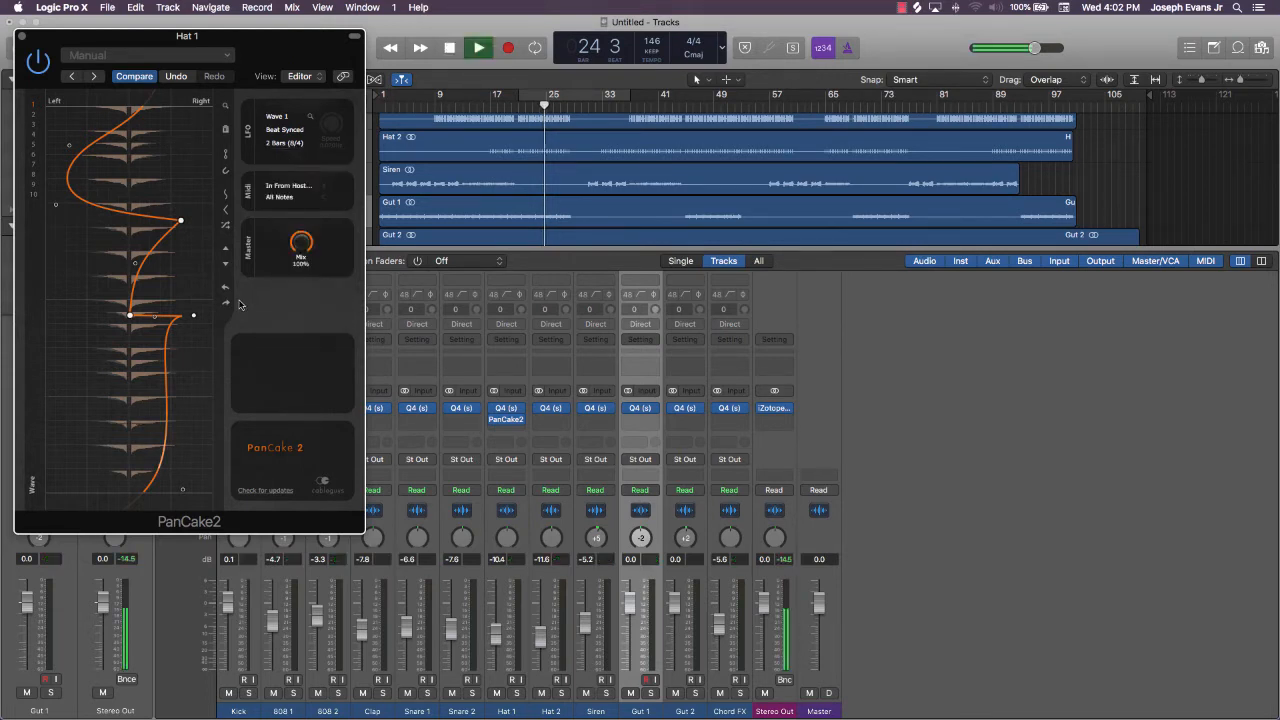
click(22, 36)
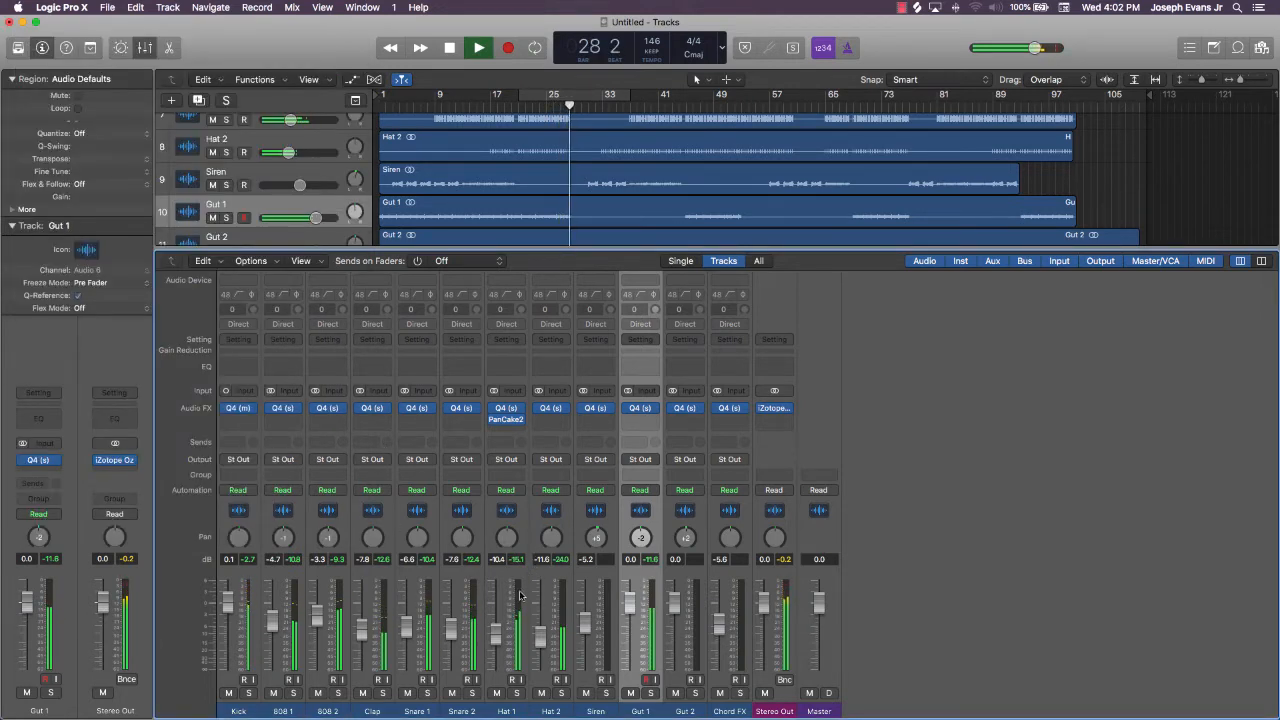
key(space)
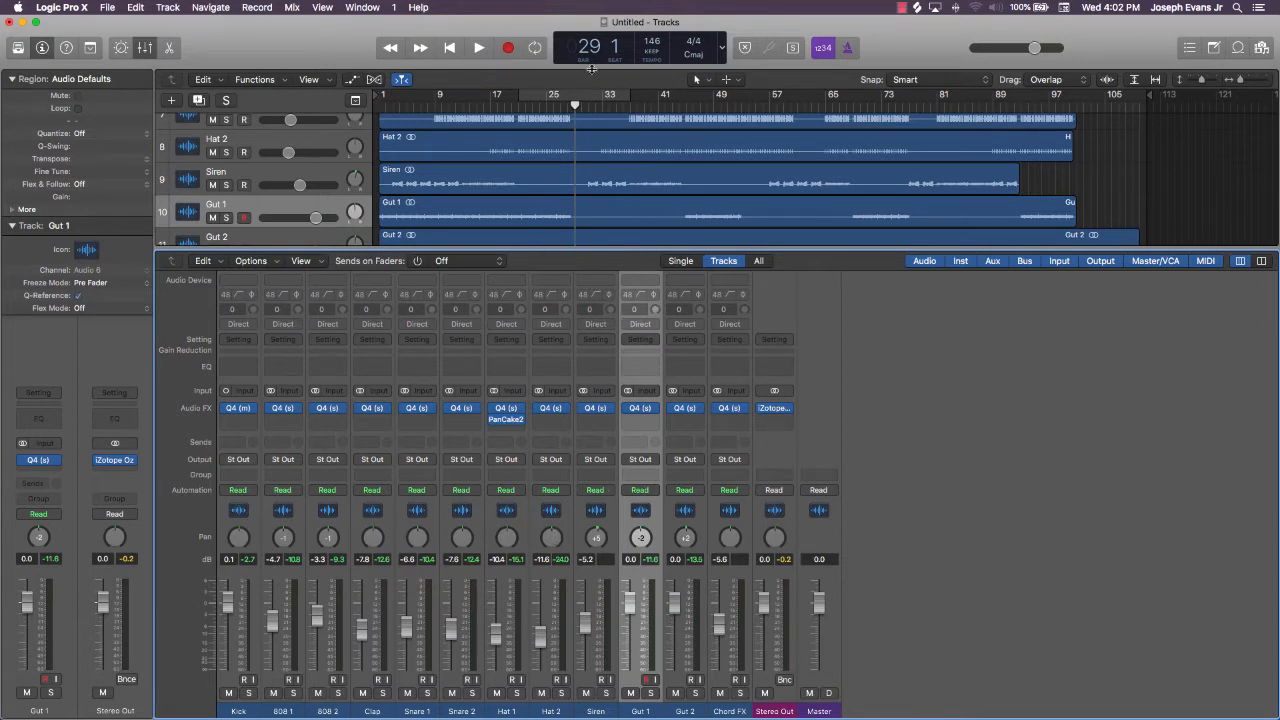
Play from around bar 33 and pan Hat 2 to +6 and Snare 1 to -3
click(604, 107)
key(space)
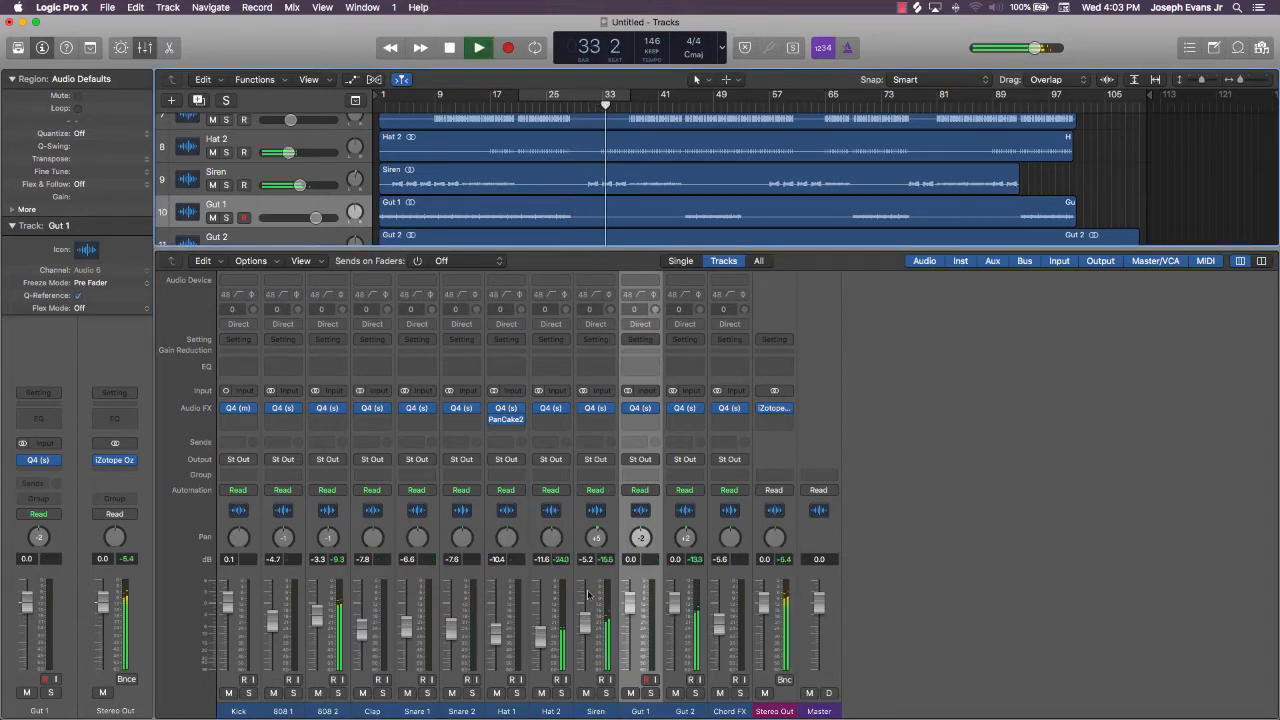
mouse_move(550, 540)
mouse_down()
mouse_move(552, 511)
mouse_move(537, 537)
mouse_up()
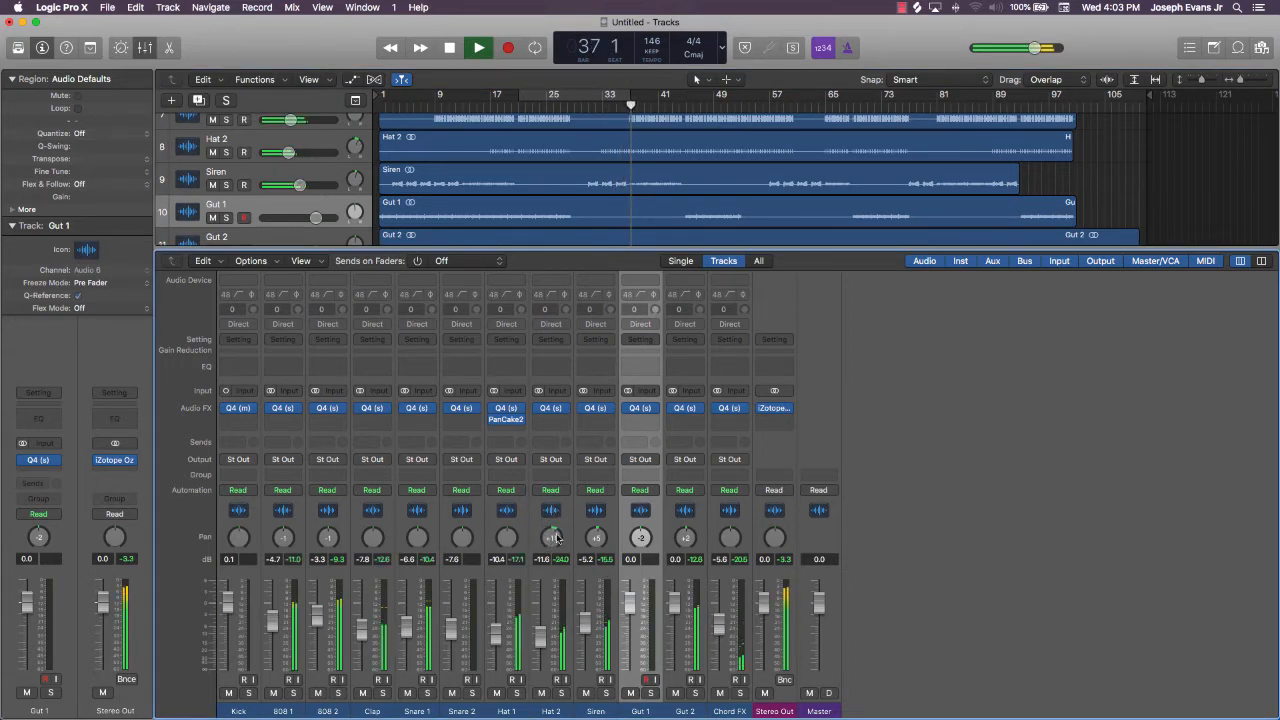
mouse_move(555, 537)
mouse_down()
mouse_move(555, 562)
mouse_move(555, 540)
mouse_up()
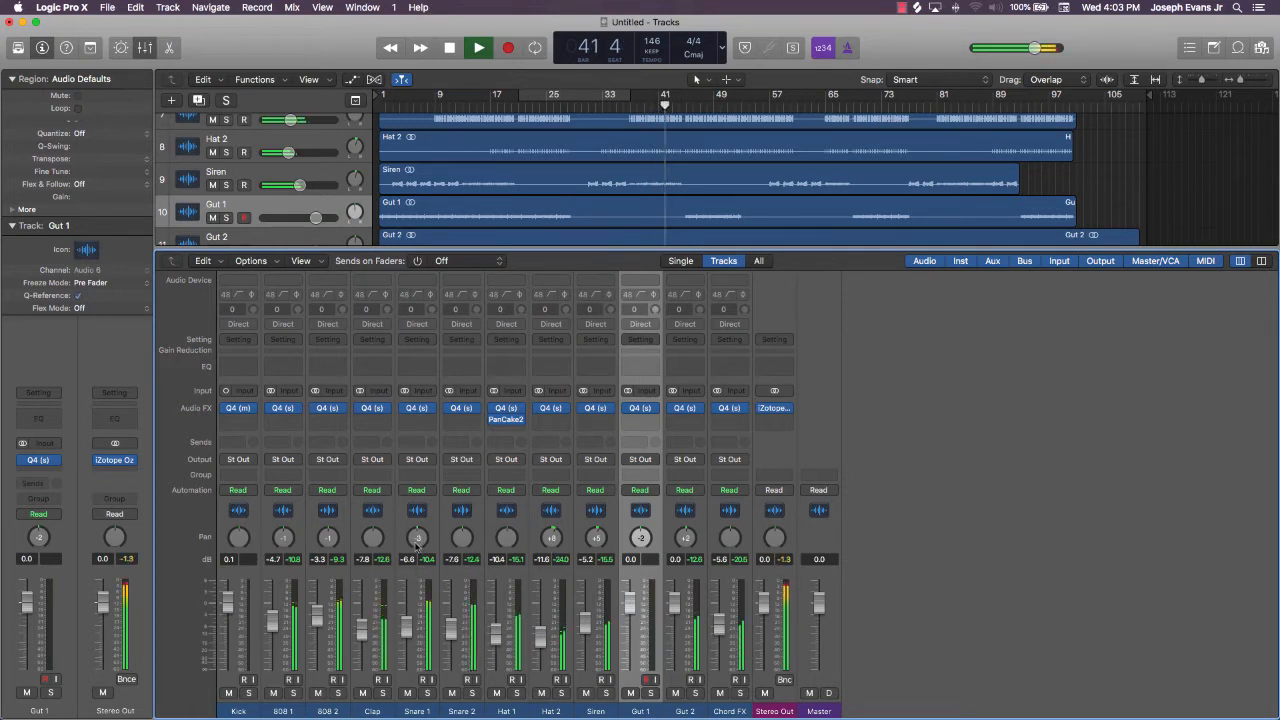
Set Snare 2's volume to -7.2 dB, and pan Snare 2 to +4, Chord FX to +9, and Clap to -3
drag(453, 628, 453, 626)
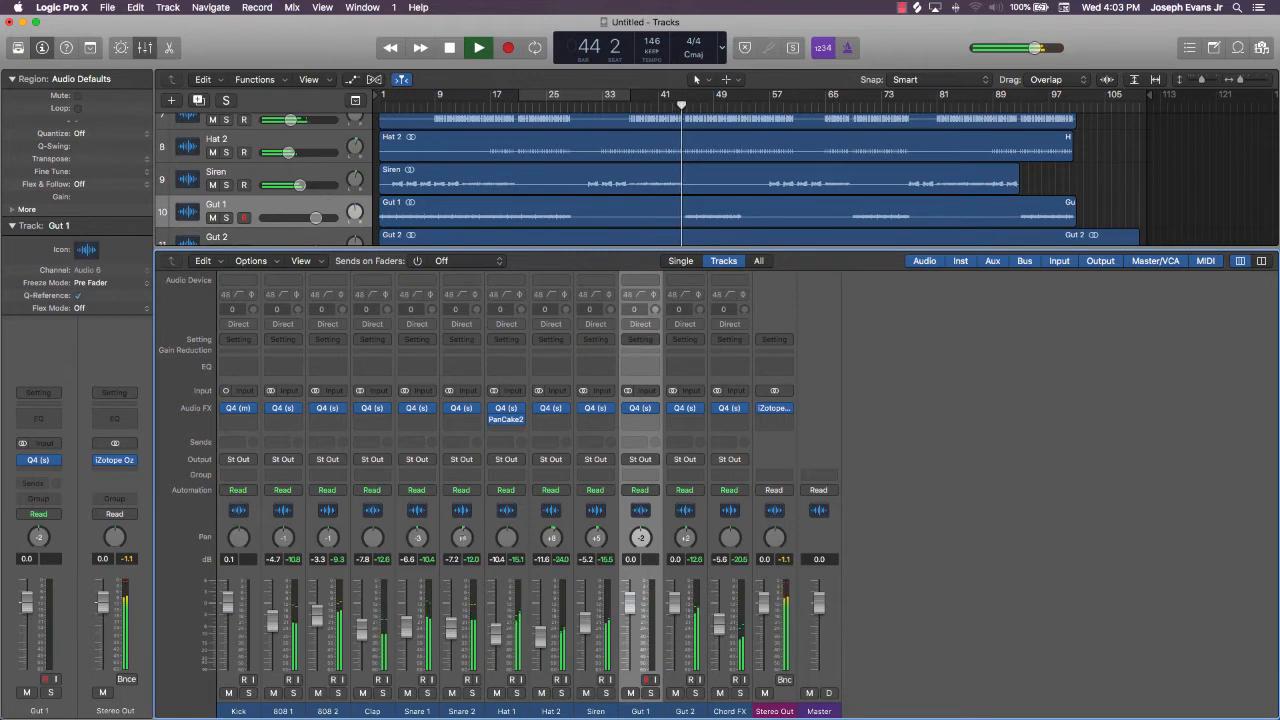
drag(461, 538, 461, 534)
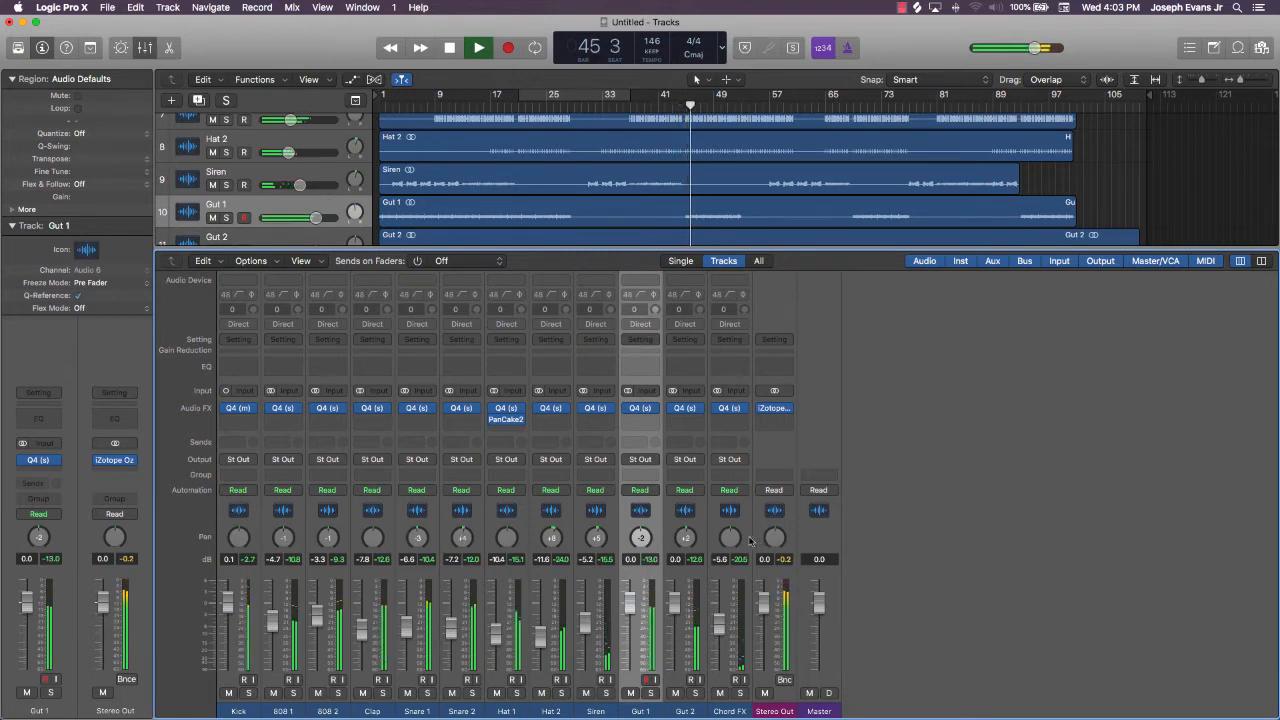
drag(729, 540, 729, 532)
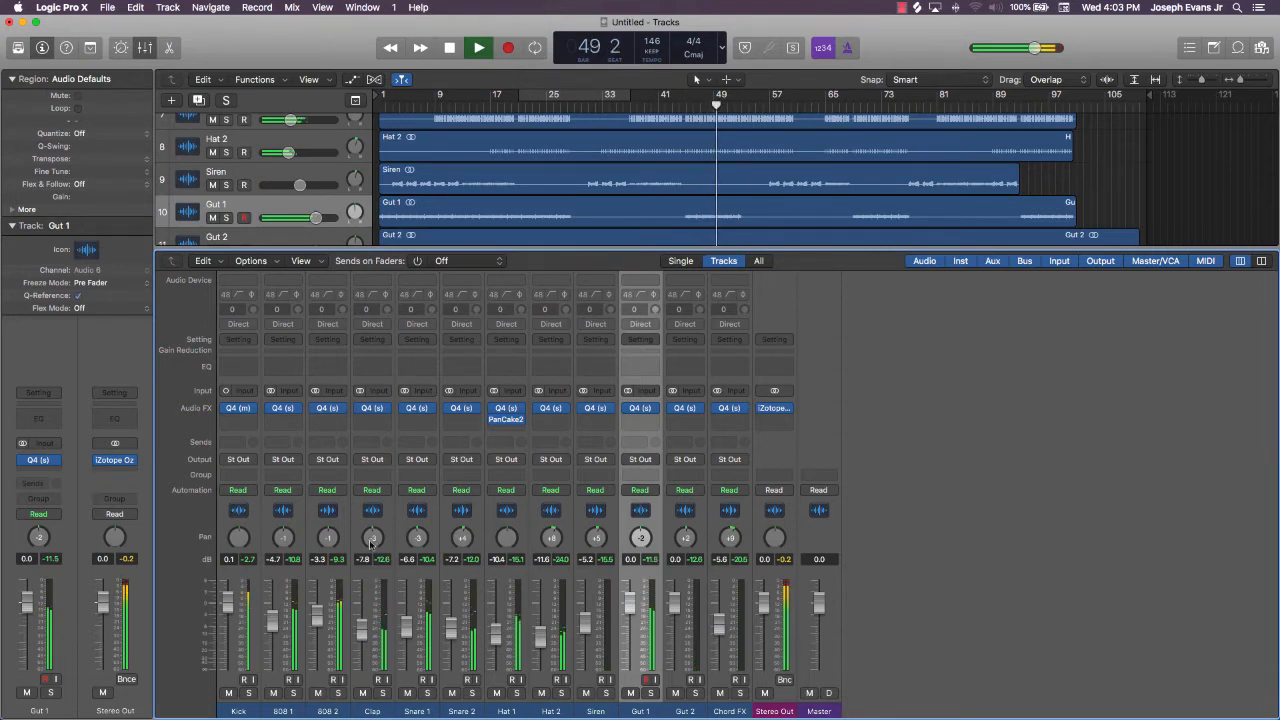
drag(369, 541, 369, 544)
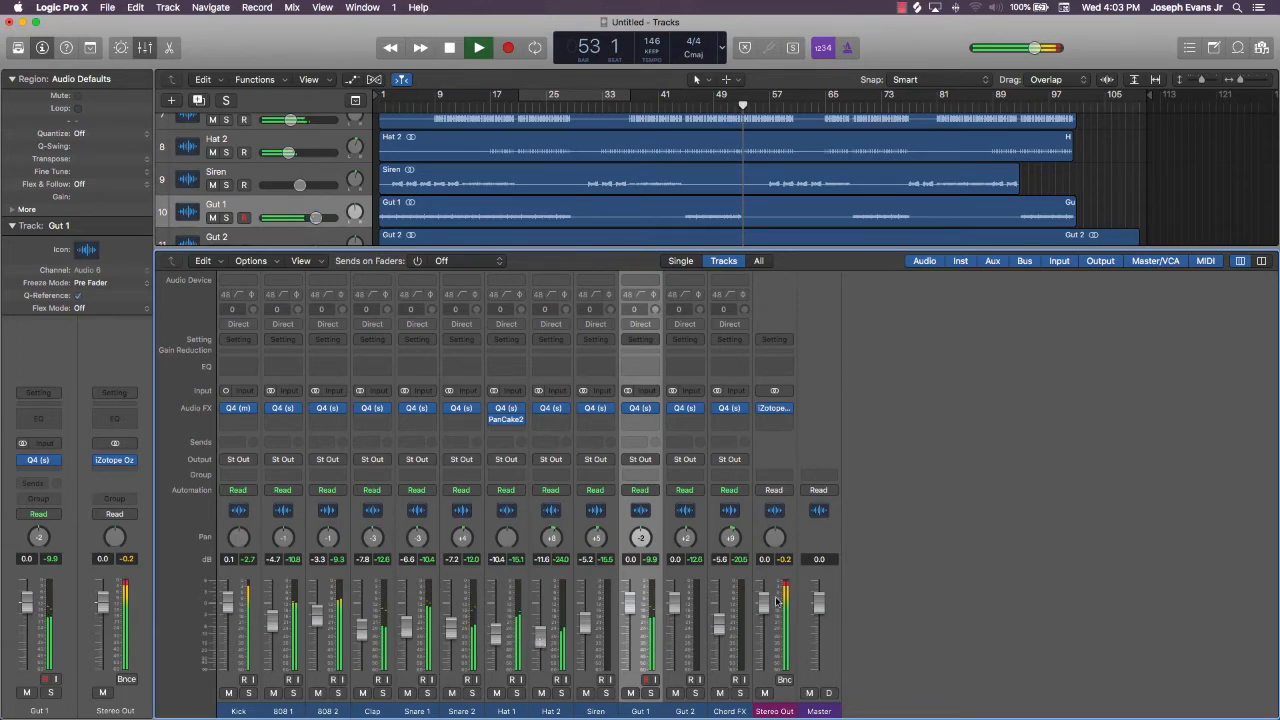
Save the project as "global - mix" in the Logic folder, organized as a folder, and save it again
key(super+s)
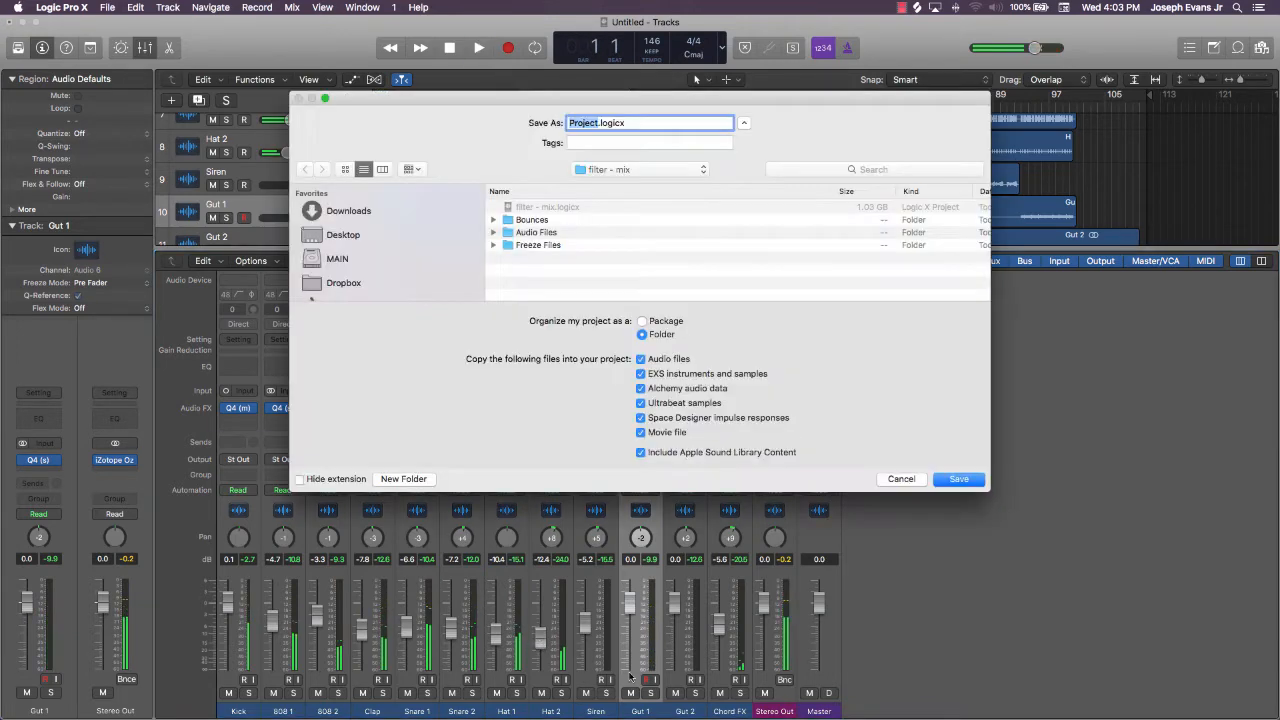
click(628, 169)
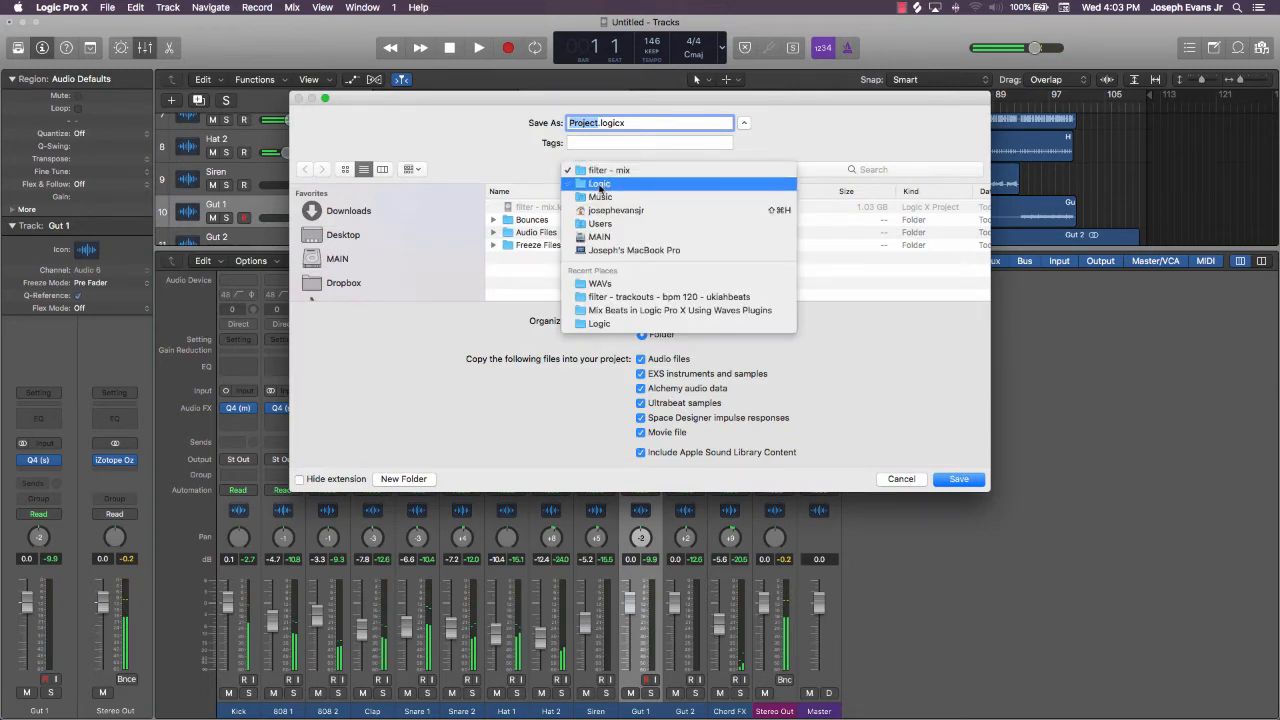
click(600, 185)
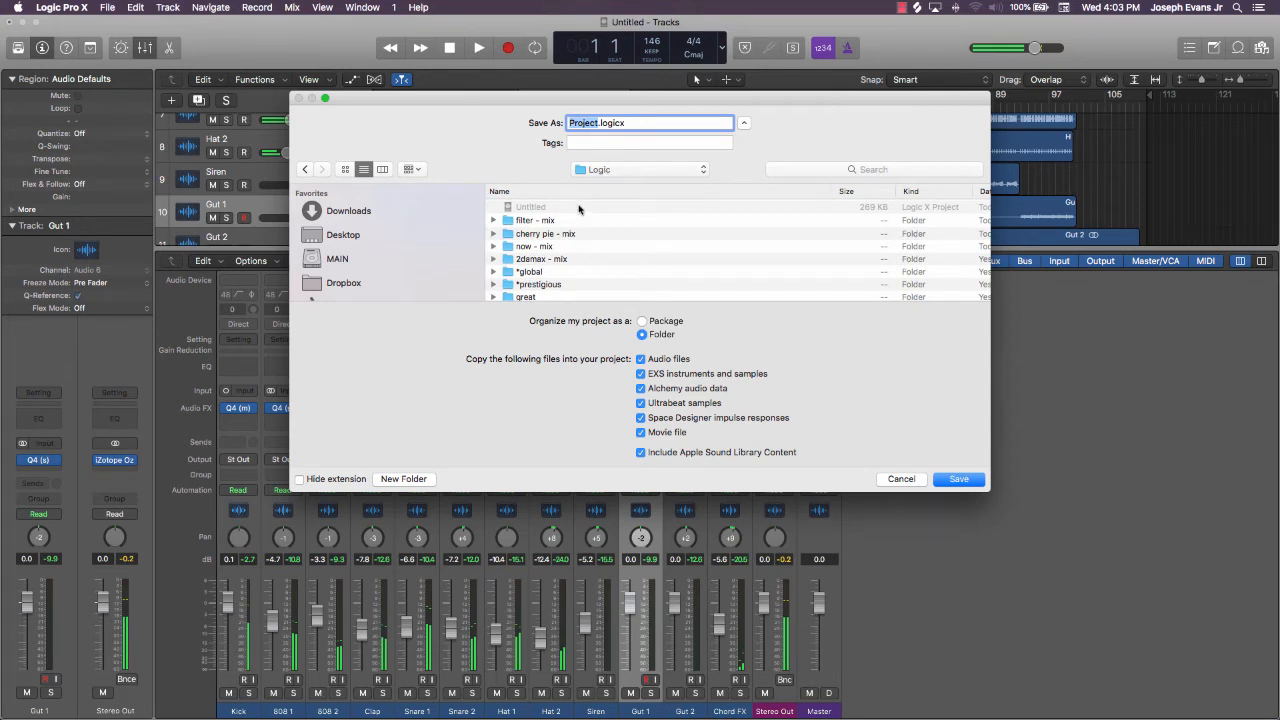
text(global - mix)
key(Return)
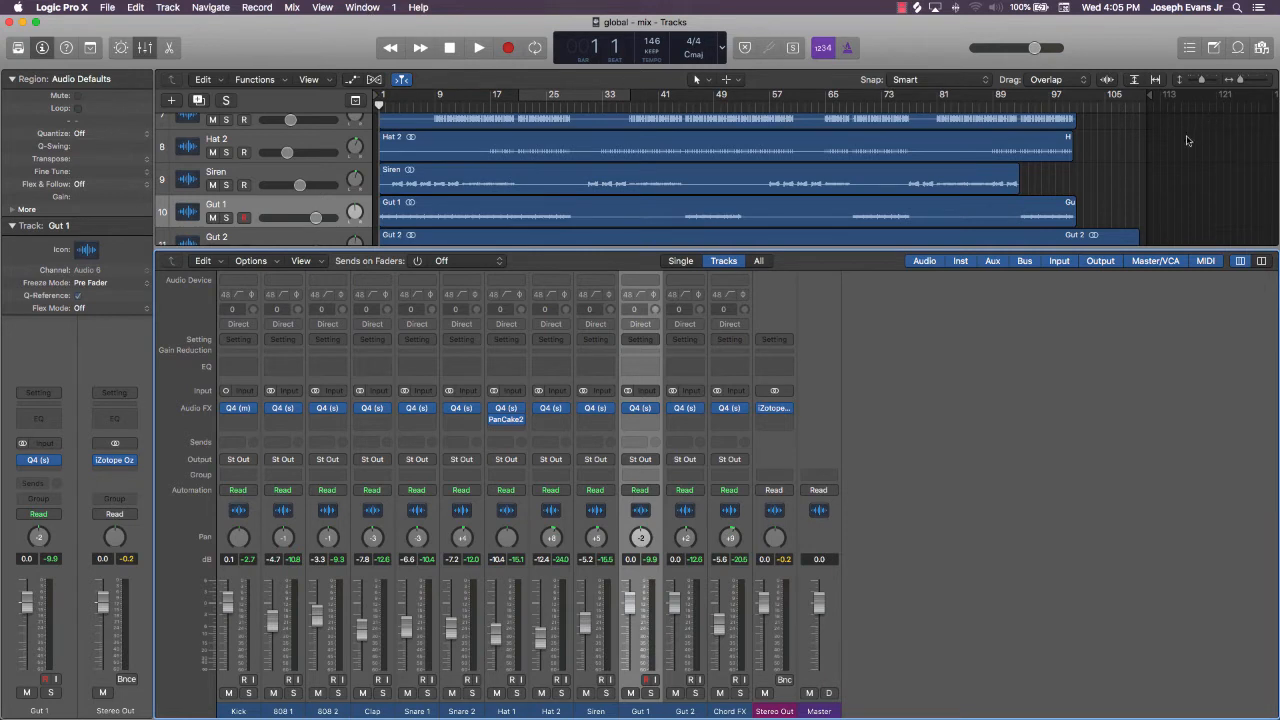
click(1110, 170)
key(super+s)
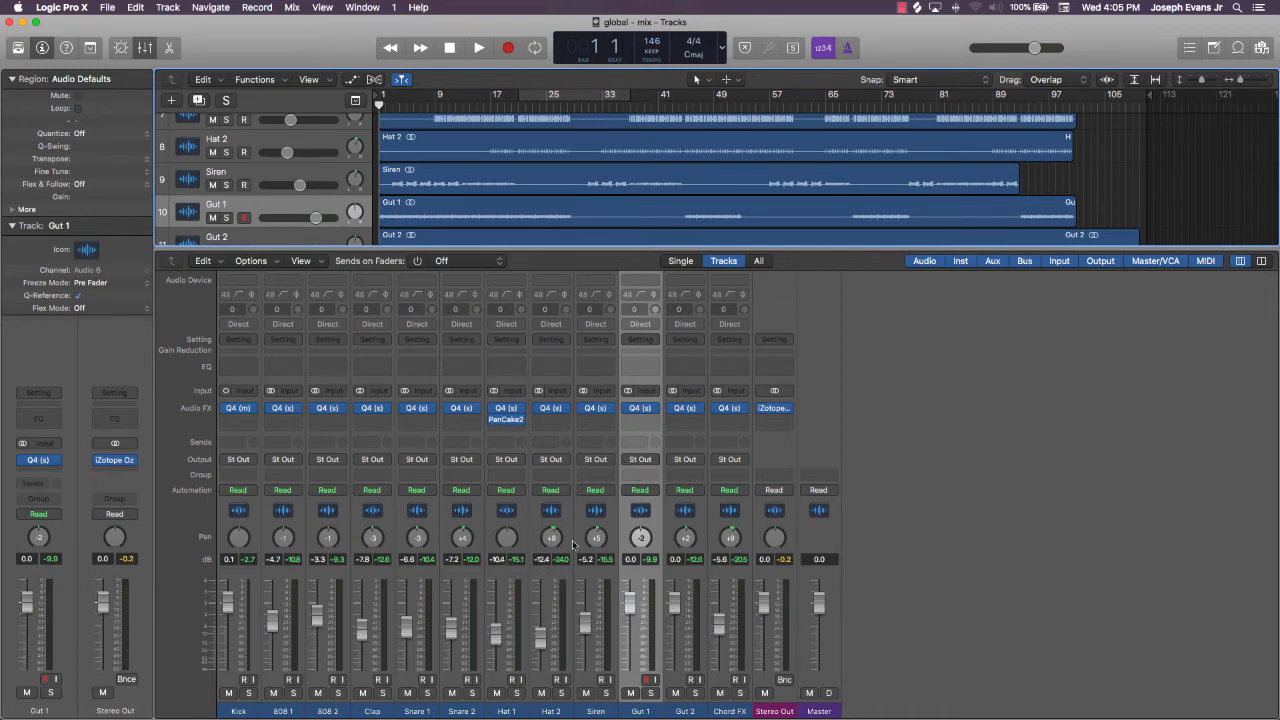
Open the plug-in choices for the empty effect slot below the Q4 on Gut 1
click(647, 420)
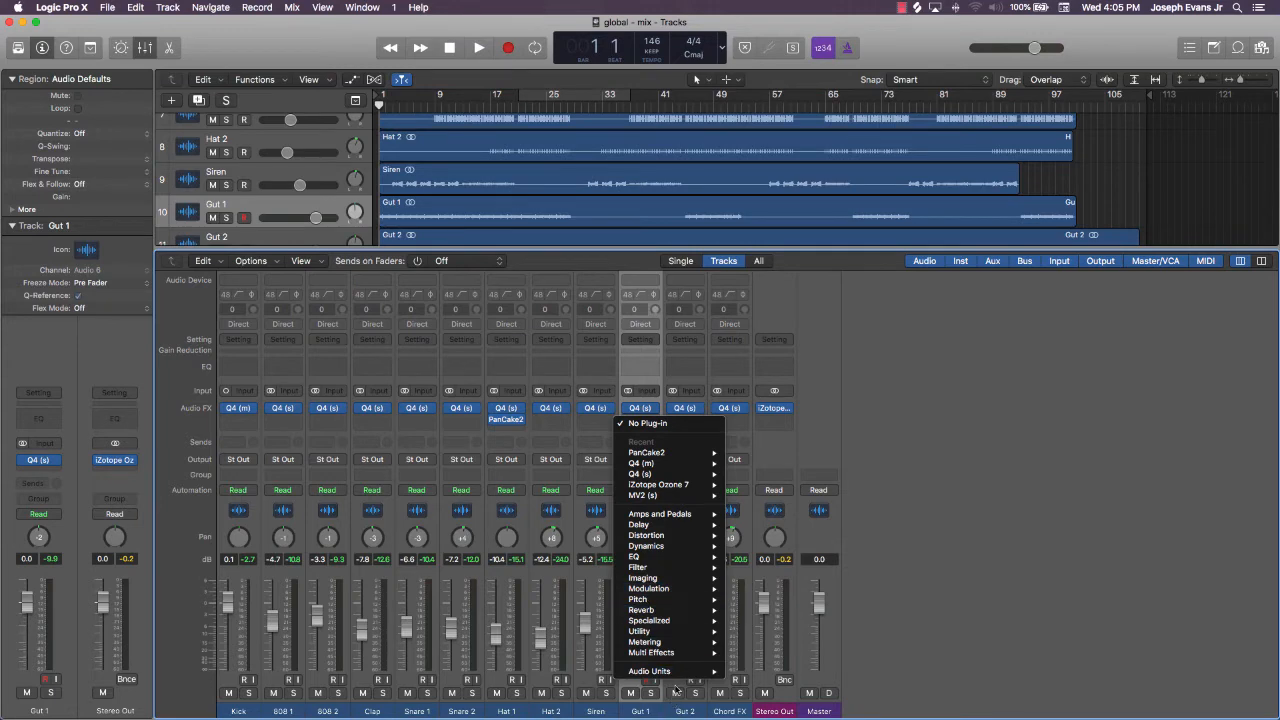
Insert the ValhallaRoom reverb in the empty second effect slot of the Gut 1 track
mouse_move(660, 671)
mouse_move(765, 673)
mouse_move(797, 695)
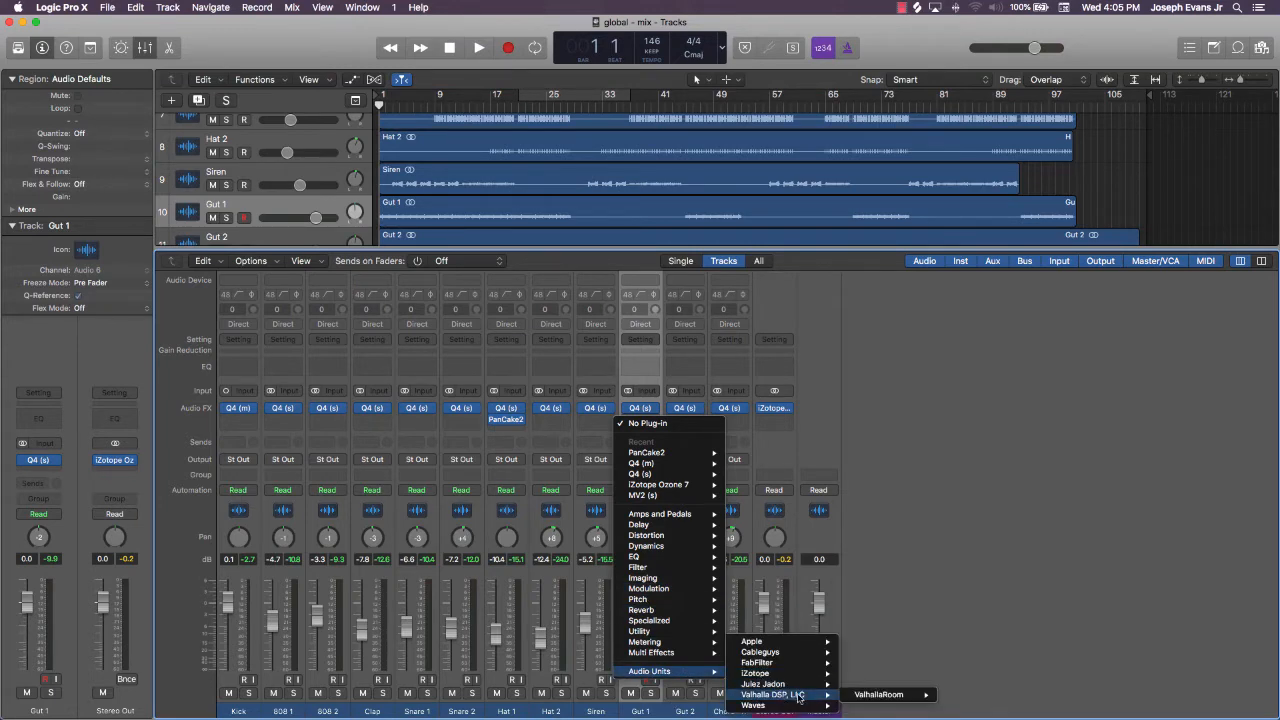
mouse_move(891, 696)
click(946, 691)
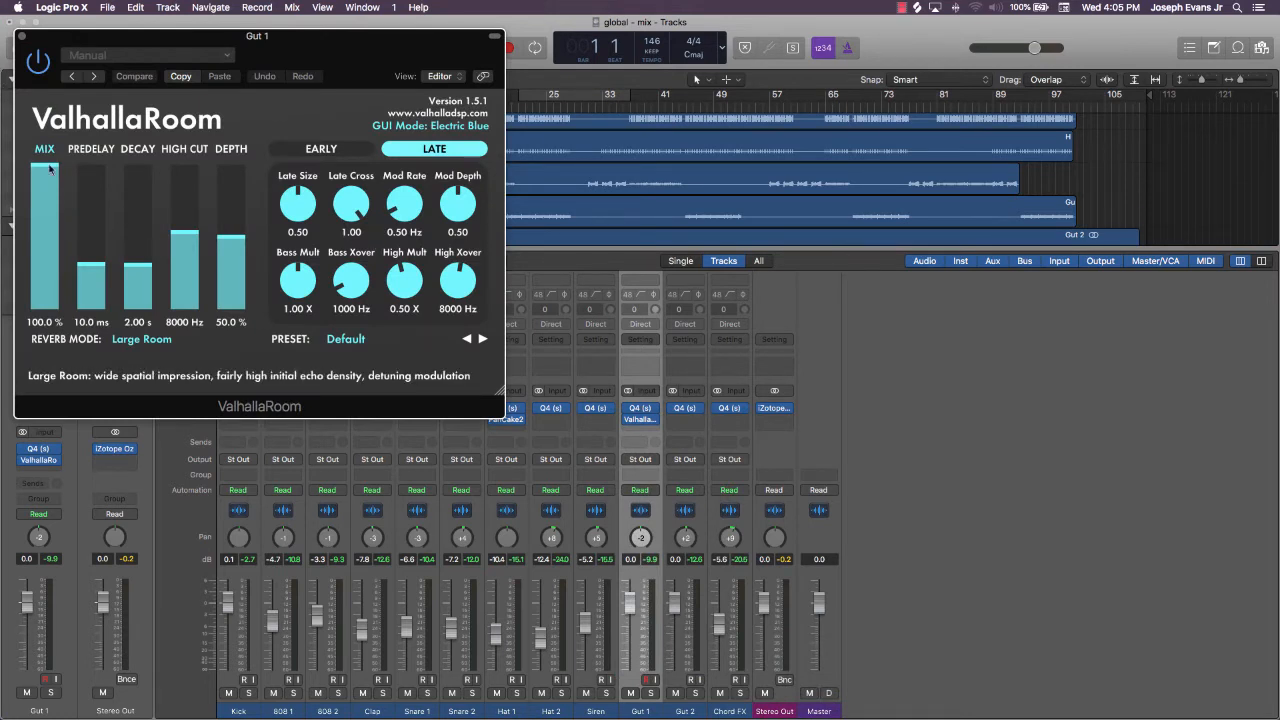
Set Gut 1's reverb to about 7.8% mix, 2.6 ms predelay, 8200 Hz high cut and 43.8% depth
click(41, 292)
drag(76, 265, 76, 288)
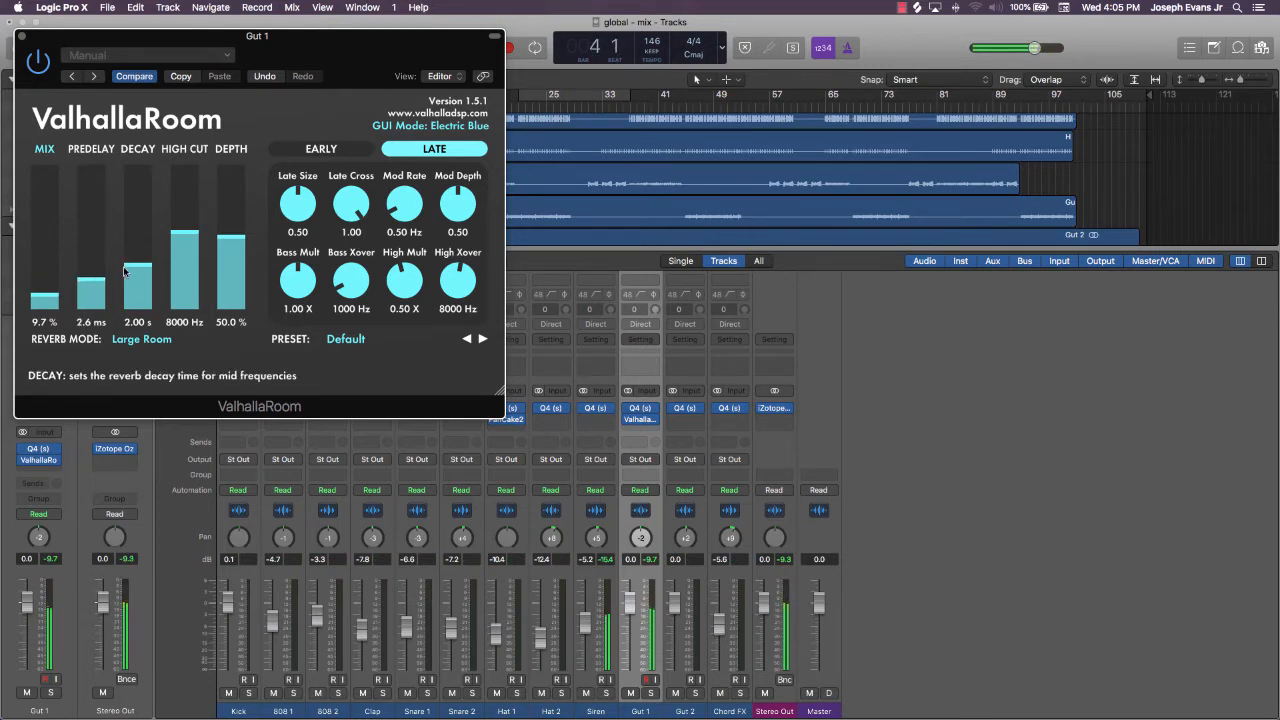
click(238, 238)
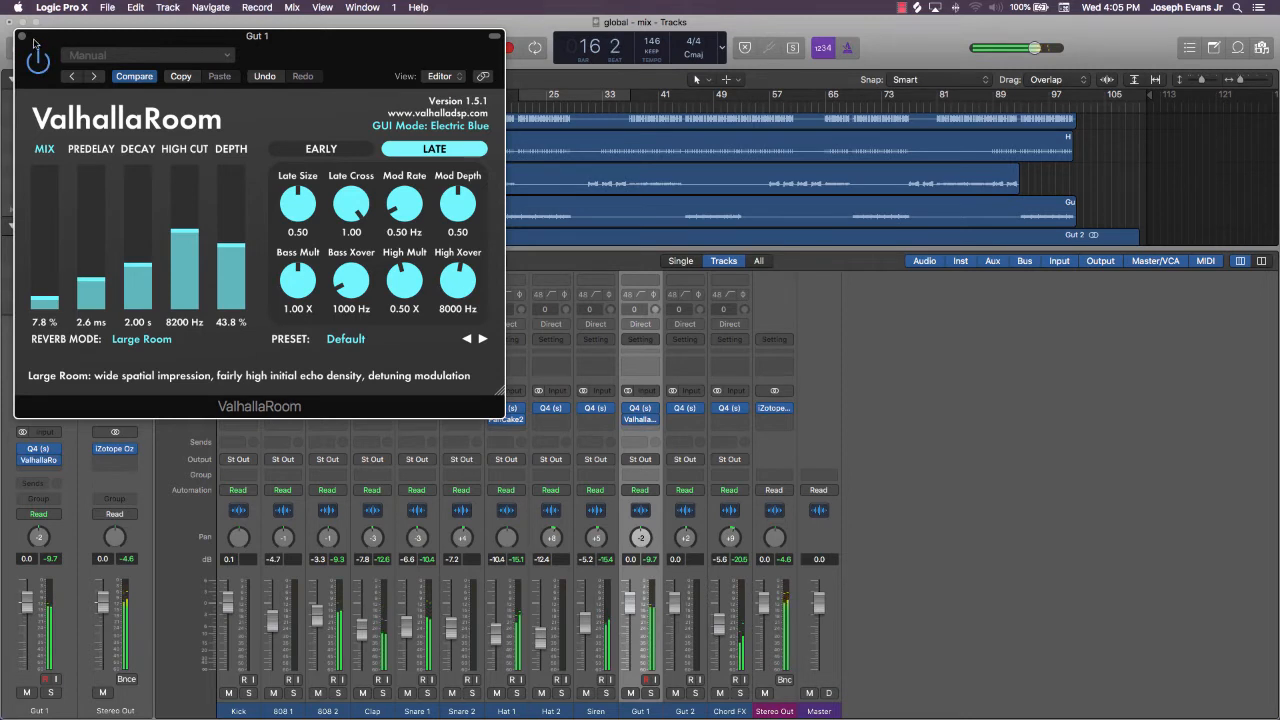
Switch Gut 1's reverb mode to Narcissus with an 18.0% mix, and raise the track's volume to 0.3 dB
drag(44, 296, 44, 257)
click(118, 341)
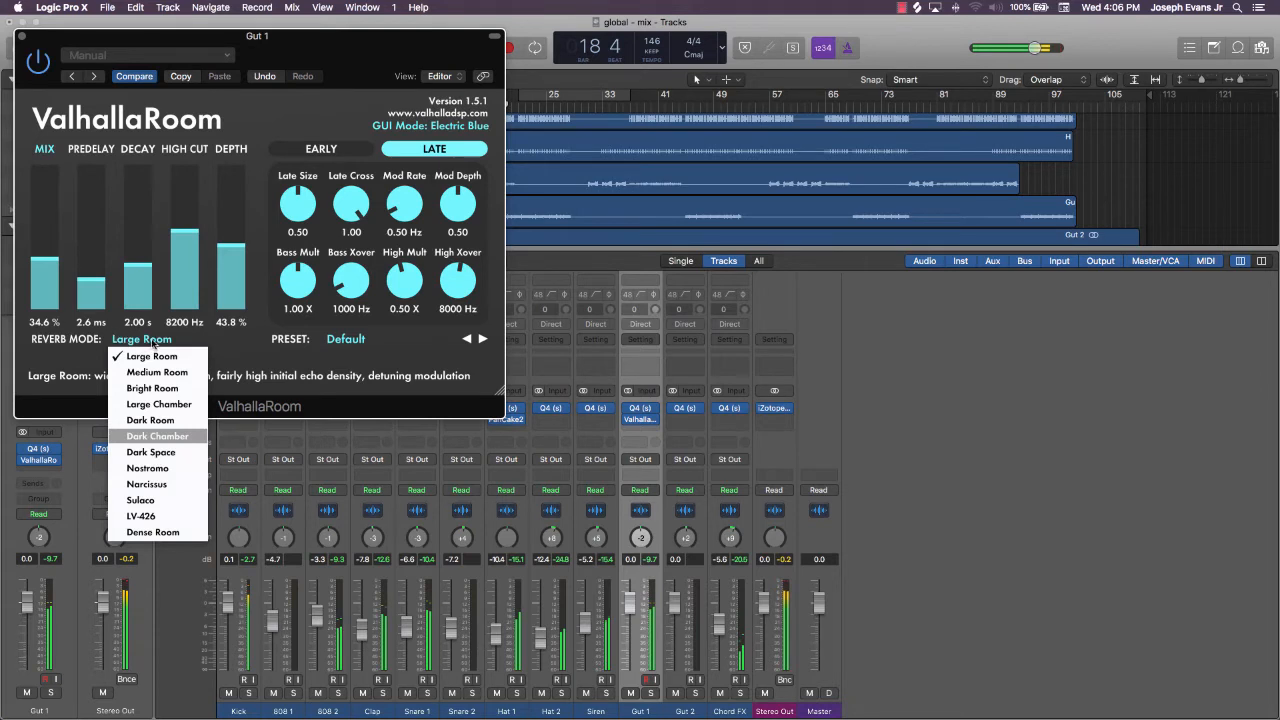
click(146, 484)
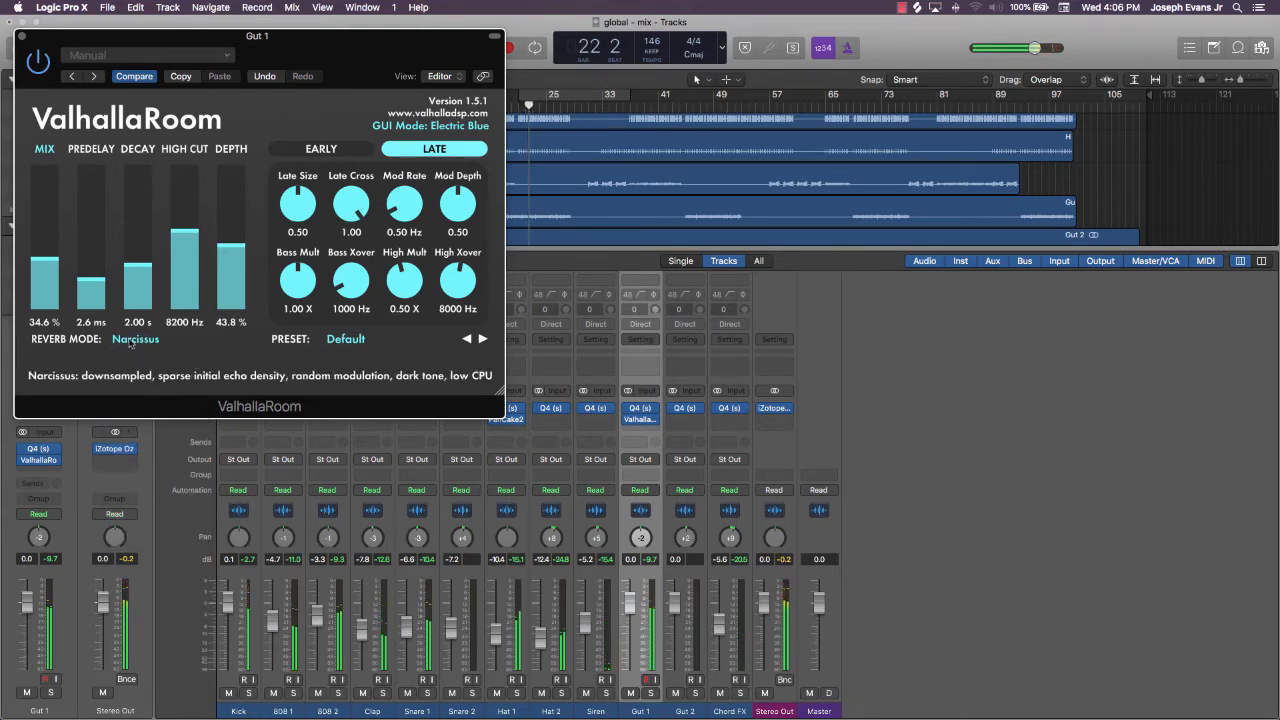
drag(47, 263, 49, 287)
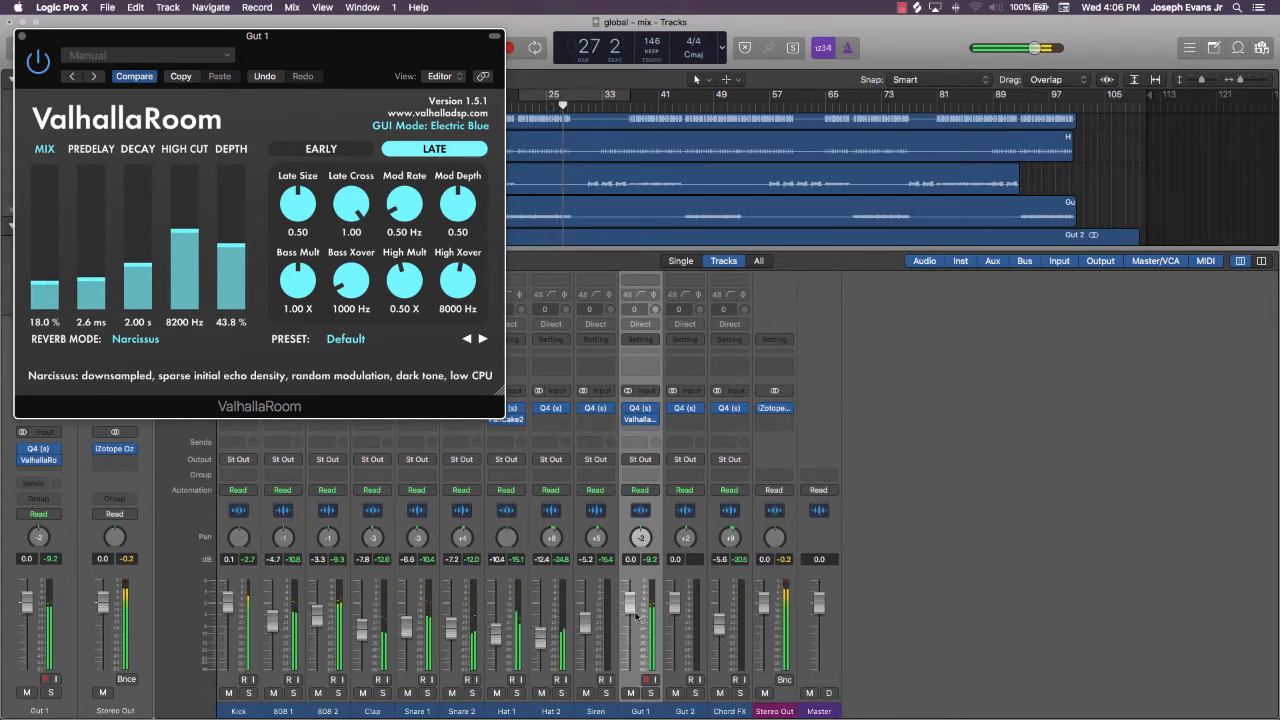
drag(631, 613, 634, 609)
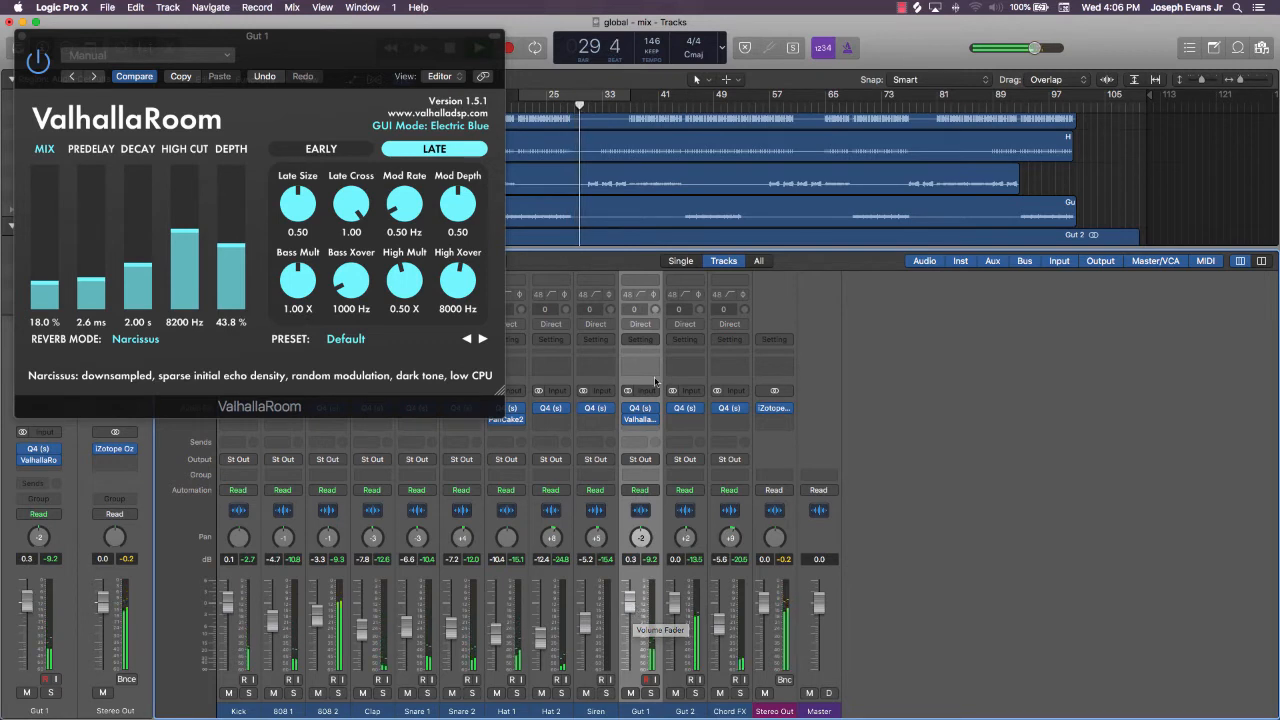
Copy Gut 1's ValhallaRoom plug-in to Gut 2 and set the Gut 2 reverb mix to 8.8%
mouse_move(639, 421)
drag(641, 422, 682, 422)
click(684, 419)
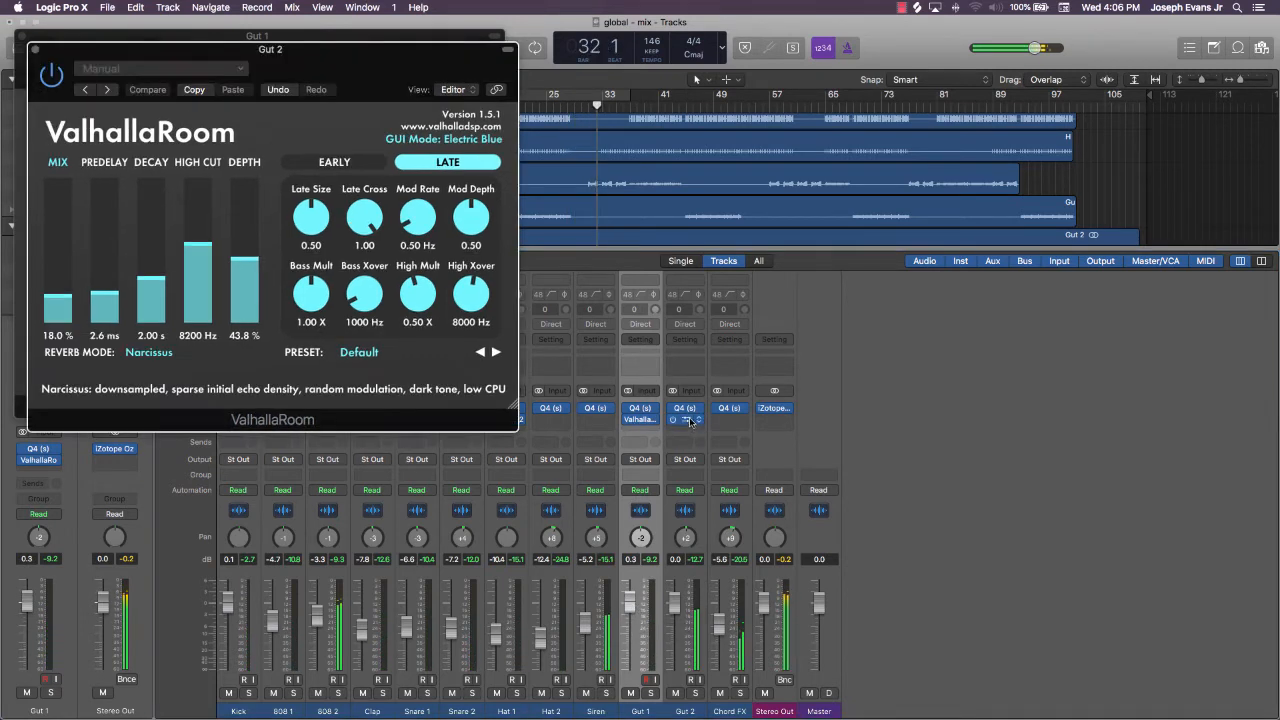
click(62, 312)
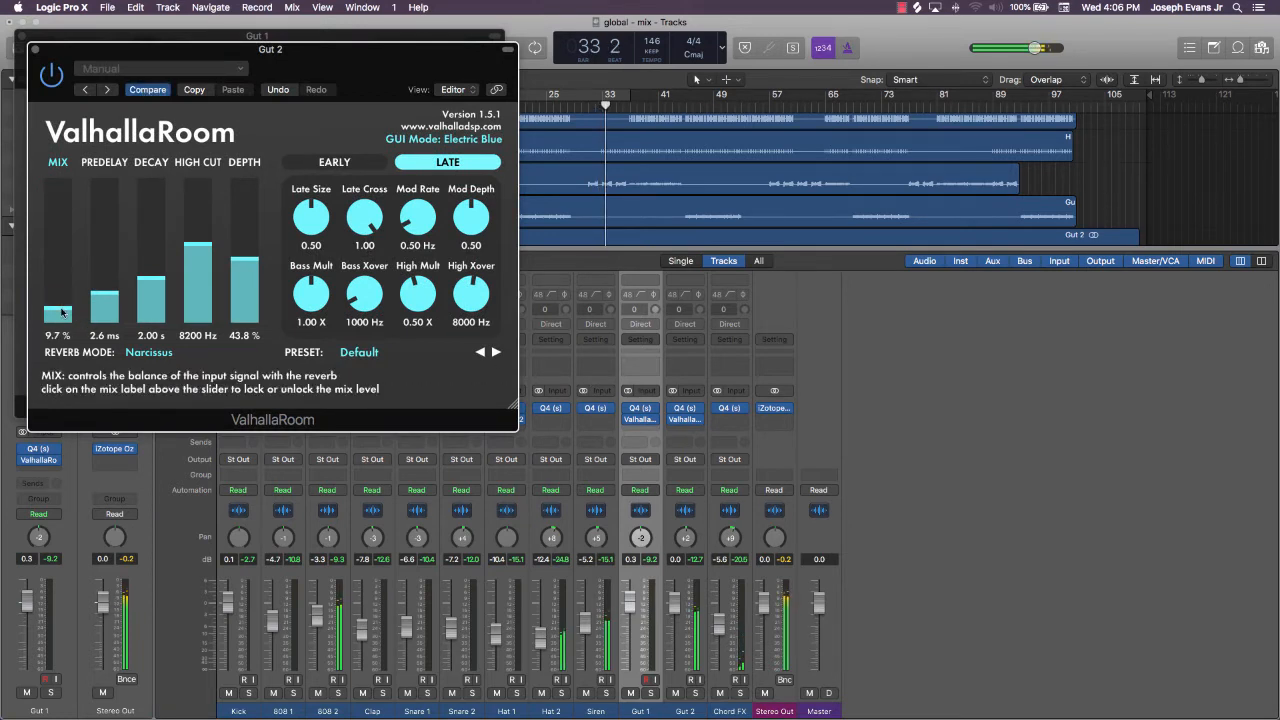
drag(61, 313, 61, 314)
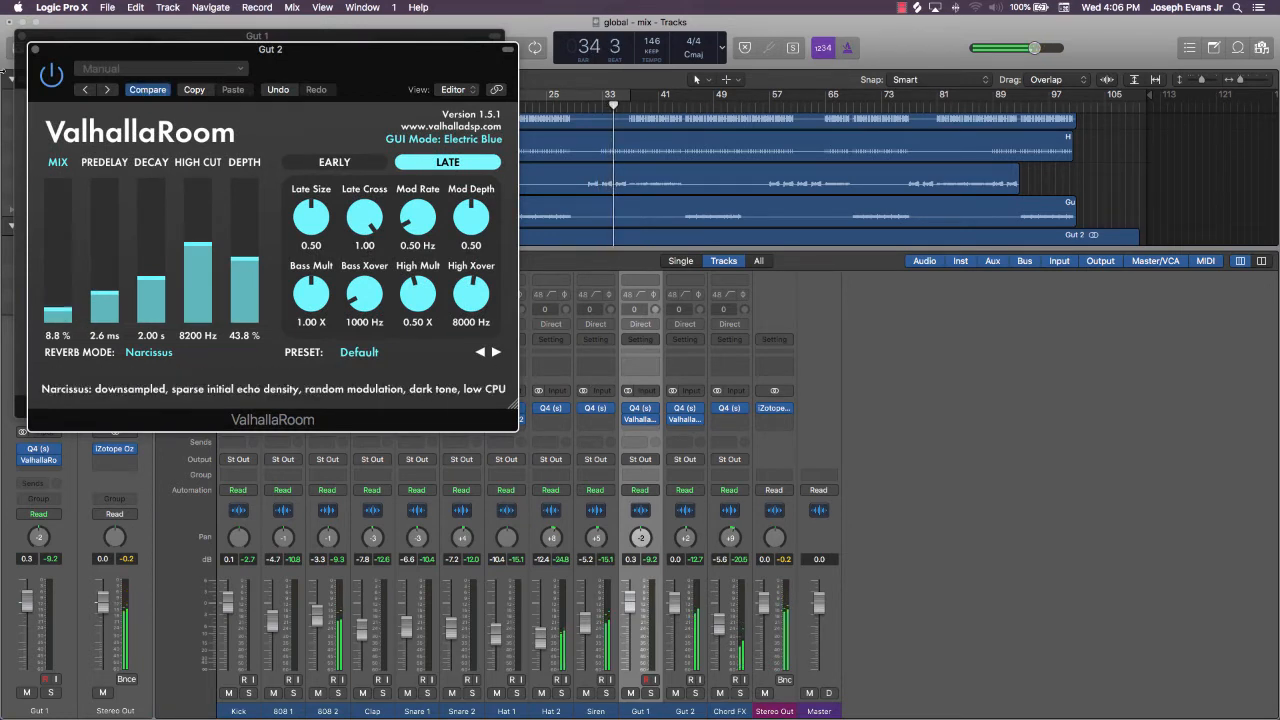
Paste Gut 2's ValhallaRoom settings into Gut 1's reverb and close both plug-in windows
click(167, 38)
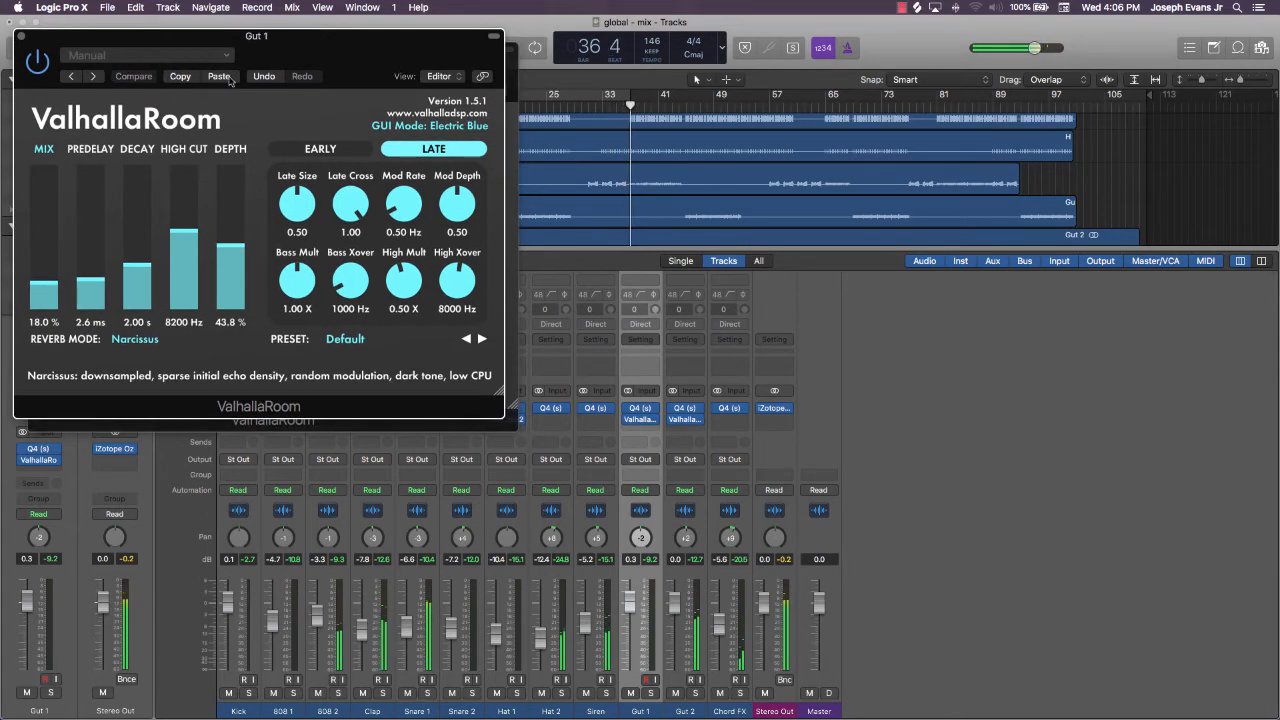
click(21, 37)
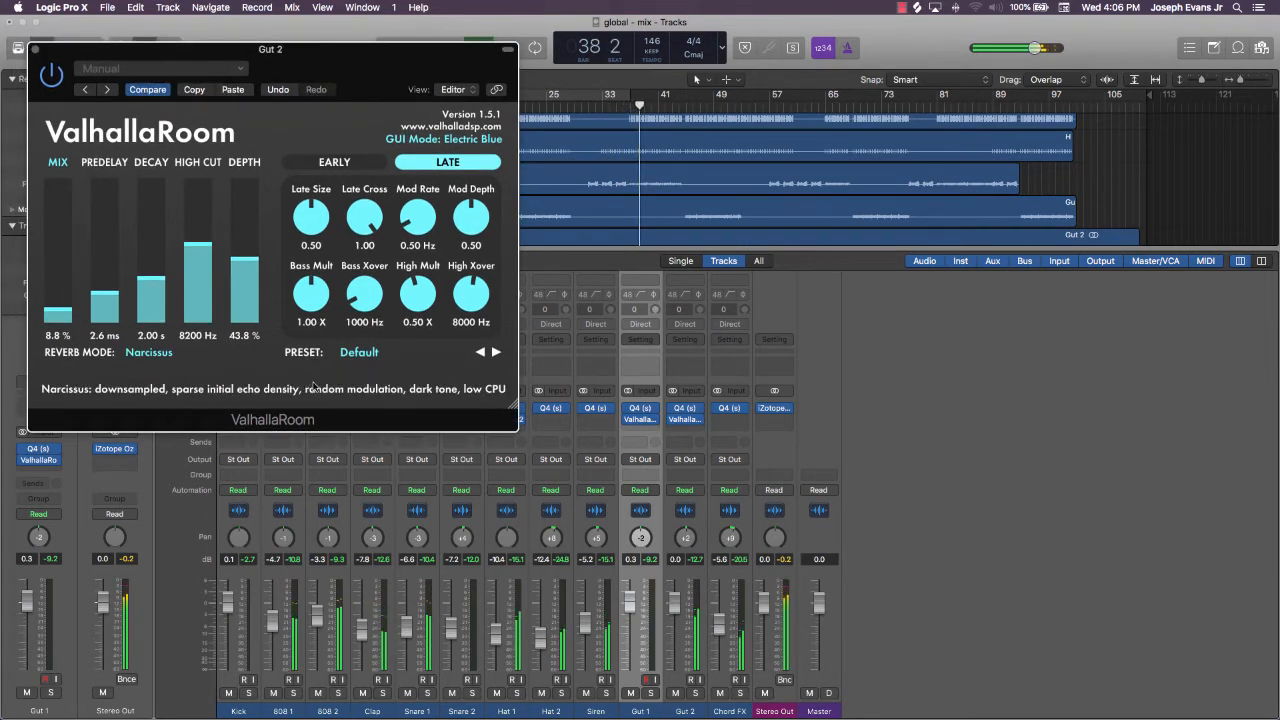
click(35, 49)
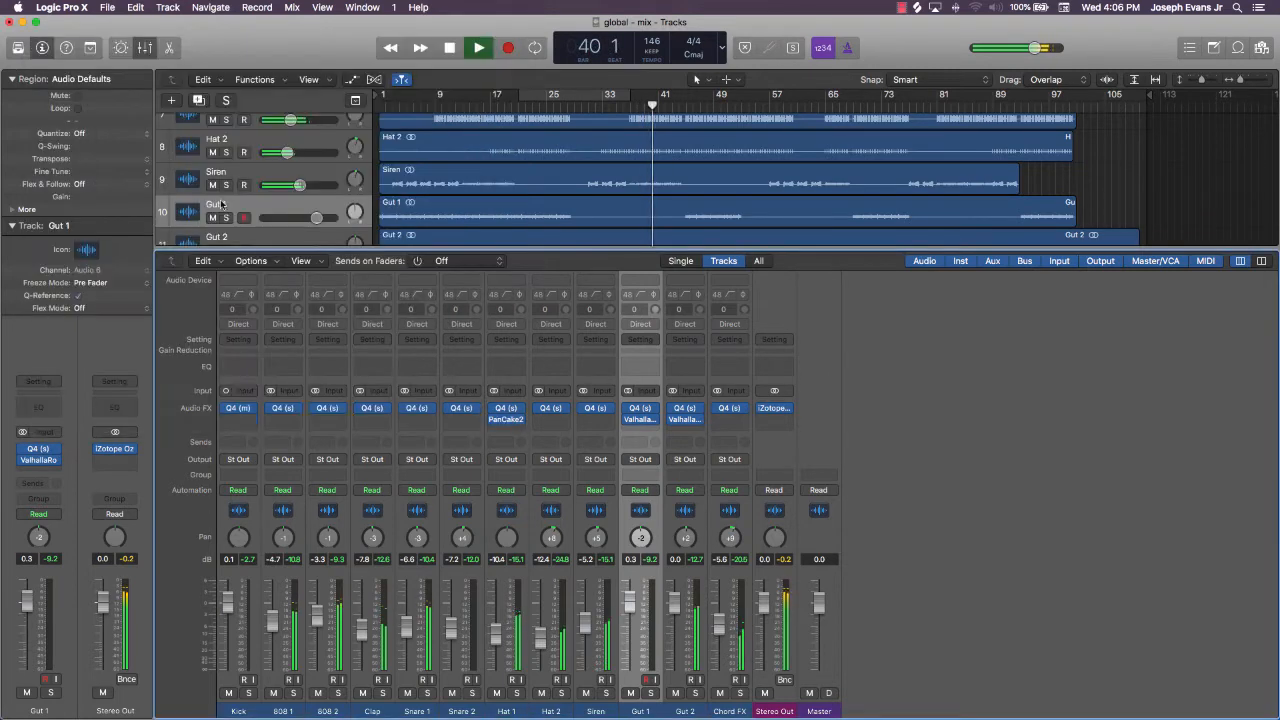
Lower the low-cut frequency of Snare 1's Q4 equalizer to about 154 Hz and close the plug-in
click(418, 410)
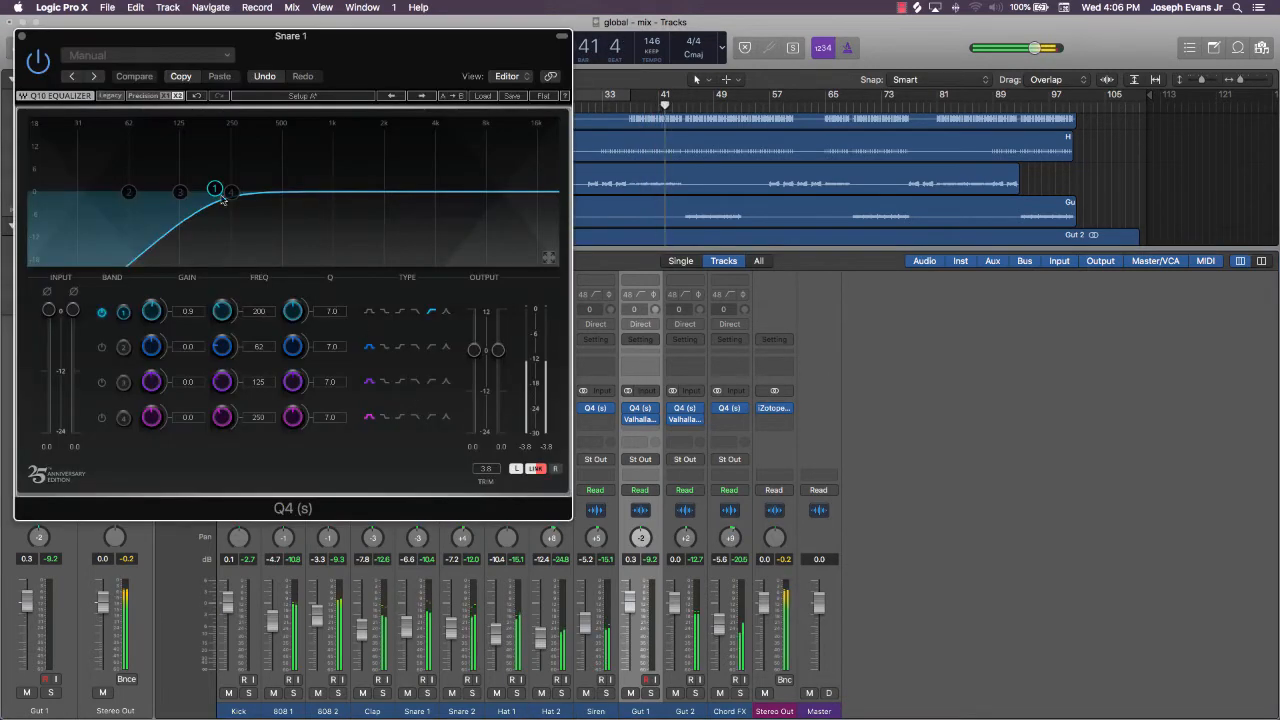
drag(221, 197, 196, 188)
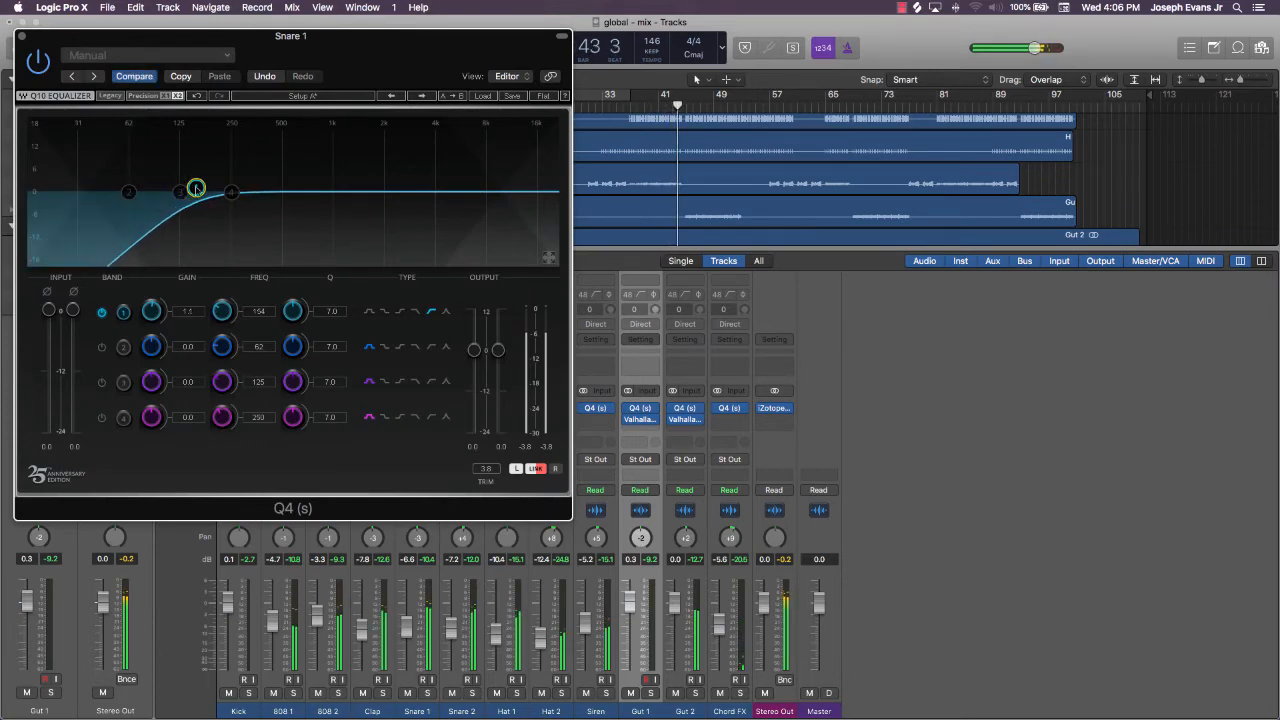
click(22, 37)
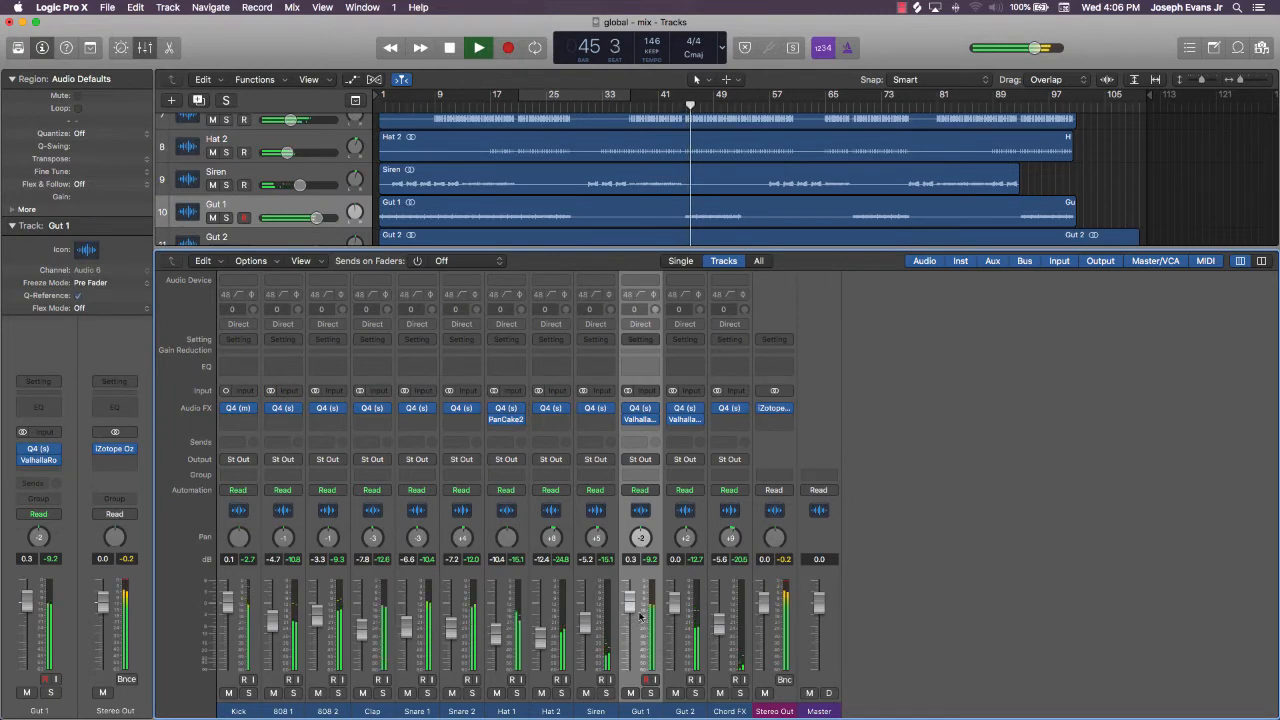
Lower the volume of Gut 1 to -0.9 dB and Gut 2 to -0.6 dB, and reduce Gut 1's reverb depth to 37.3%
drag(631, 603, 674, 606)
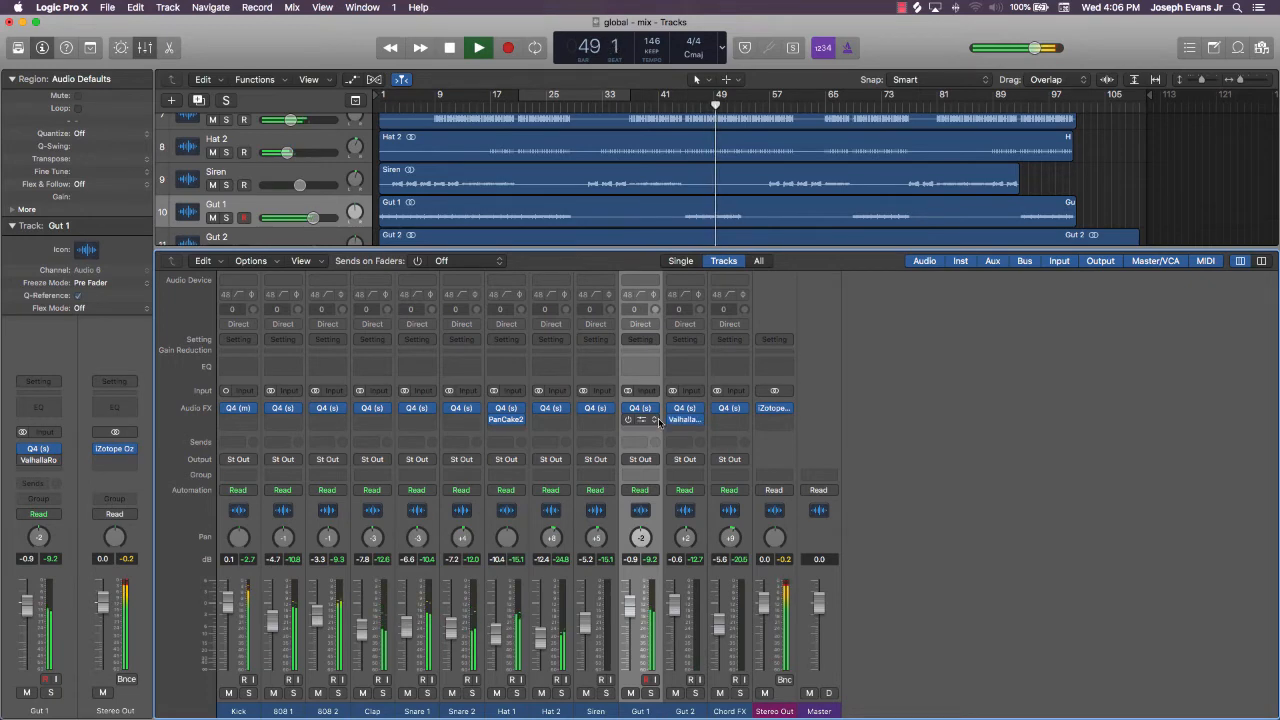
click(645, 420)
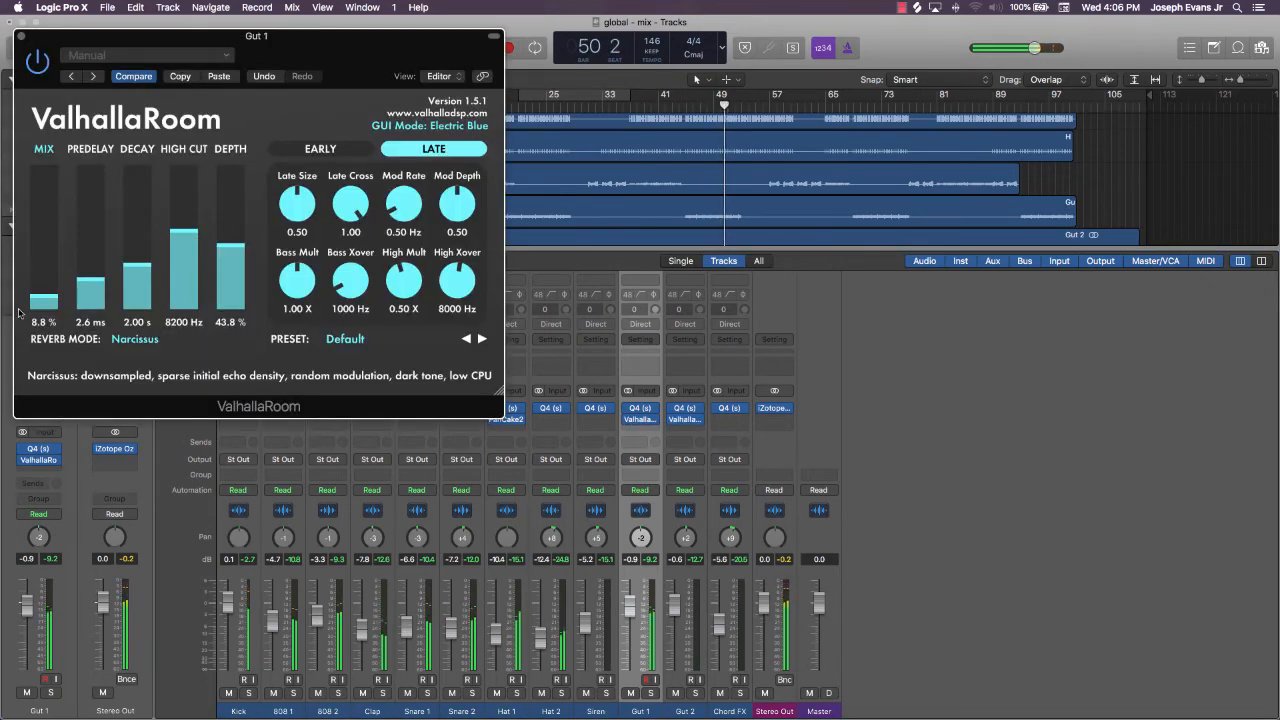
drag(232, 245, 234, 259)
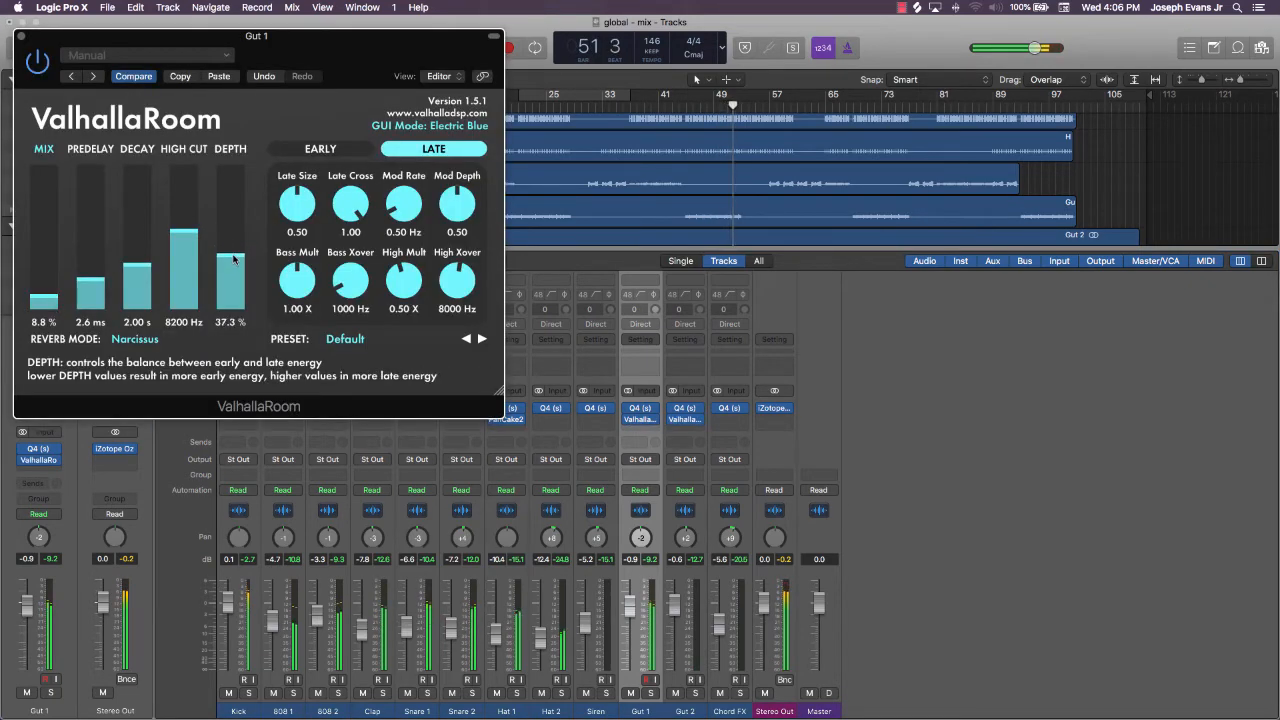
click(21, 37)
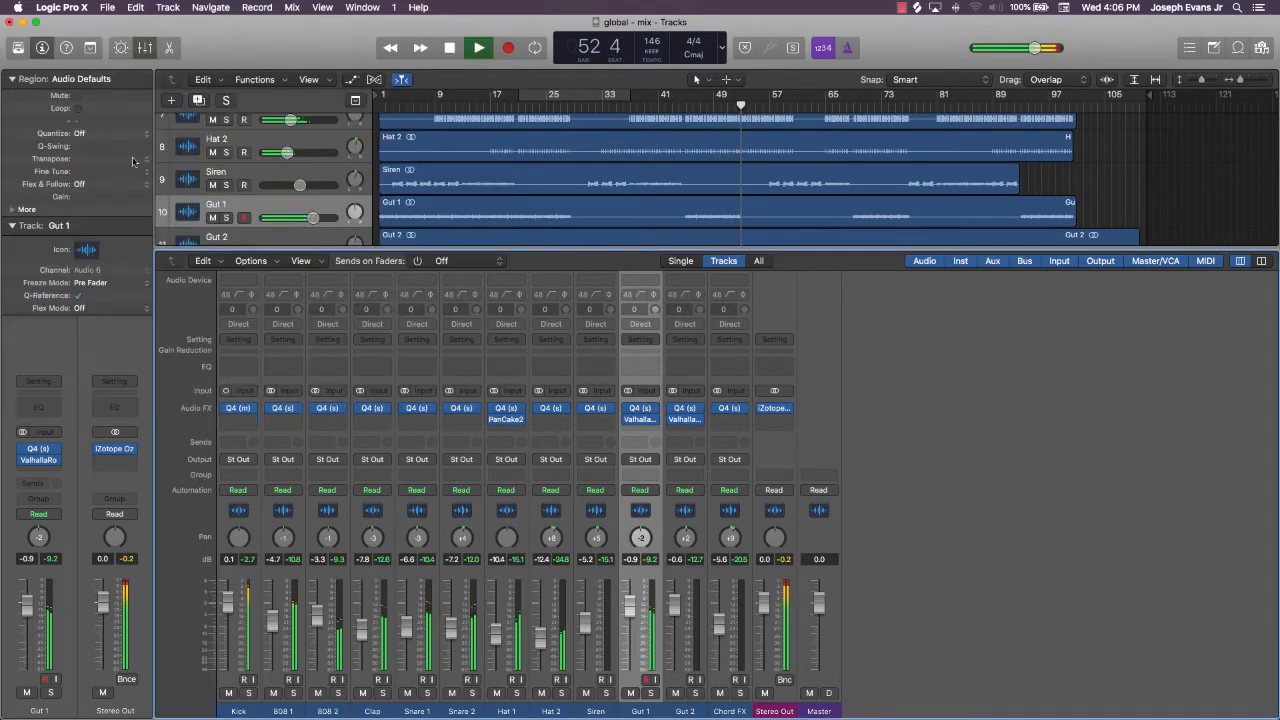
key(space)
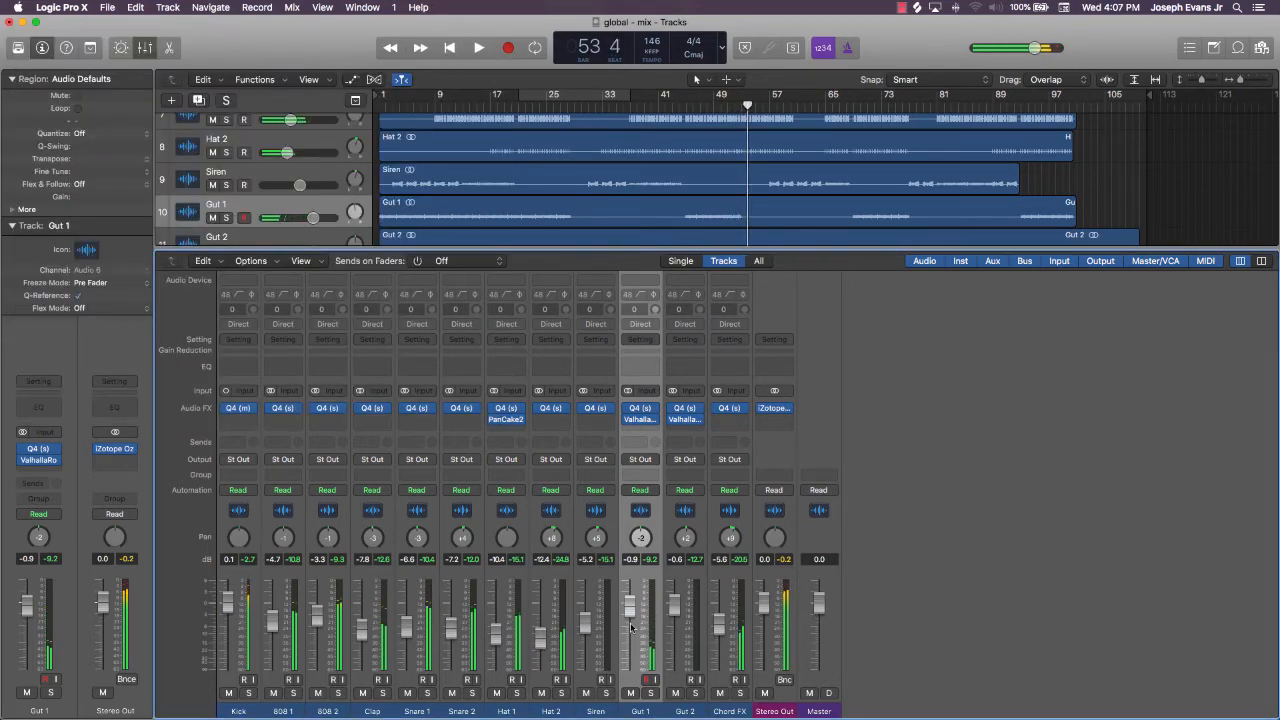
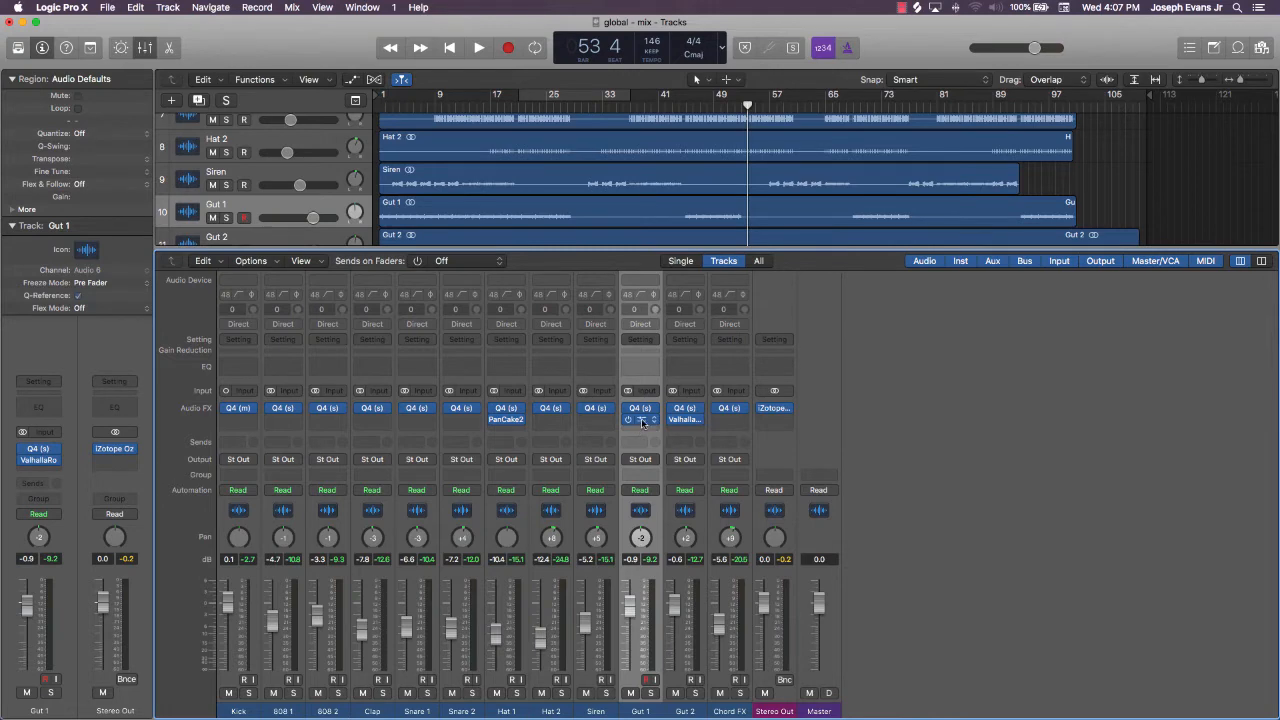
Duplicate Gut 1's ValhallaRoom plug-in onto Hat 2 and mute Hat 1 during playback
click(556, 423)
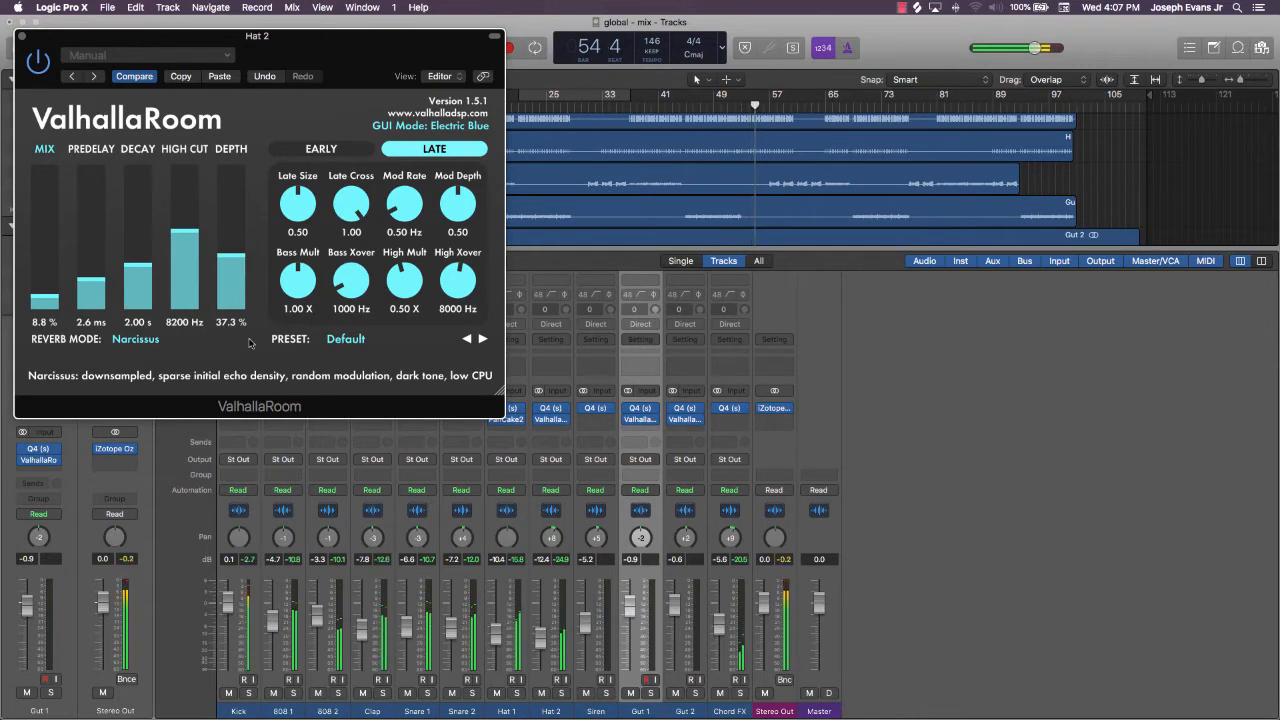
click(511, 683)
click(496, 693)
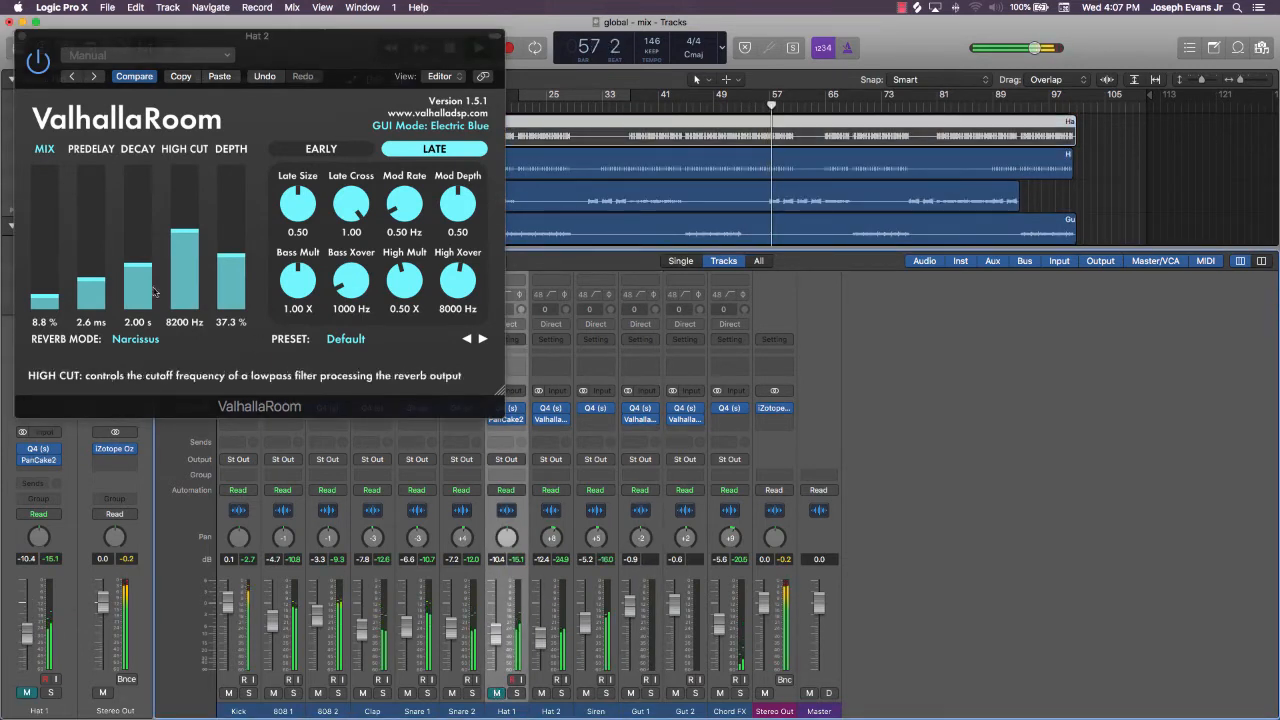
Raise Hat 2's reverb mix to 37.3% and switch its reverb mode to Medium Room
drag(45, 298, 49, 262)
click(136, 339)
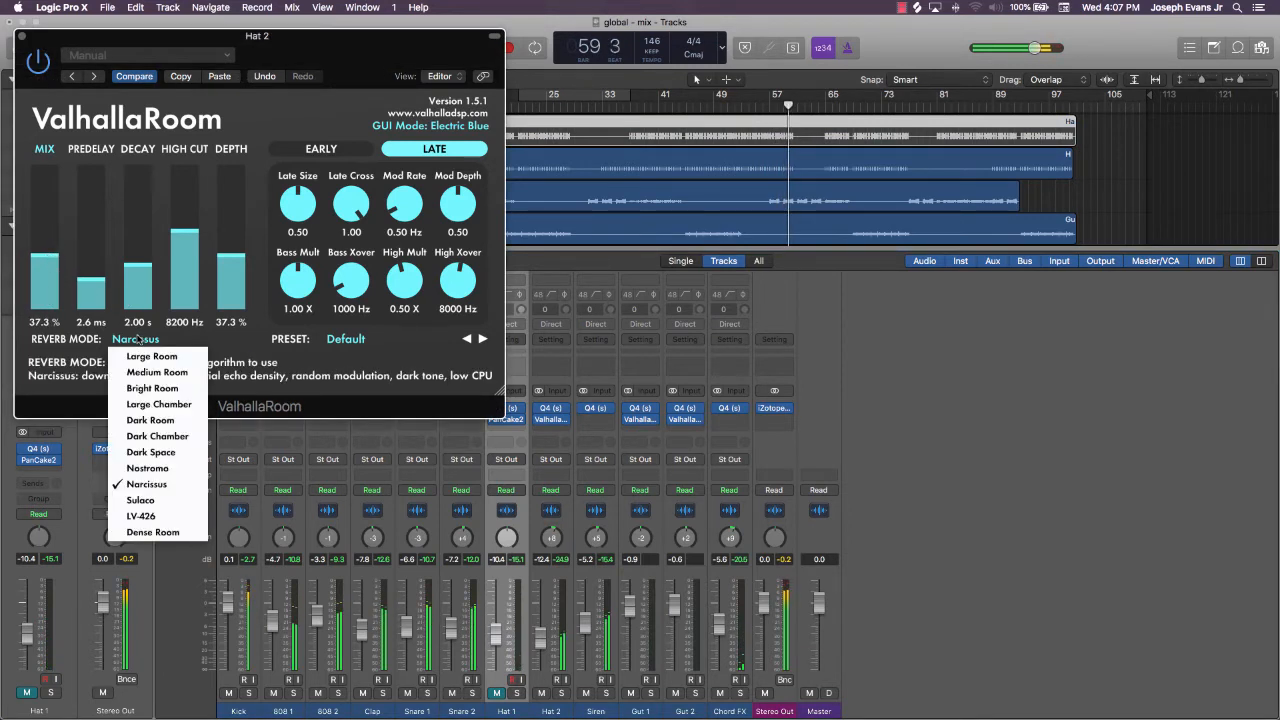
click(150, 372)
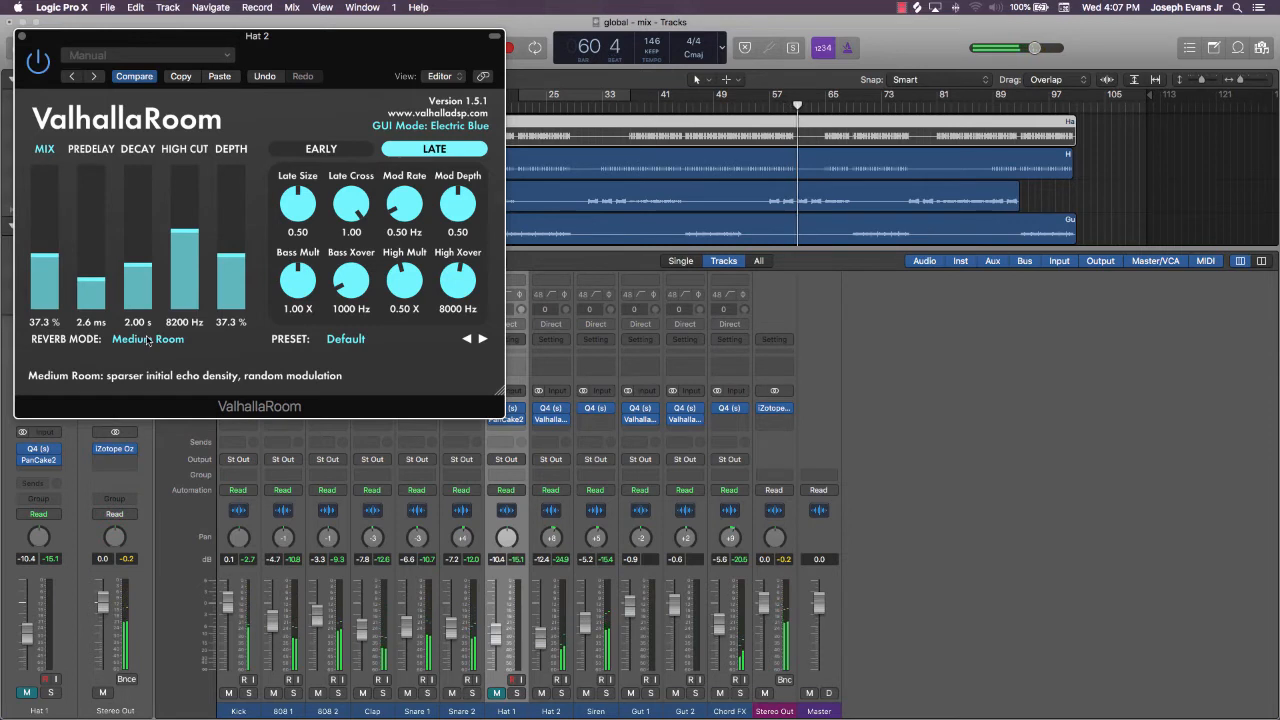
Replay the section and rebalance Hat 2 with pan +4, volume -11.8 dB and a 25.3% reverb mix, and unmute Hat 1
click(725, 104)
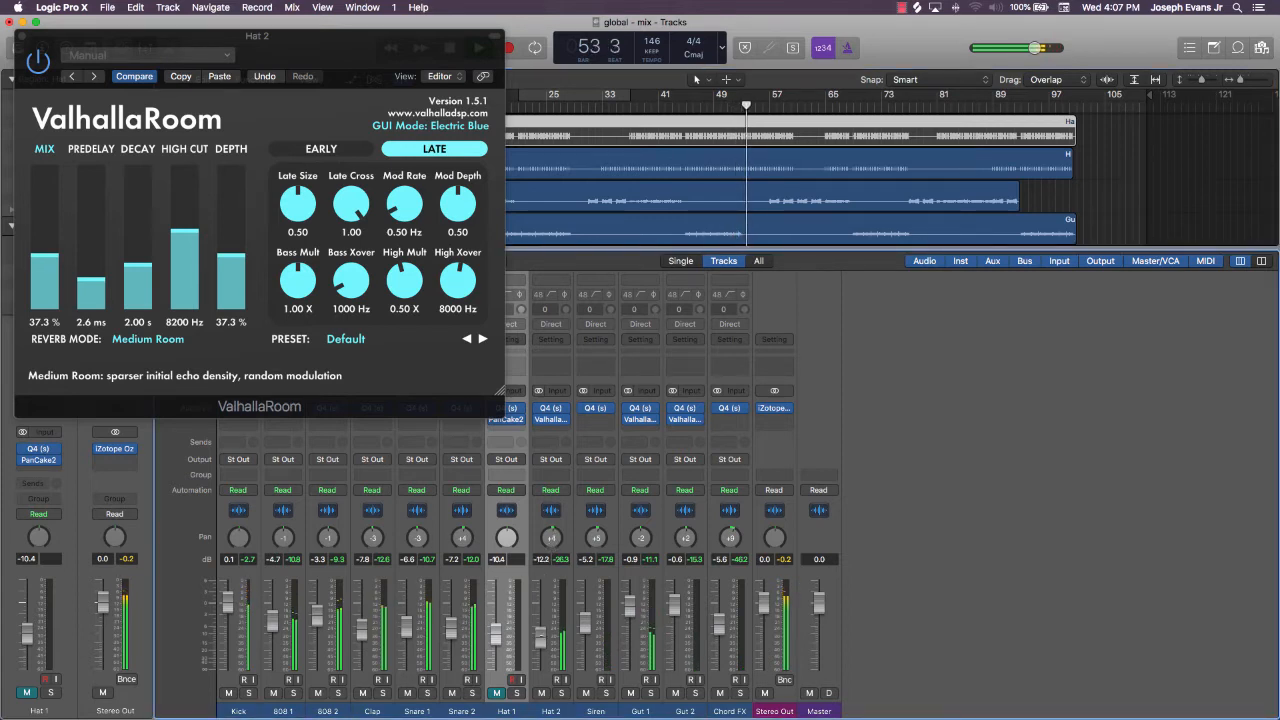
mouse_move(47, 272)
mouse_down()
mouse_move(50, 293)
mouse_move(56, 278)
mouse_up()
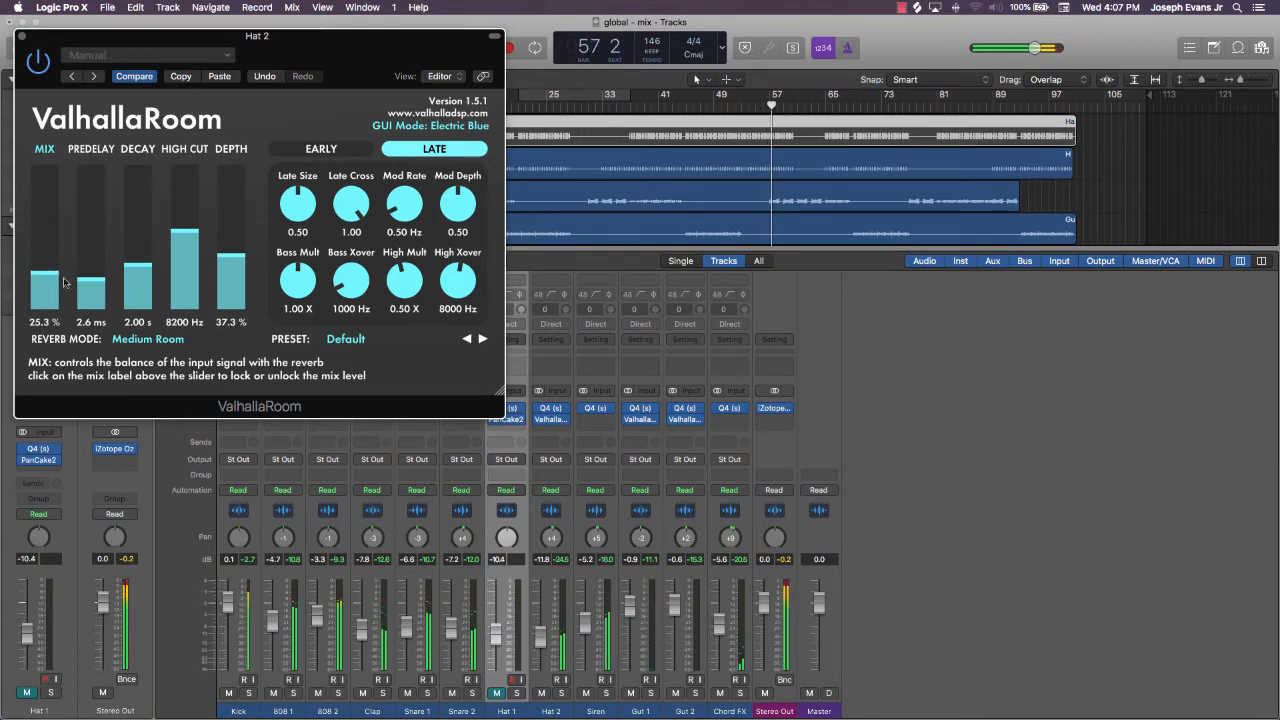
click(497, 693)
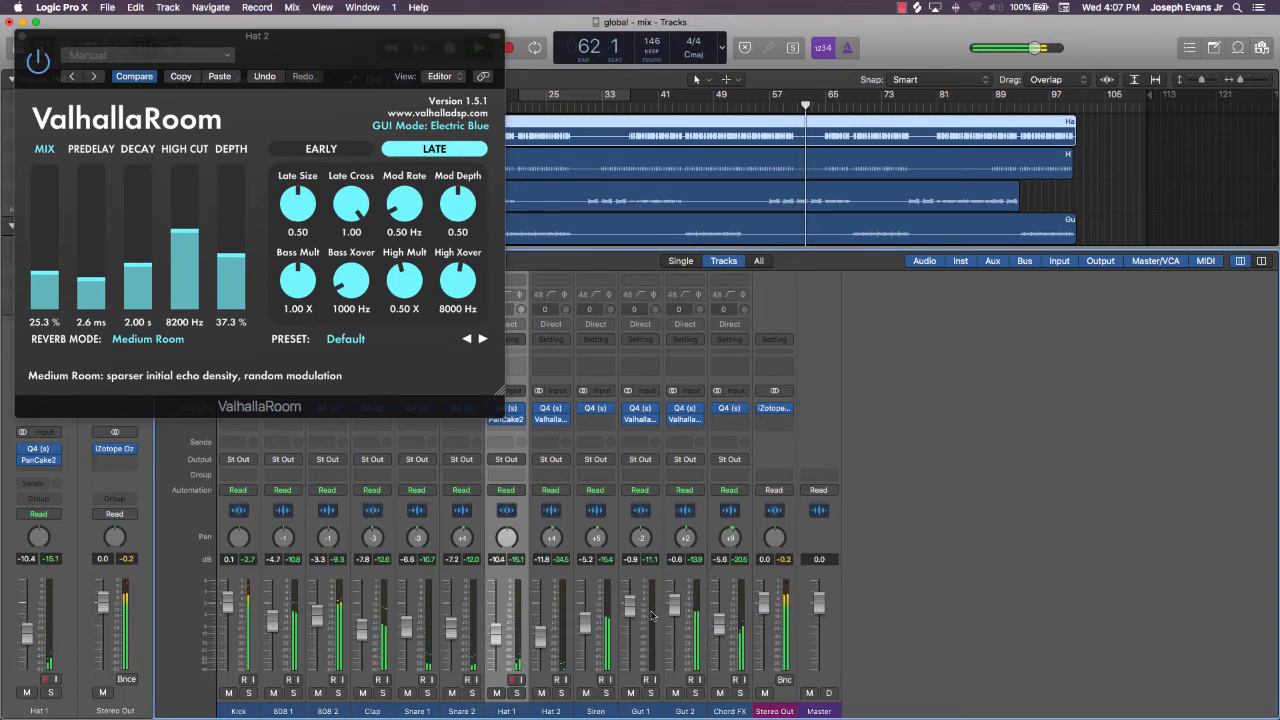
click(23, 39)
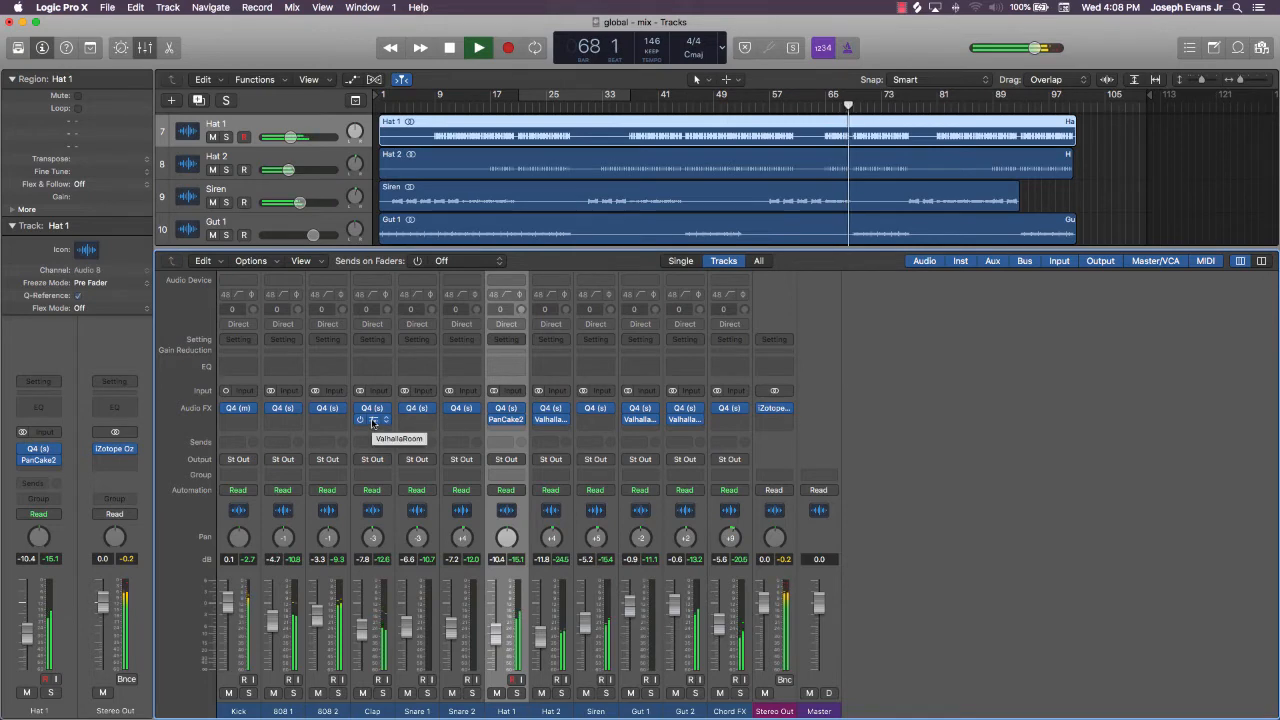
Set the Clap reverb to a 5.5% mix and 7240 Hz high cut, and center the Siren track's pan
click(372, 419)
drag(42, 278, 44, 300)
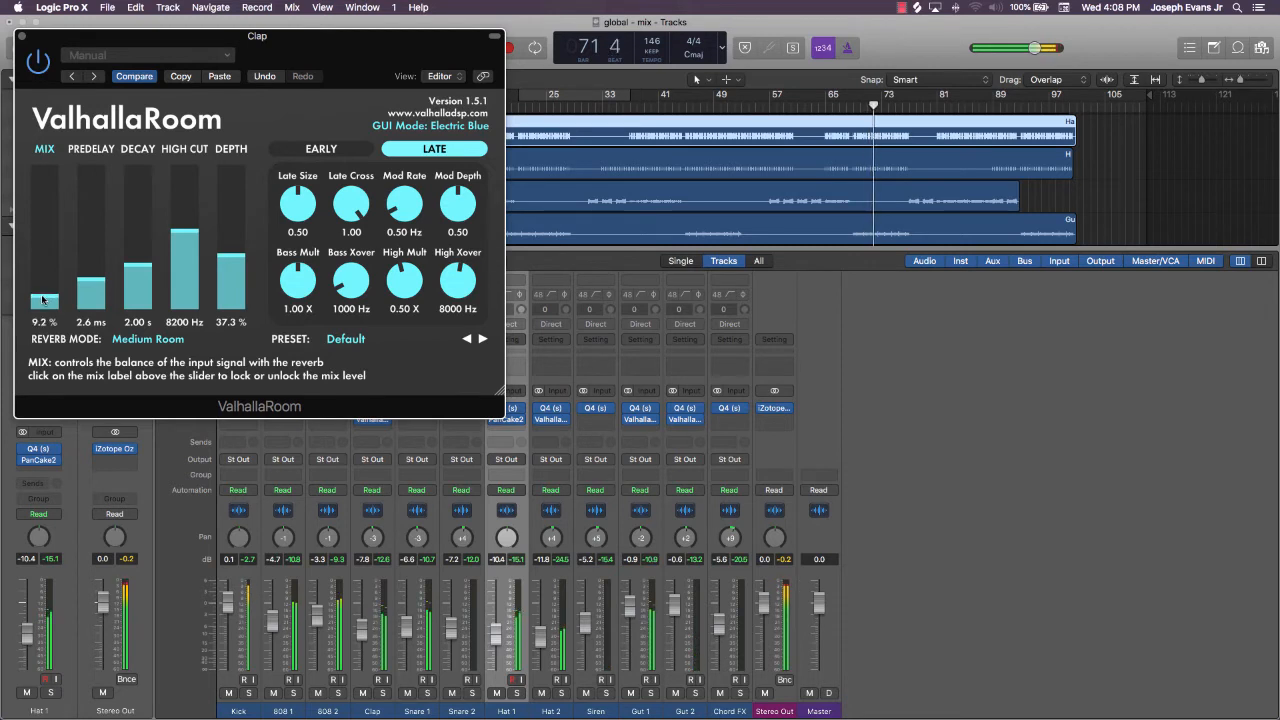
drag(184, 234, 185, 242)
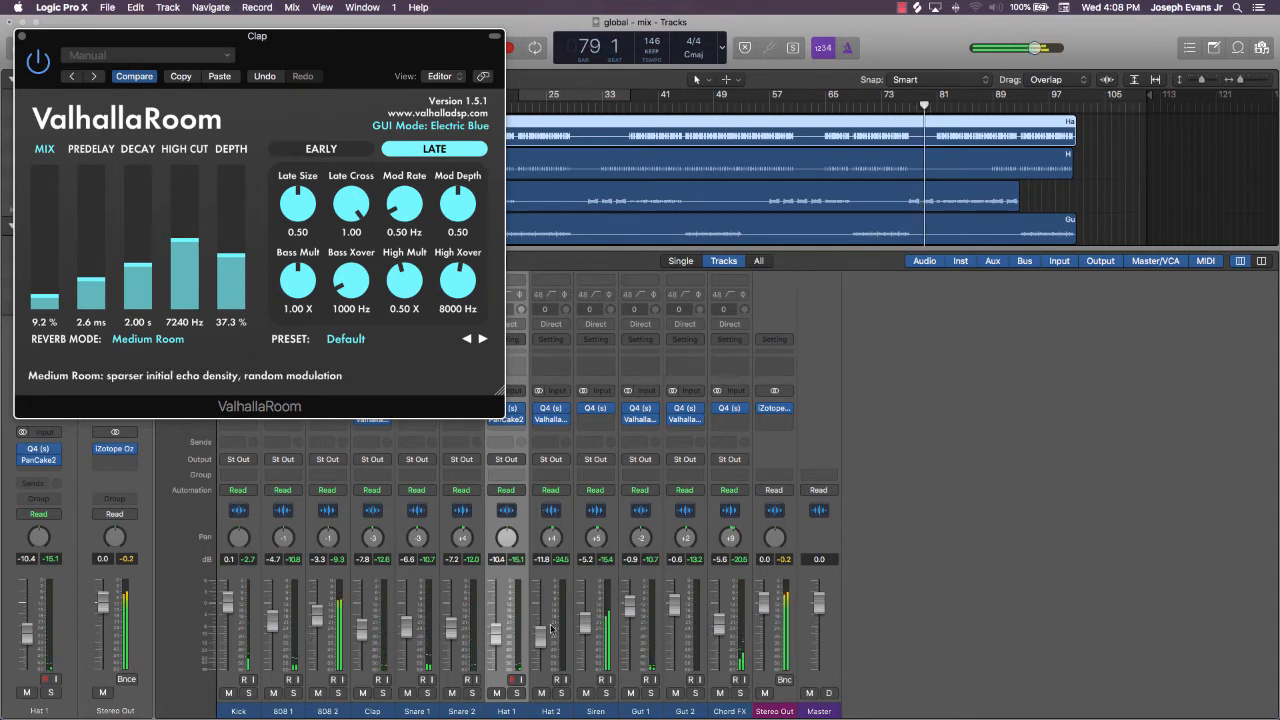
mouse_move(595, 537)
mouse_down()
mouse_move(594, 573)
mouse_move(597, 551)
mouse_up()
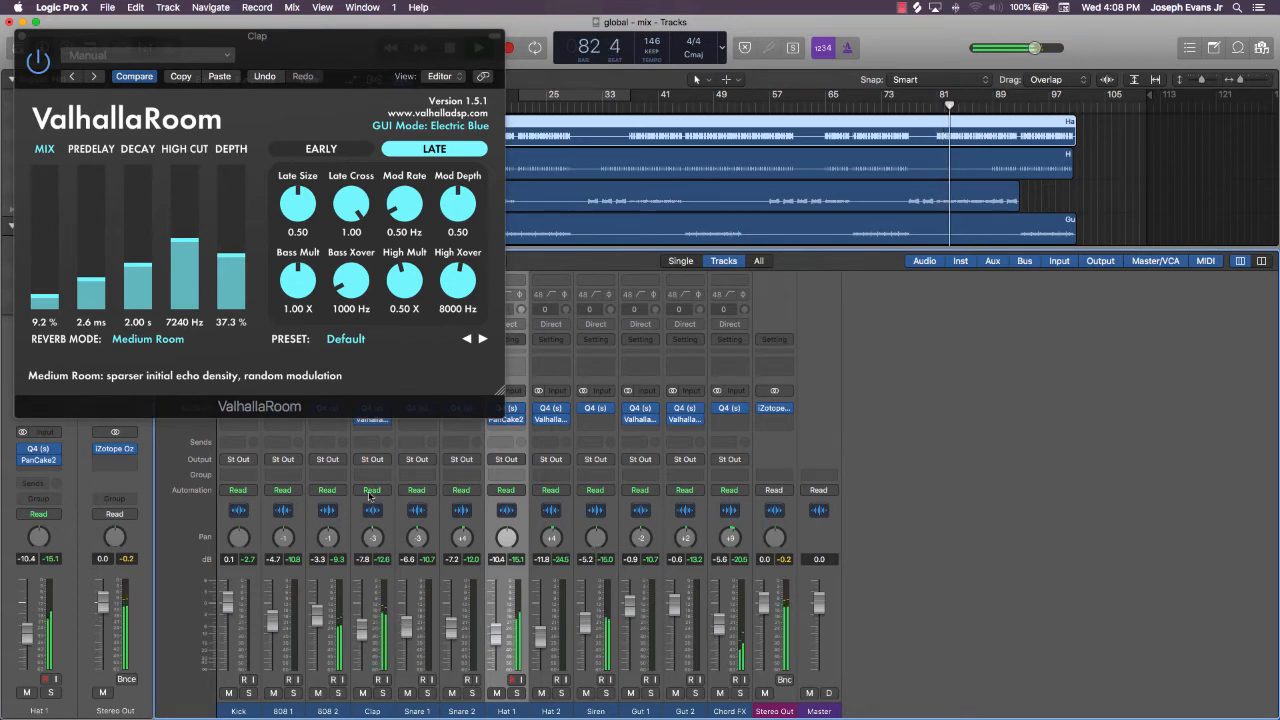
drag(49, 298, 47, 305)
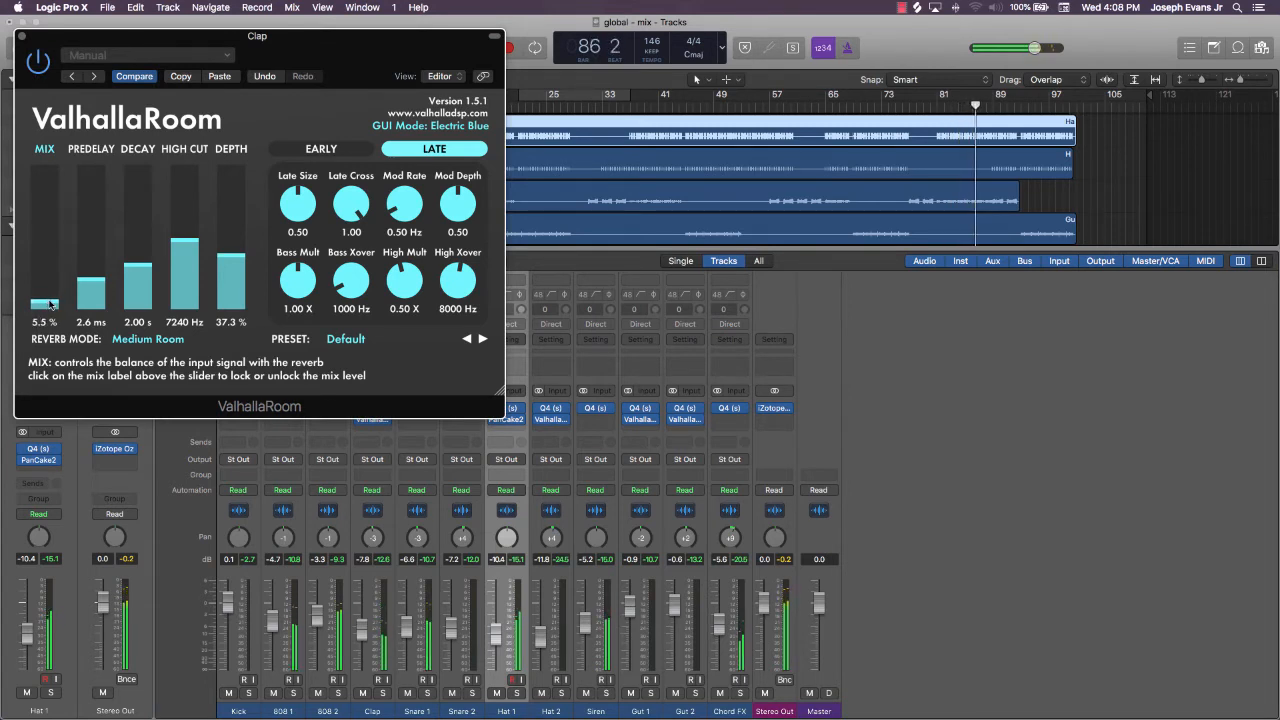
Close the Clap reverb, stop playback, return to the start and insert the mono Waves MV2 plug-in on the Kick channel
click(23, 37)
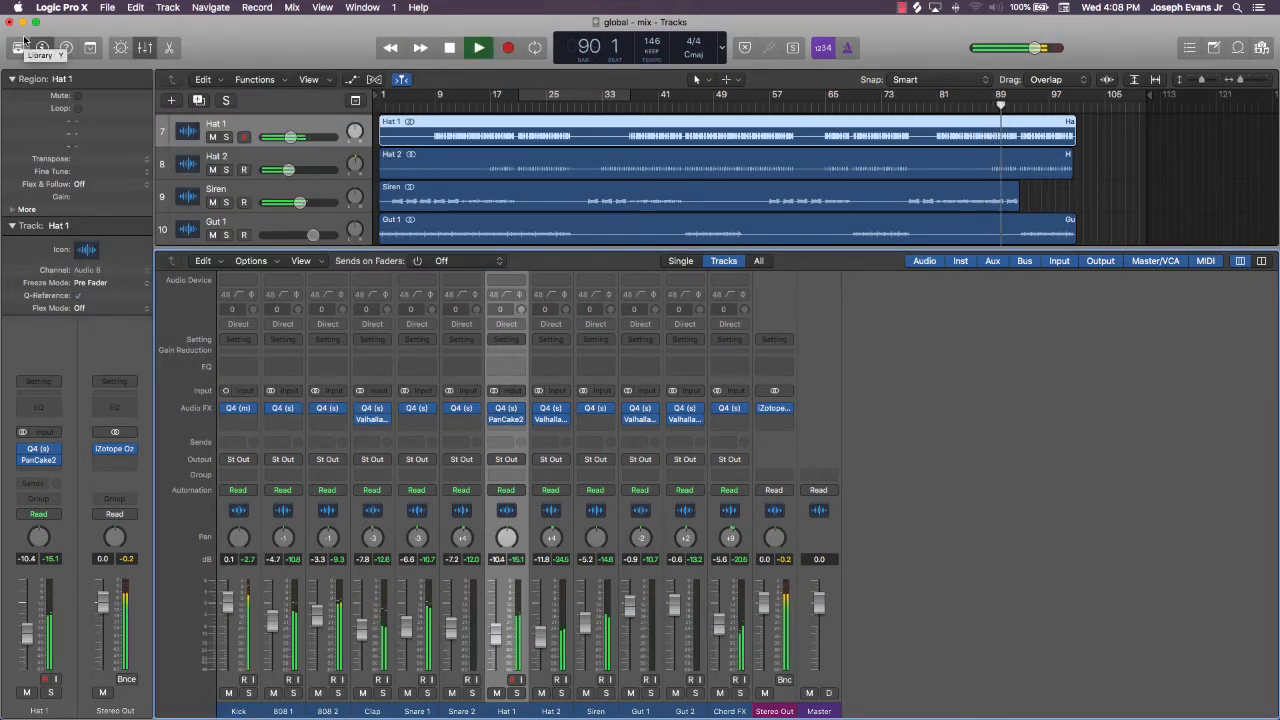
key(space)
key(Return)
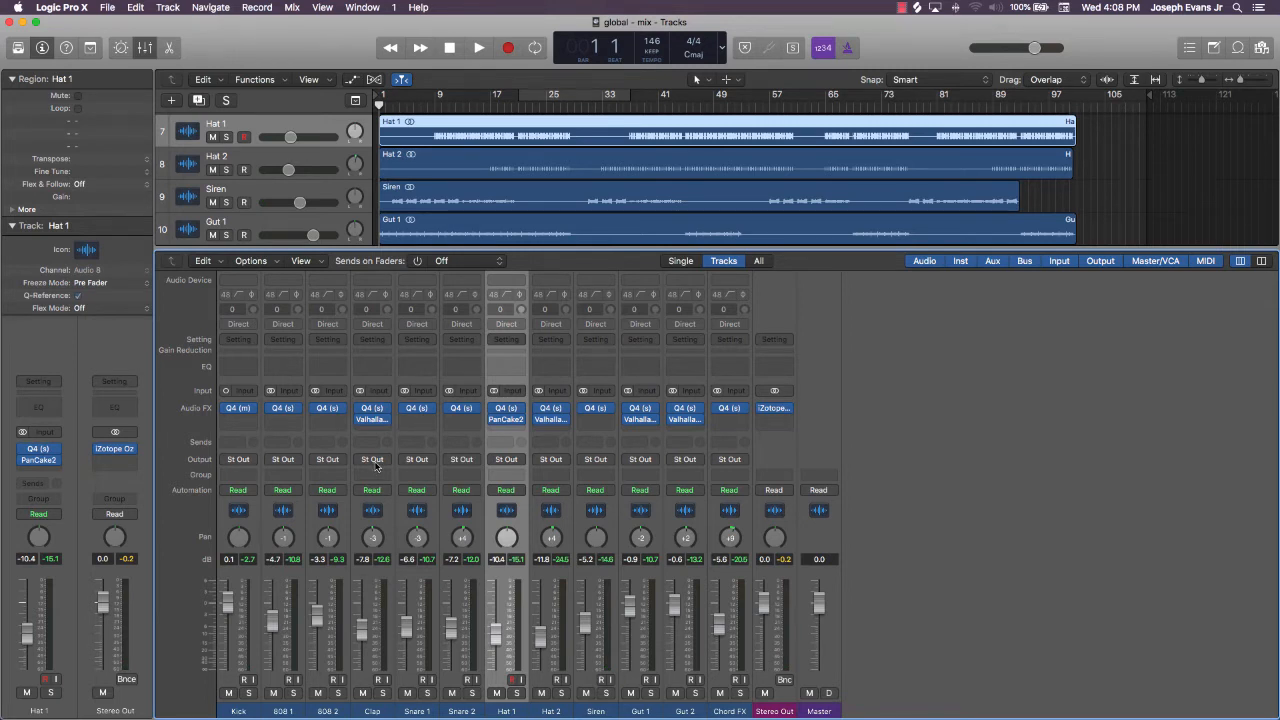
click(240, 420)
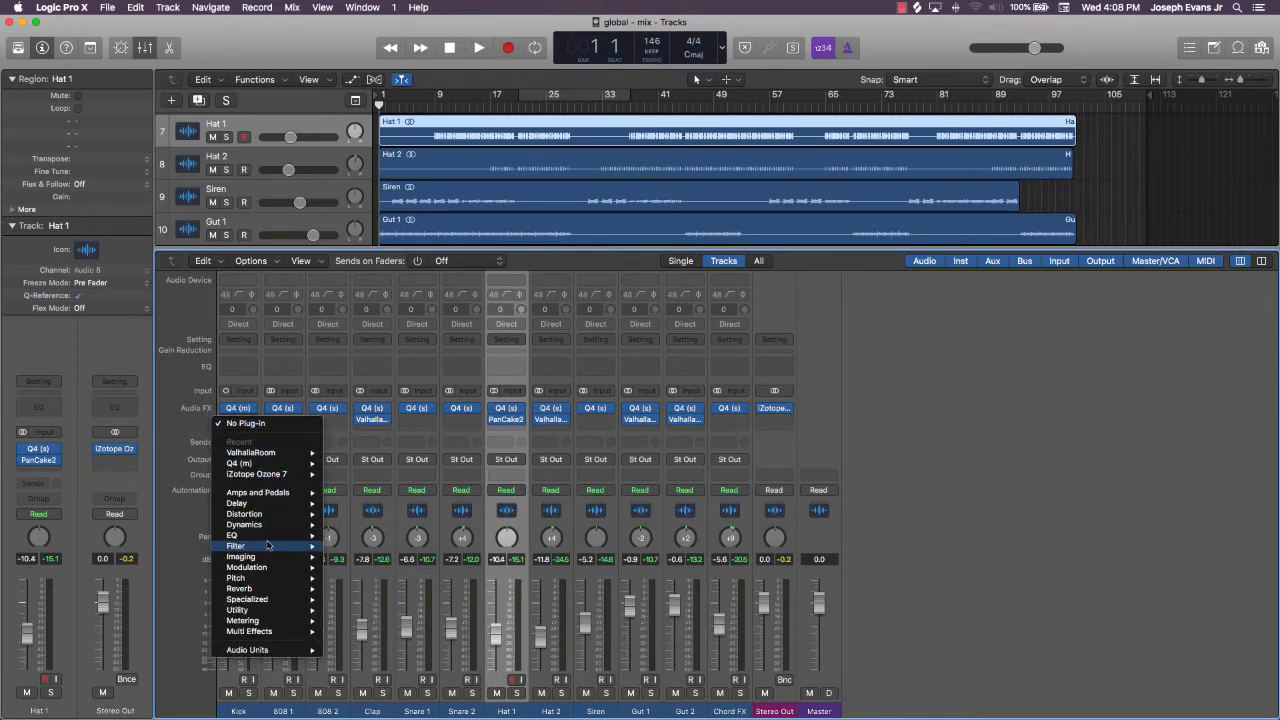
mouse_move(392, 684)
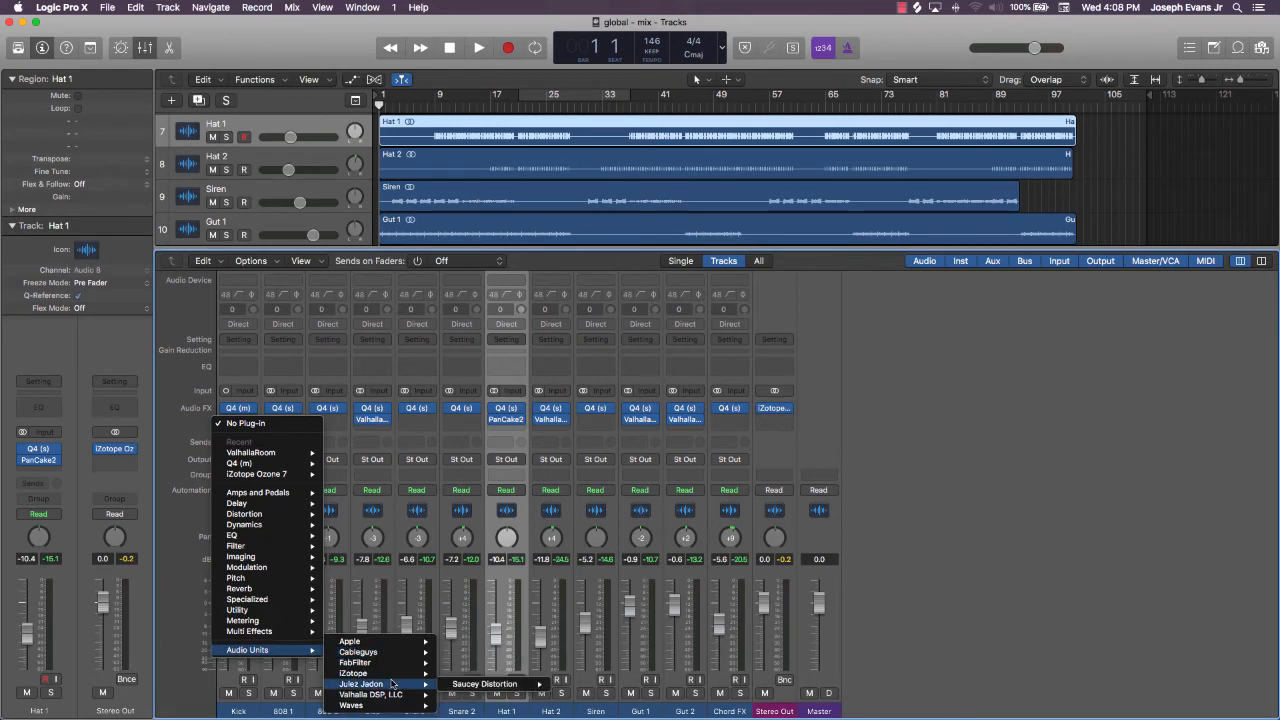
mouse_move(402, 706)
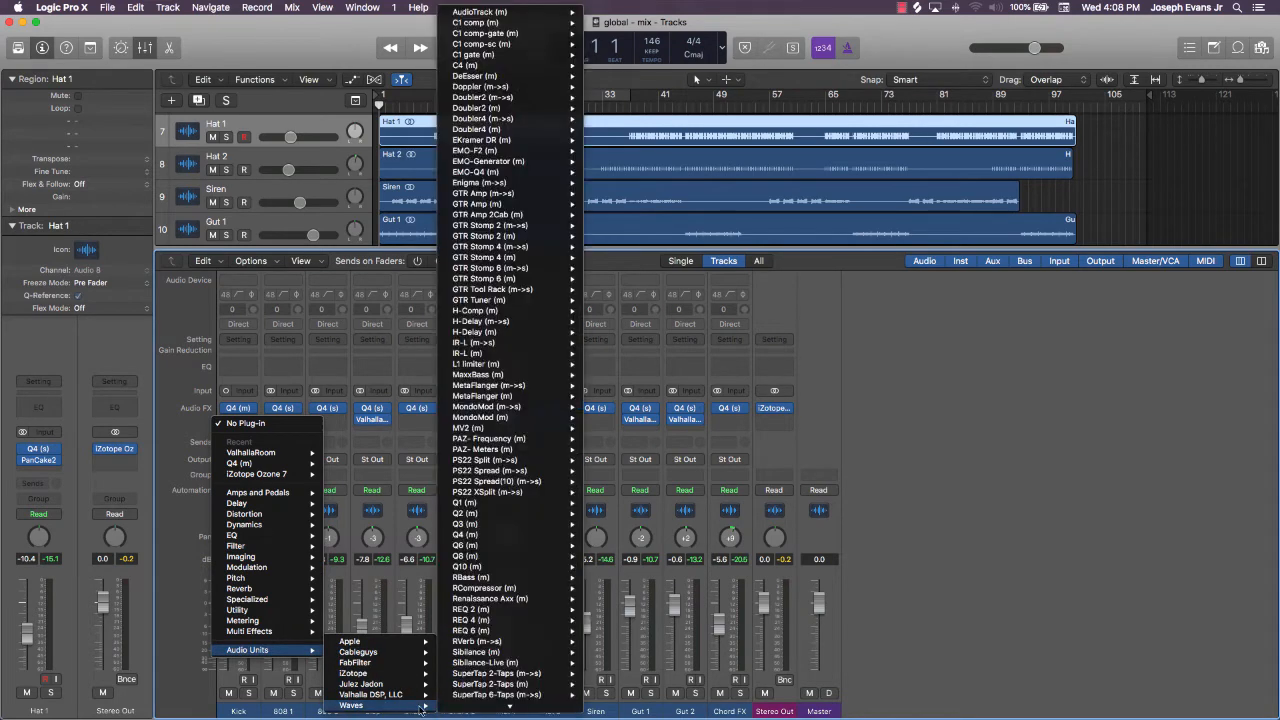
mouse_move(461, 684)
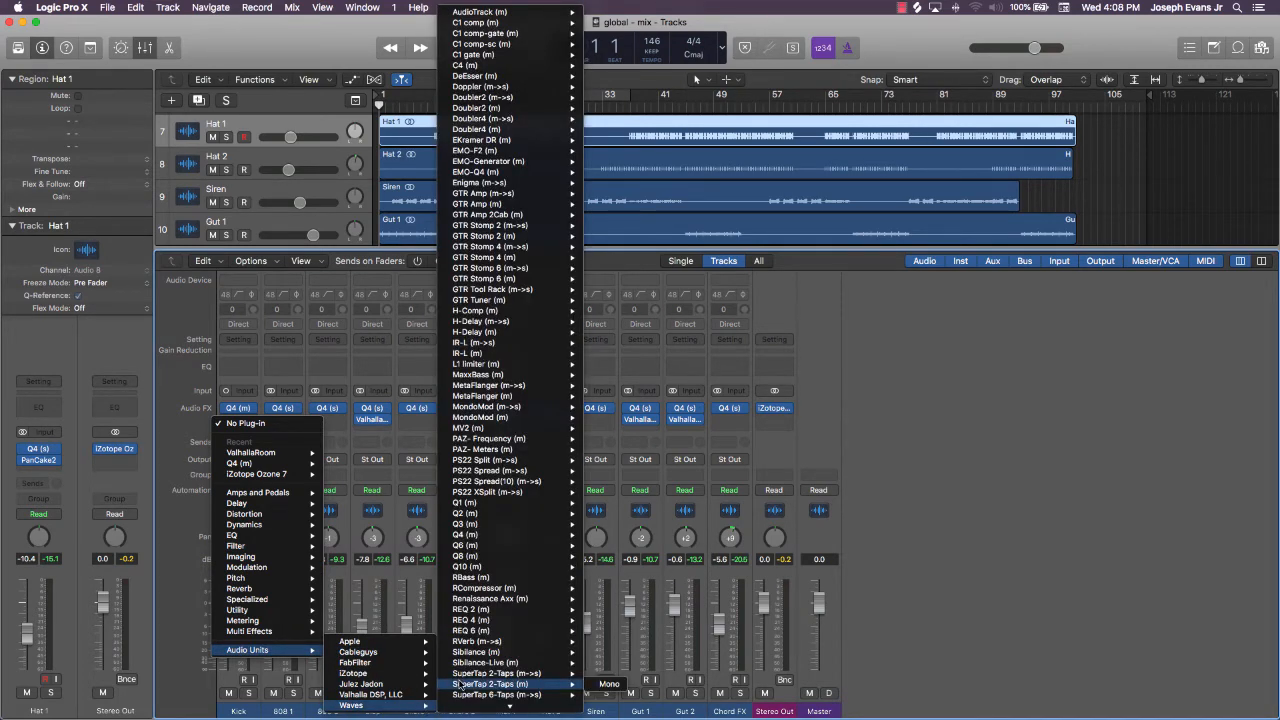
mouse_move(568, 428)
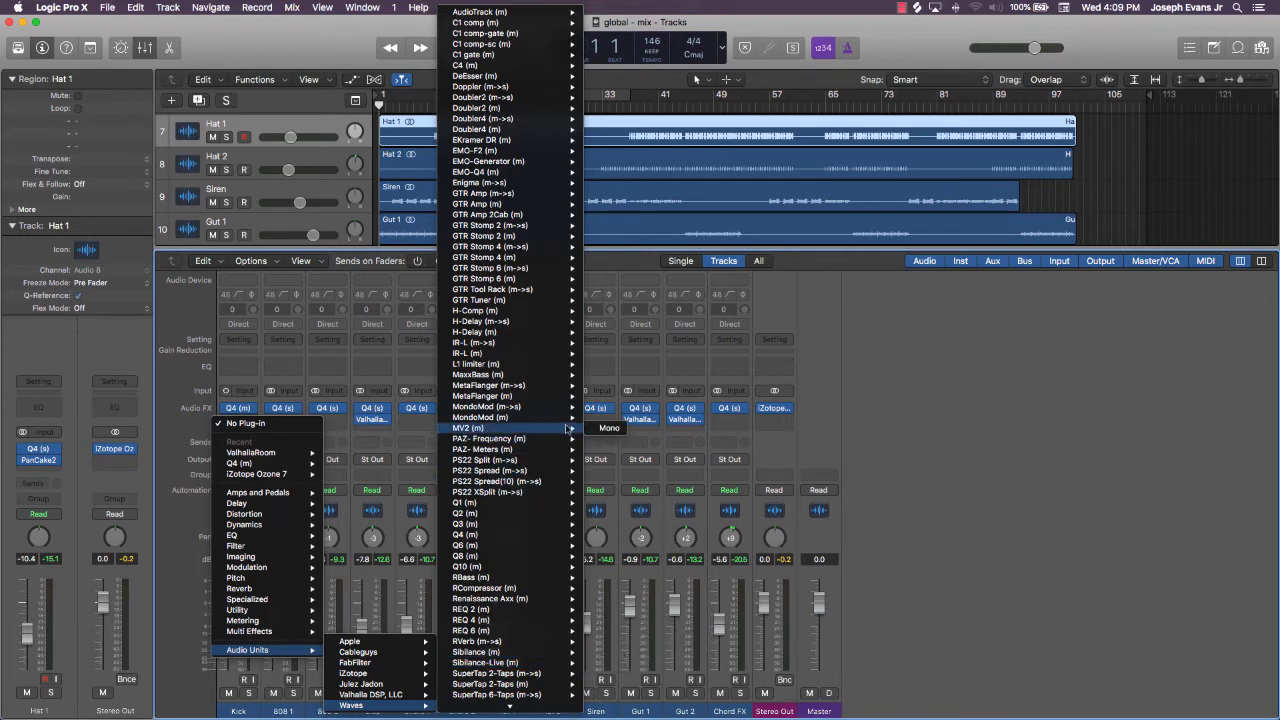
click(607, 430)
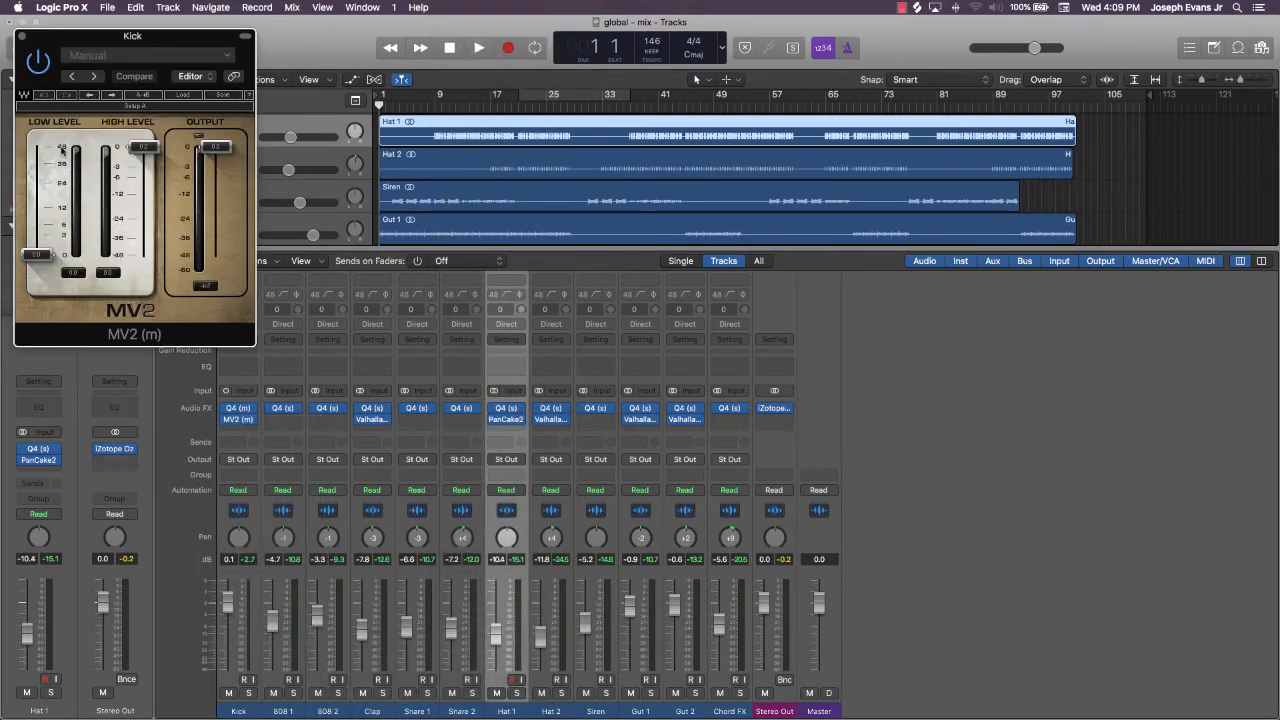
During playback, set the Kick's MV2 high level to about -13 and its low level to about 2.9
key(space)
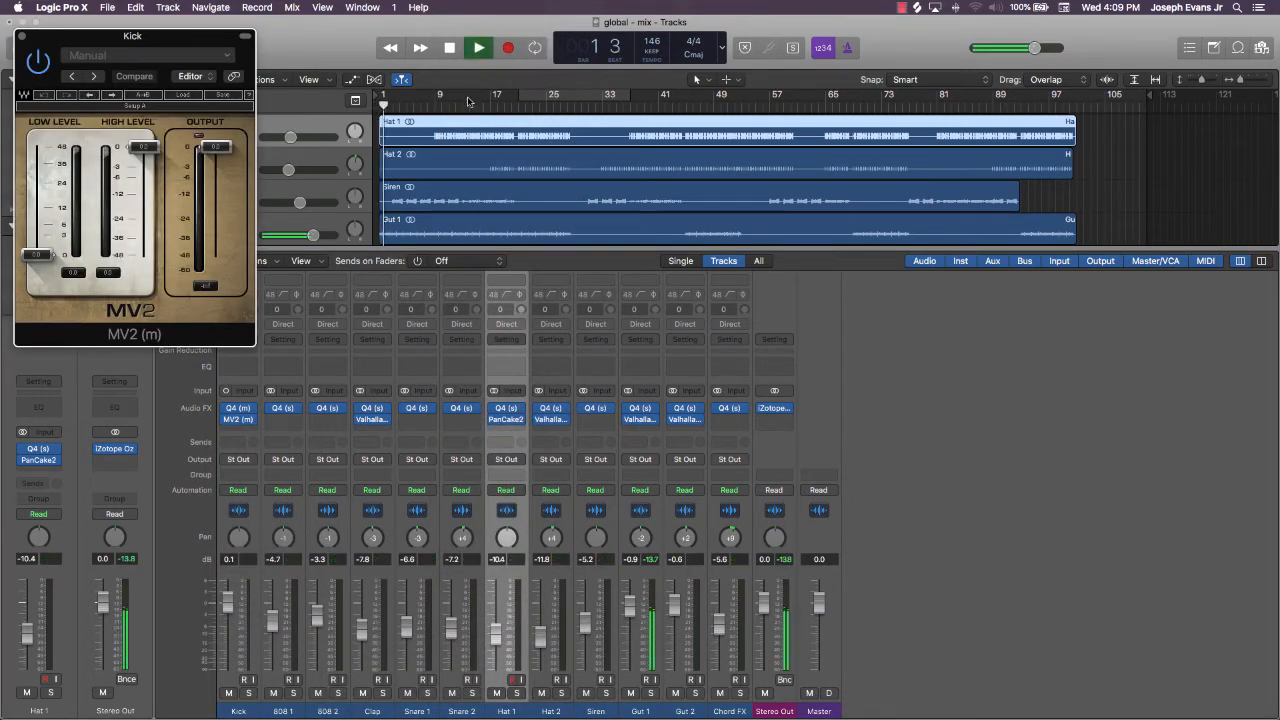
scroll(460, 137, up, 5)
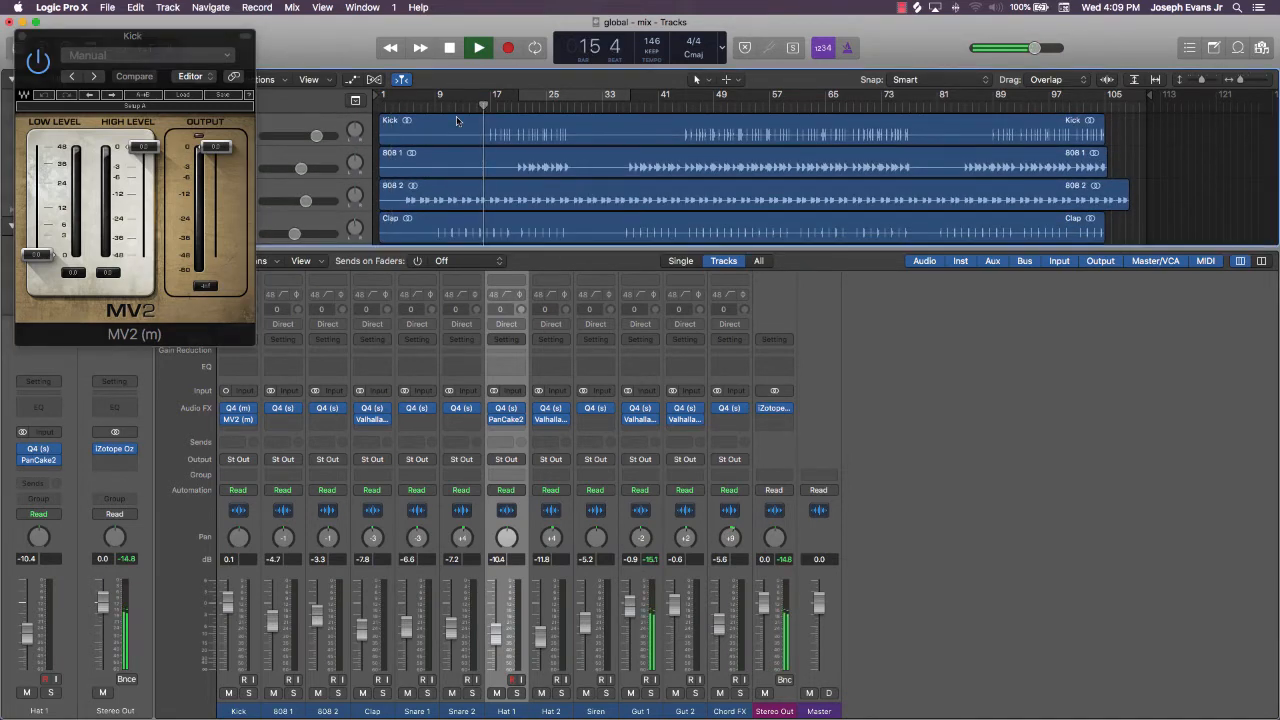
drag(145, 147, 145, 188)
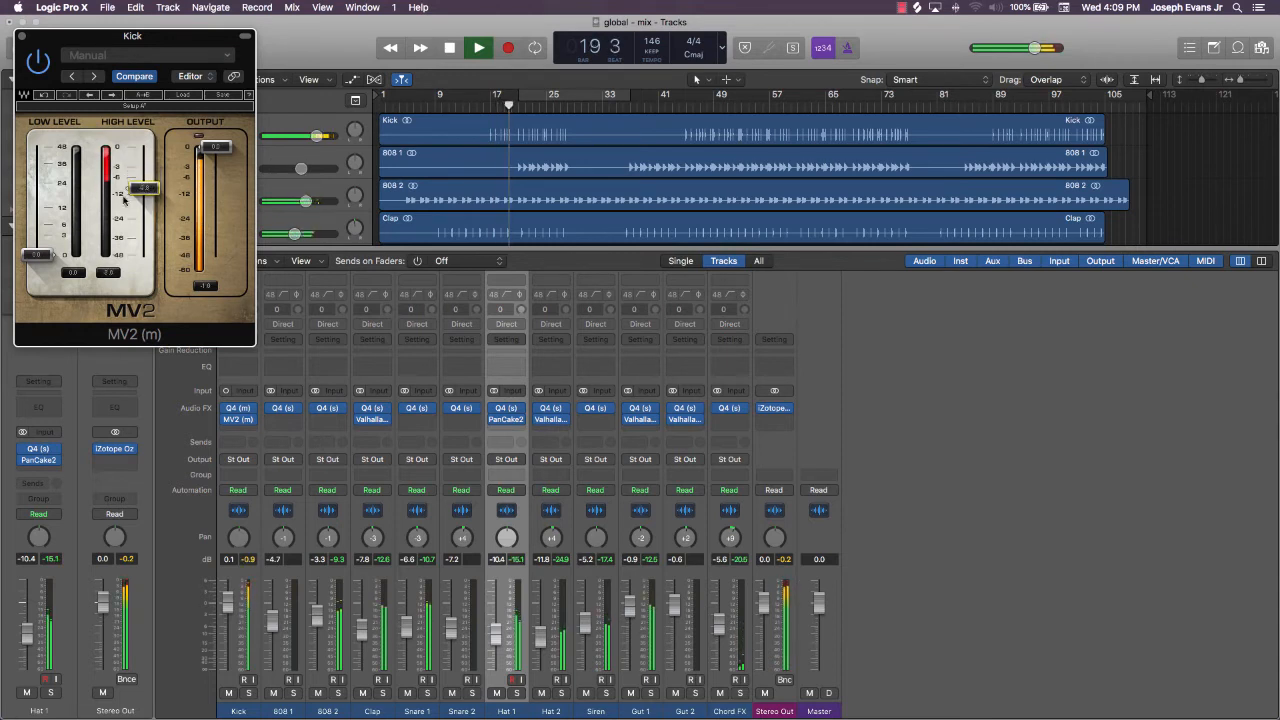
drag(37, 254, 37, 233)
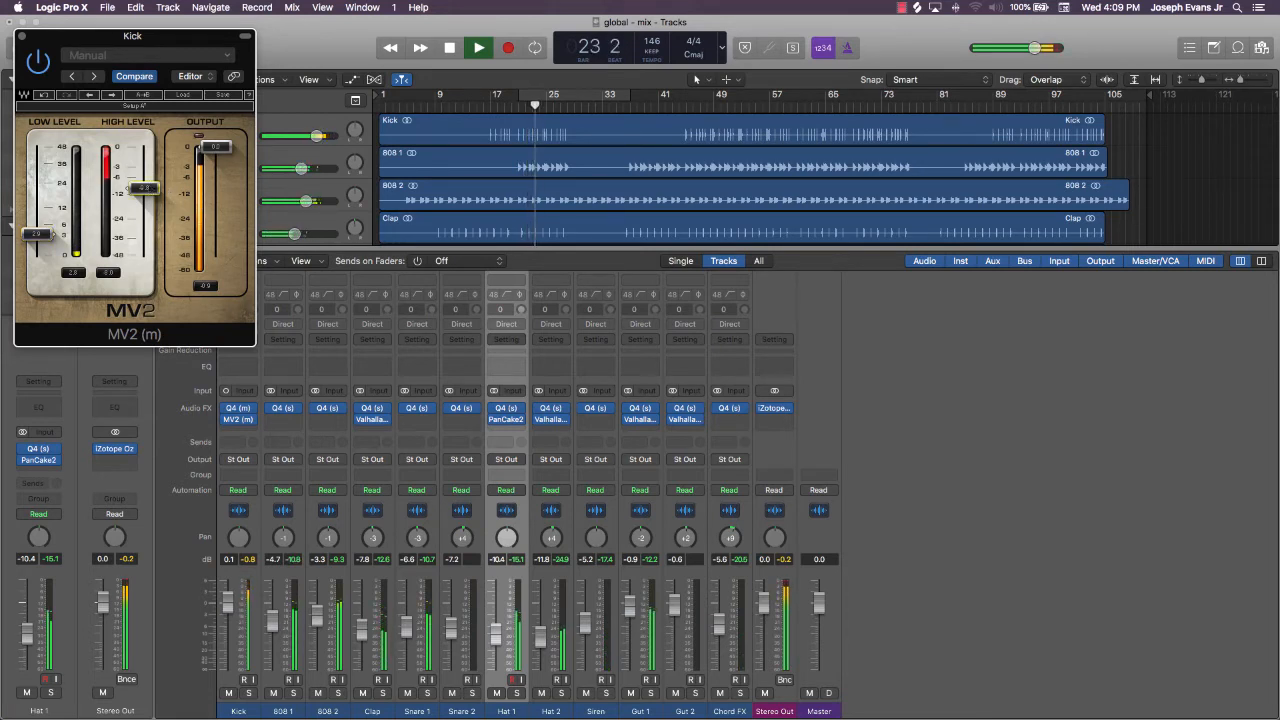
drag(144, 188, 144, 197)
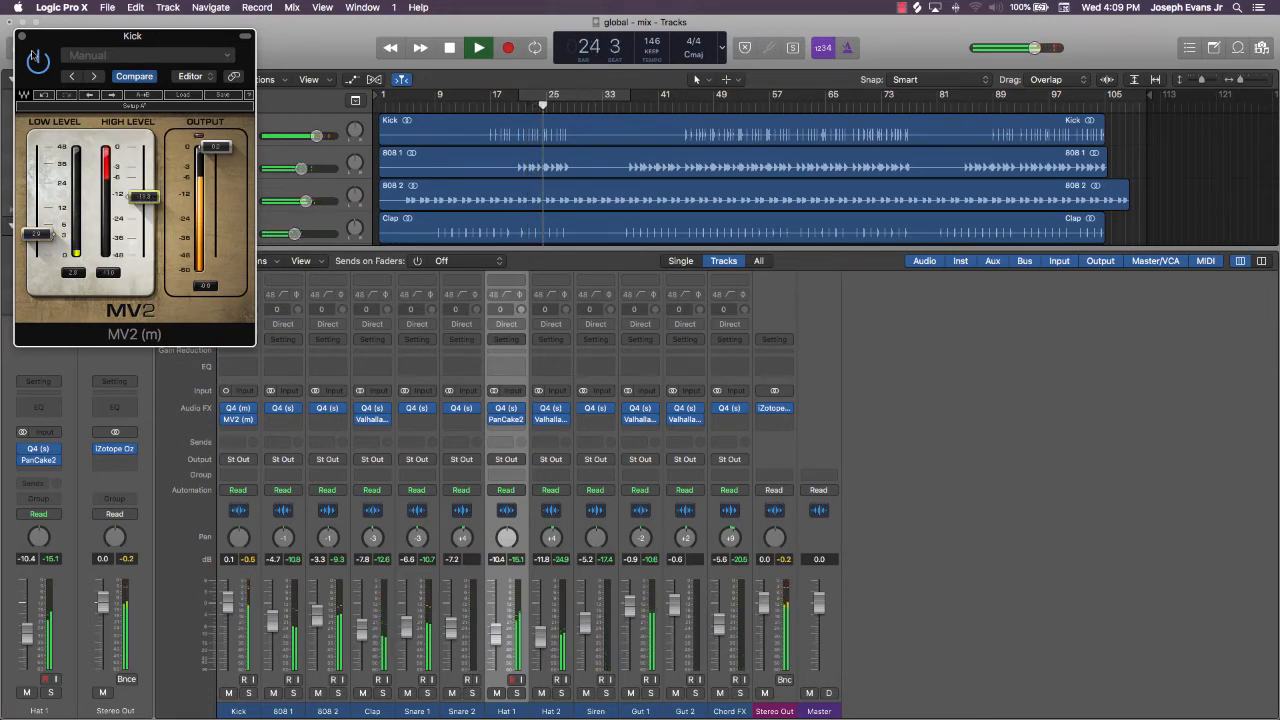
key(space)
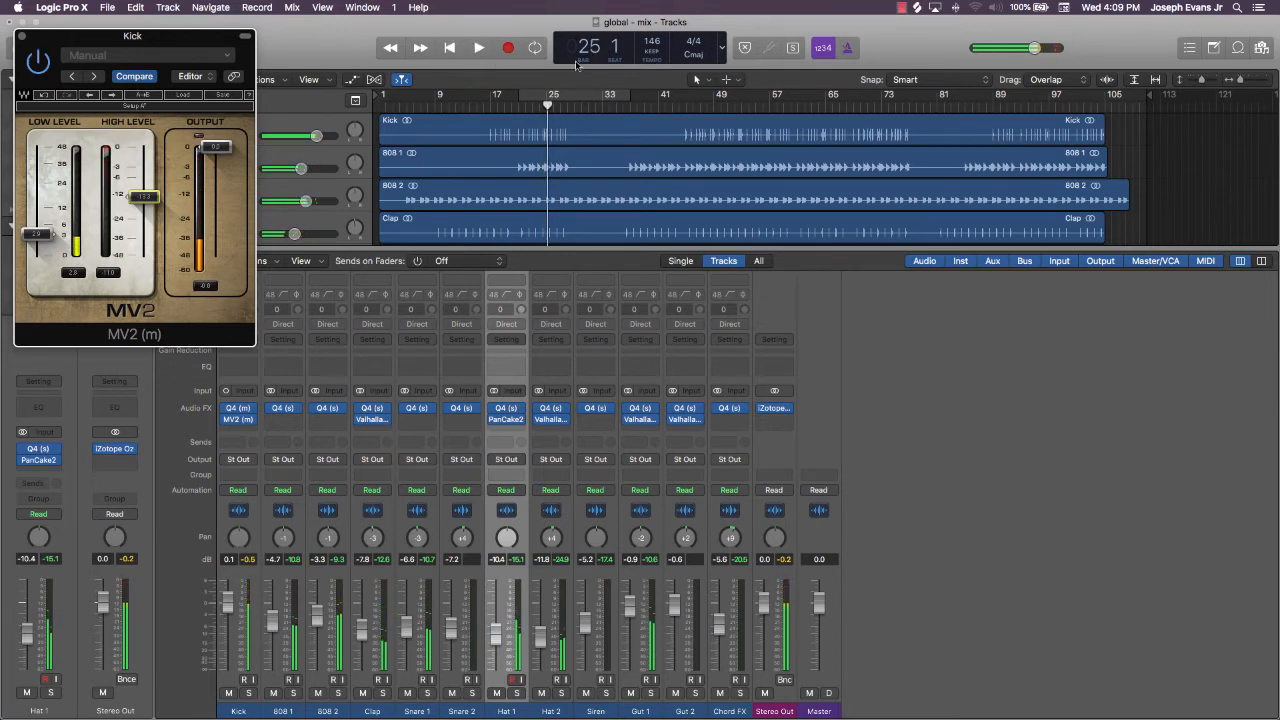
Loop the section from about bar 17 to 27, compare the Kick with MV2 bypassed and active, and set its volume to -0.7 dB
drag(490, 94, 564, 100)
click(37, 62)
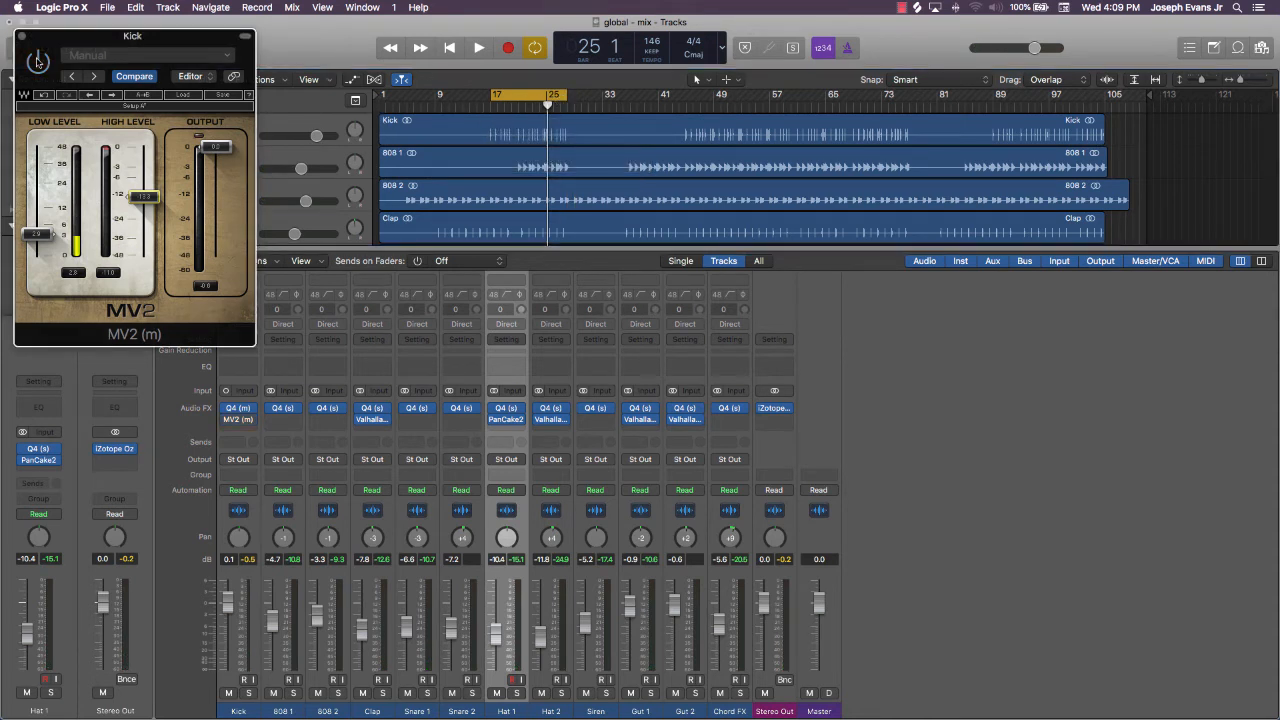
key(space)
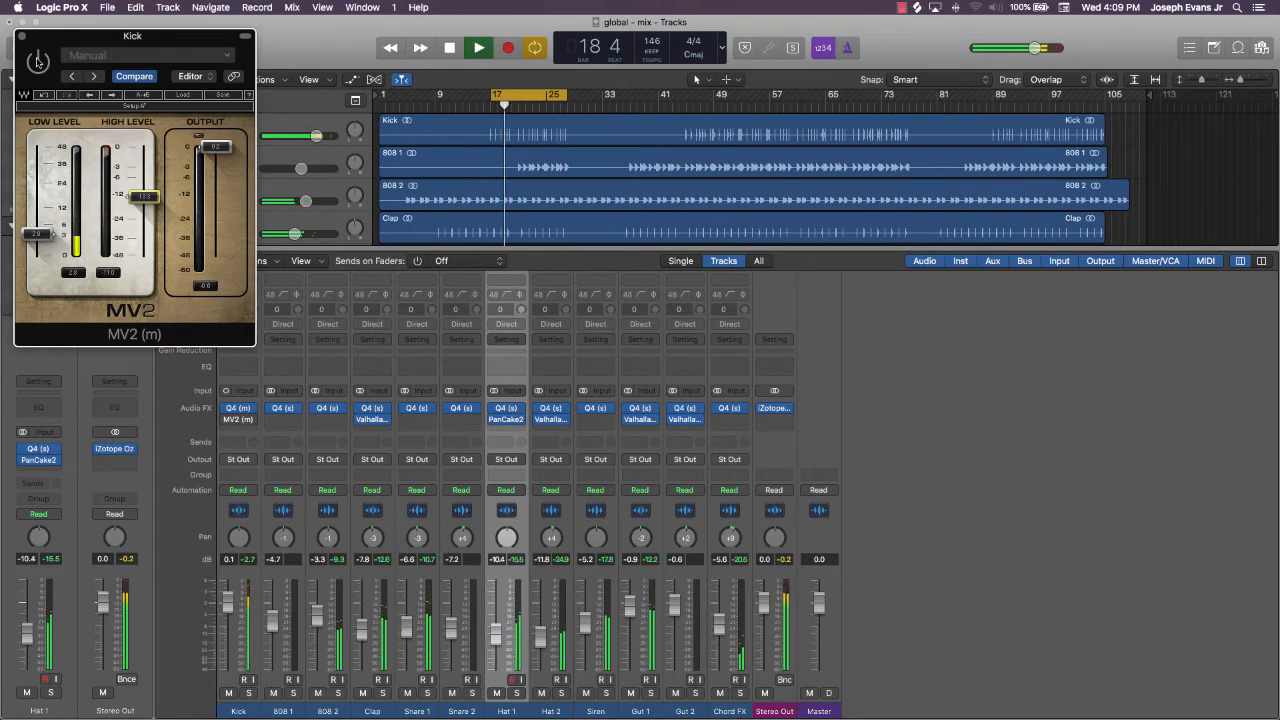
key(space)
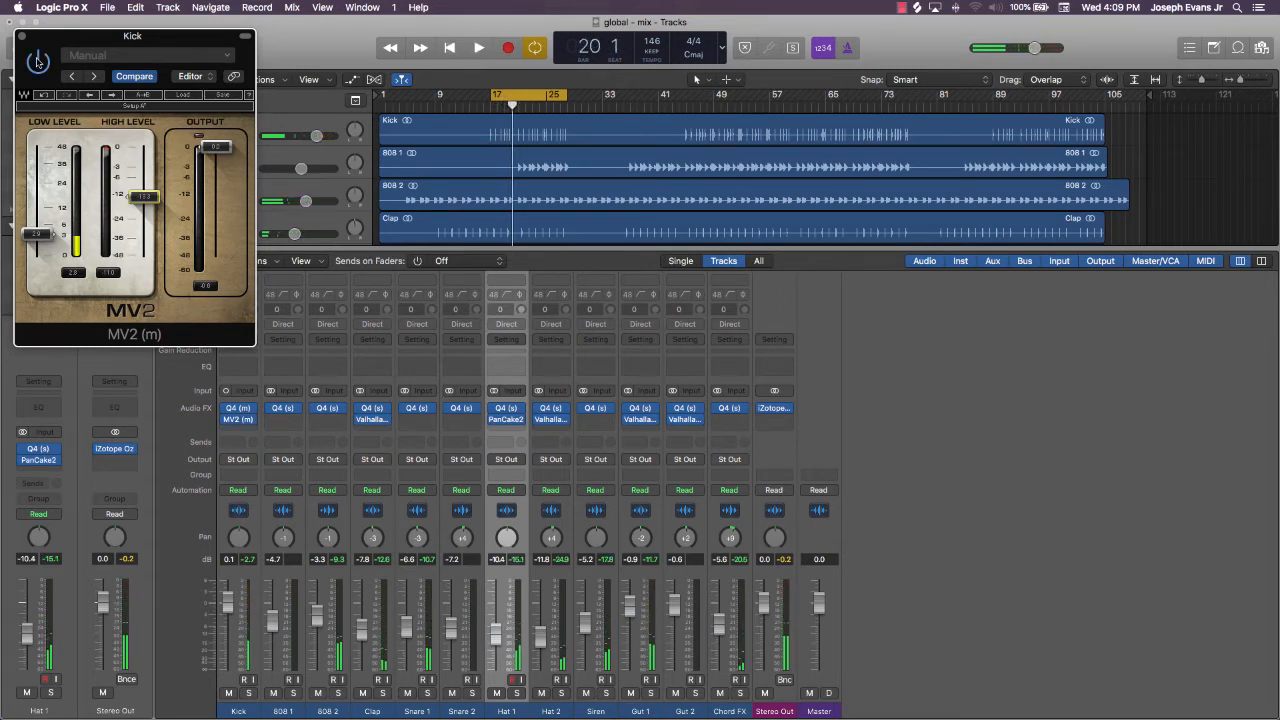
key(space)
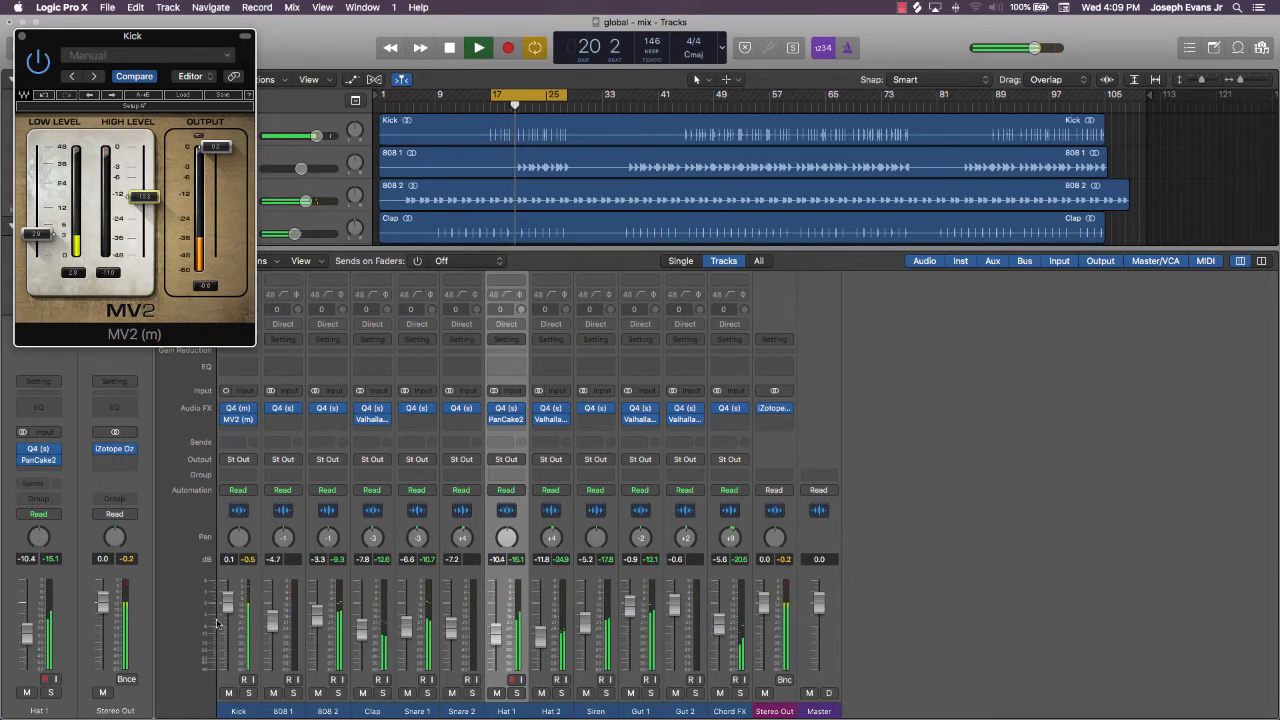
drag(228, 615, 228, 620)
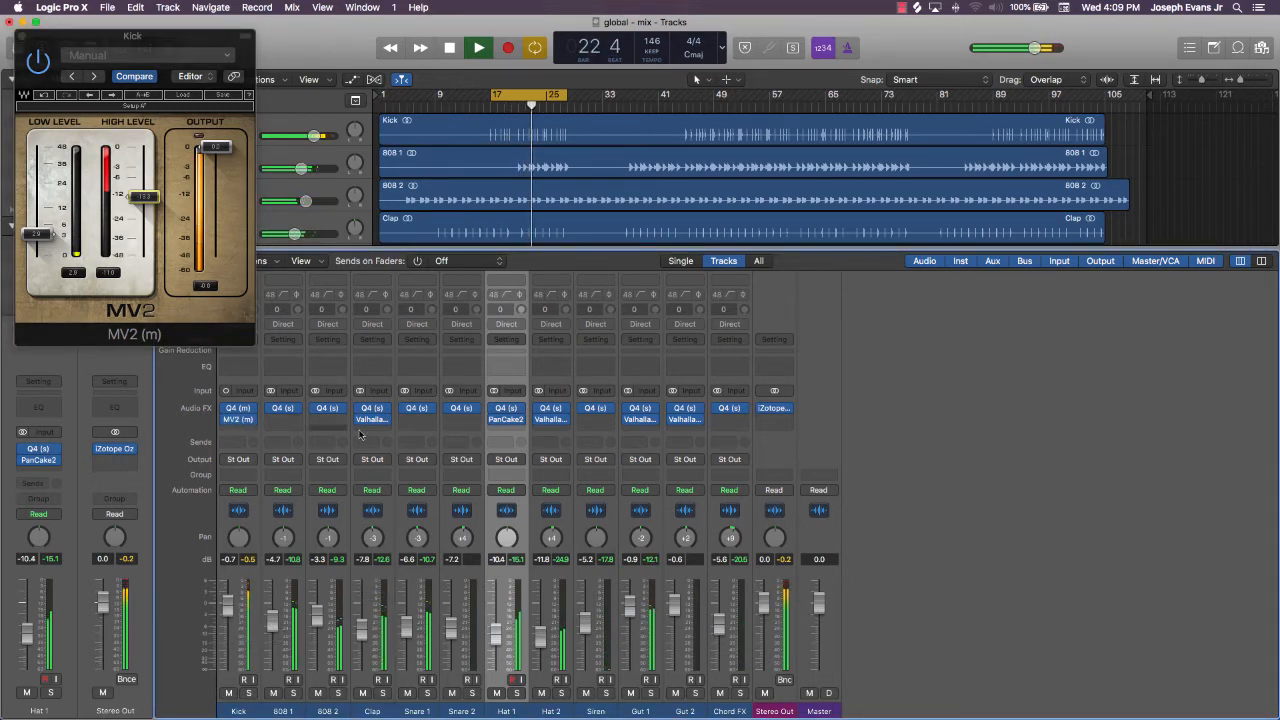
Stop playback, insert the stereo Waves MV2 plug-in on Snare 1 and close the Kick's MV2 window
click(422, 424)
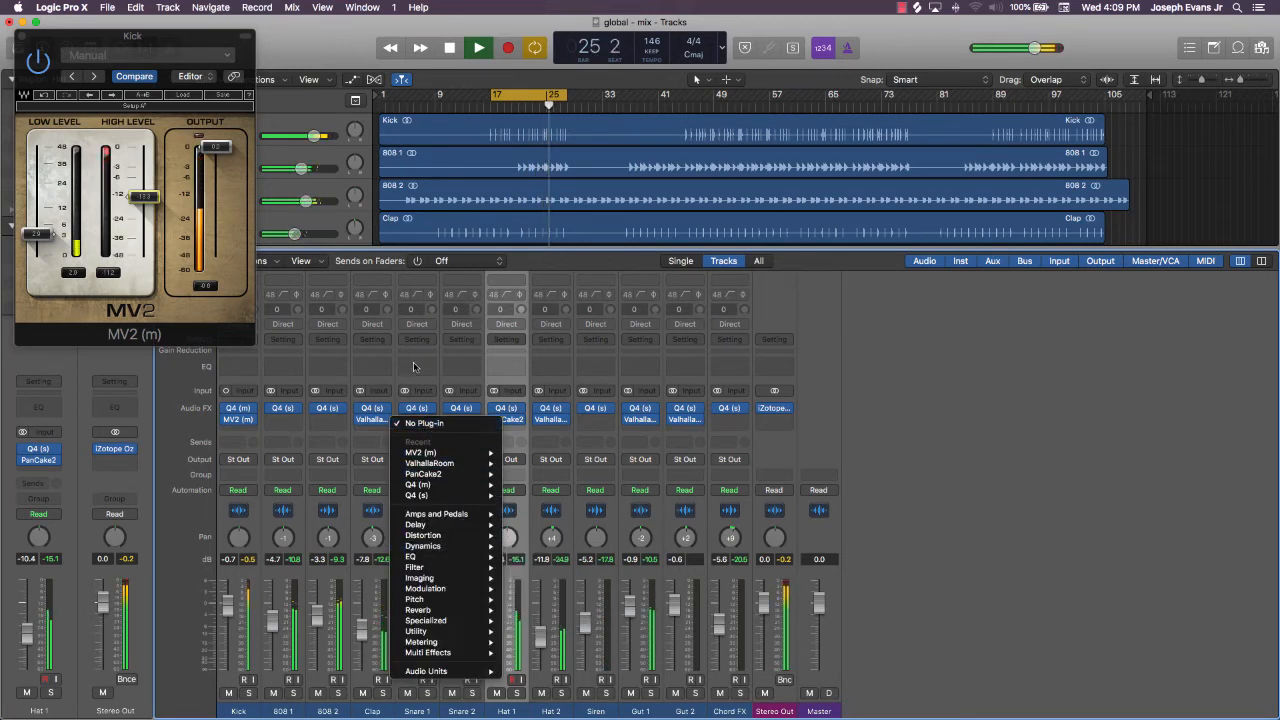
key(Escape)
key(space)
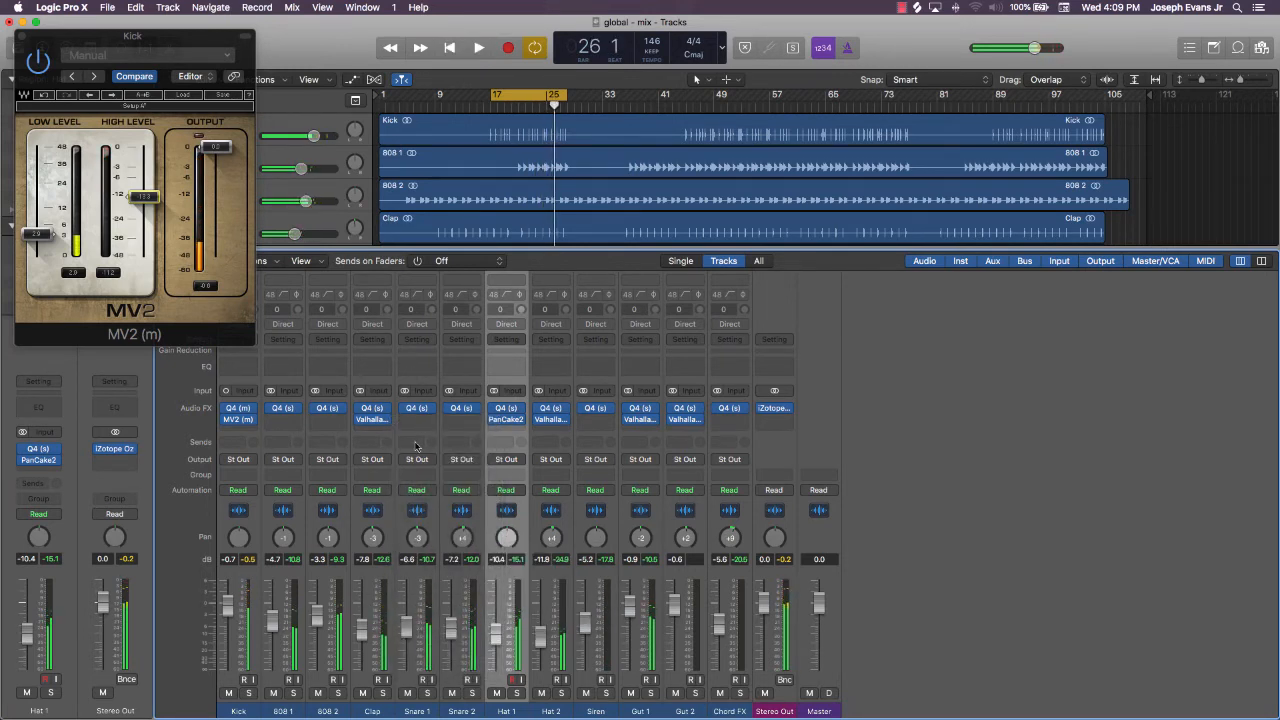
click(420, 421)
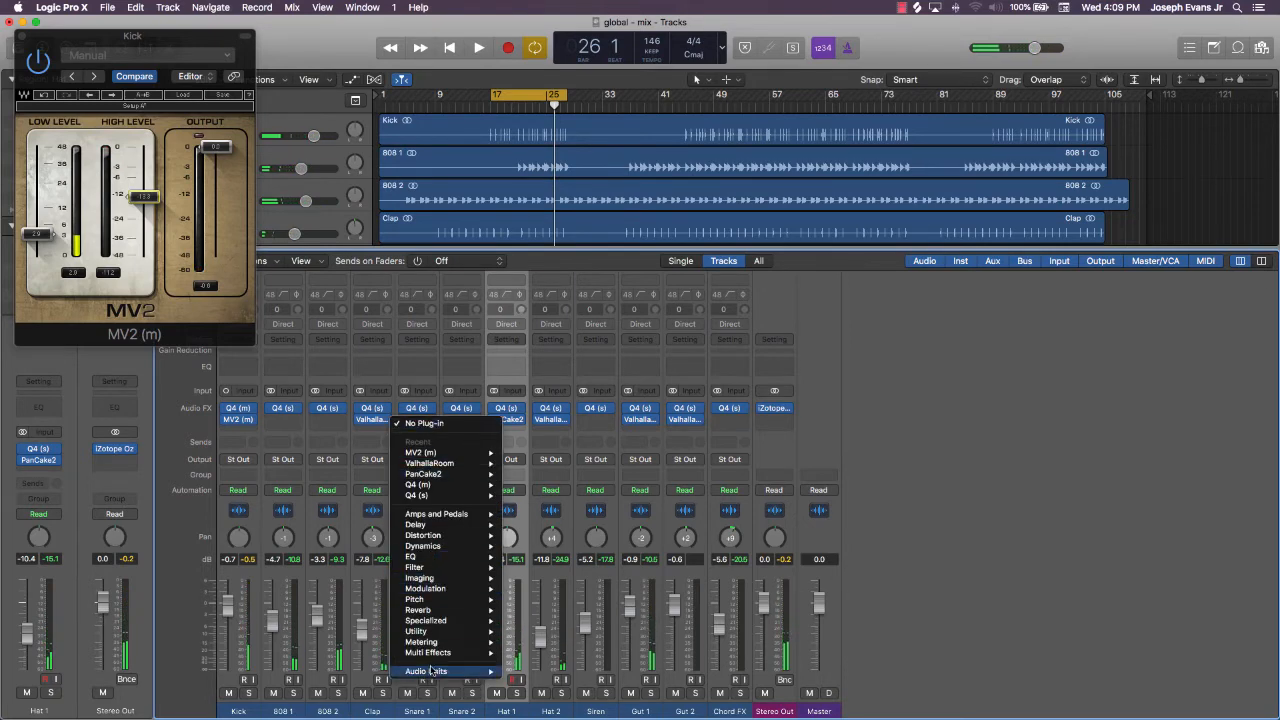
mouse_move(428, 671)
mouse_move(545, 705)
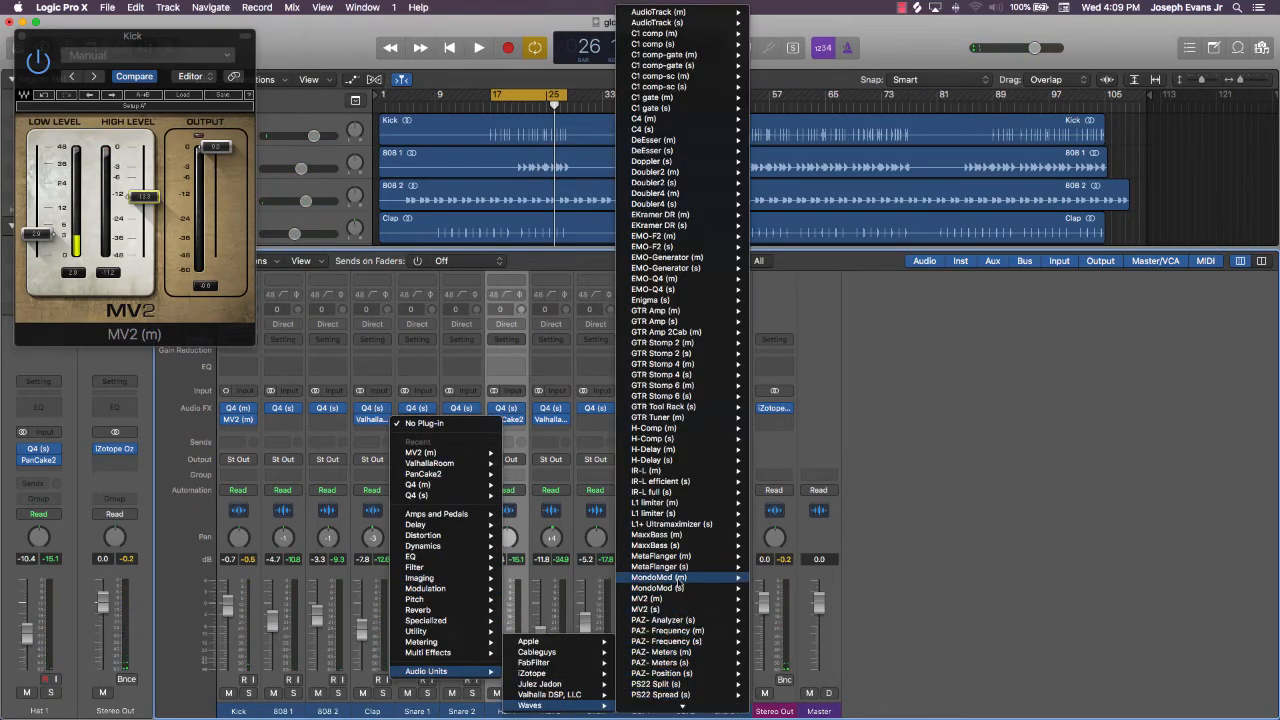
mouse_move(724, 611)
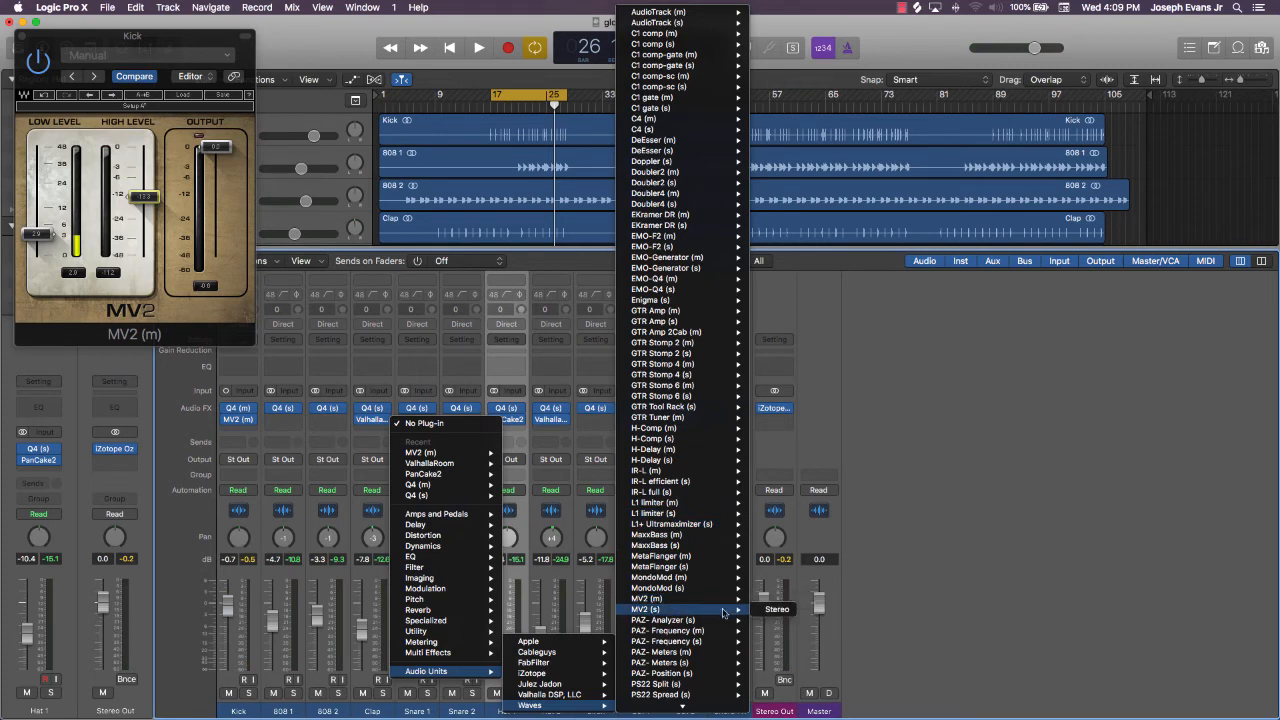
click(772, 610)
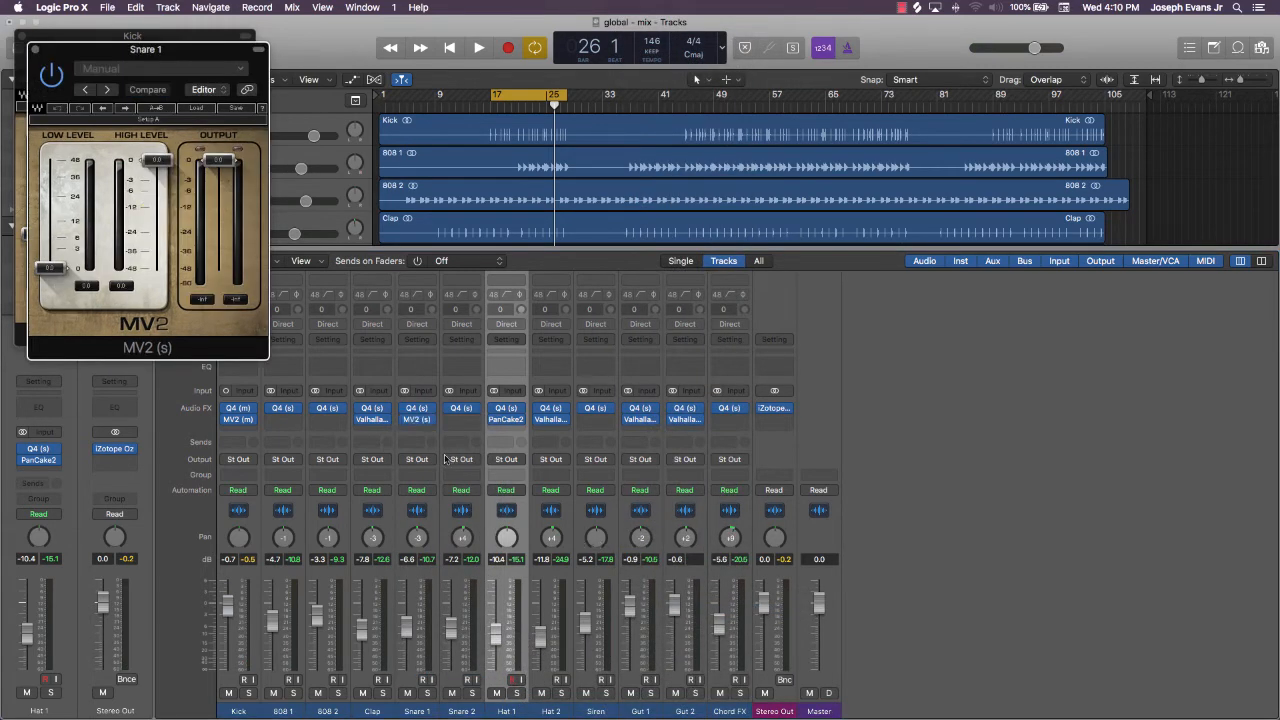
click(23, 36)
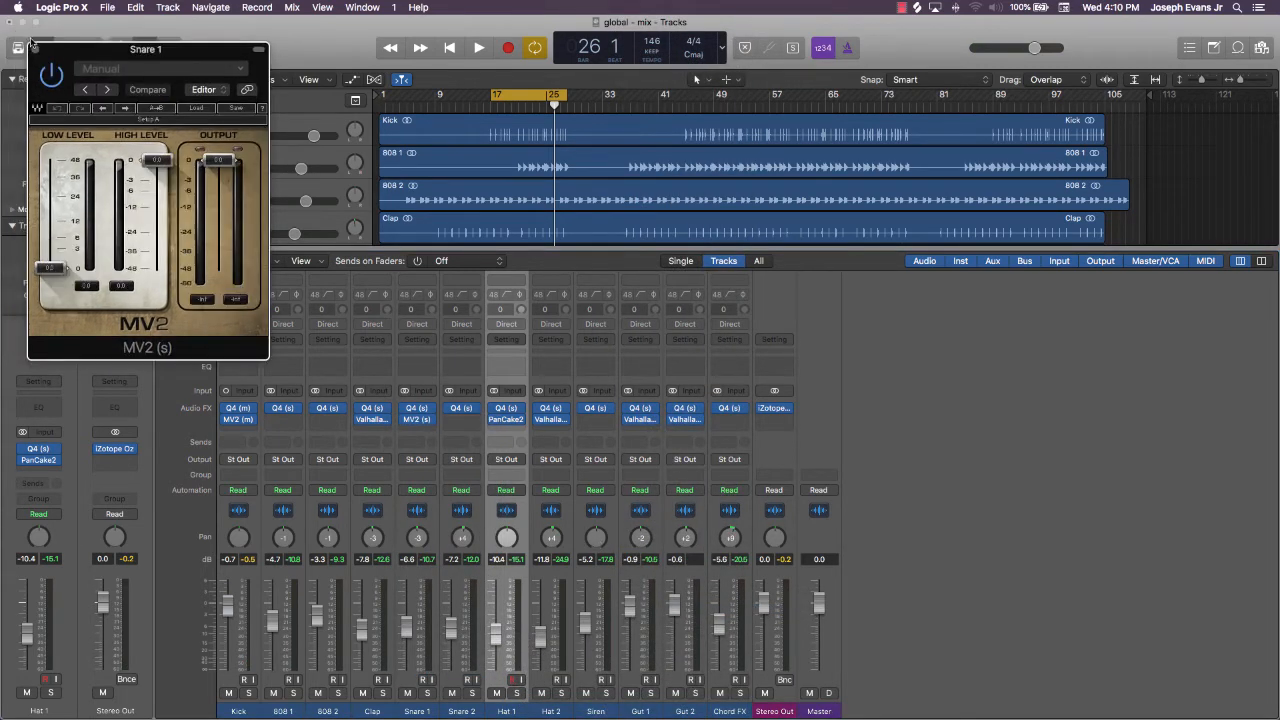
Play the loop and set Snare 1's MV2 high level to about -10 and low level to about 3
key(space)
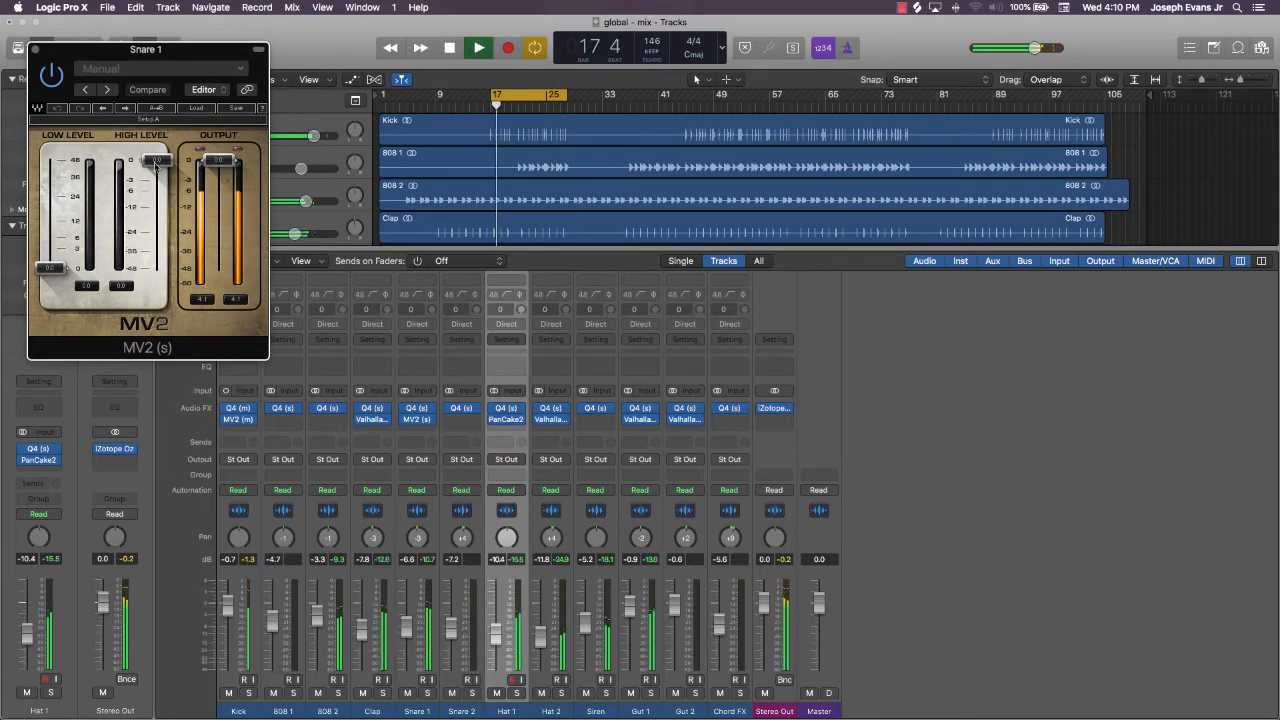
drag(156, 160, 156, 206)
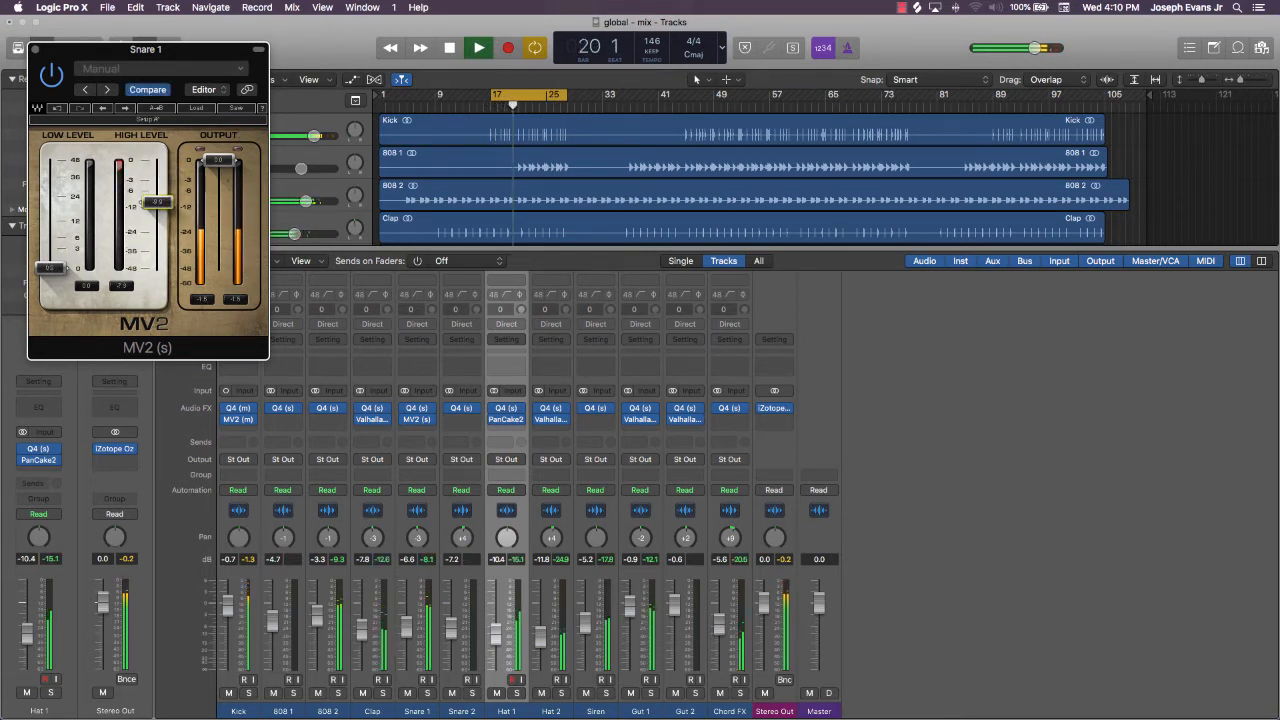
drag(50, 268, 50, 245)
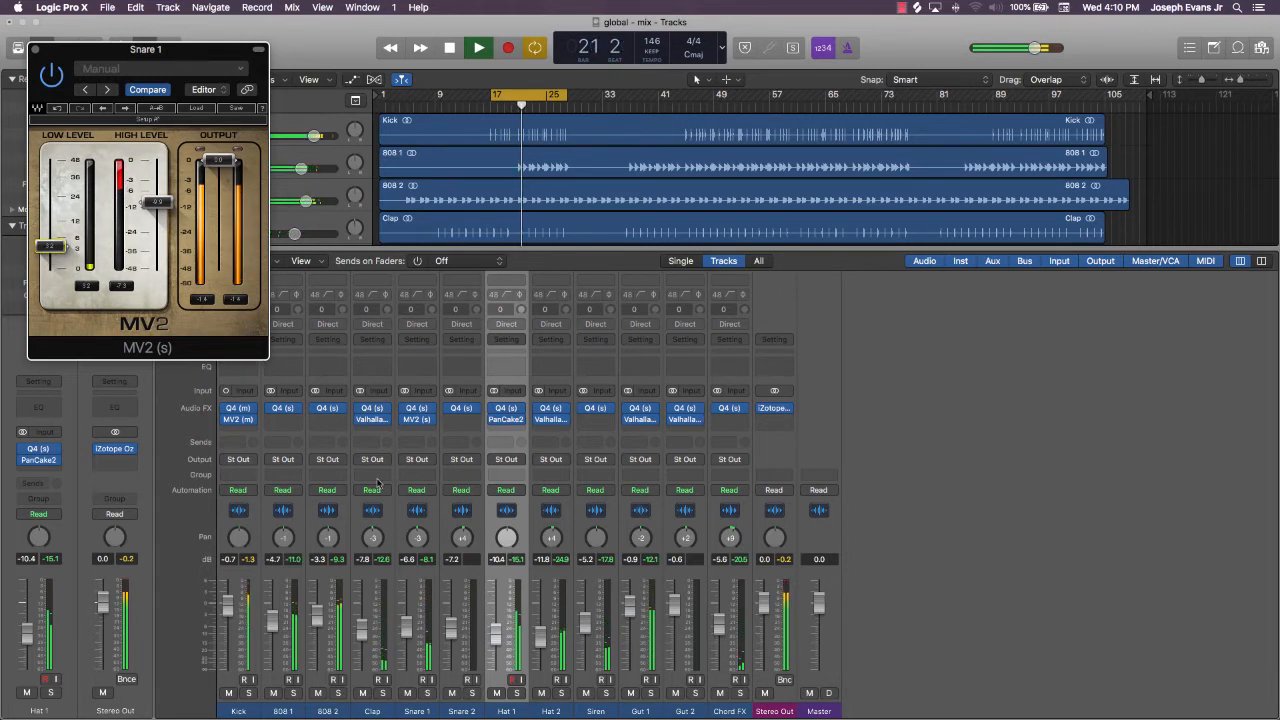
Rebalance the volumes: Snare 1 at -8.4 dB, Snare 2 at -11.4 dB, Hat 1 at -12.0 dB and Hat 2 at -4.6 dB
drag(407, 618, 406, 637)
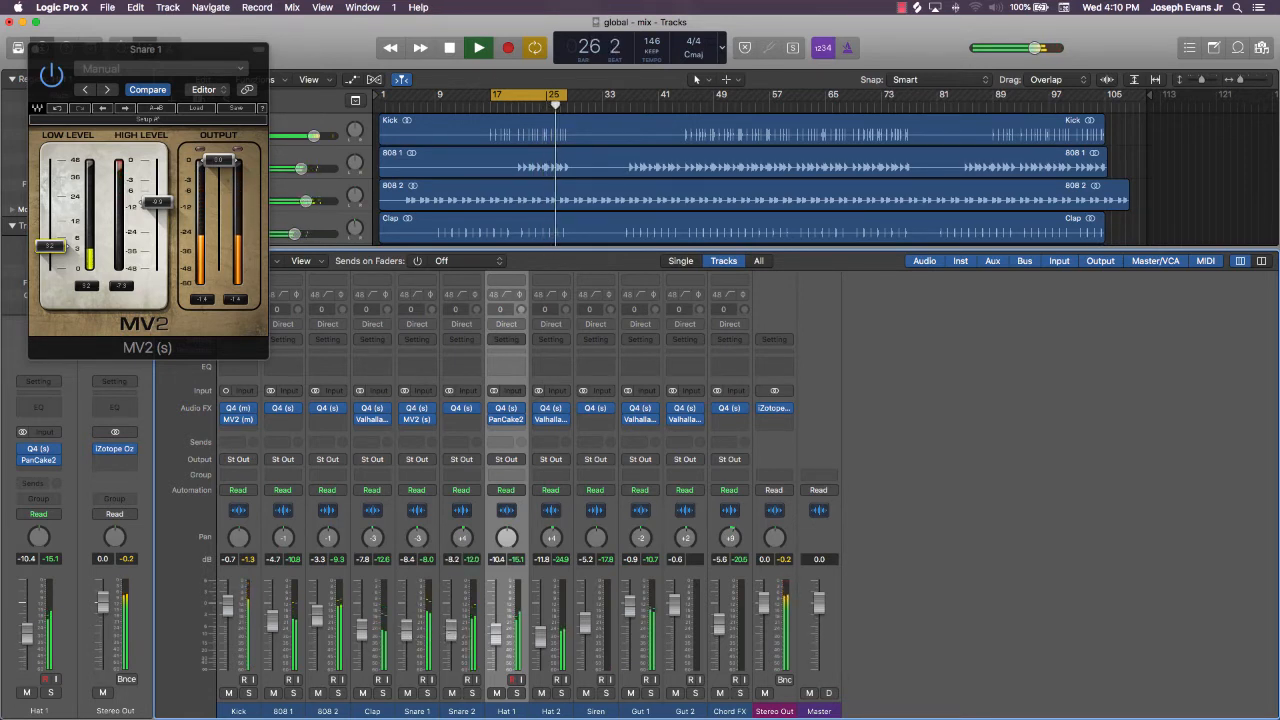
drag(451, 626, 451, 630)
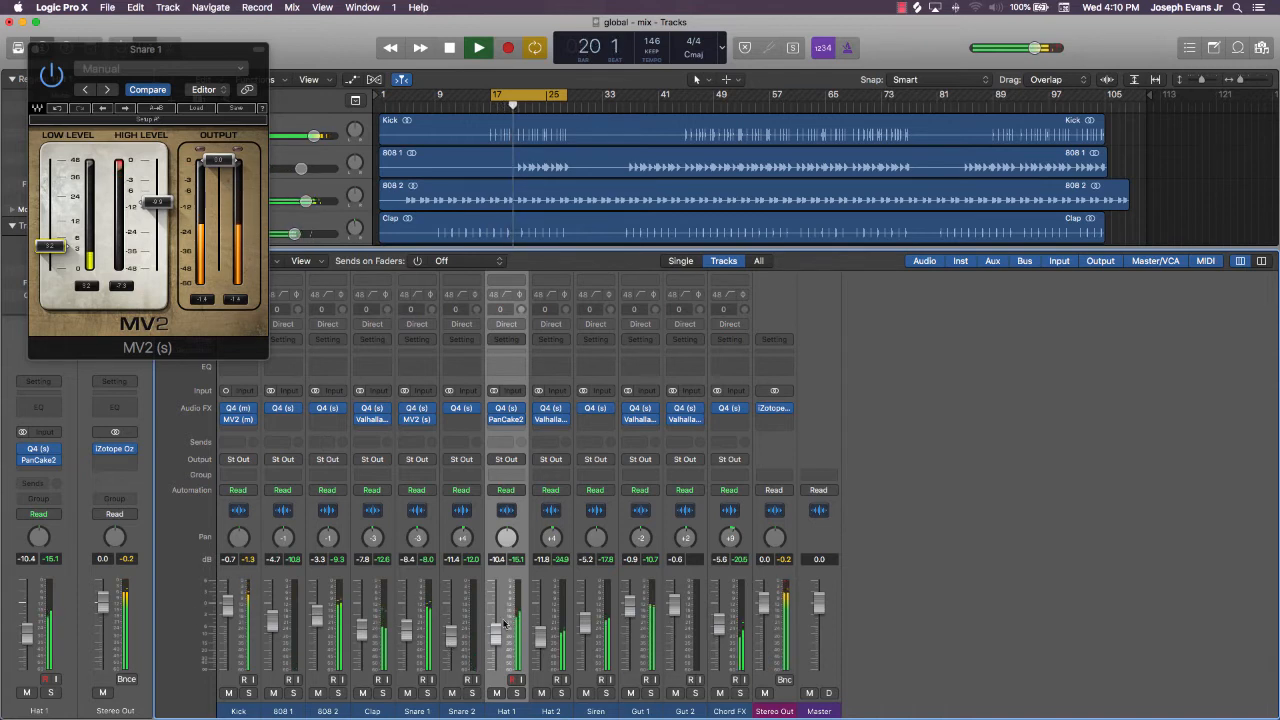
drag(505, 625, 541, 621)
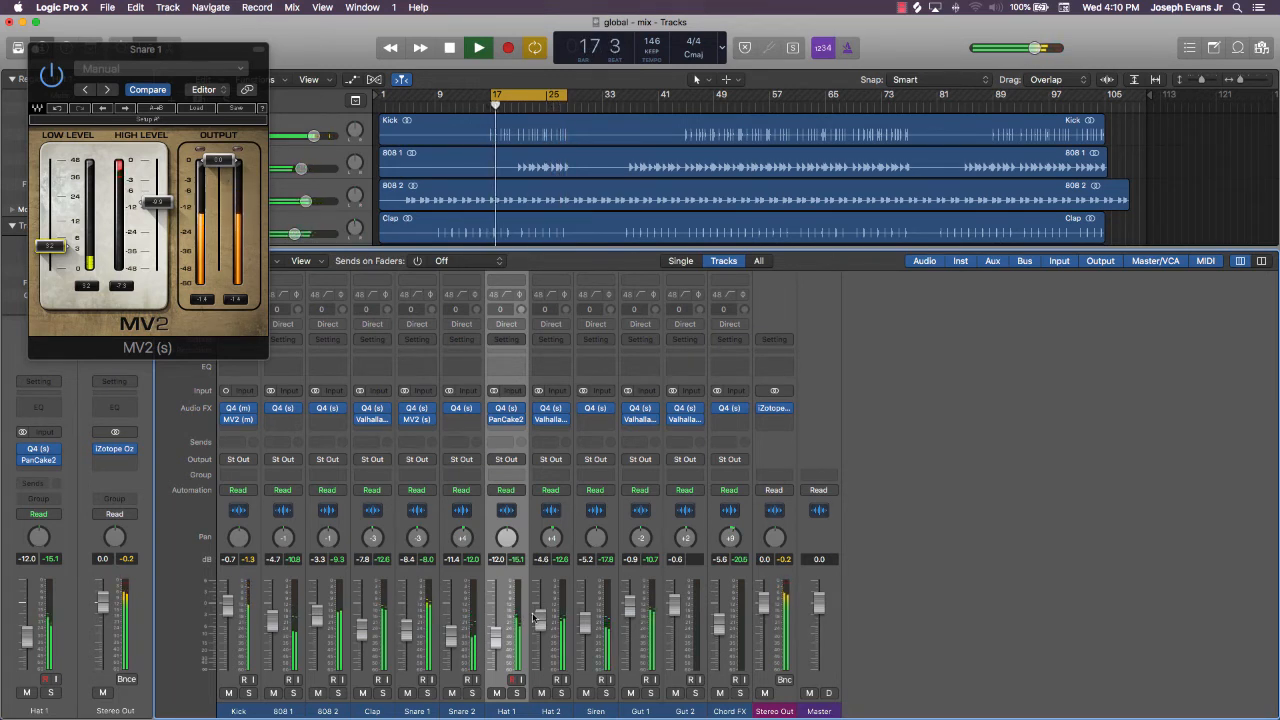
Insert the stereo PanCake2 plug-in on Hat 2, reduce the panning width of its wave by two increments and save the project
click(550, 430)
mouse_move(588, 491)
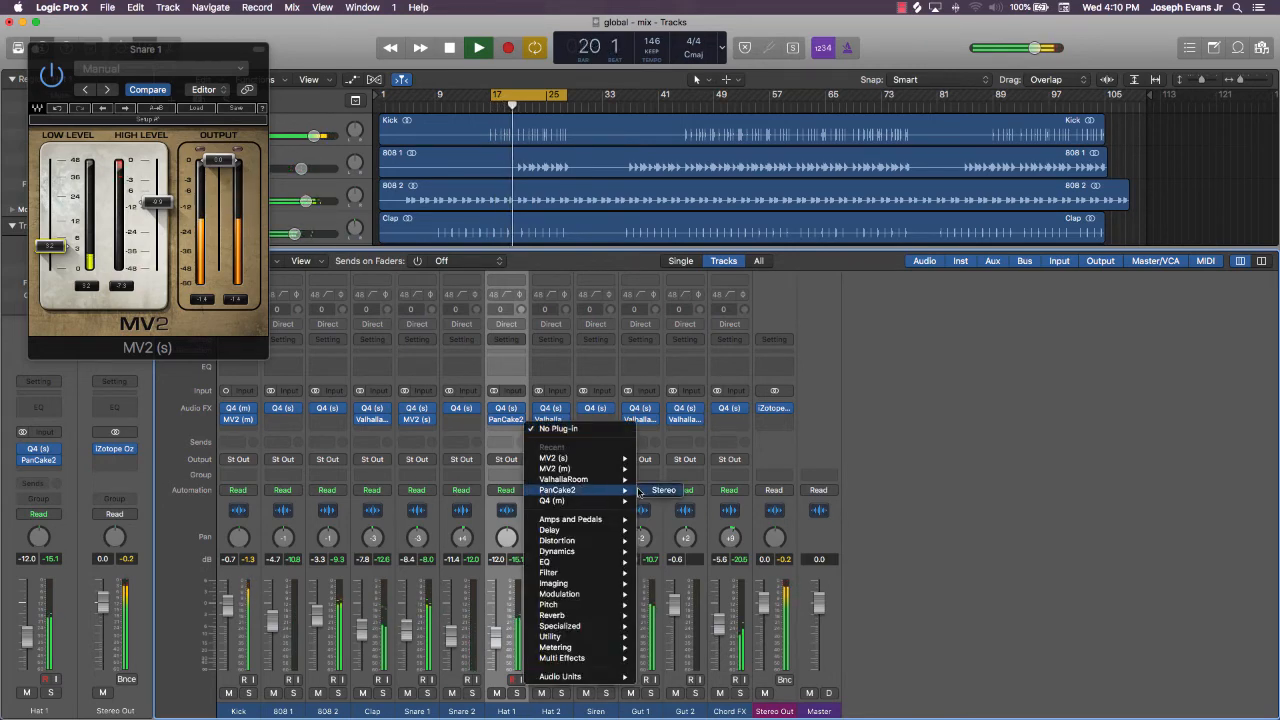
click(643, 491)
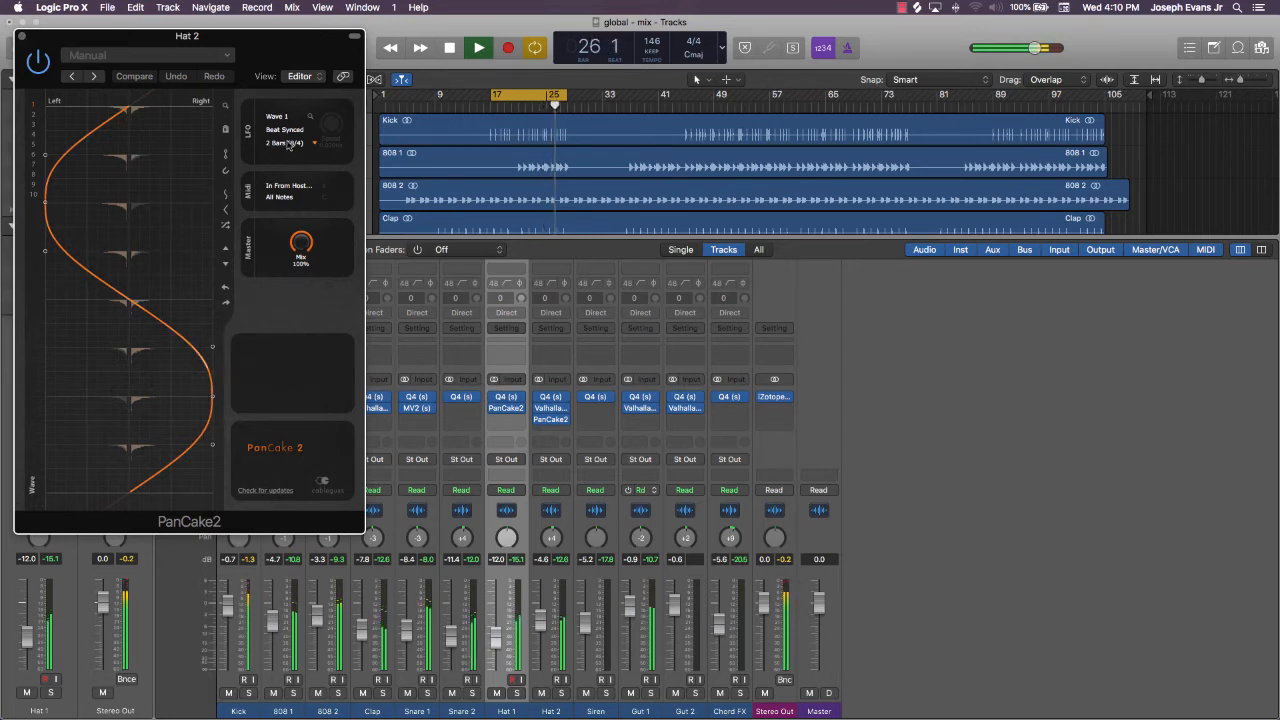
click(287, 143)
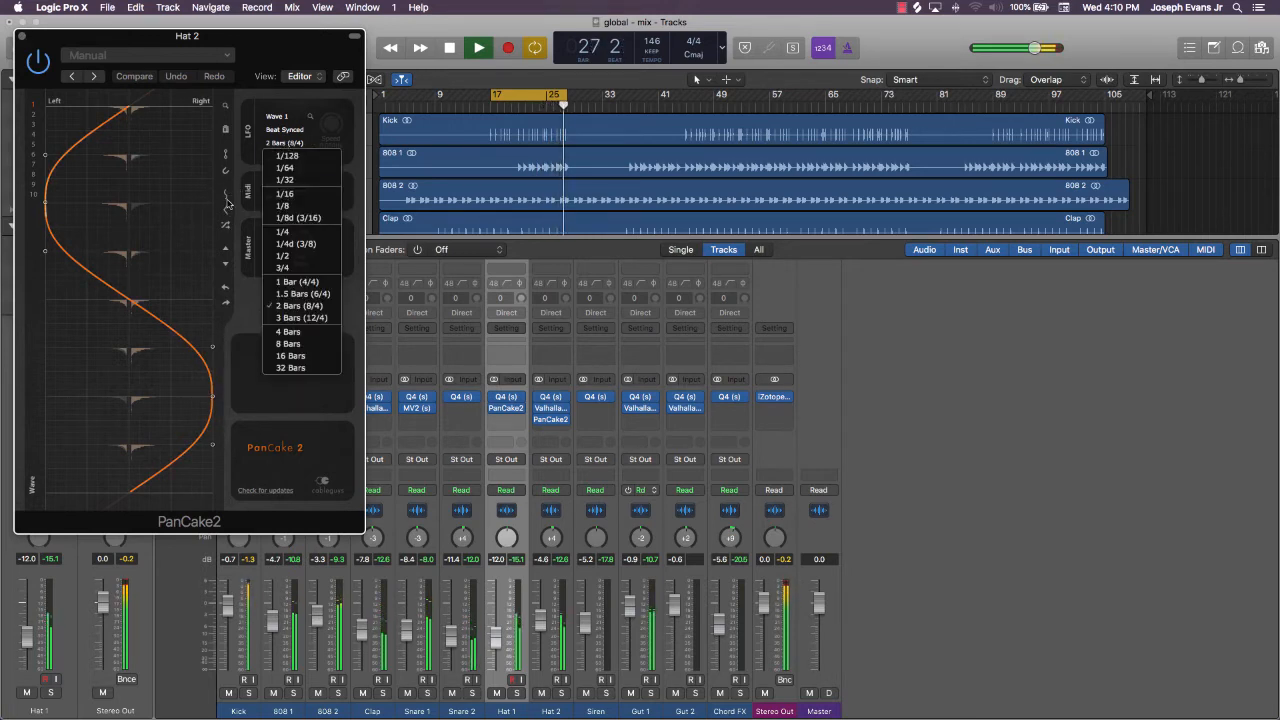
click(227, 196)
click(227, 196)
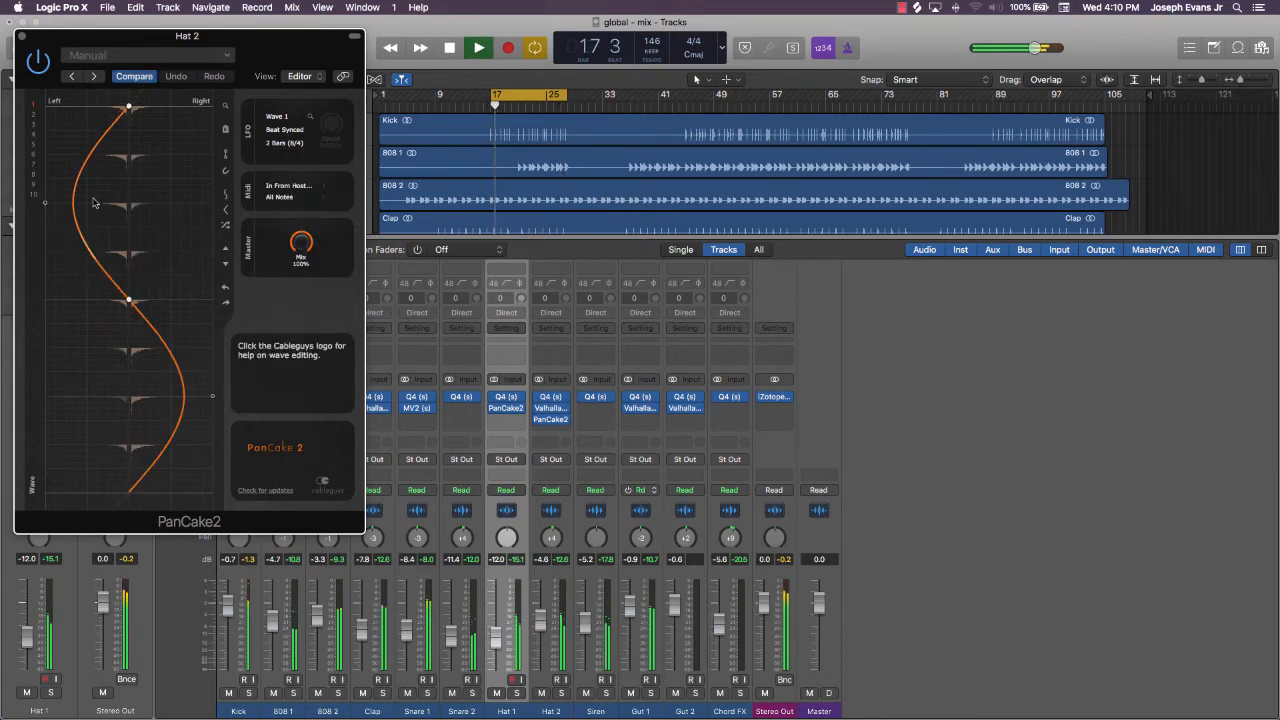
click(21, 36)
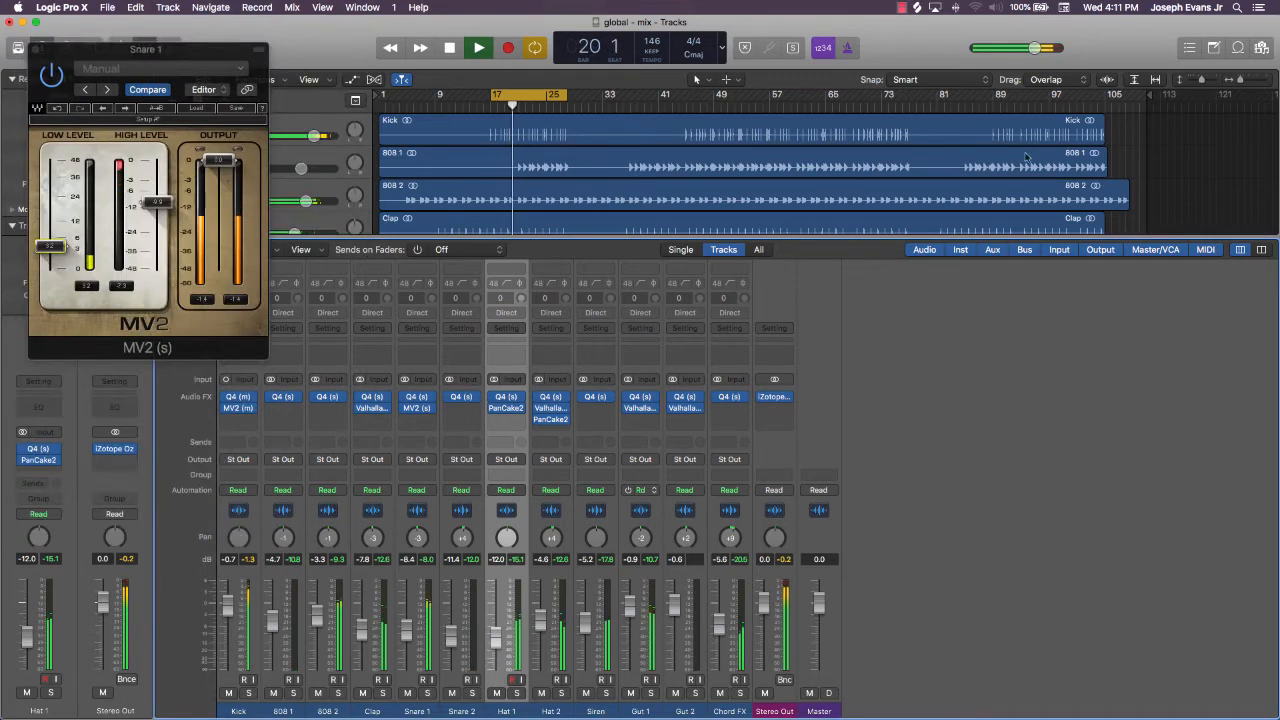
click(1129, 155)
key(super+s)
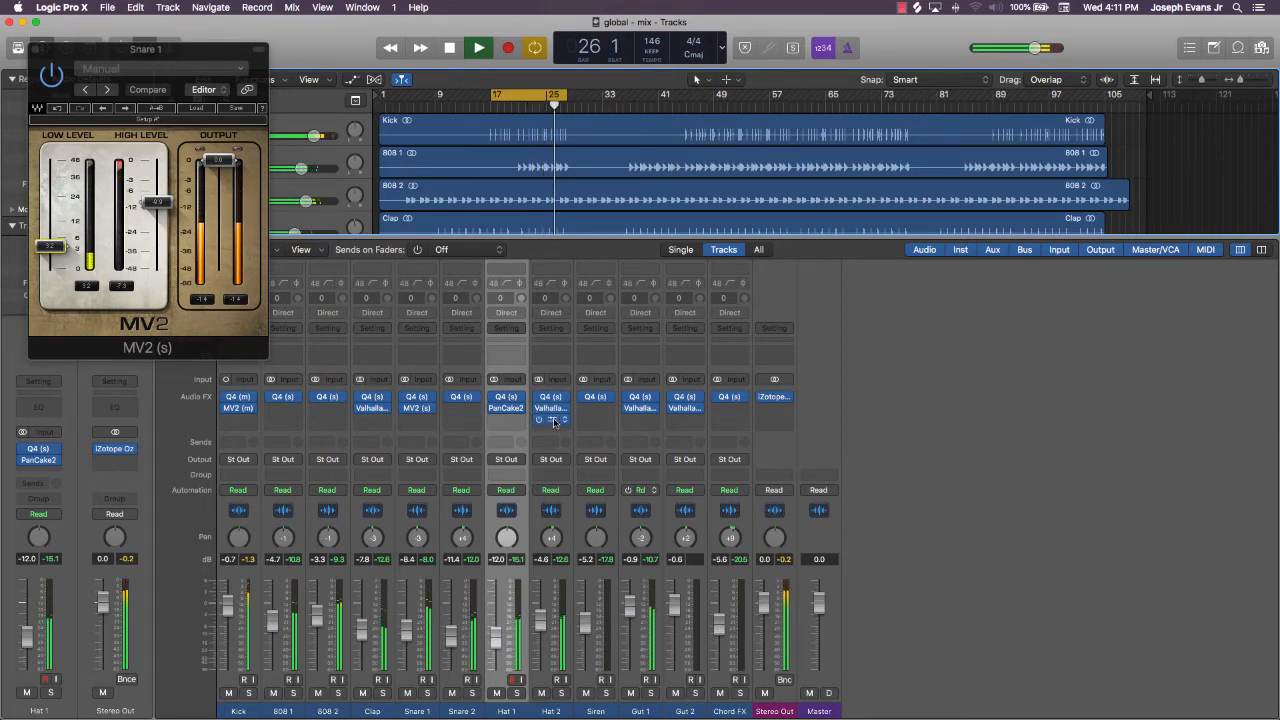
Set the LFO length of Hat 2's PanCake2 to 4 Bars and close the plug-in window
click(553, 421)
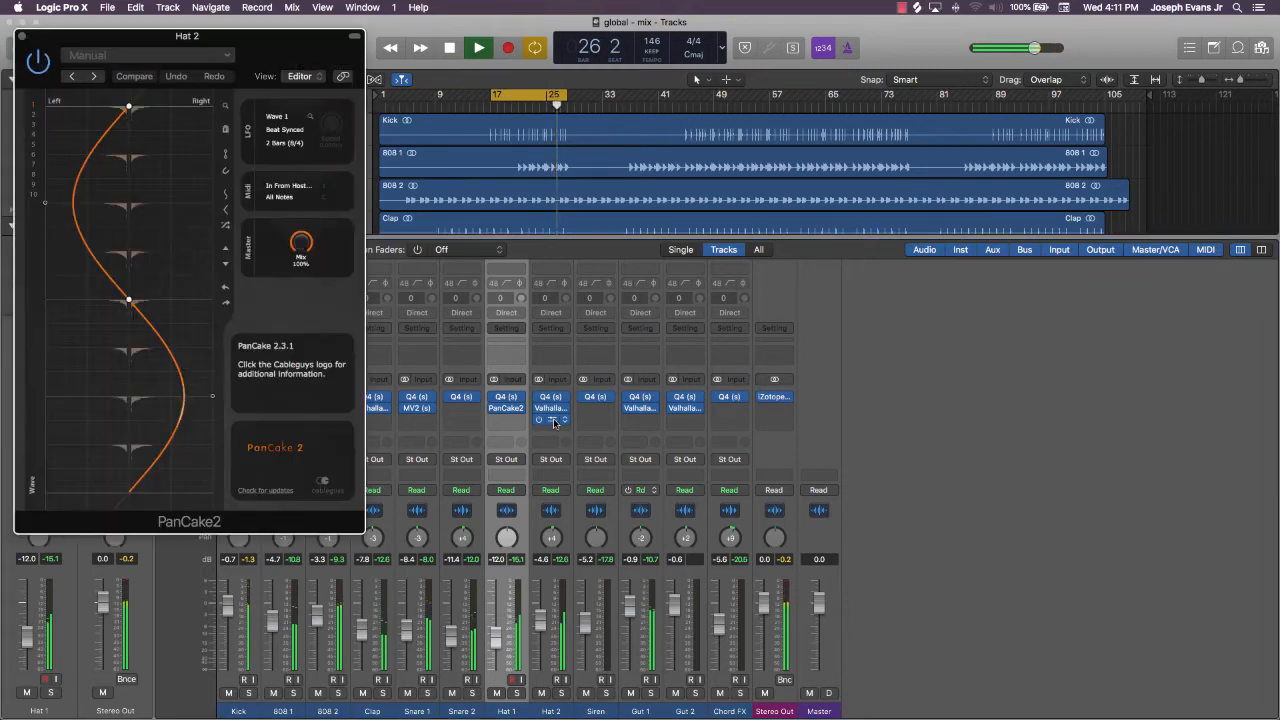
click(284, 143)
click(286, 331)
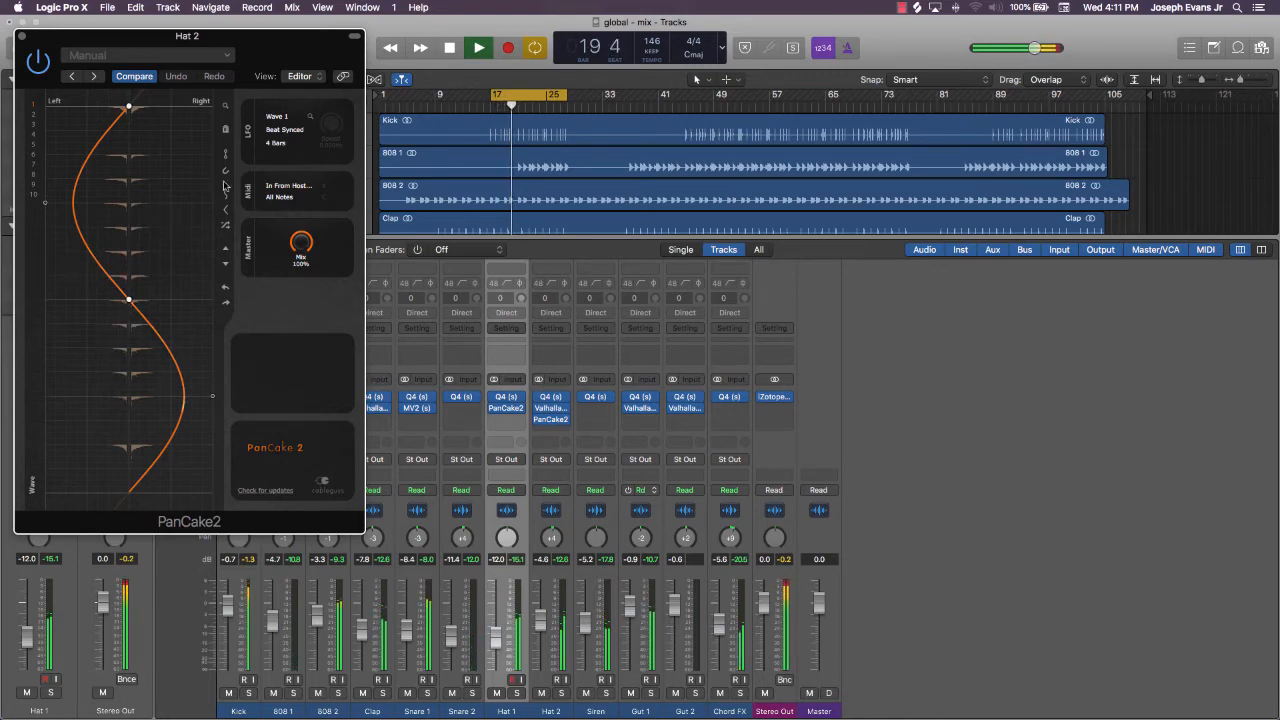
click(20, 36)
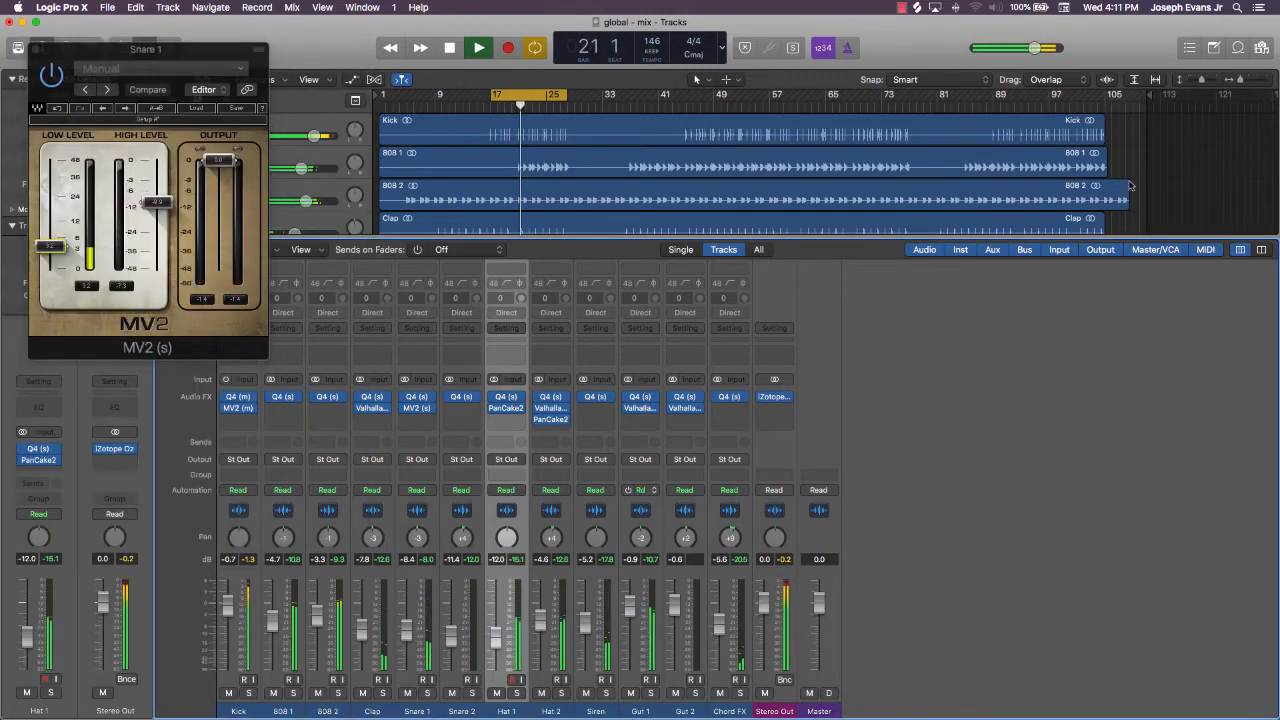
Insert stereo MV2 on Chord FX with high level about -3 and low level about 3, set its volume to -6.4 dB and save
click(36, 49)
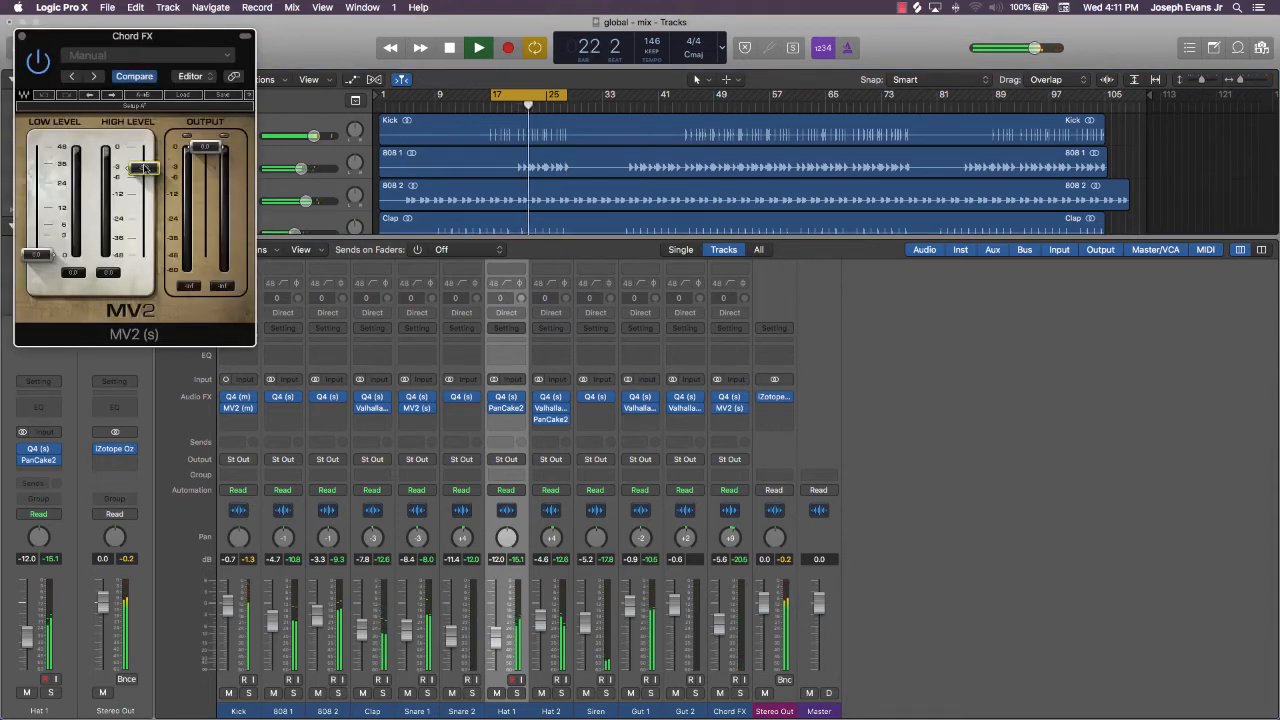
drag(47, 252, 47, 236)
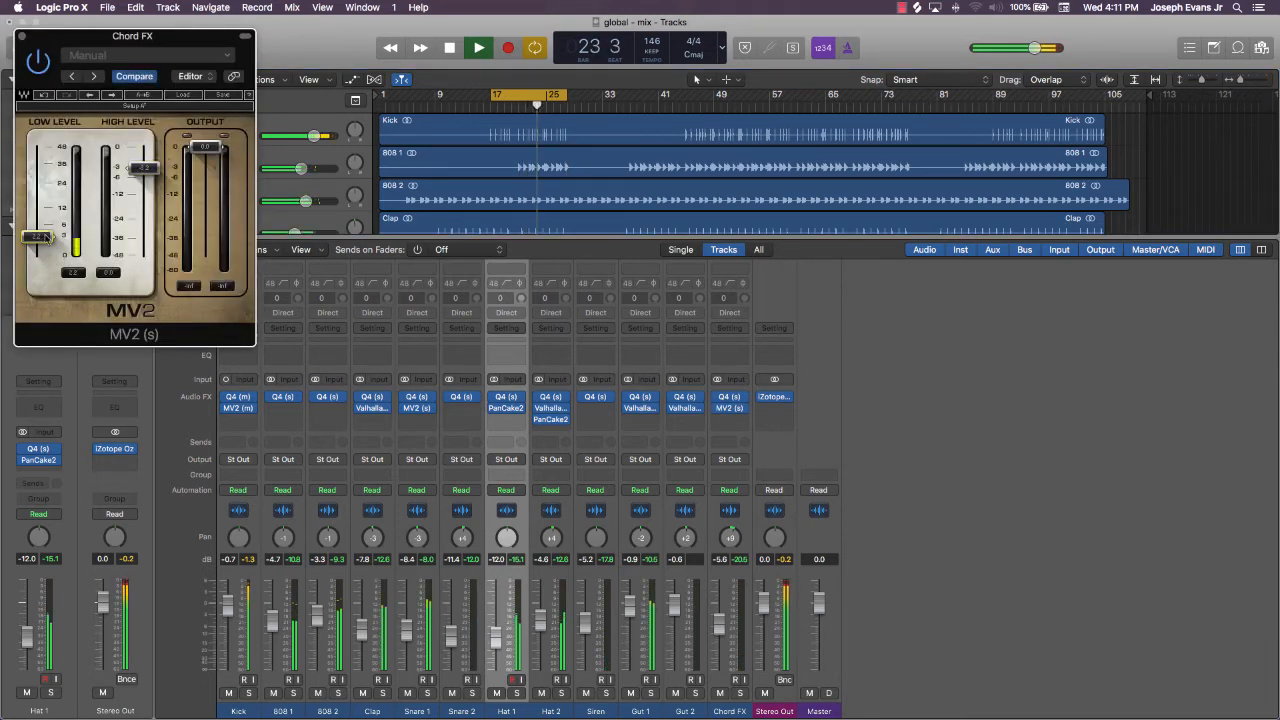
click(22, 36)
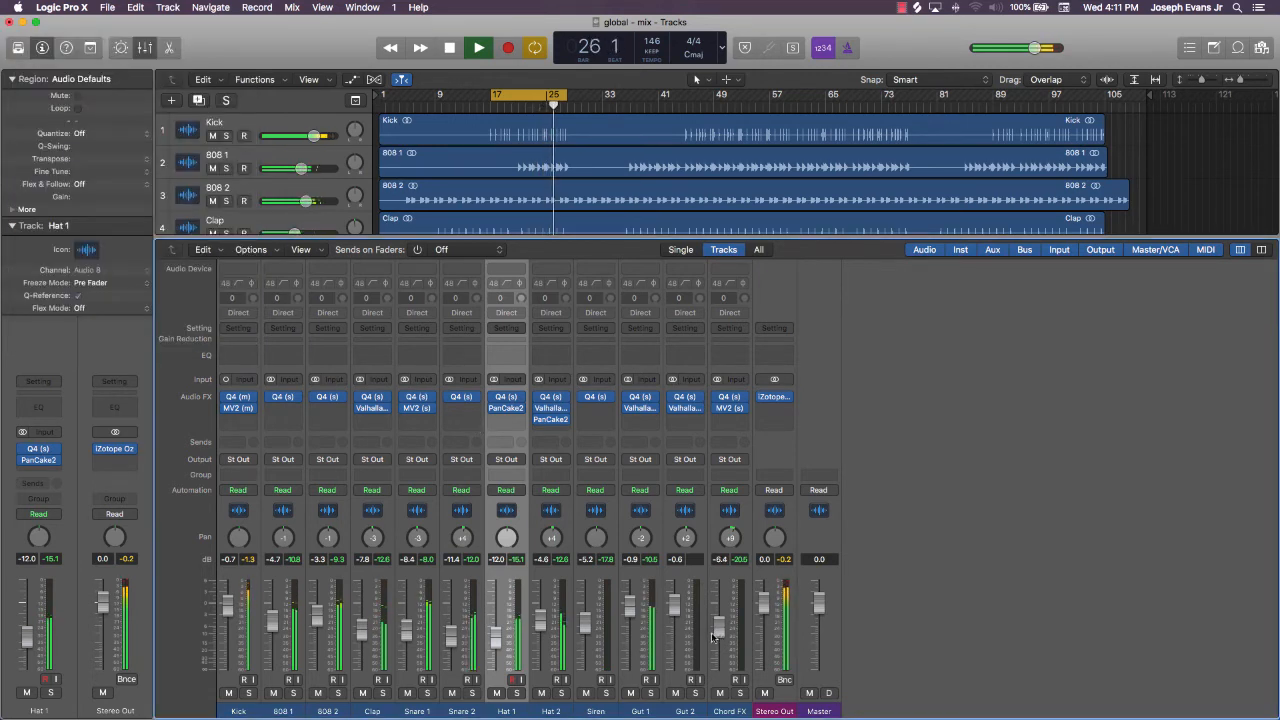
click(1140, 146)
key(super+s)
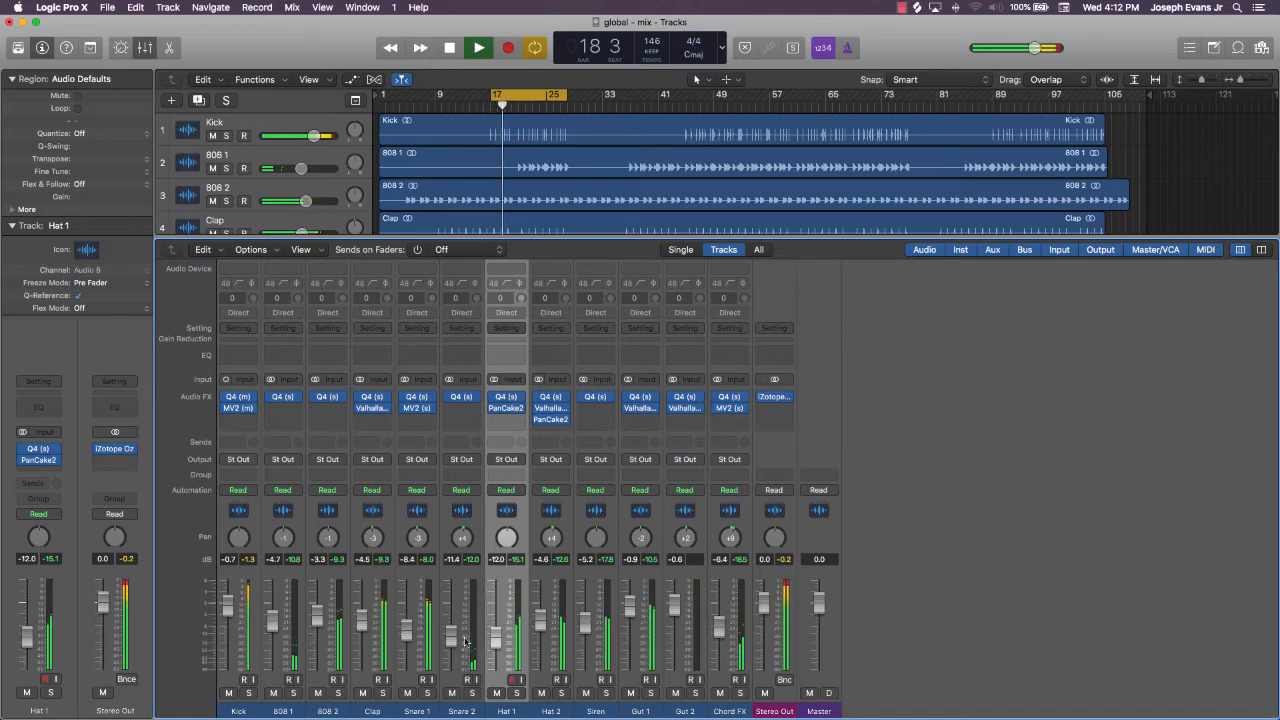
Set the mix of Hat 2's ValhallaRoom reverb to 15.7 % and close the plug-in window
click(550, 408)
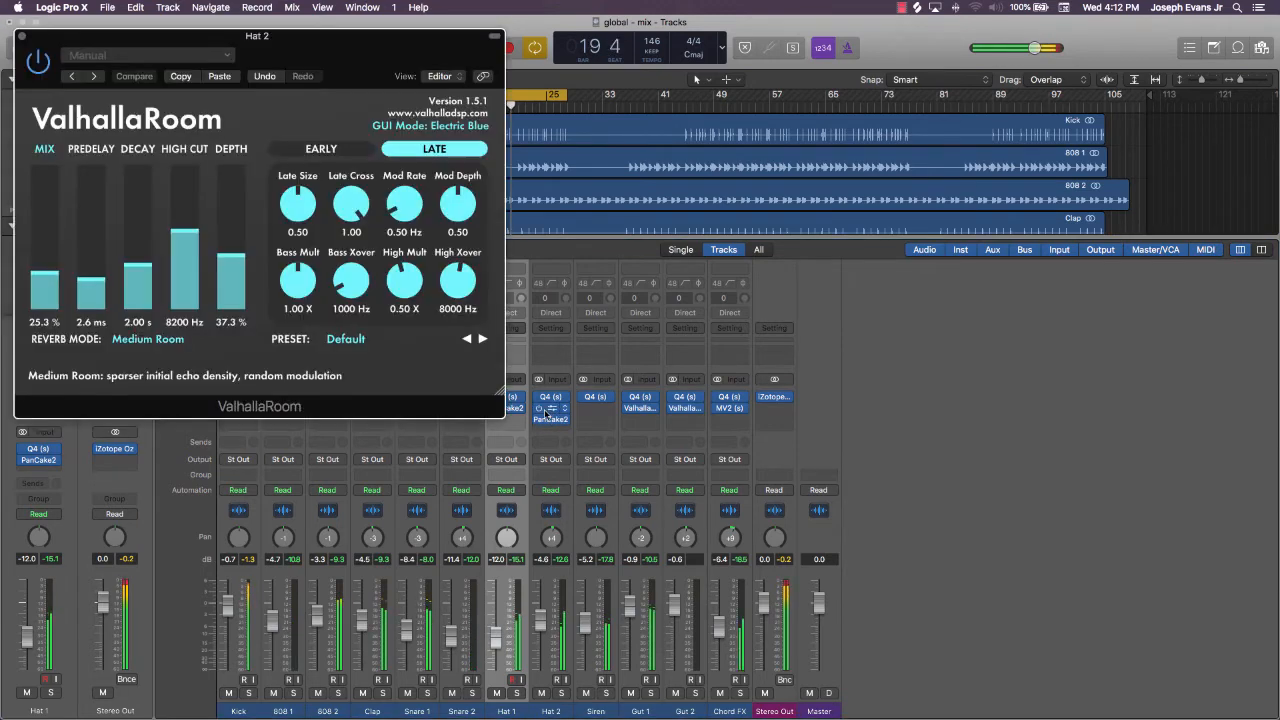
drag(49, 280, 43, 290)
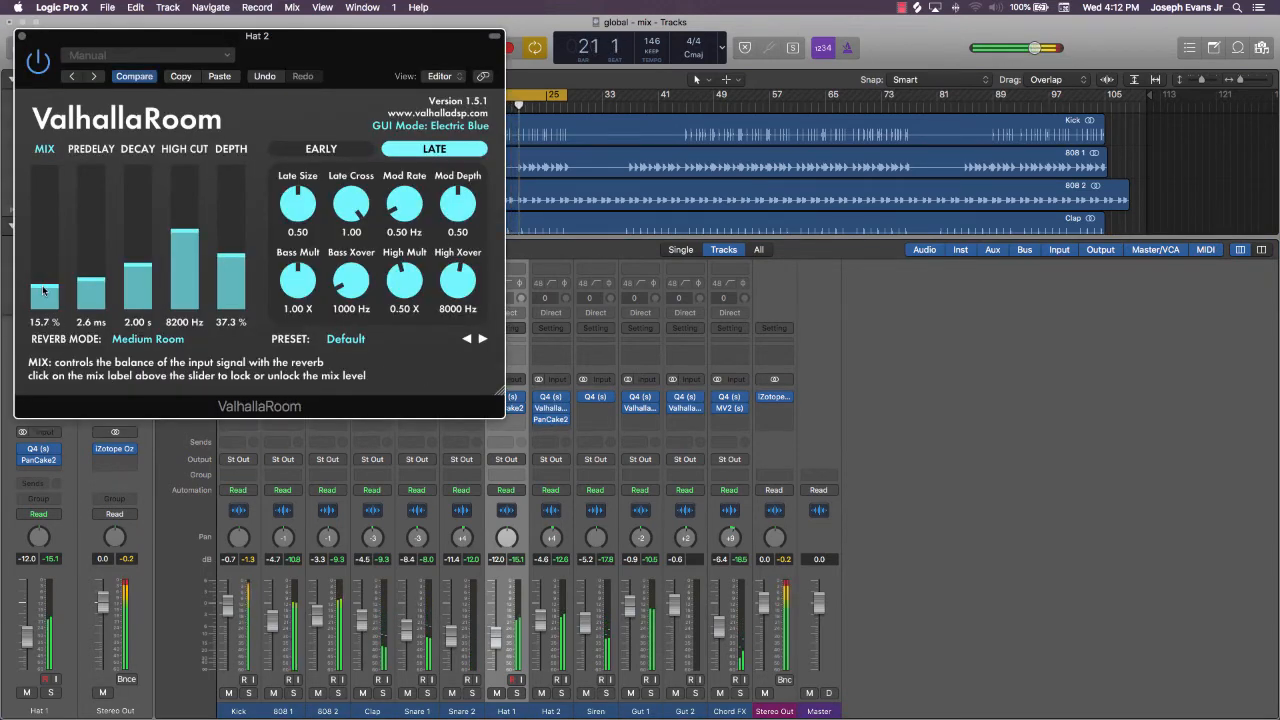
click(22, 39)
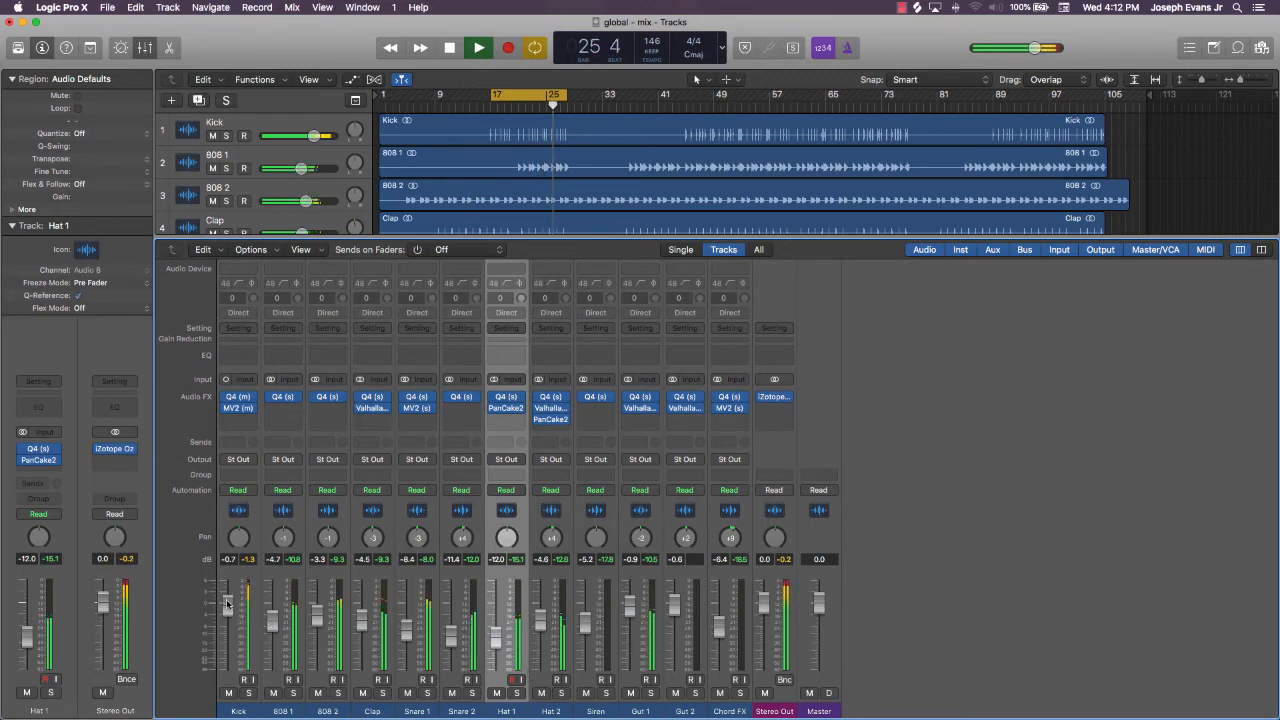
Rebalance the volumes: Kick at -0.4 dB, Clap at -3.4 dB and Snare 1 at -7.6 dB
drag(229, 605, 229, 604)
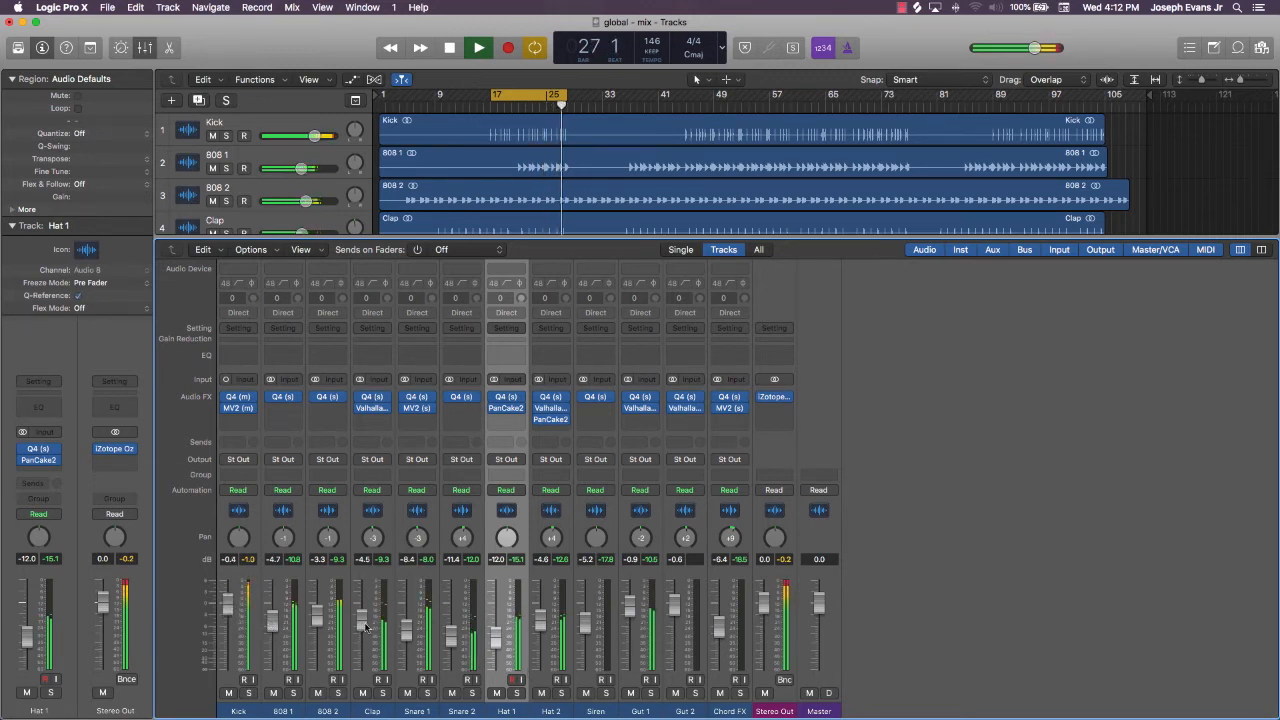
drag(361, 622, 406, 626)
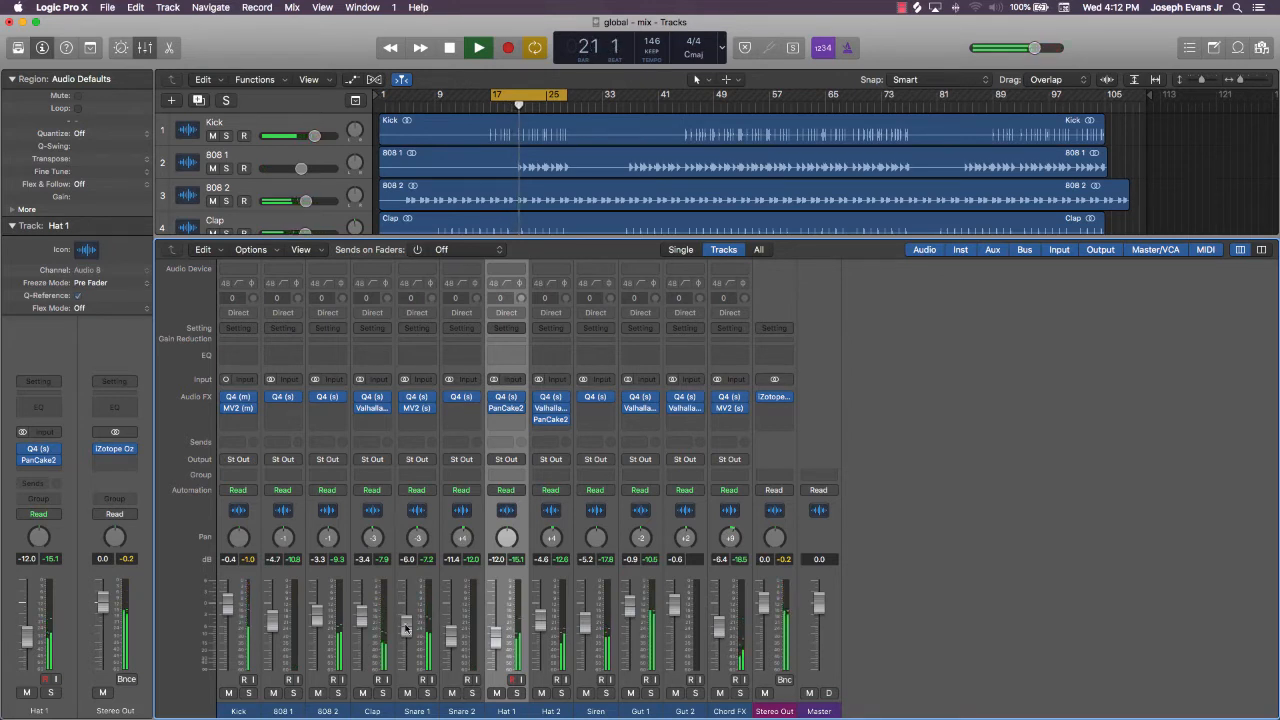
drag(406, 628, 405, 635)
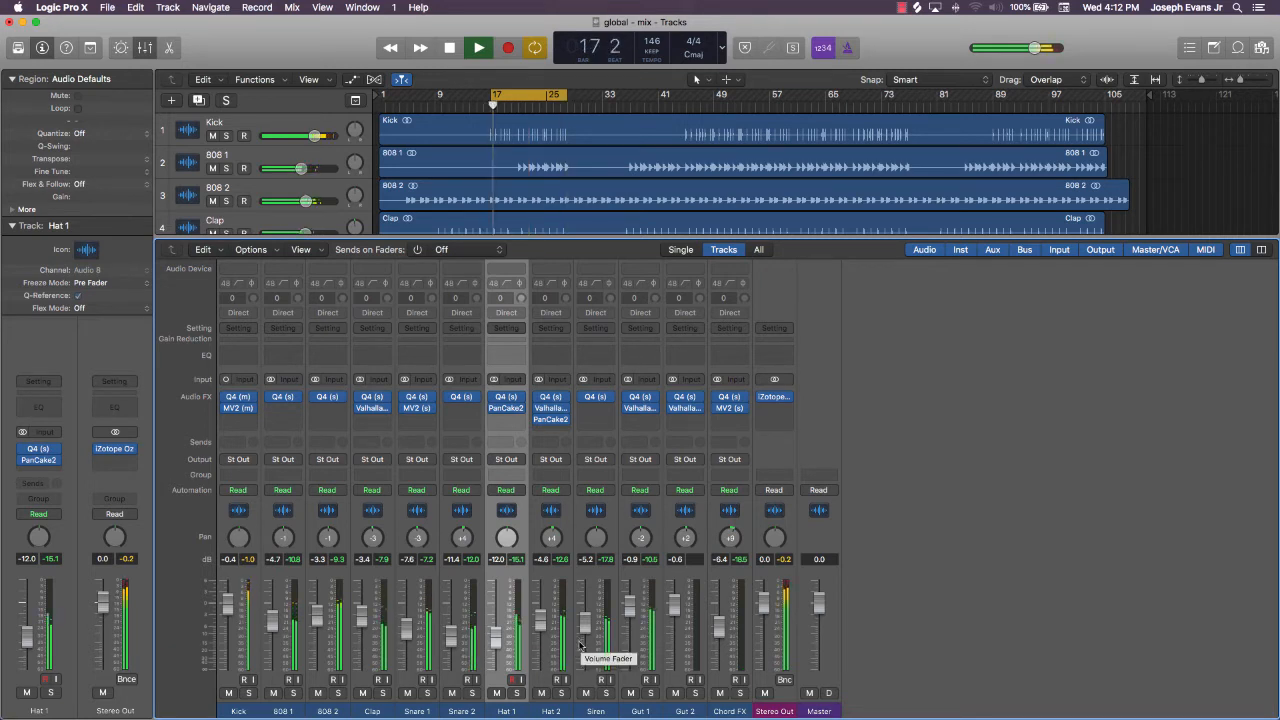
Turn off the loop and restart playback from the beginning of the song
click(532, 98)
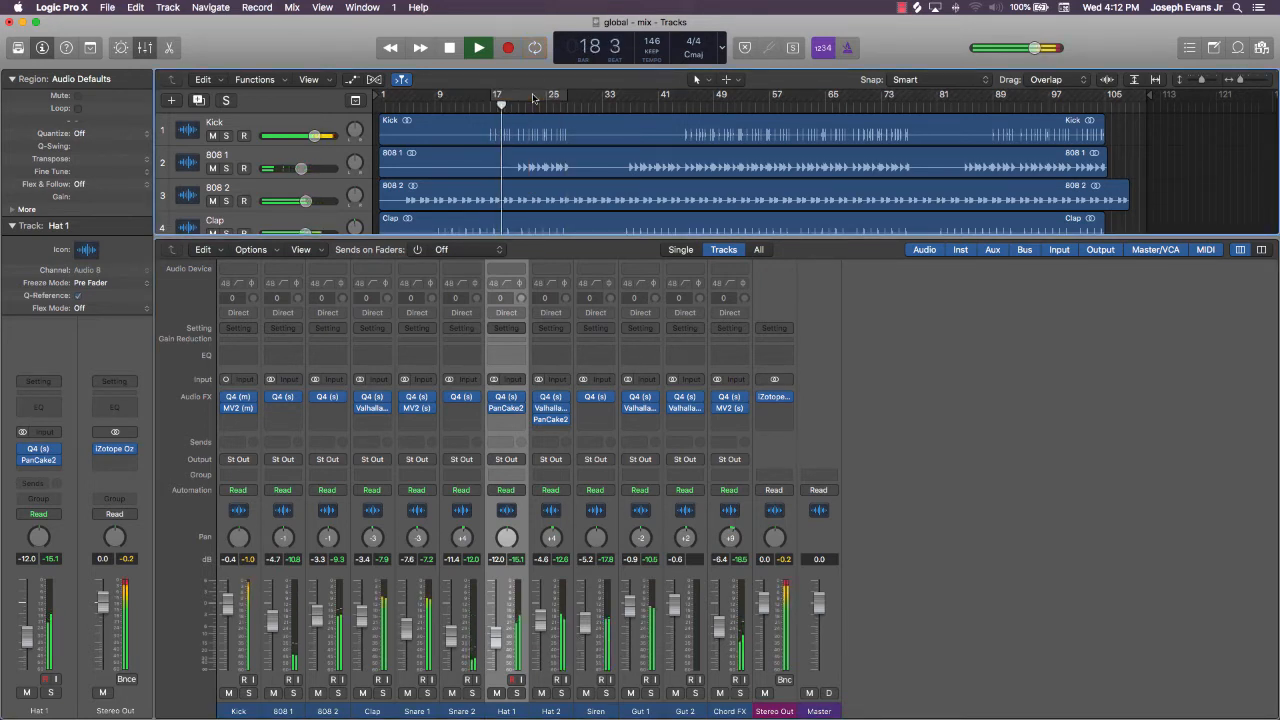
key(space)
key(Return)
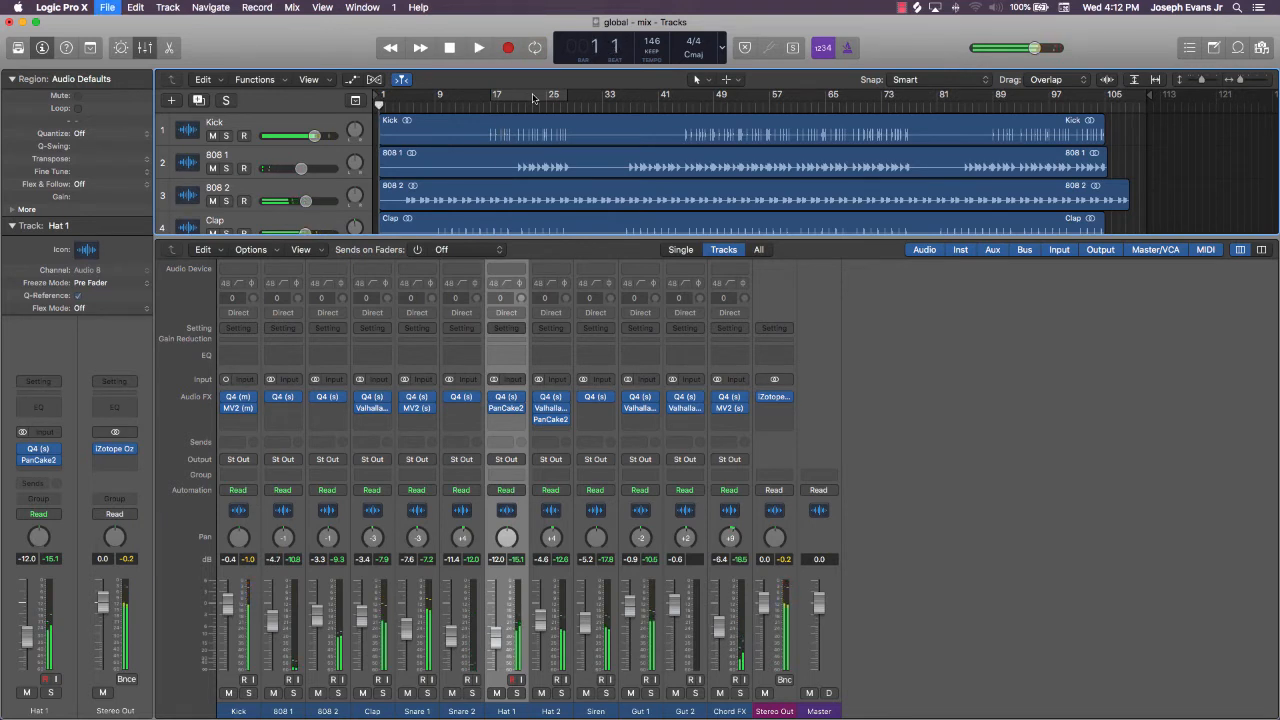
key(space)
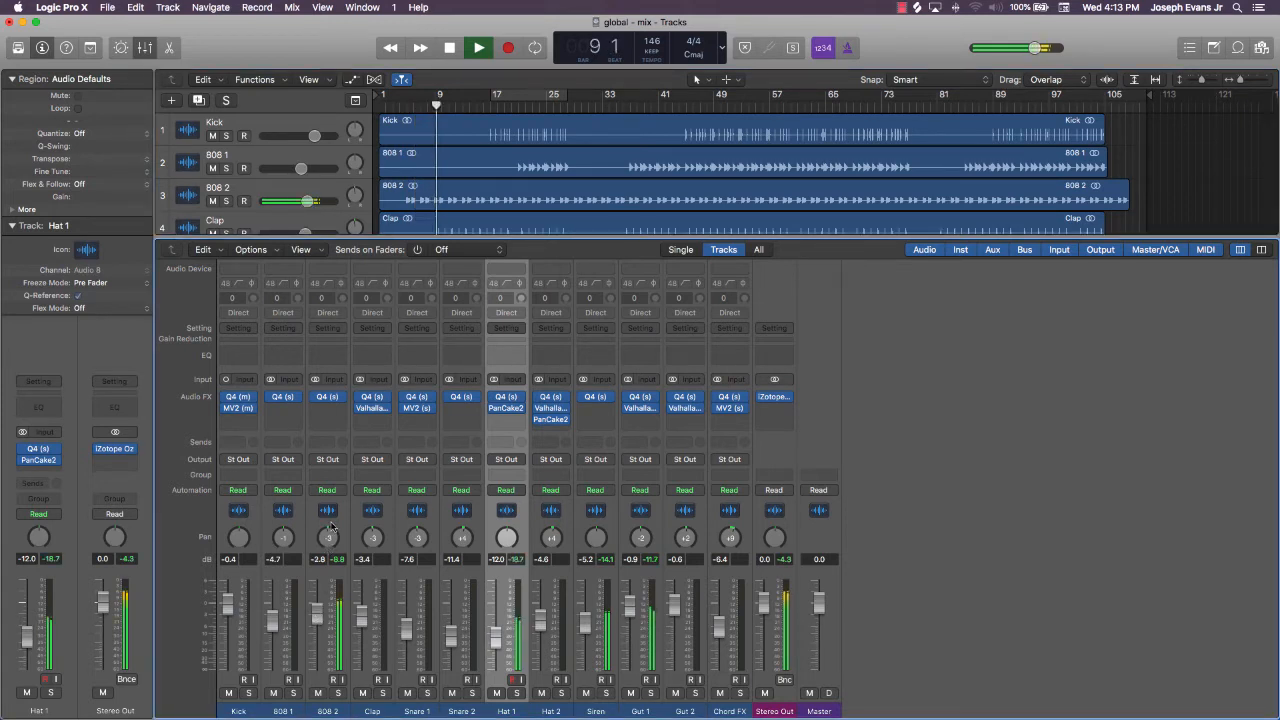
Insert the stereo MV2 plug-in on 808 2 and set its high level to about -5 and low level to about 1
click(328, 409)
mouse_move(352, 452)
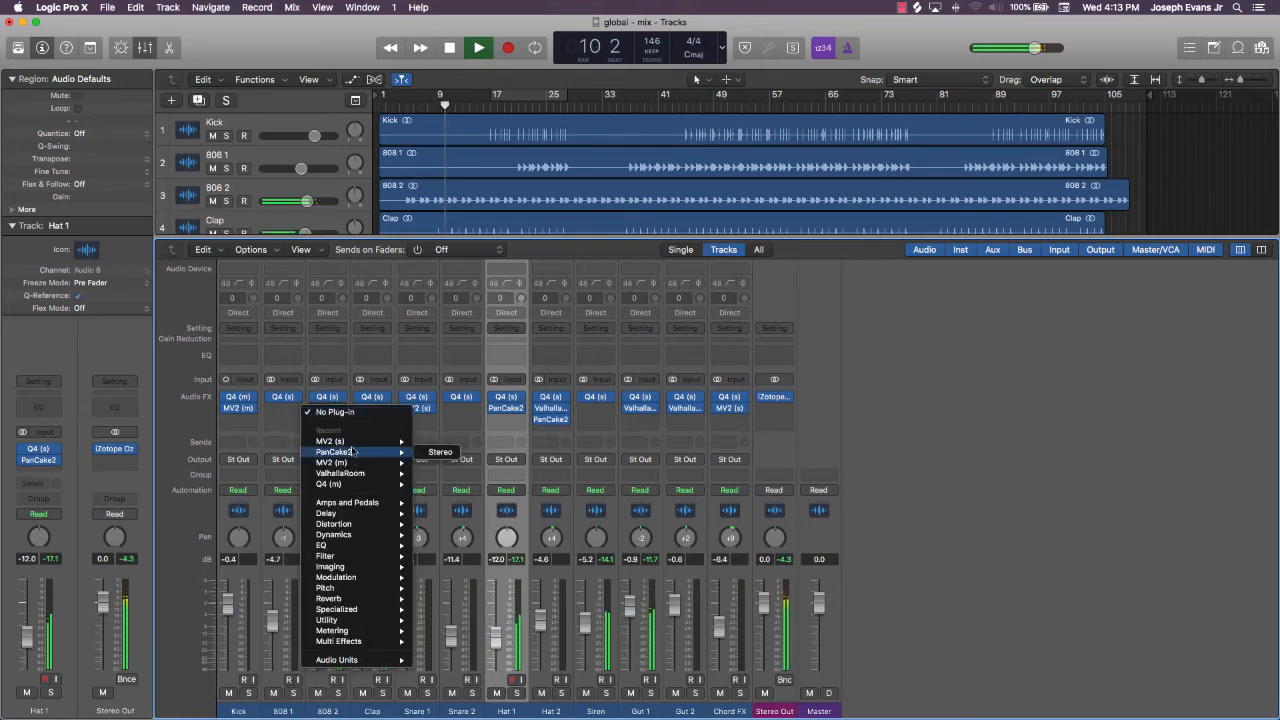
click(440, 441)
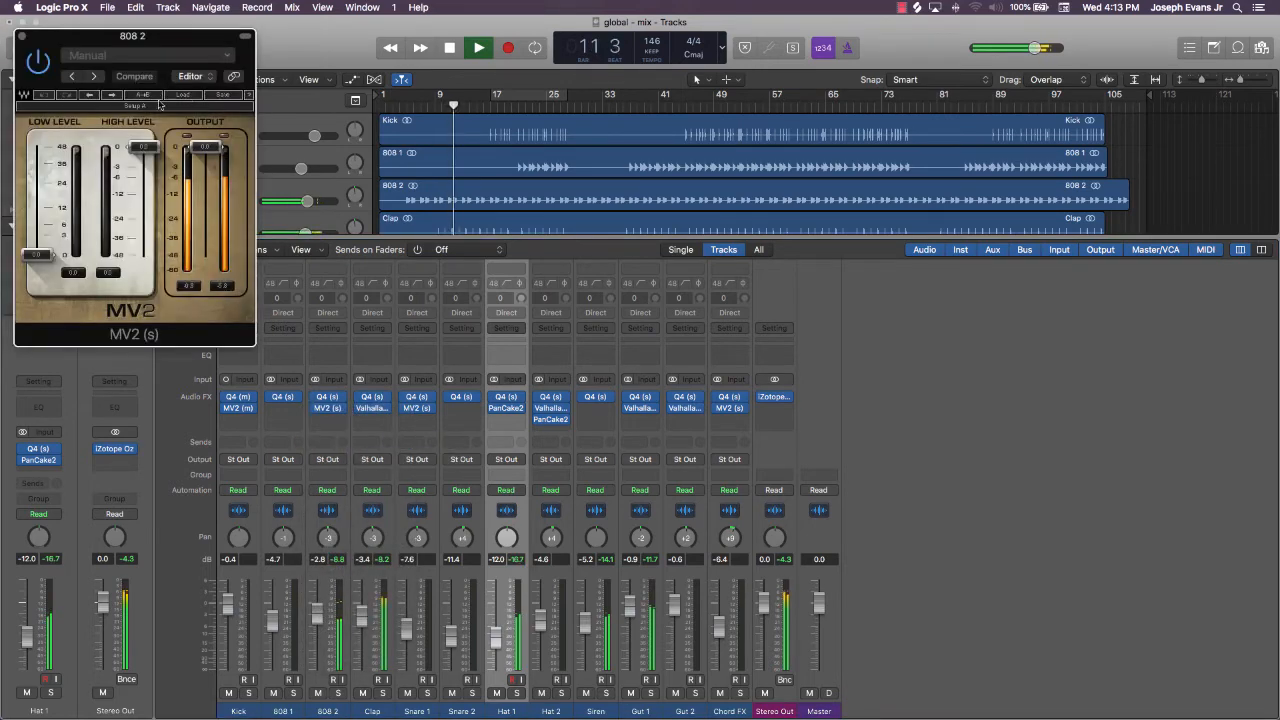
drag(144, 147, 144, 173)
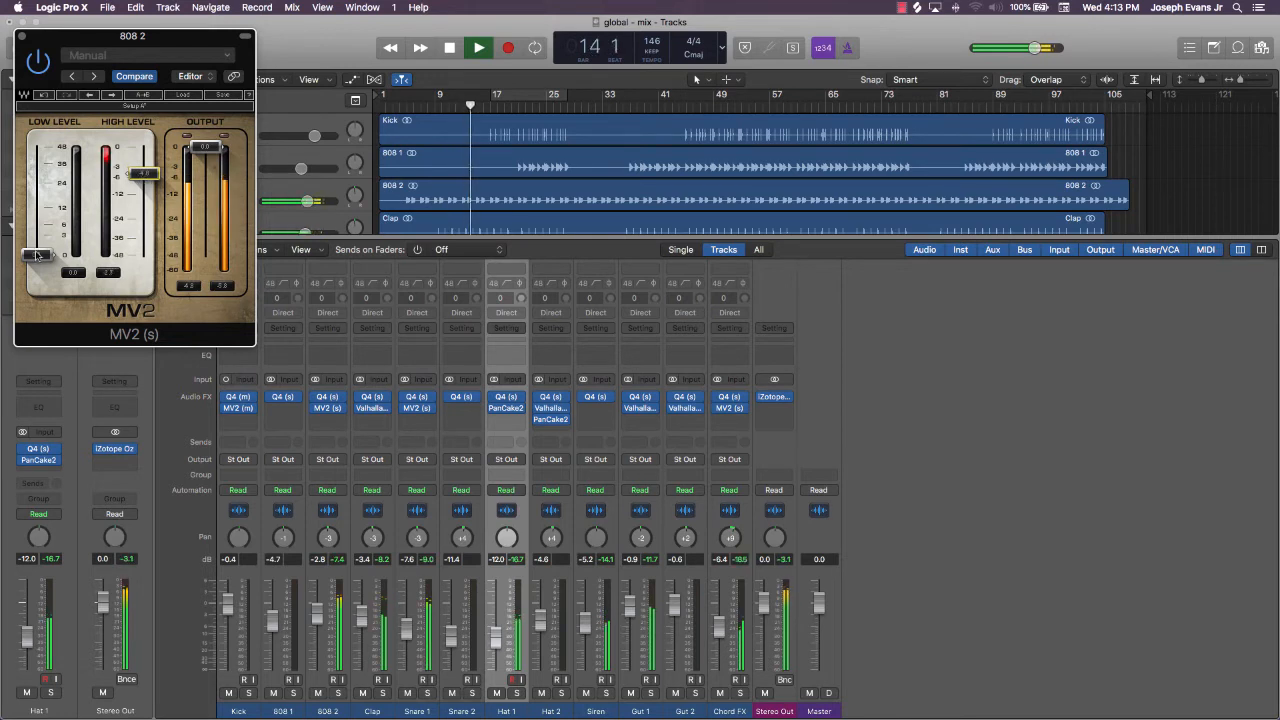
drag(36, 255, 56, 260)
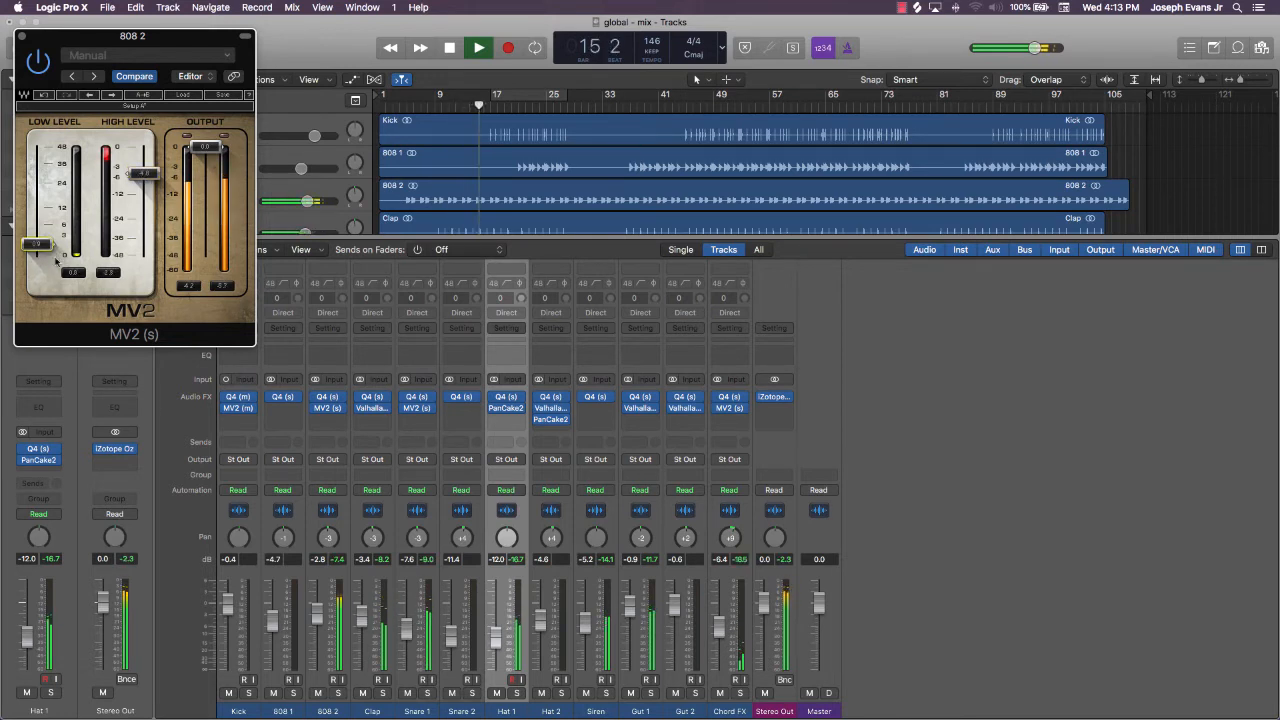
Rebalance the volumes: 808 2 at -3.6 dB, Chord FX at -10.8 dB, Gut 1 at 1.3 dB and Gut 2 at -0.5 dB, and save
drag(312, 610, 312, 618)
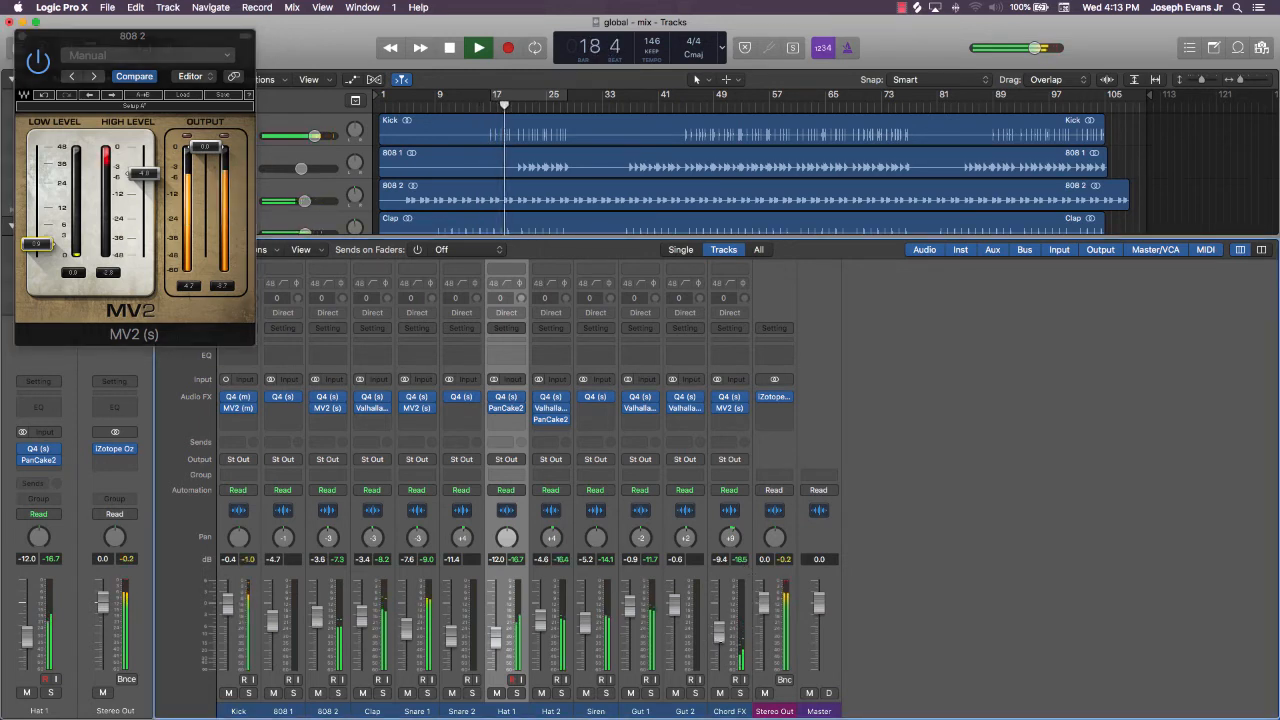
drag(719, 628, 719, 634)
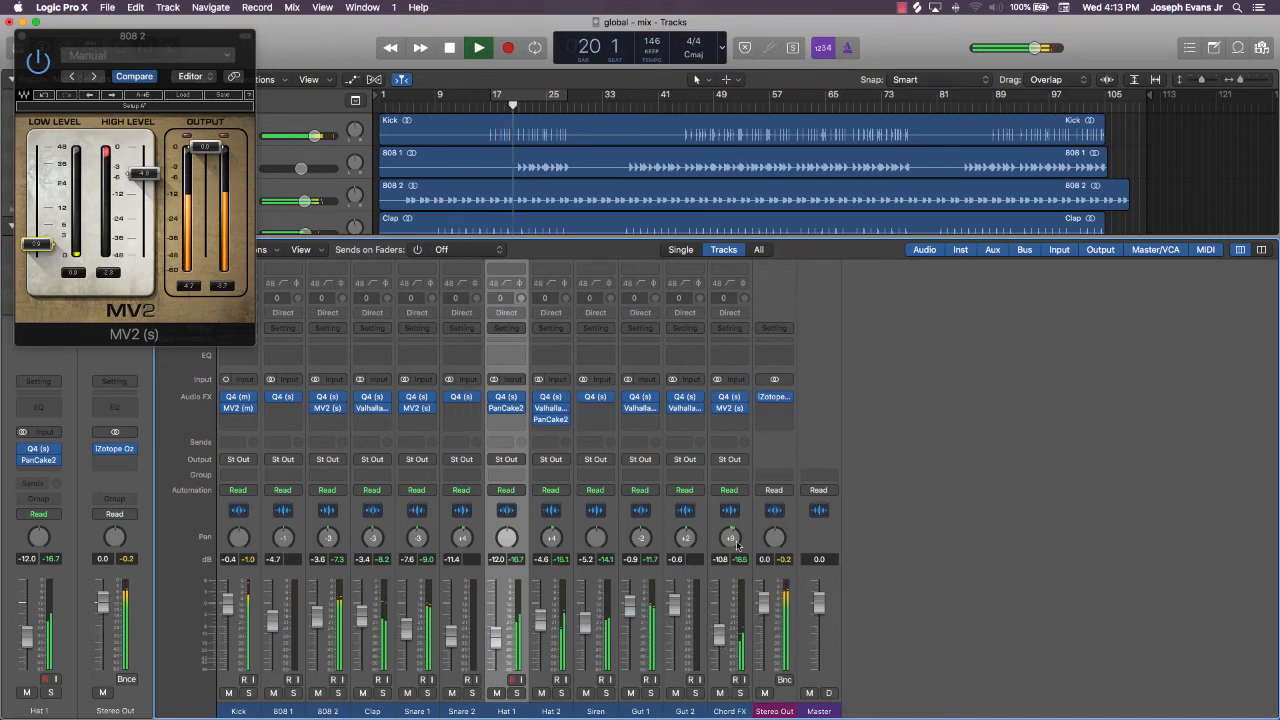
click(10, 36)
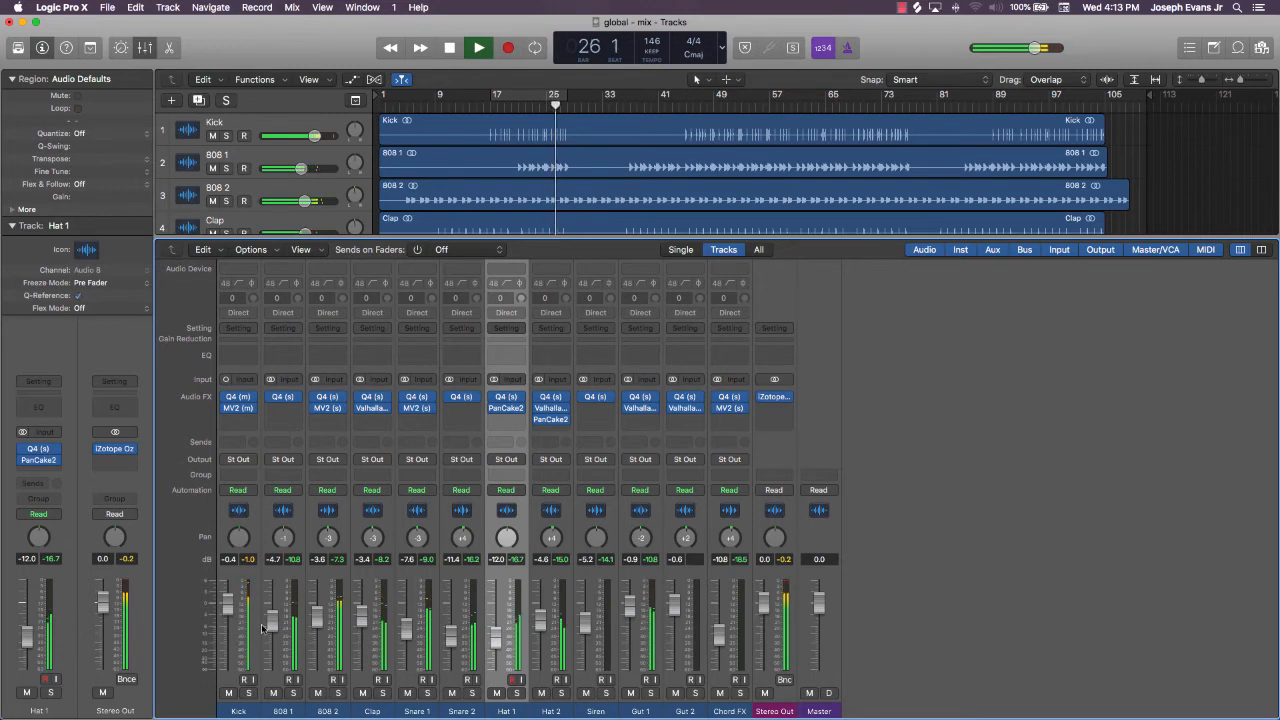
drag(629, 606, 673, 601)
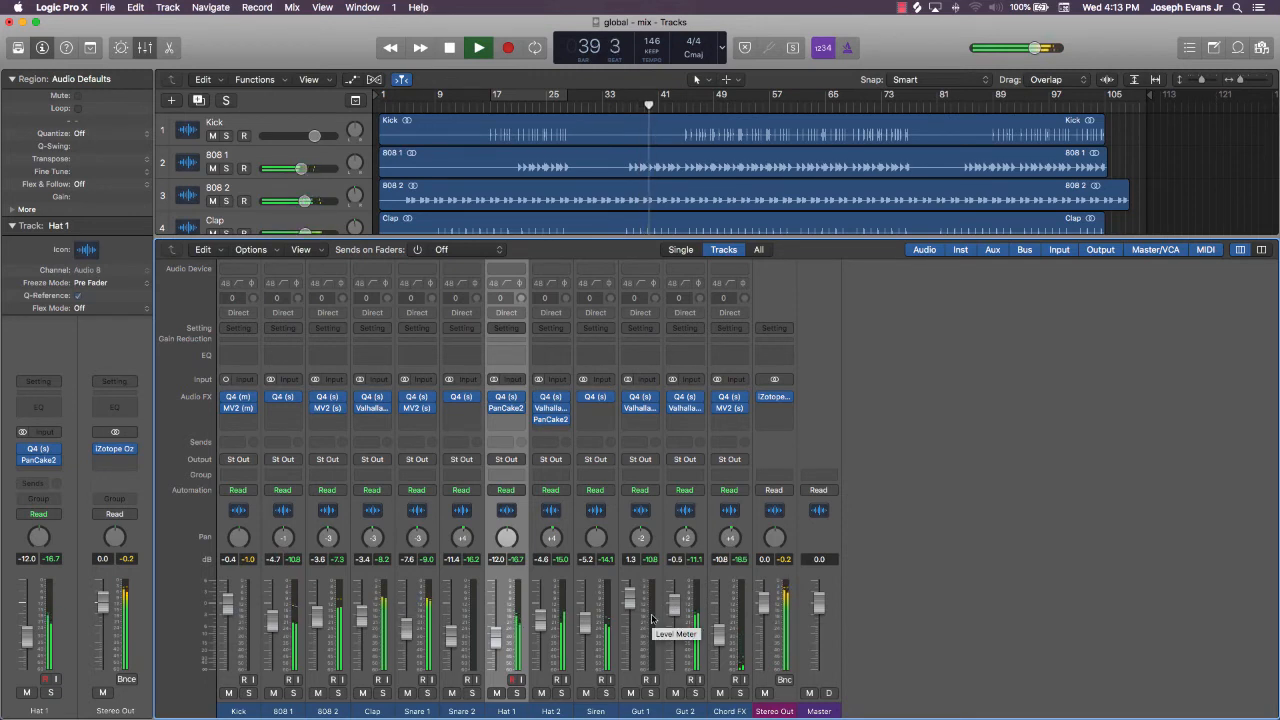
key(super+s)
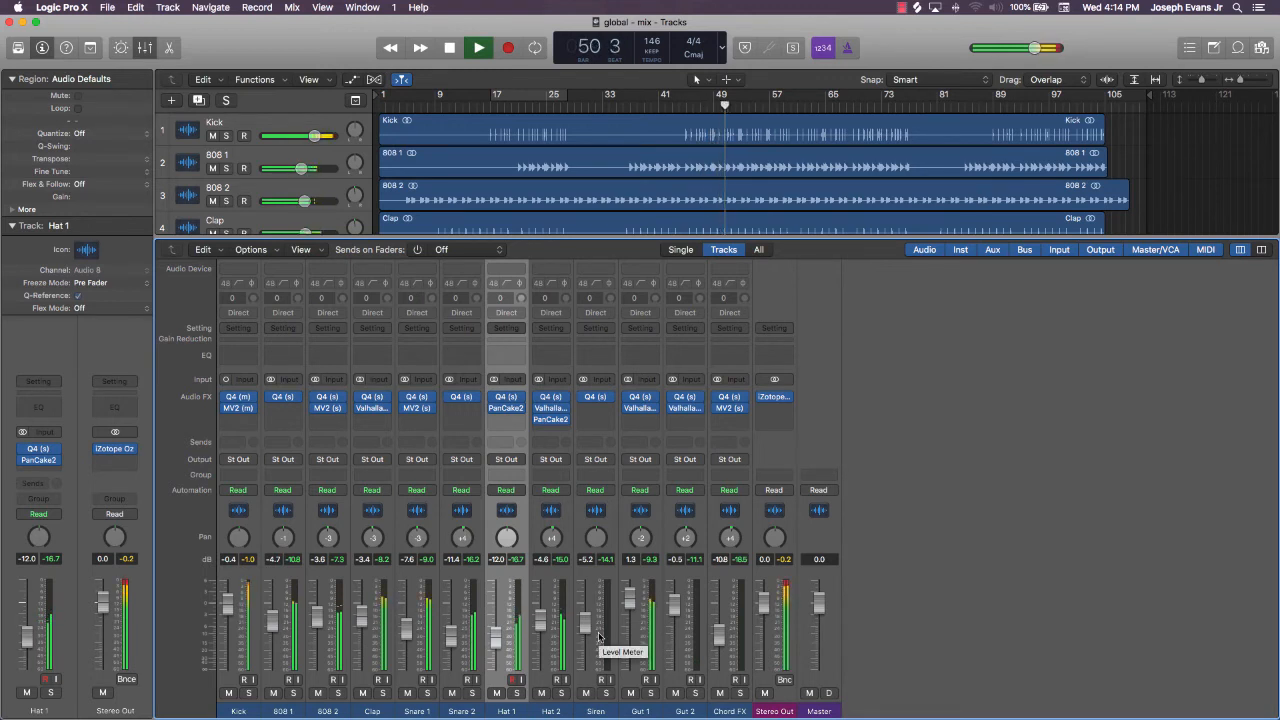
Replay the mix from the beginning, stop it, return the playhead to the start and save the project
key(space)
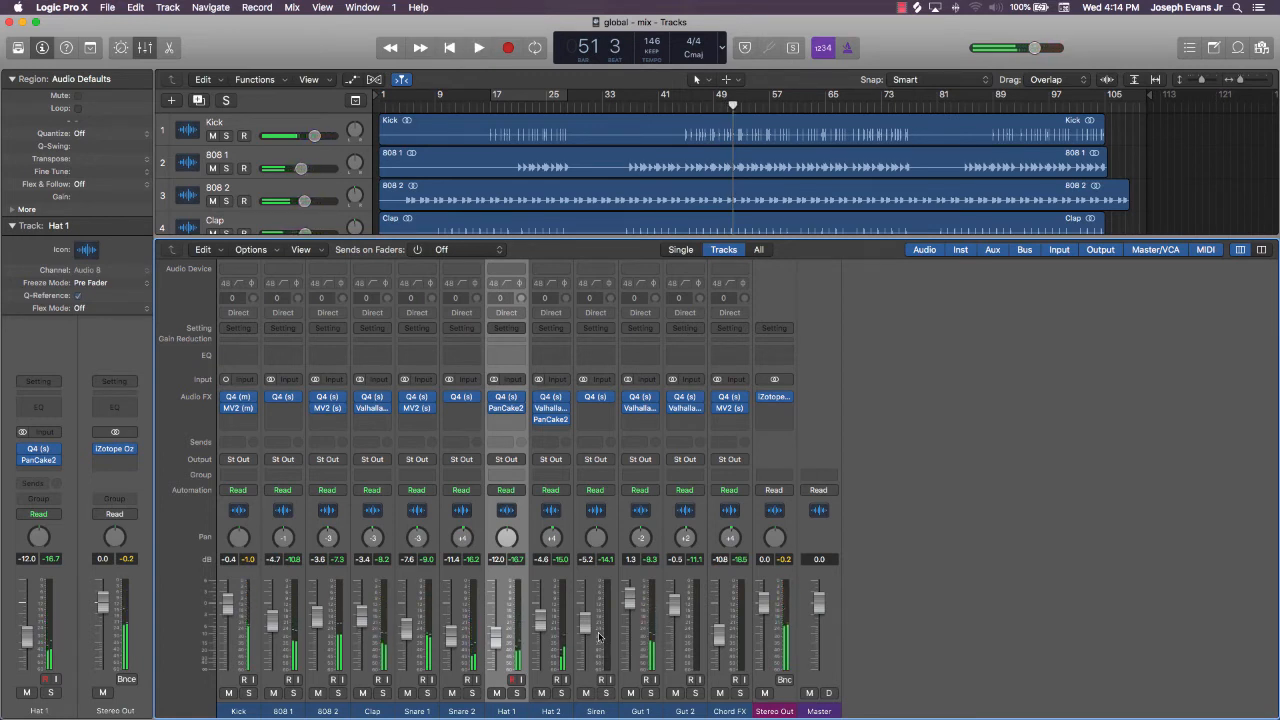
key(Return)
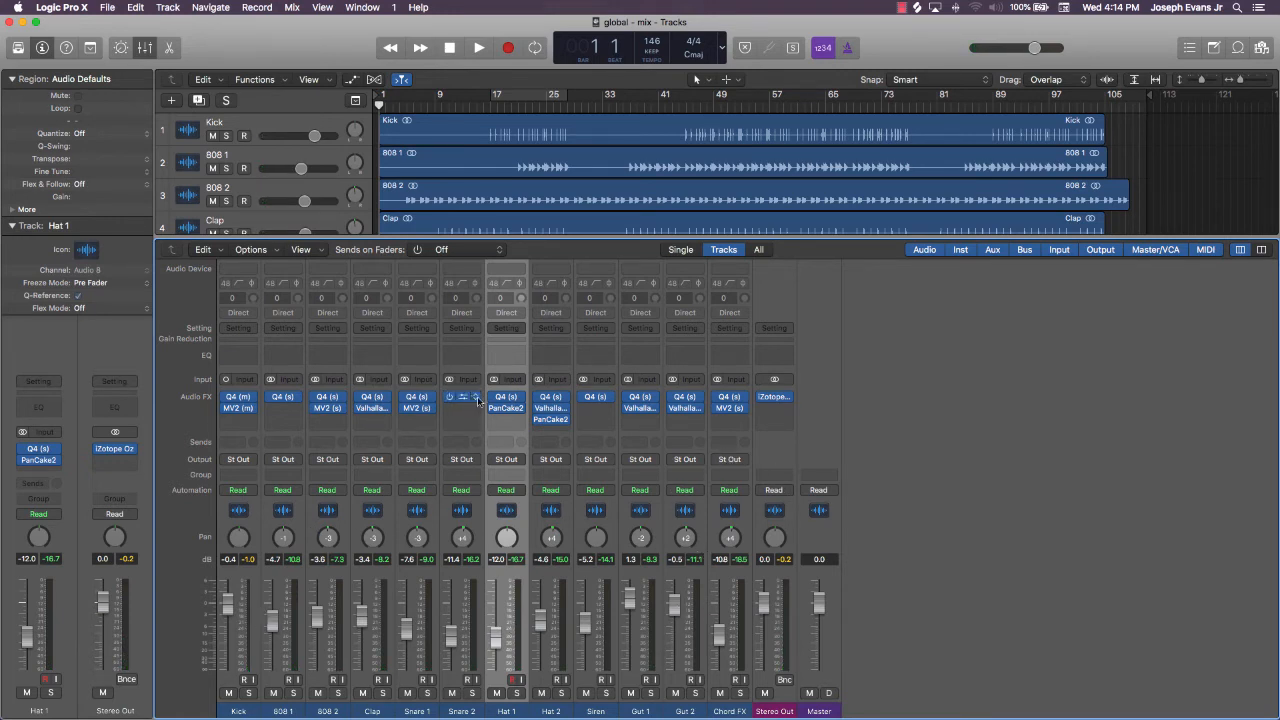
key(space)
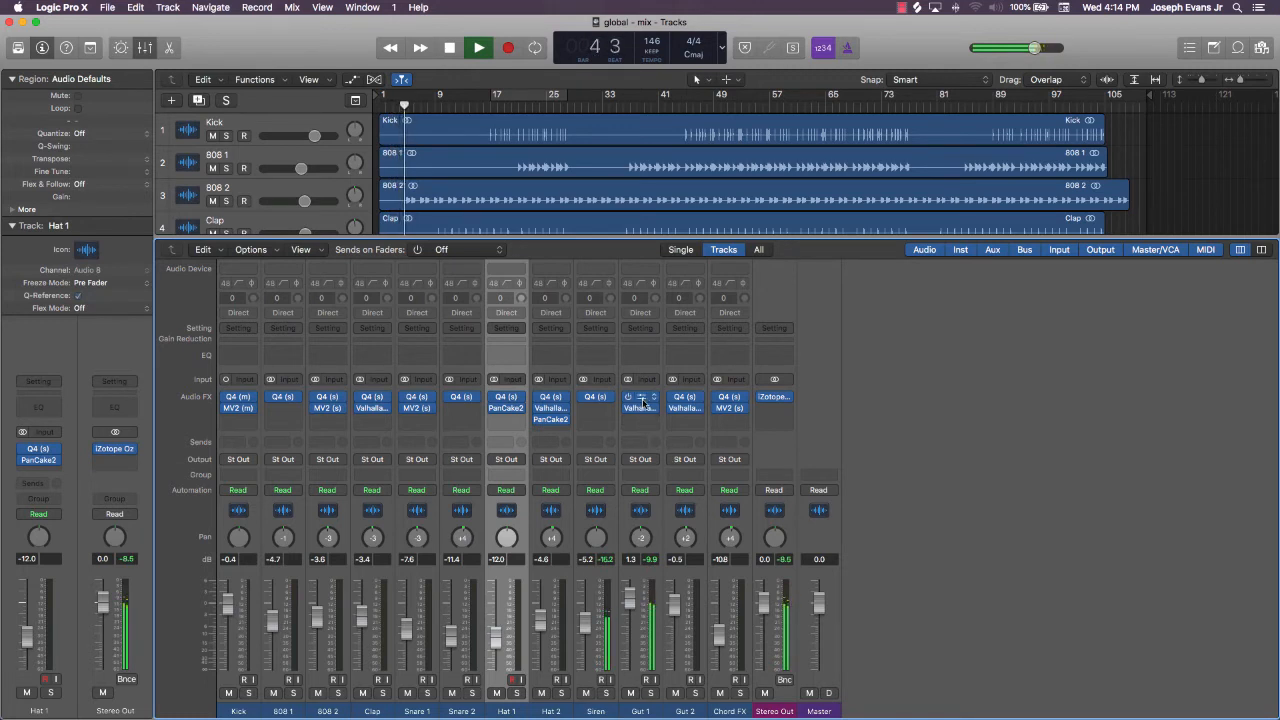
key(space)
key(Return)
key(super+s)
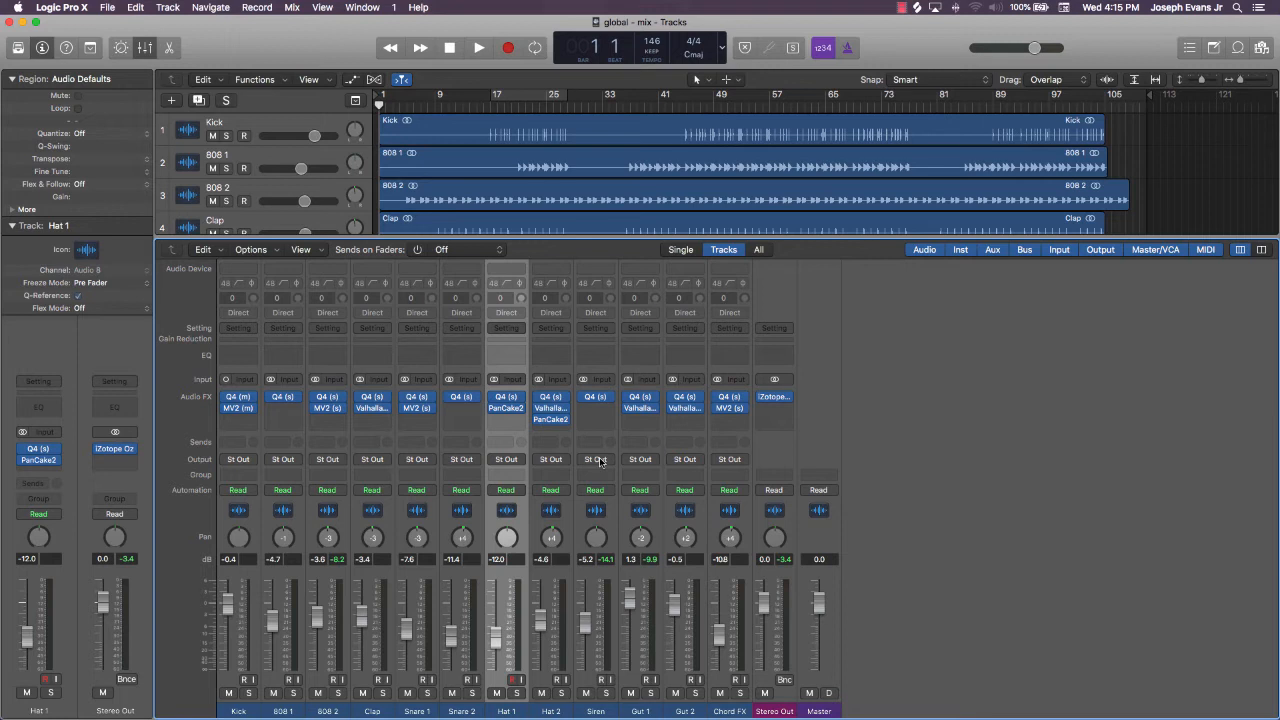
Play the mix from the start of the song, stop it and hide the mixer
key(space)
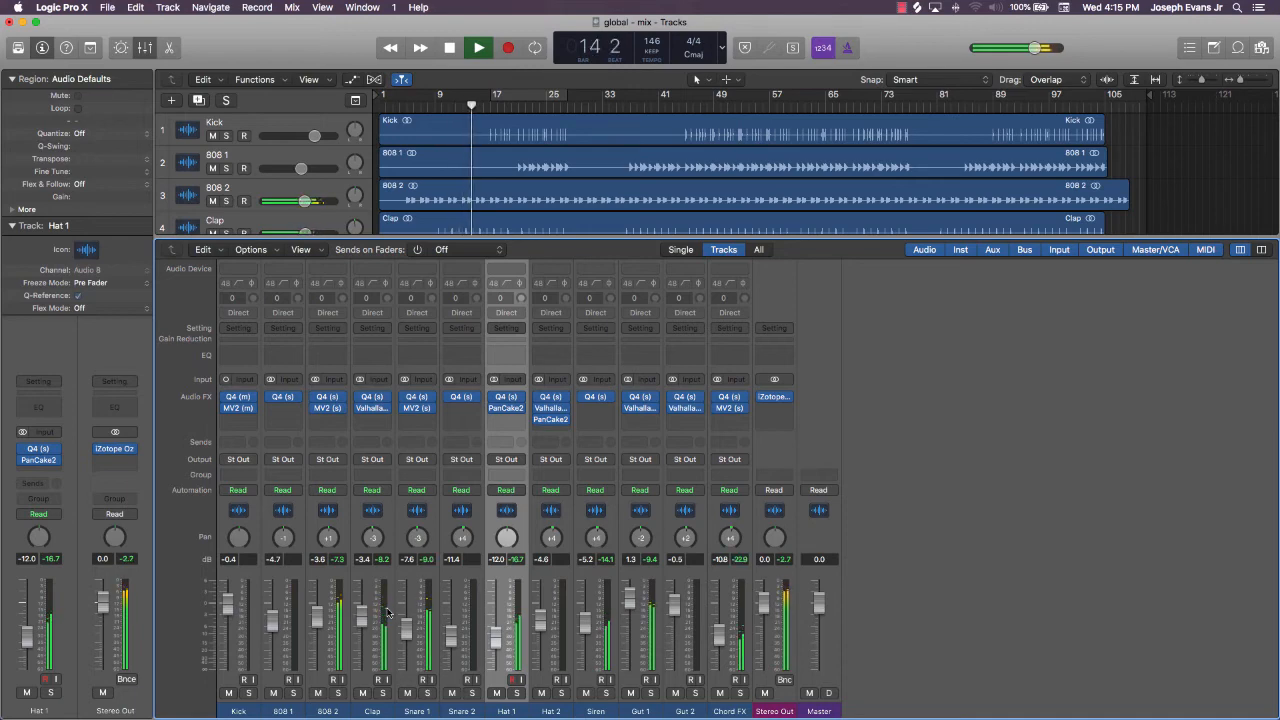
key(space)
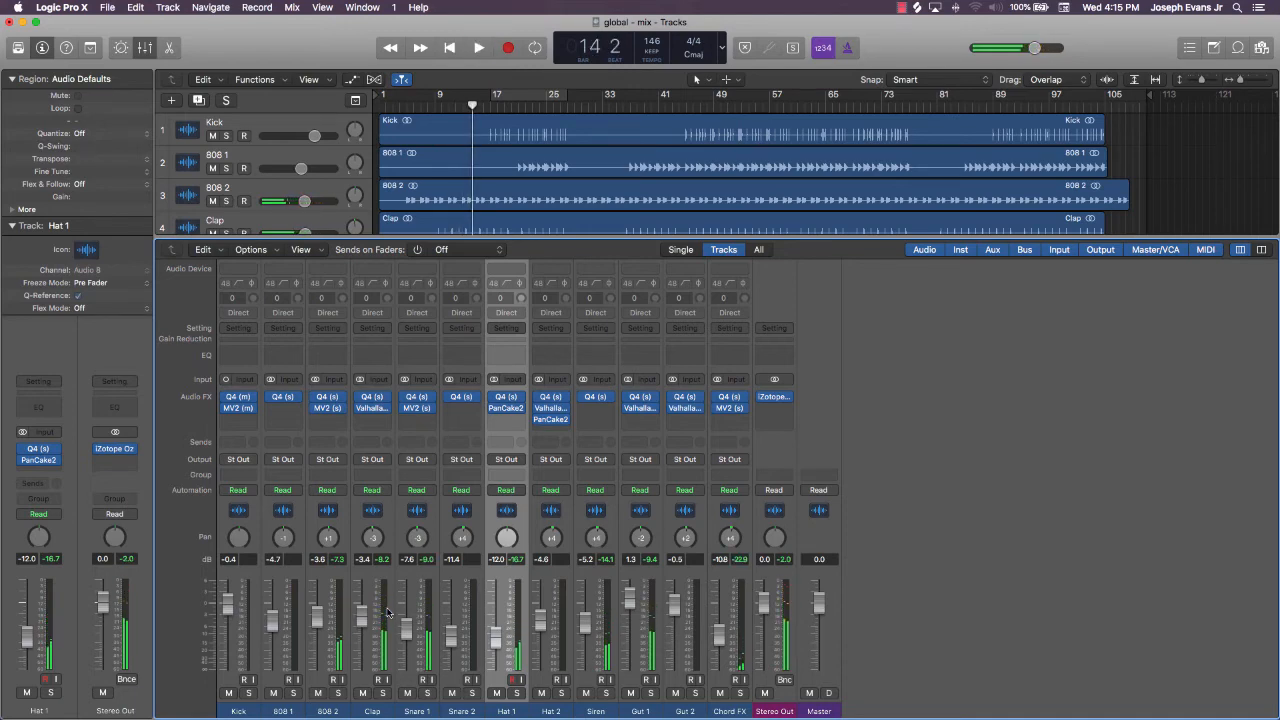
key(p)
key(p)
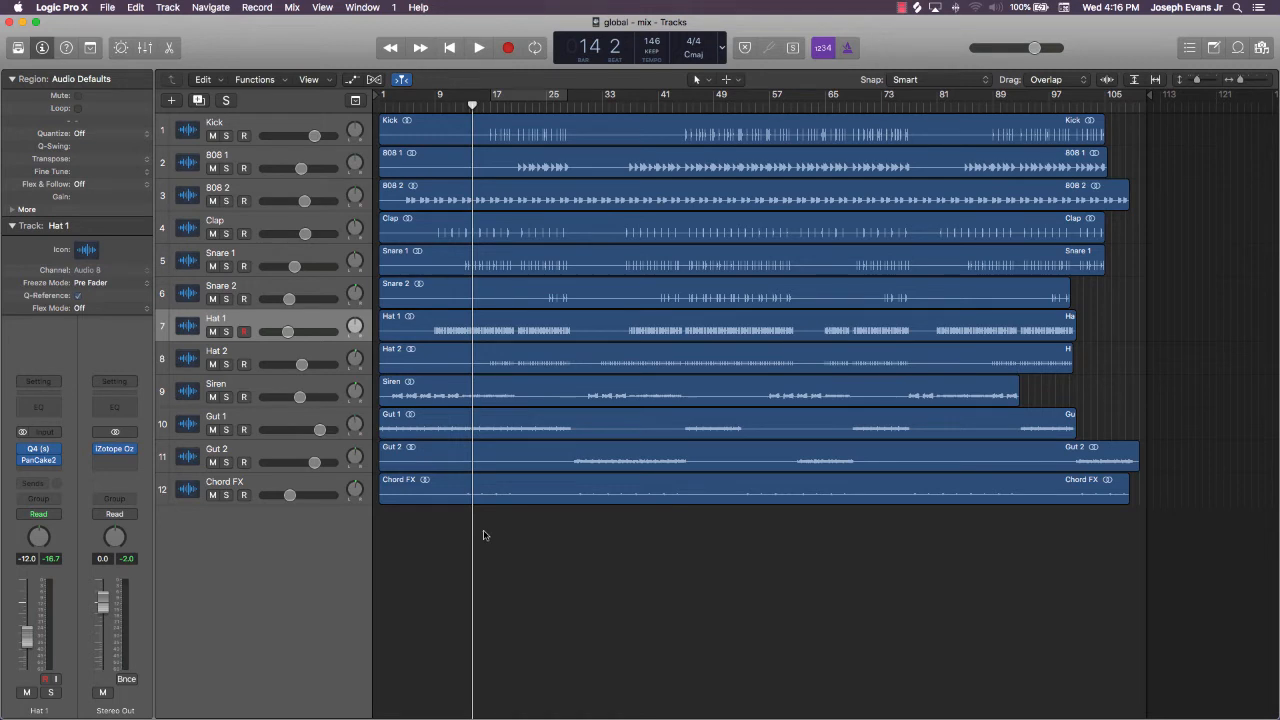
Create one software instrument track with Alchemy, move it below Chord FX and close its instrument window
click(171, 101)
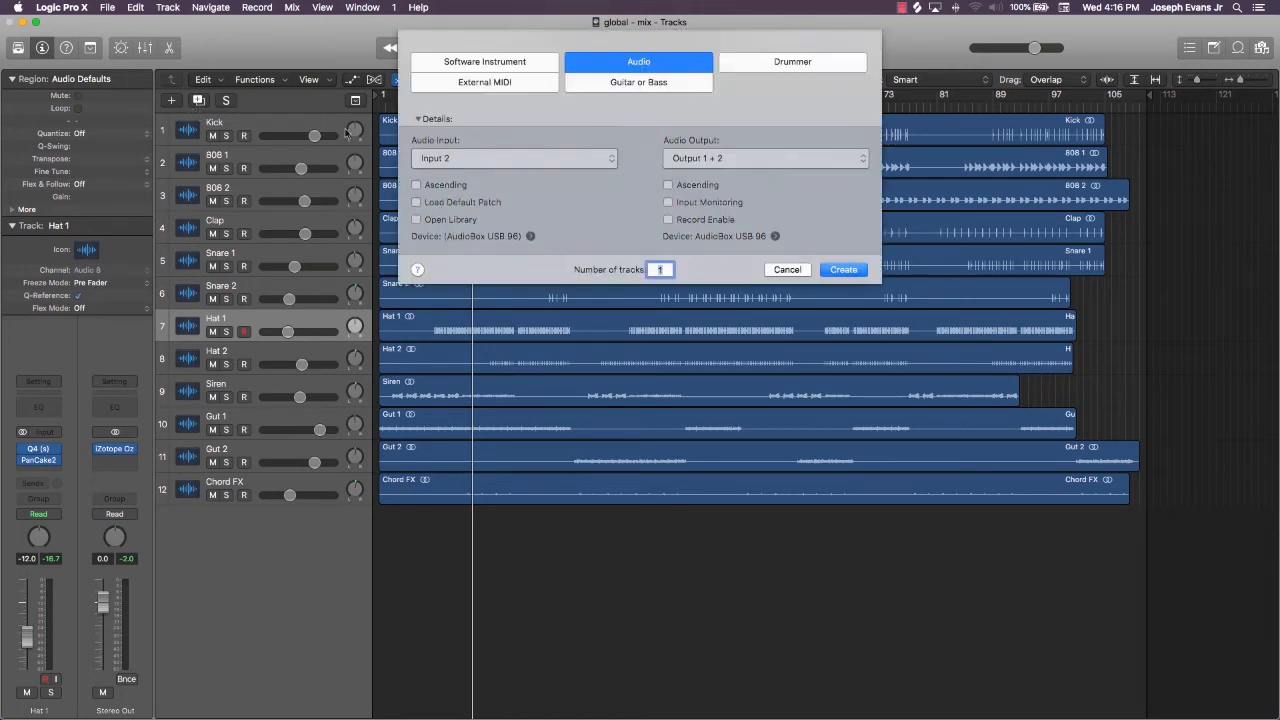
click(498, 66)
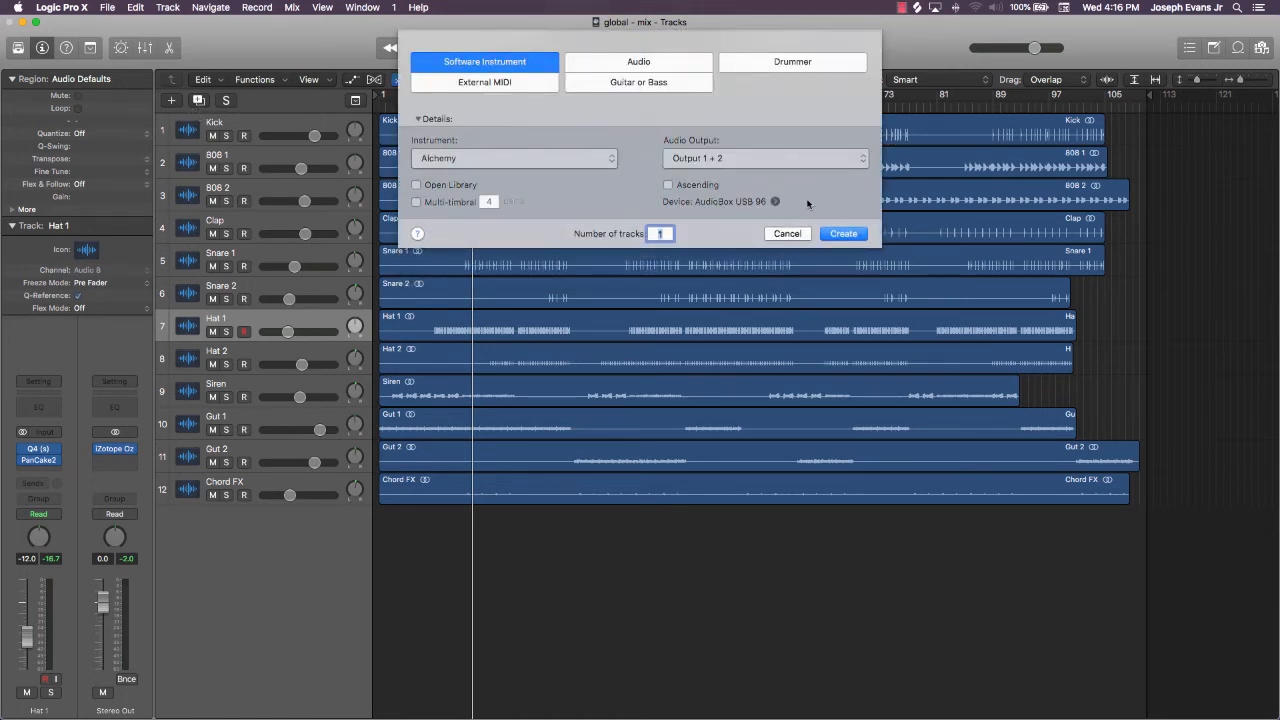
click(849, 235)
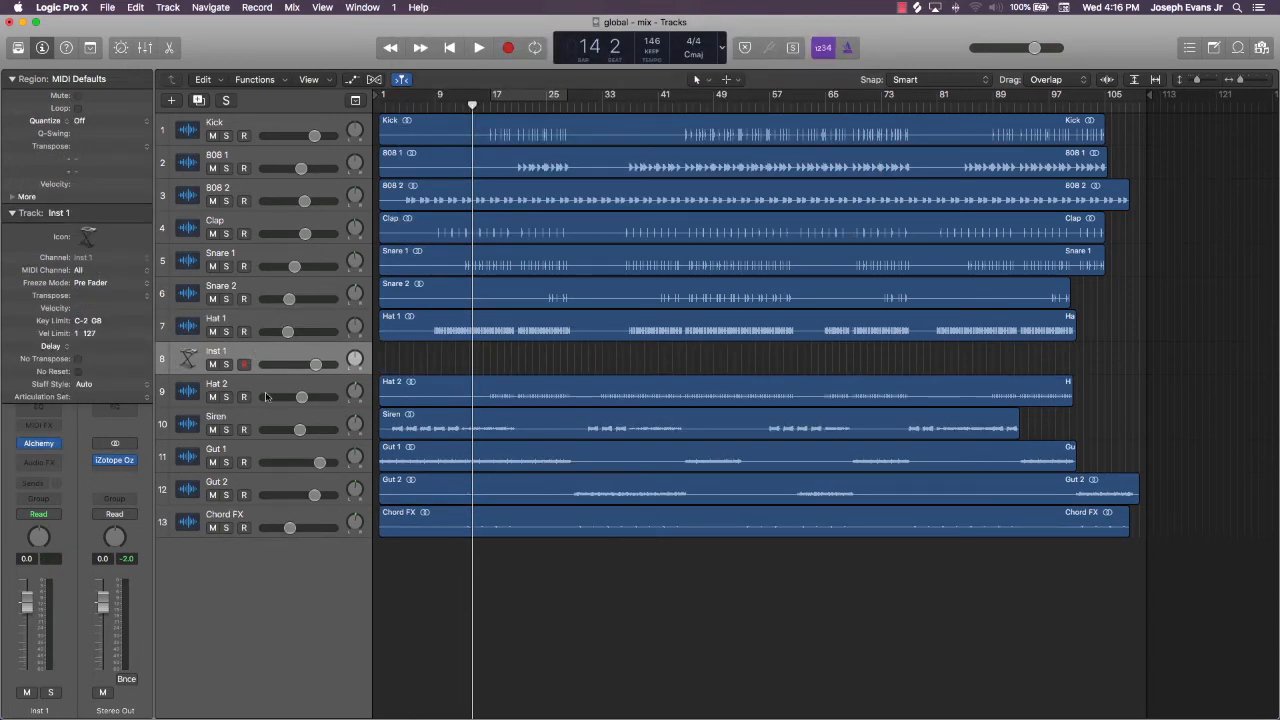
drag(264, 355, 277, 557)
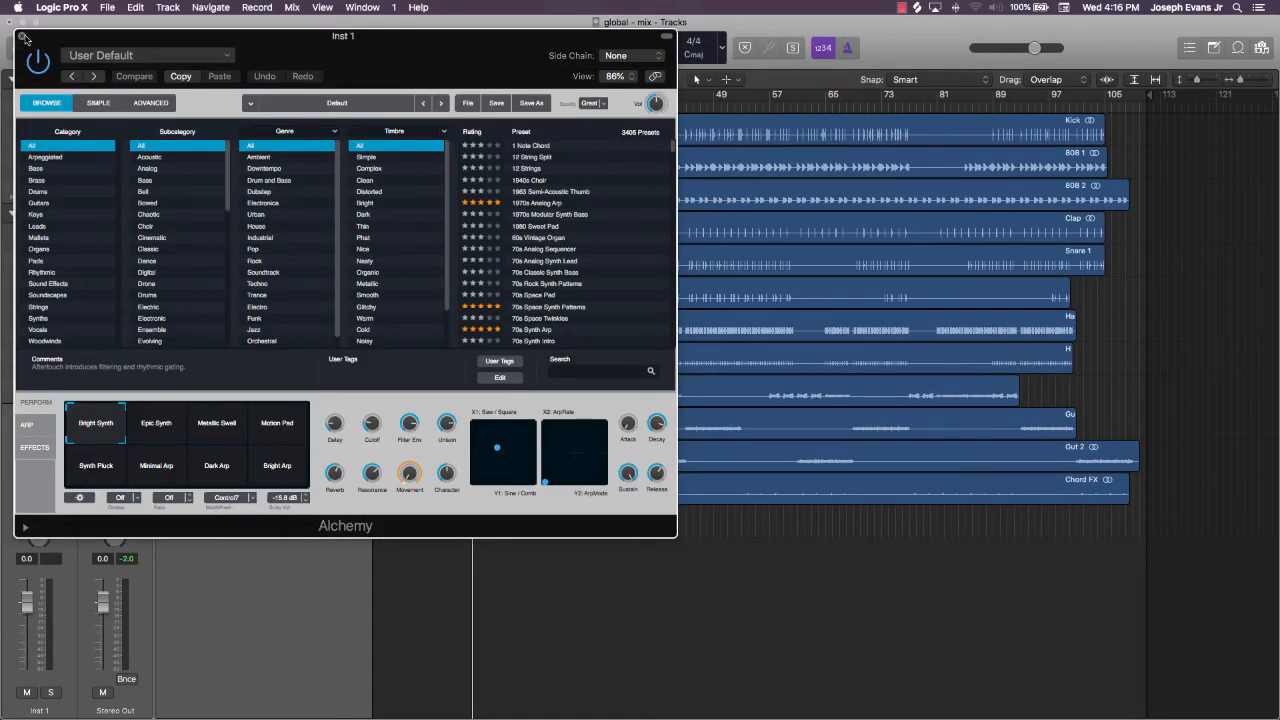
click(24, 38)
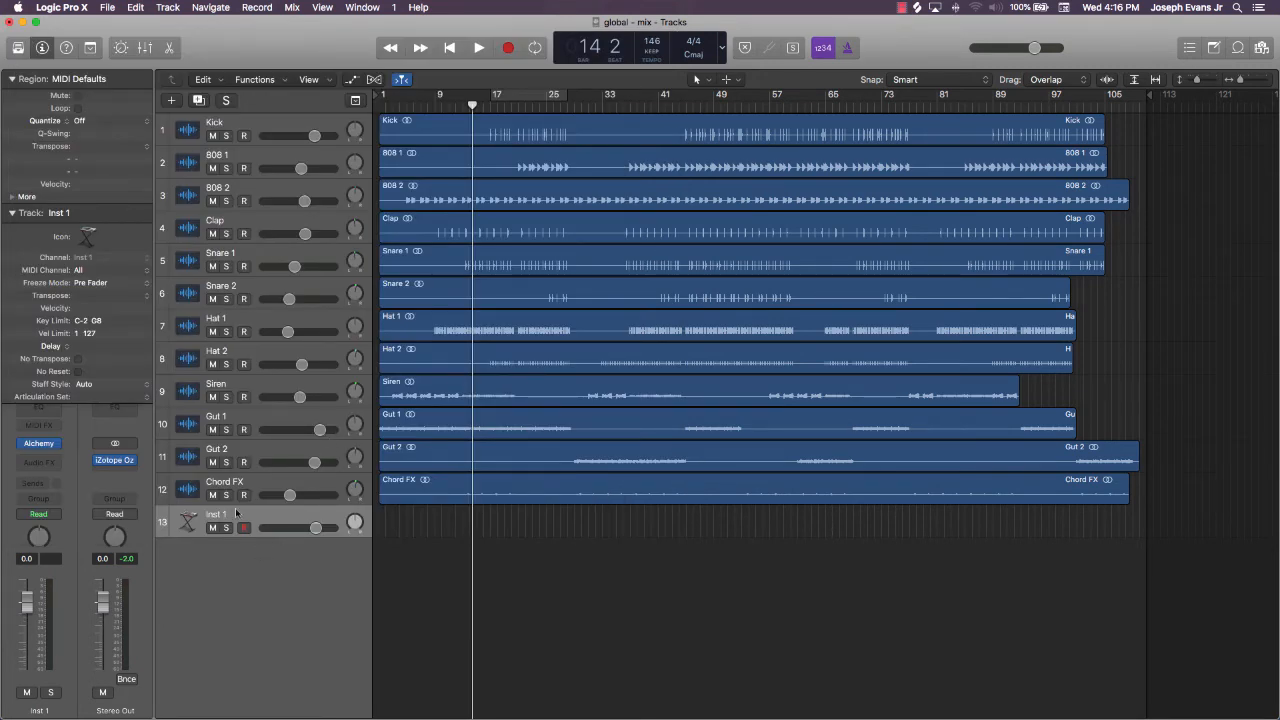
Search the sound library for "riser" and load the Strobe Riser patch on the new instrument track
click(17, 48)
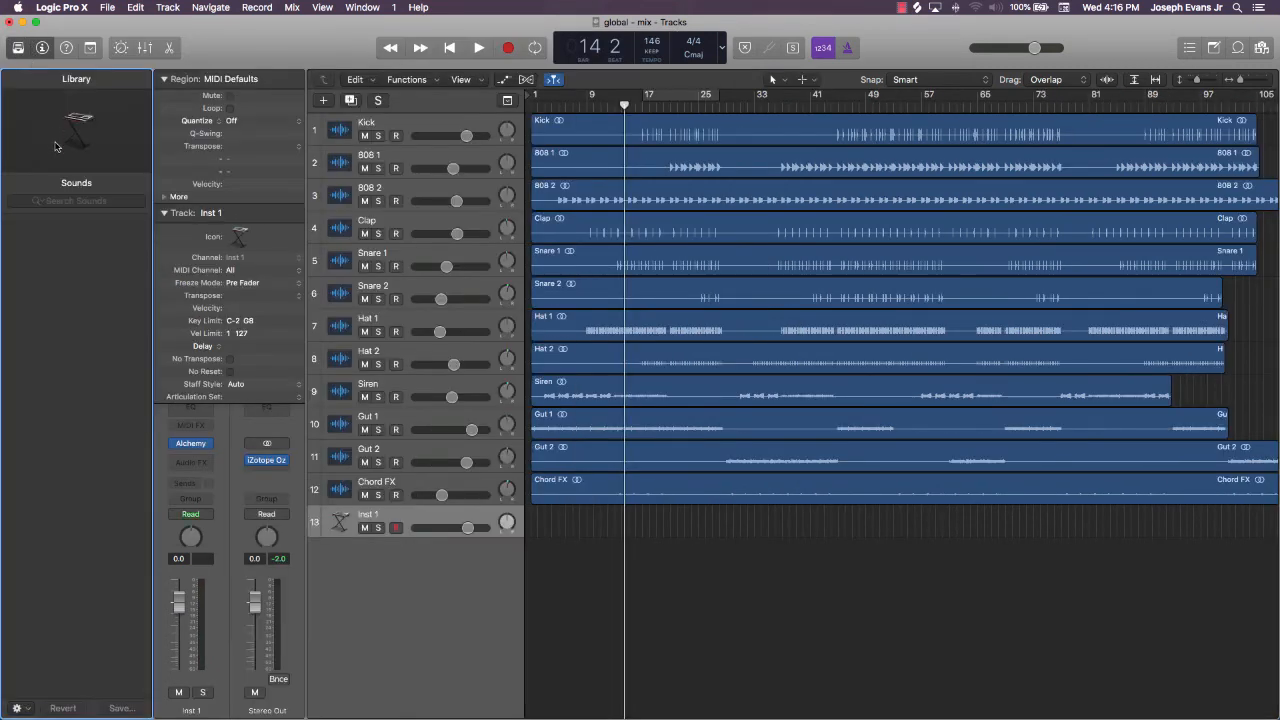
click(68, 201)
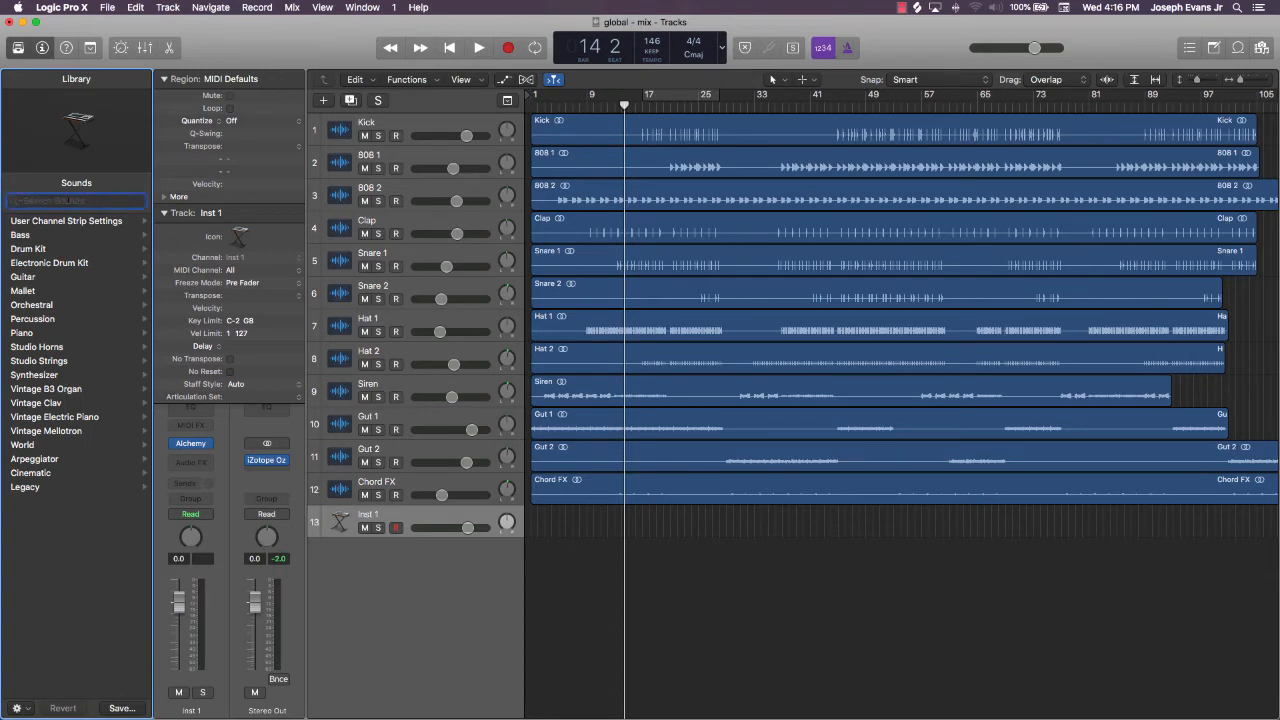
text(riser)
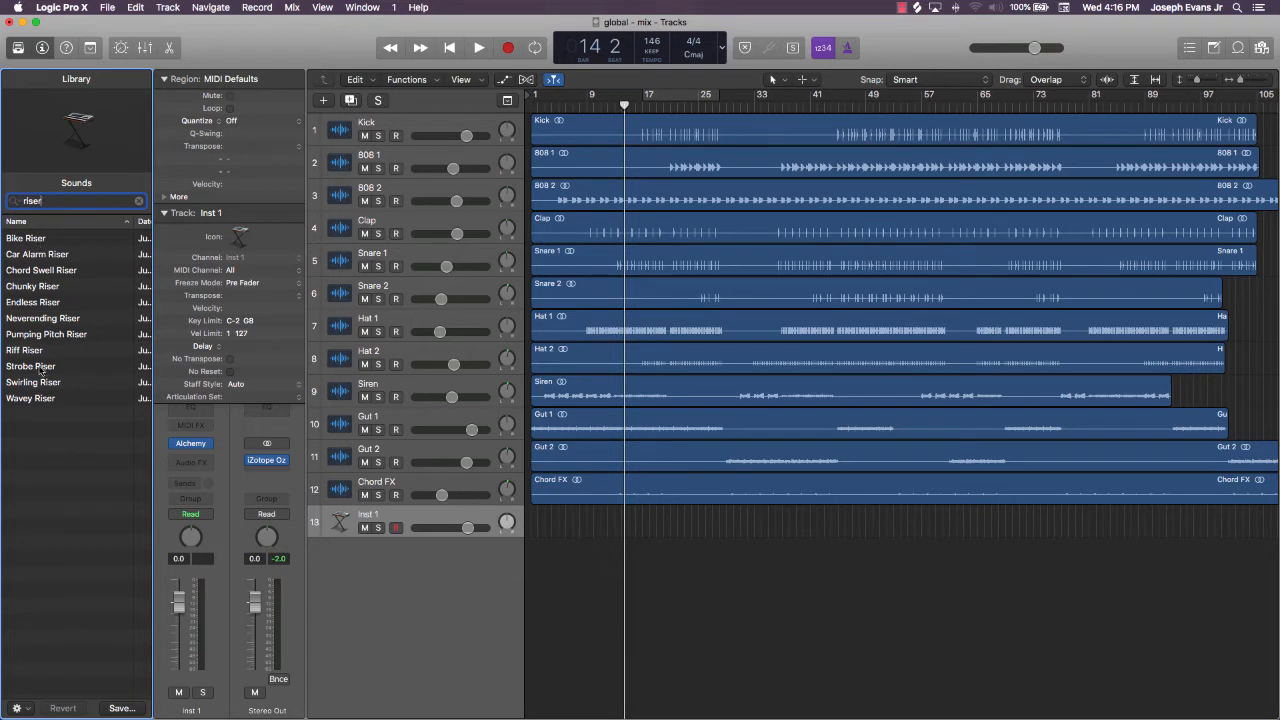
click(41, 368)
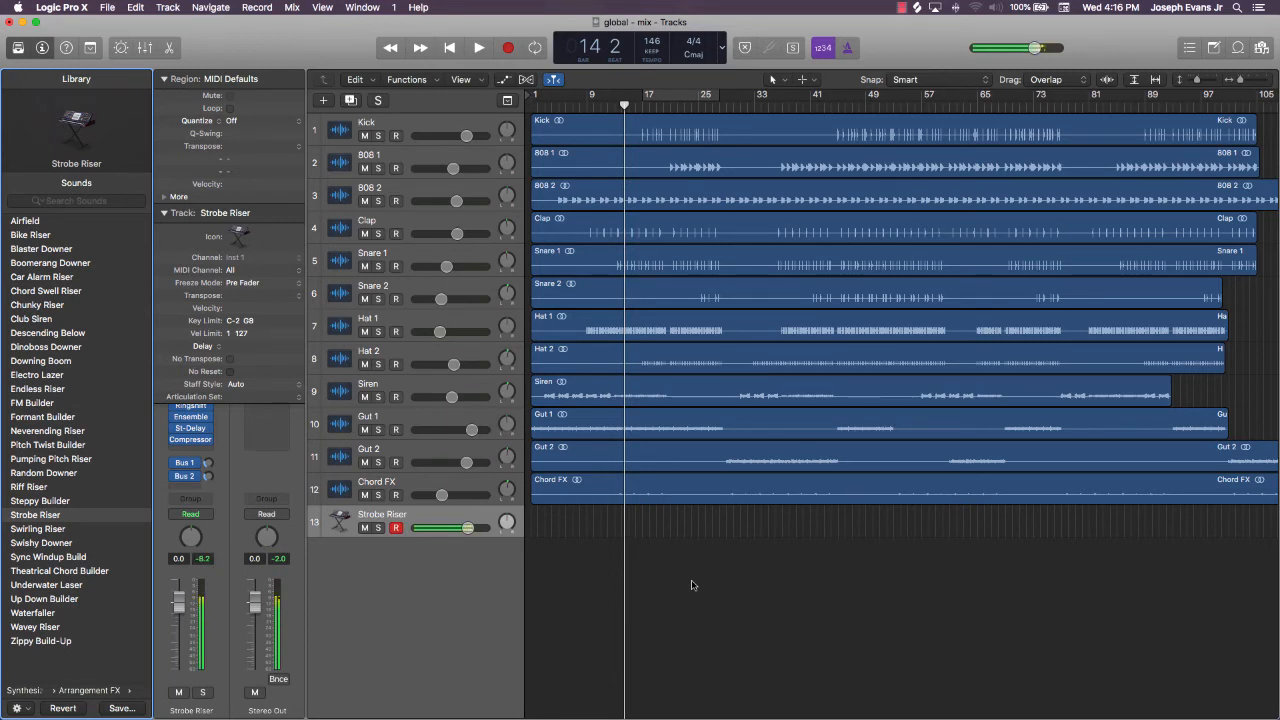
Record a held note on the Strobe Riser track from about bar 15 into bar 17, starting the run-up from bar 11
key(Return)
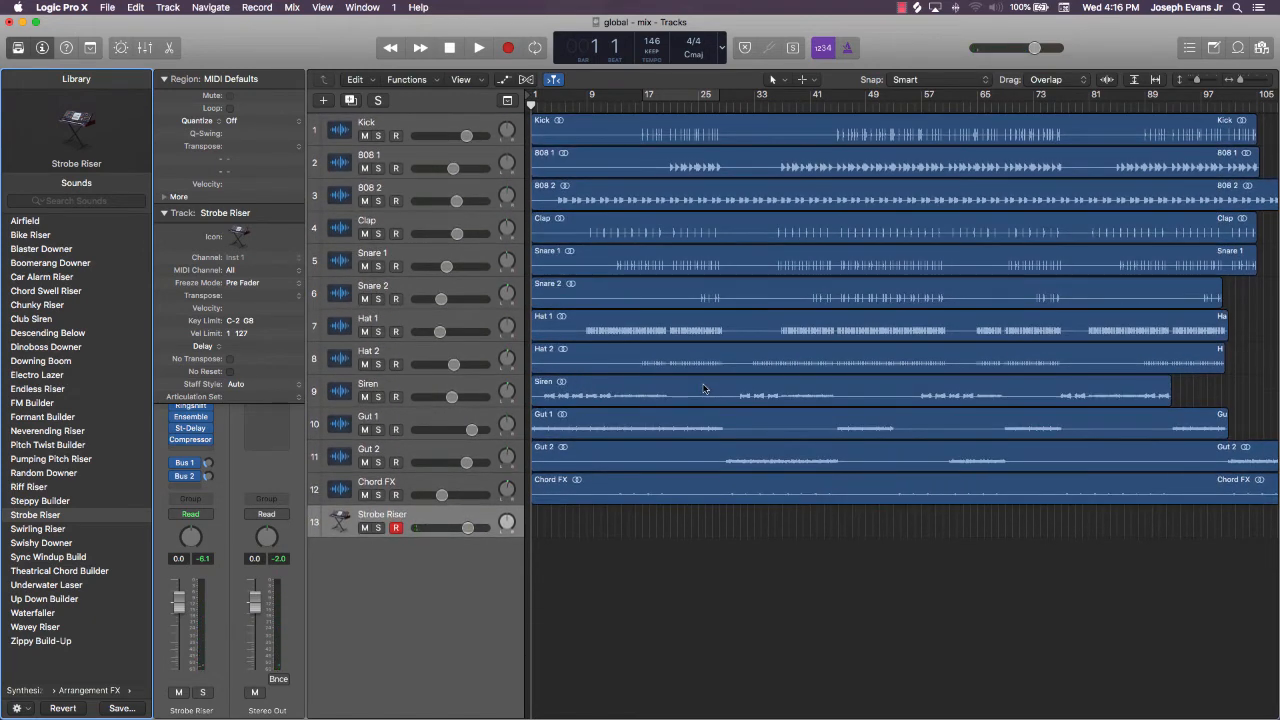
click(612, 104)
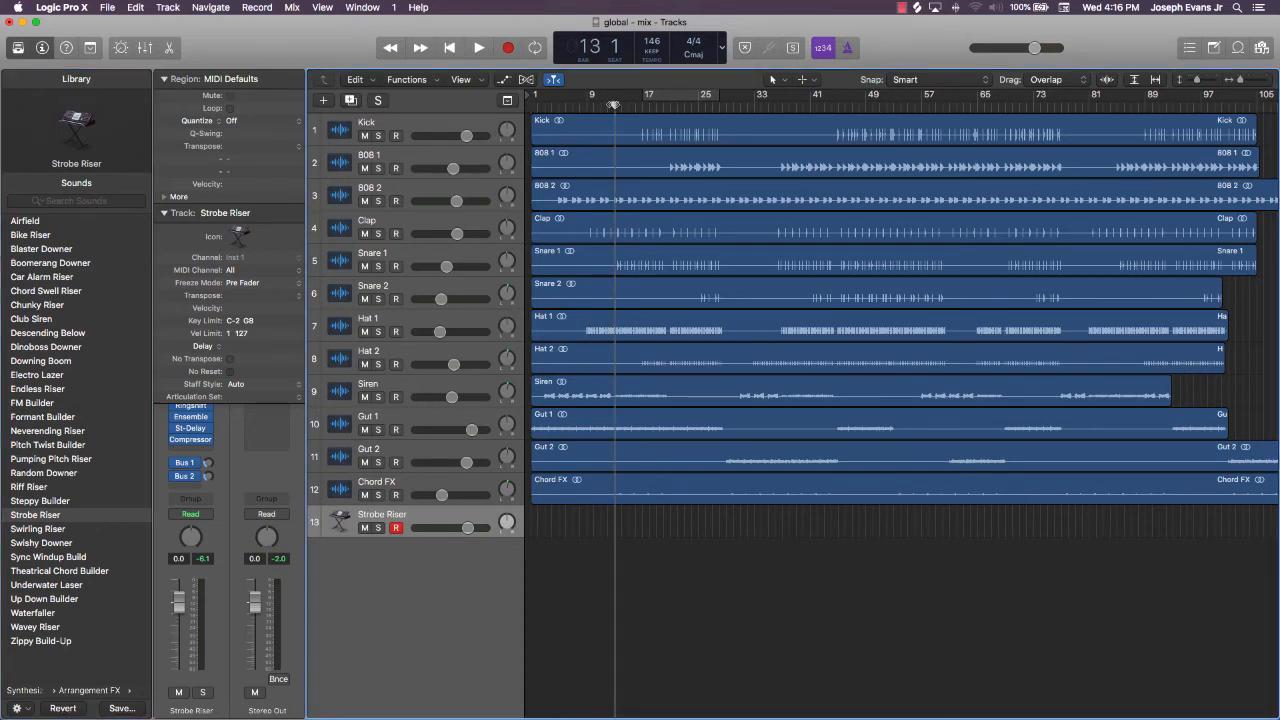
key(comma)
key(comma)
key(r)
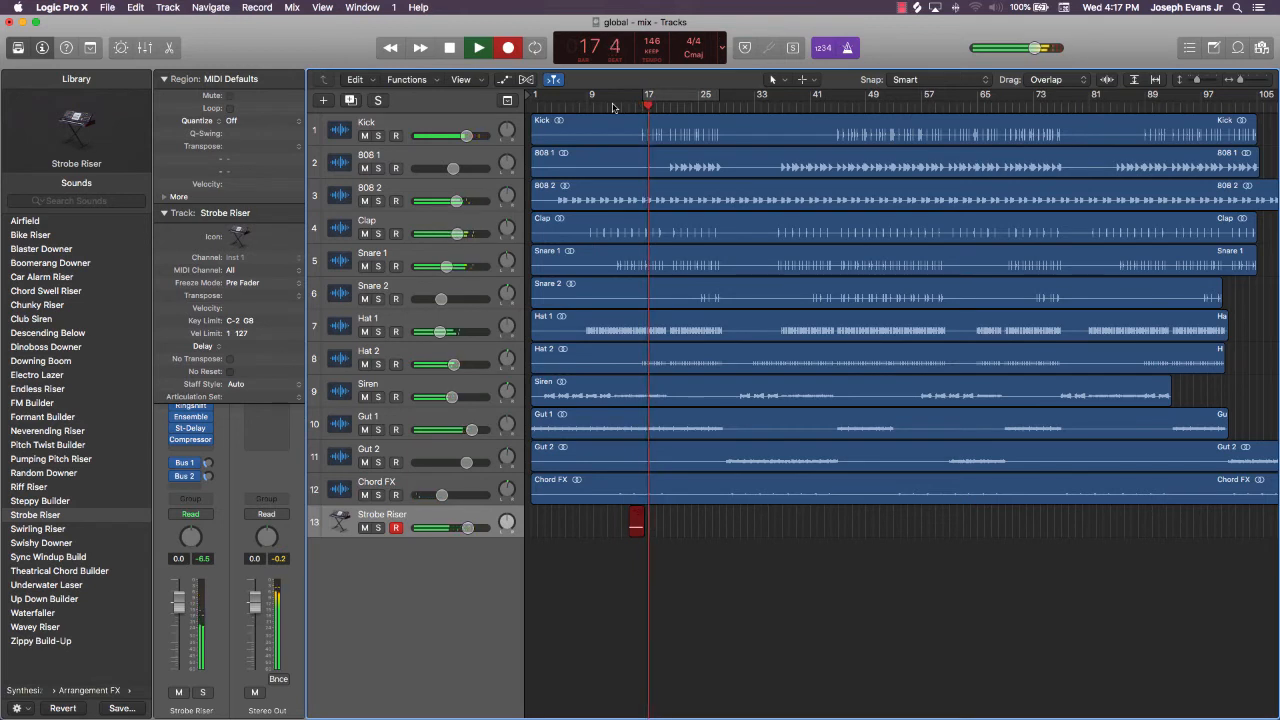
key(space)
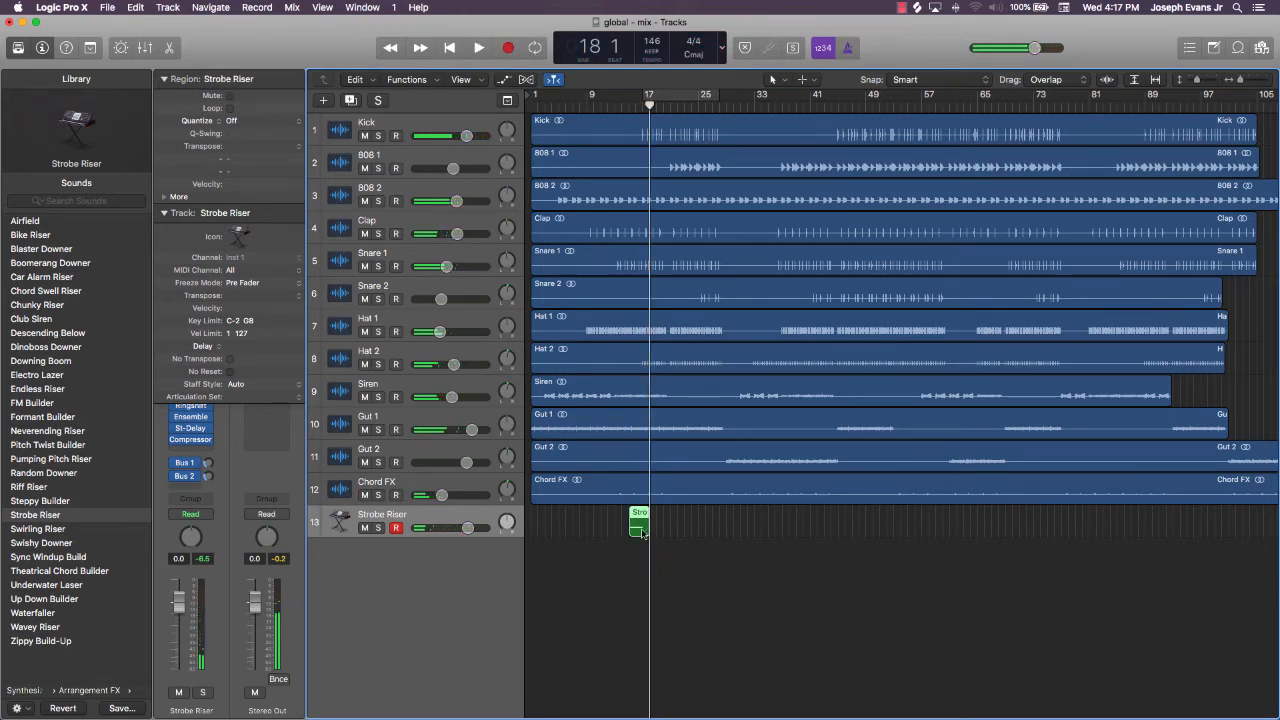
Shift the recorded Strobe Riser note to start at bar 15 and set the track's volume to -8.6 dB
double_click(641, 530)
drag(556, 636, 534, 634)
scroll(534, 614, left, 3)
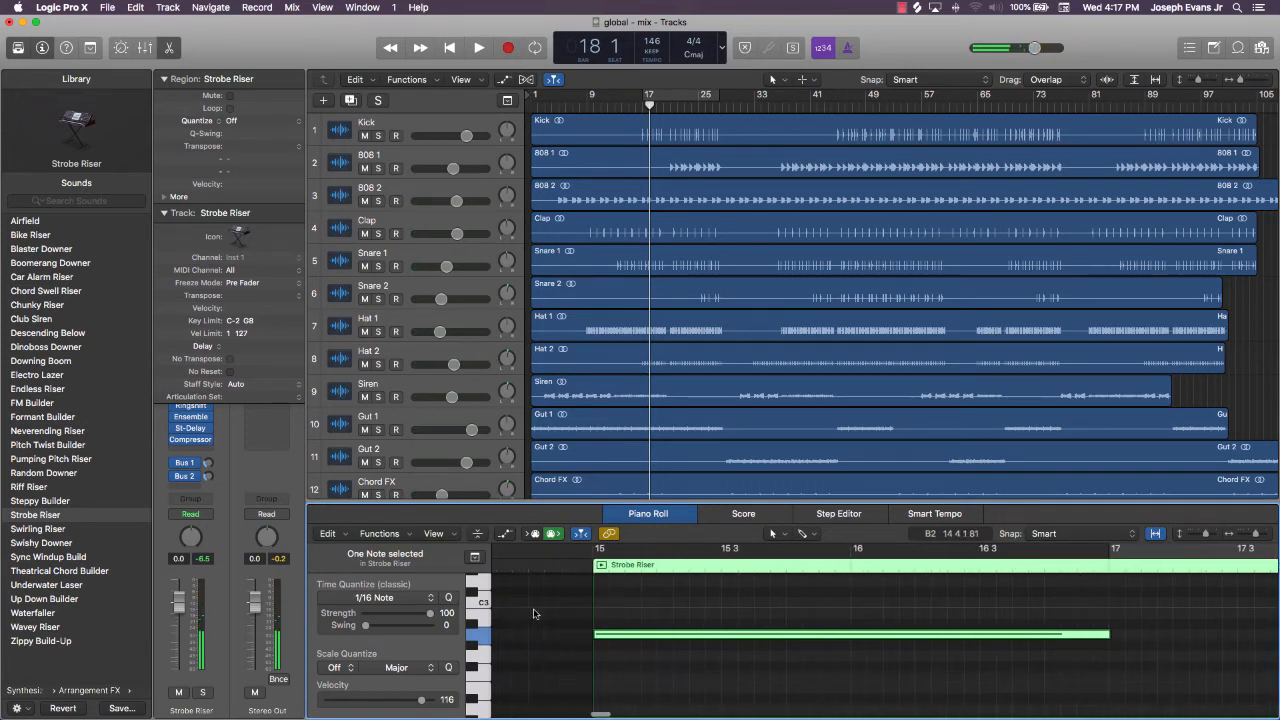
key(p)
drag(467, 528, 445, 528)
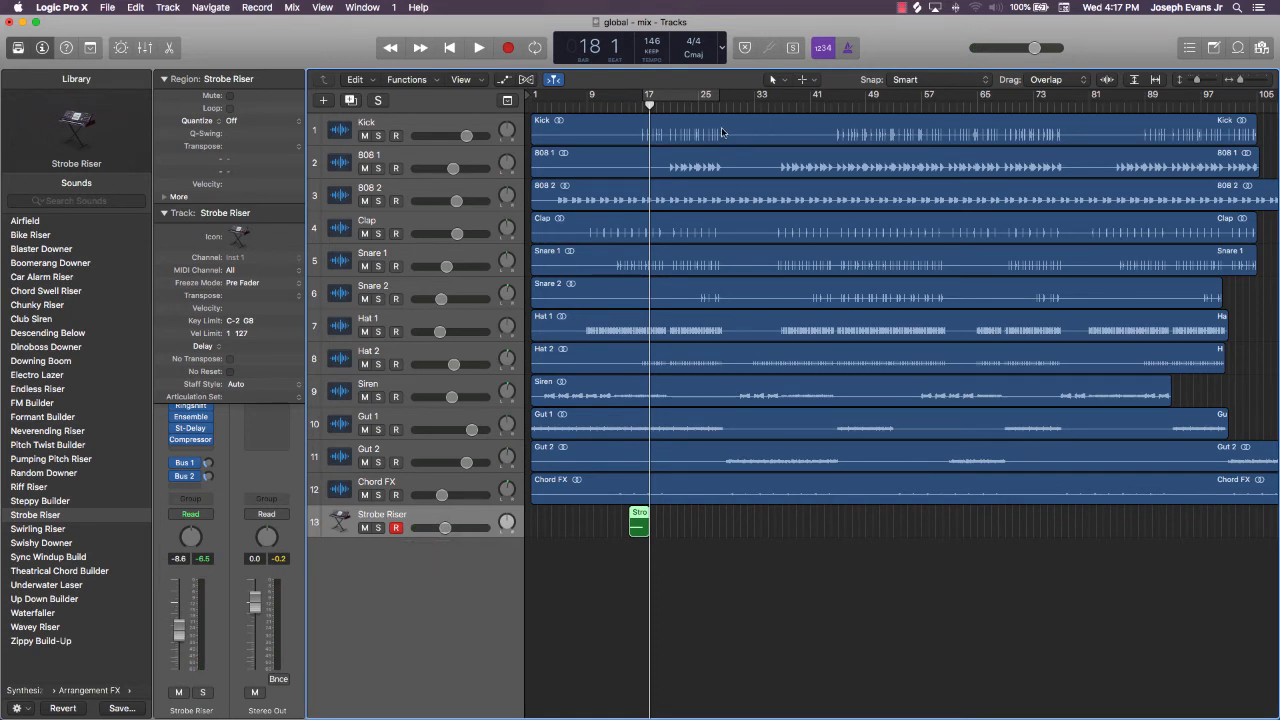
click(712, 97)
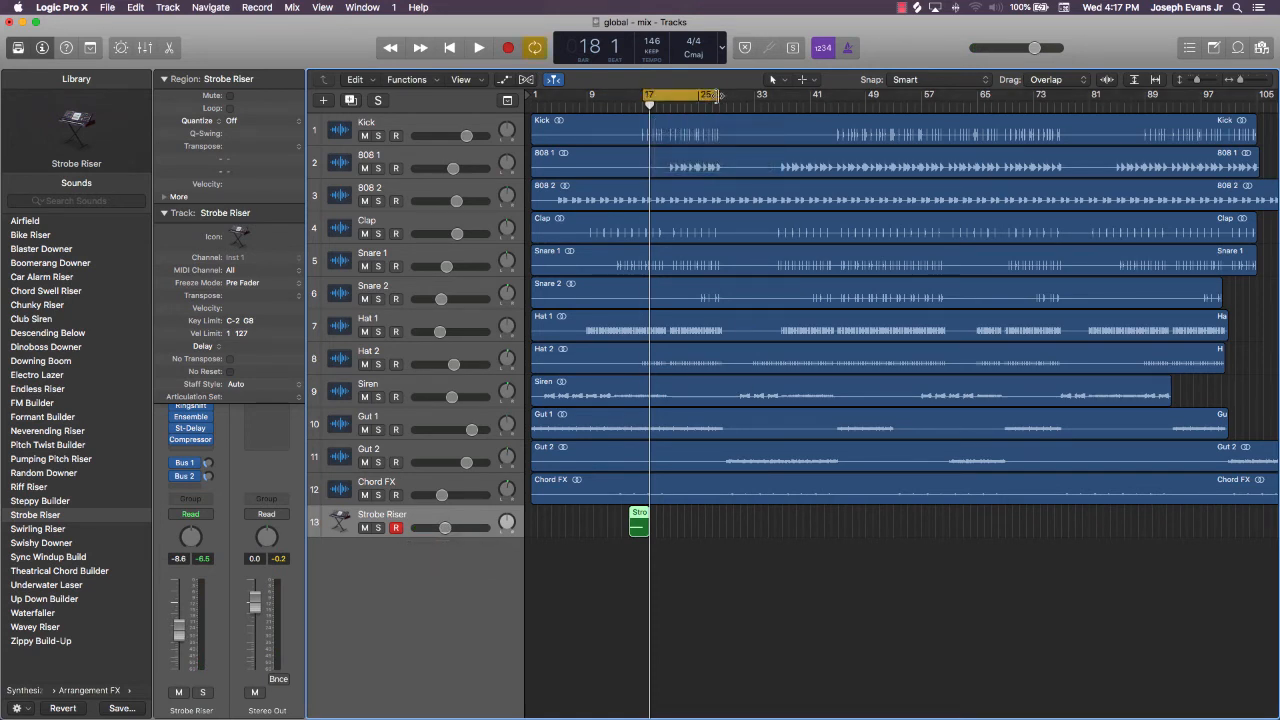
drag(714, 97, 752, 103)
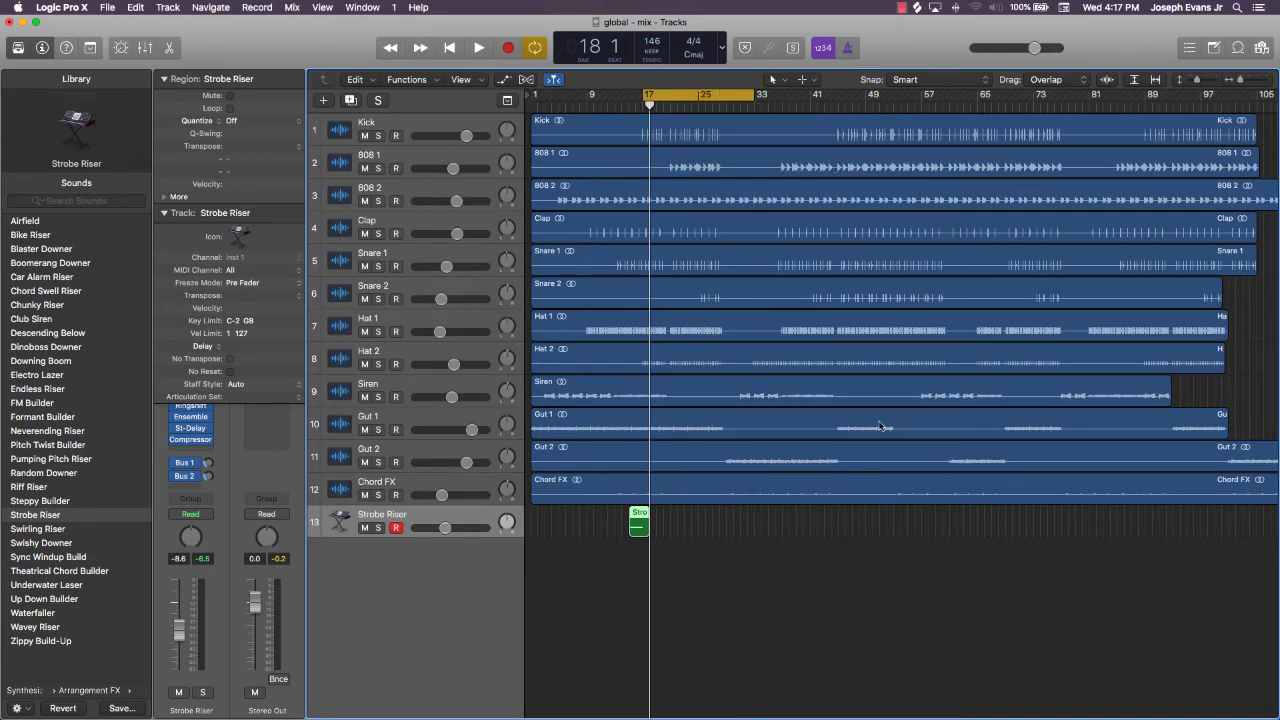
click(716, 97)
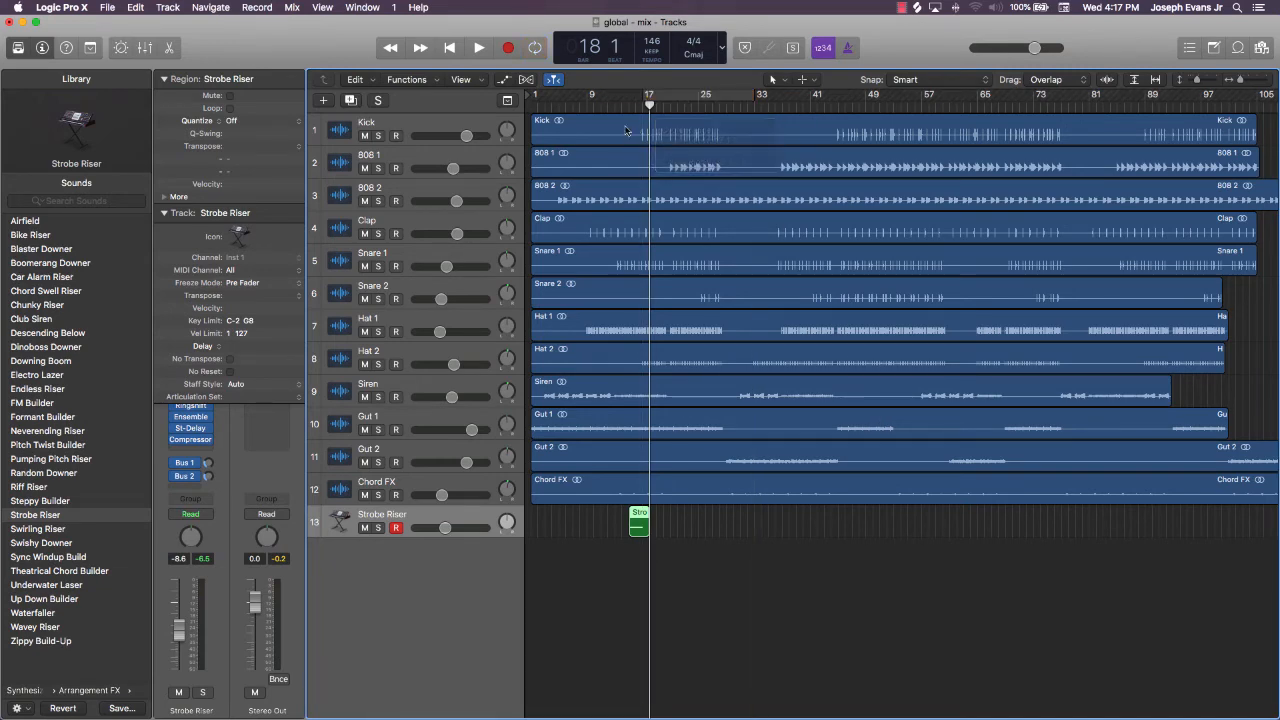
Play the passage around the riser from about bar 11, then restart playback from the song's beginning
click(602, 106)
key(space)
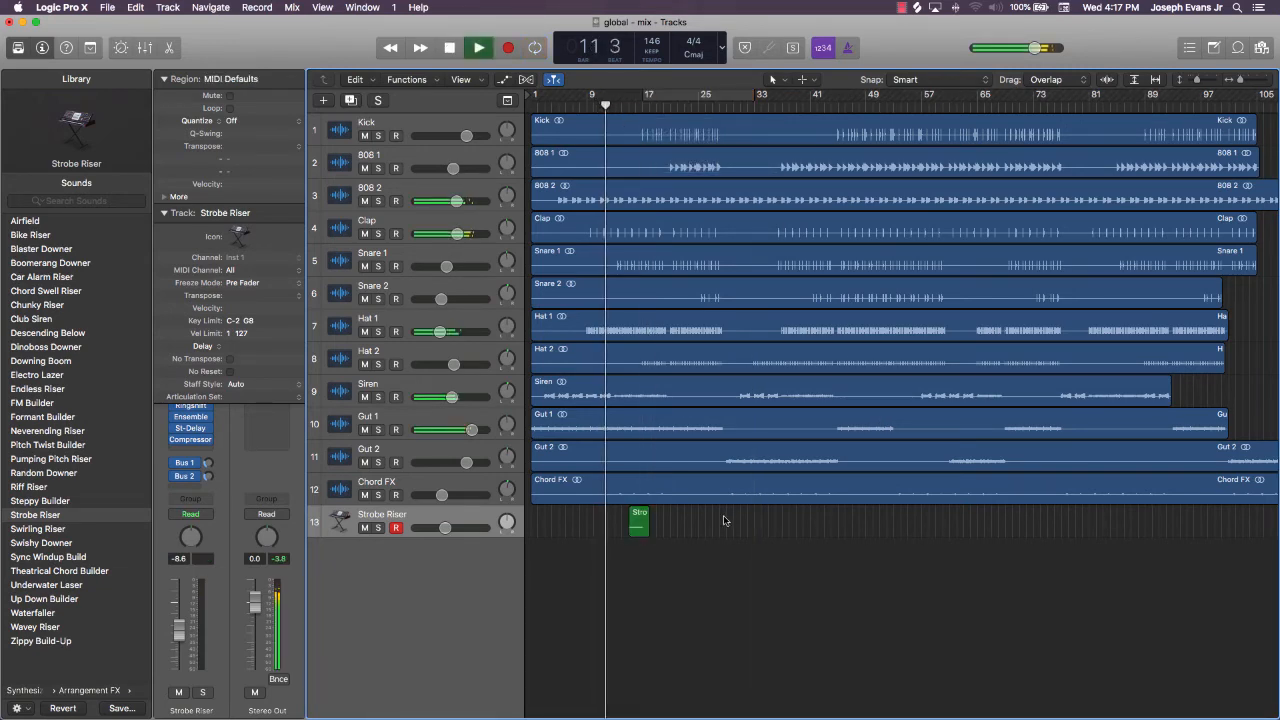
scroll(727, 520, right, 3)
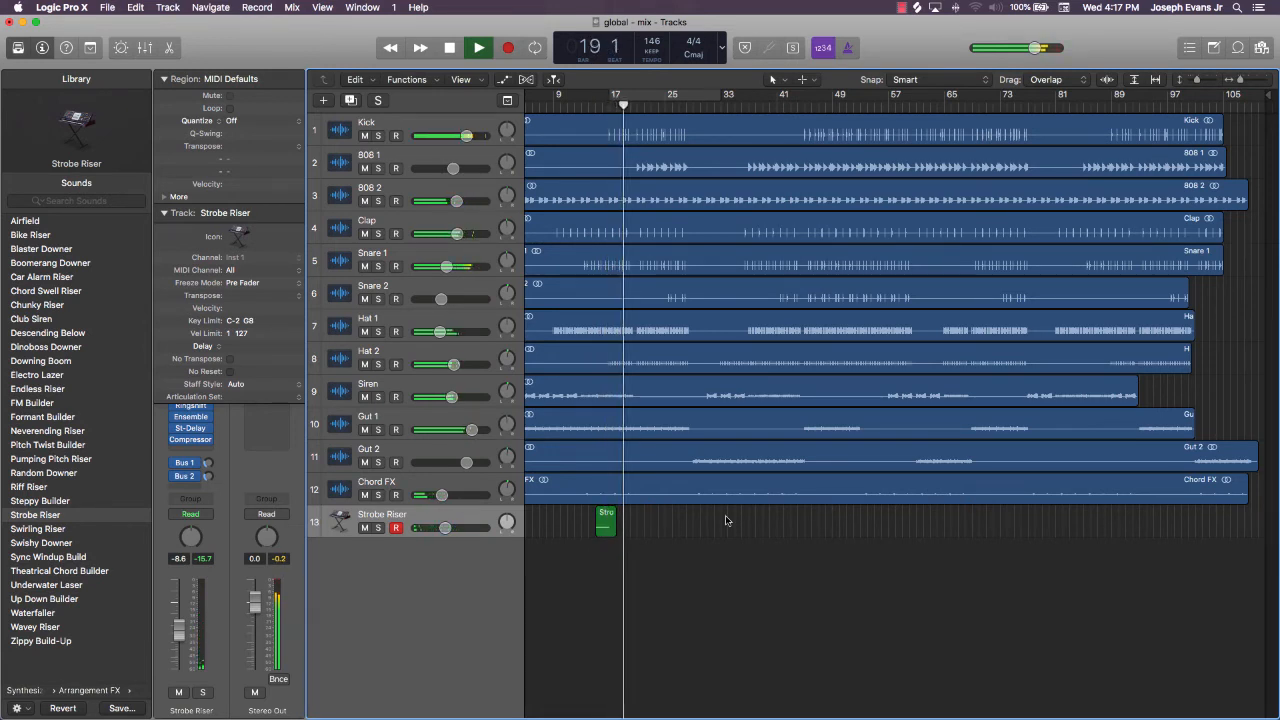
key(Return)
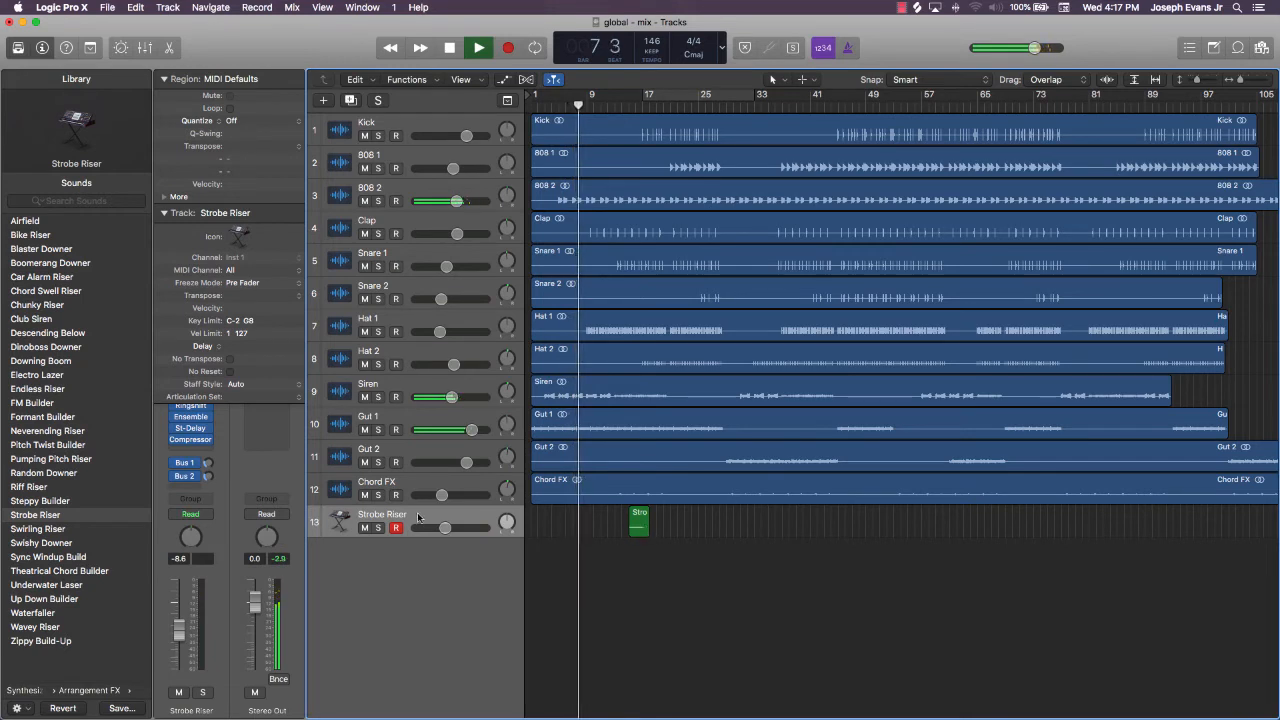
Duplicate the Strobe Riser track, search the library for "Downer" and load Boomerang Downer on the copy
key(super+d)
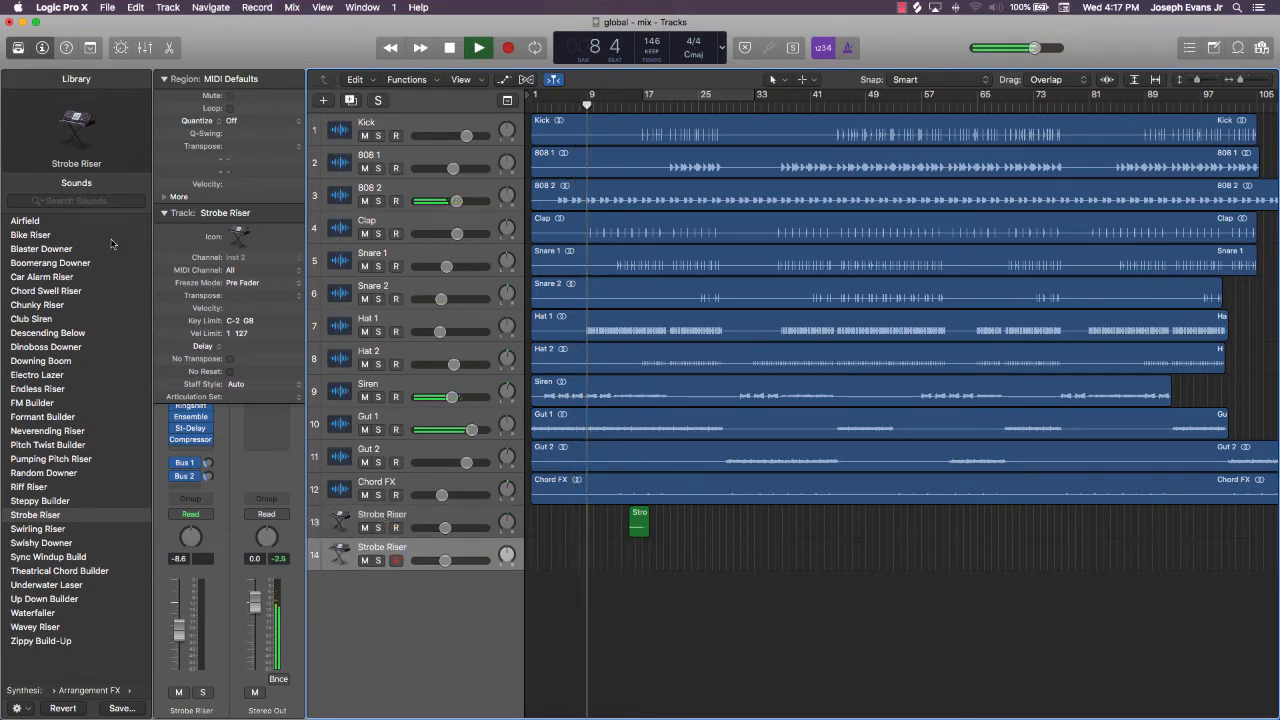
click(30, 200)
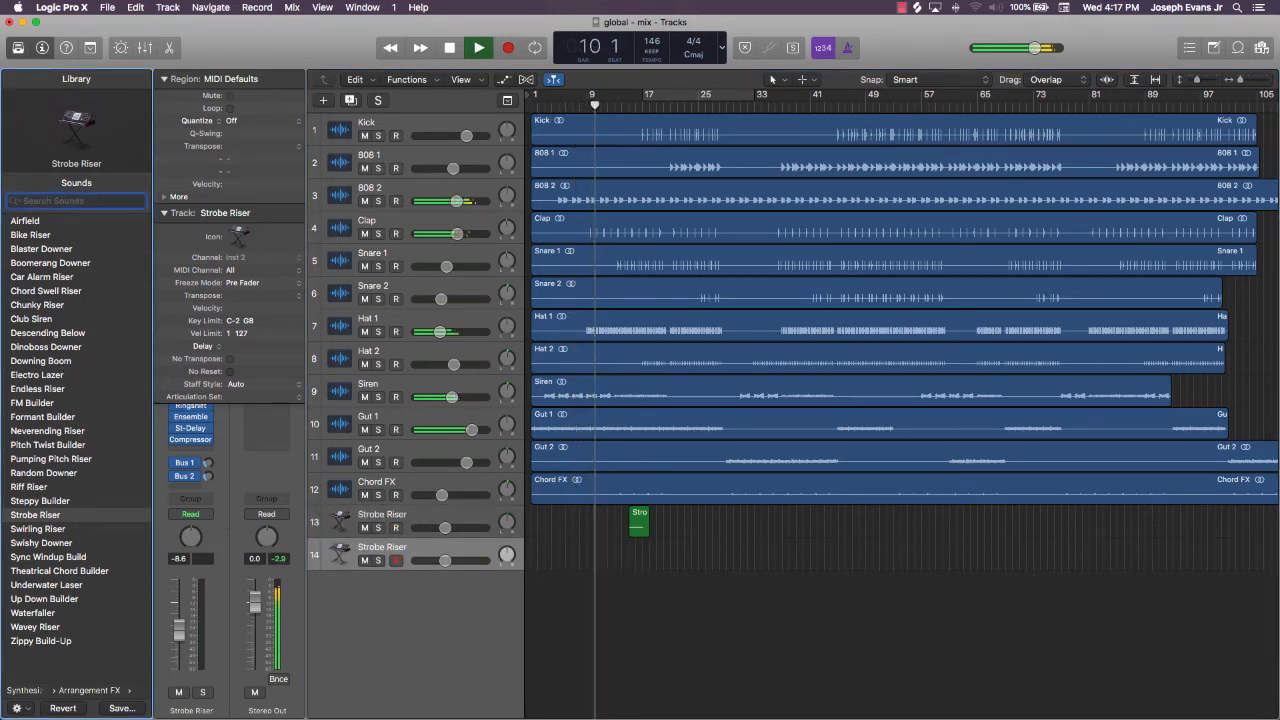
text(Downer)
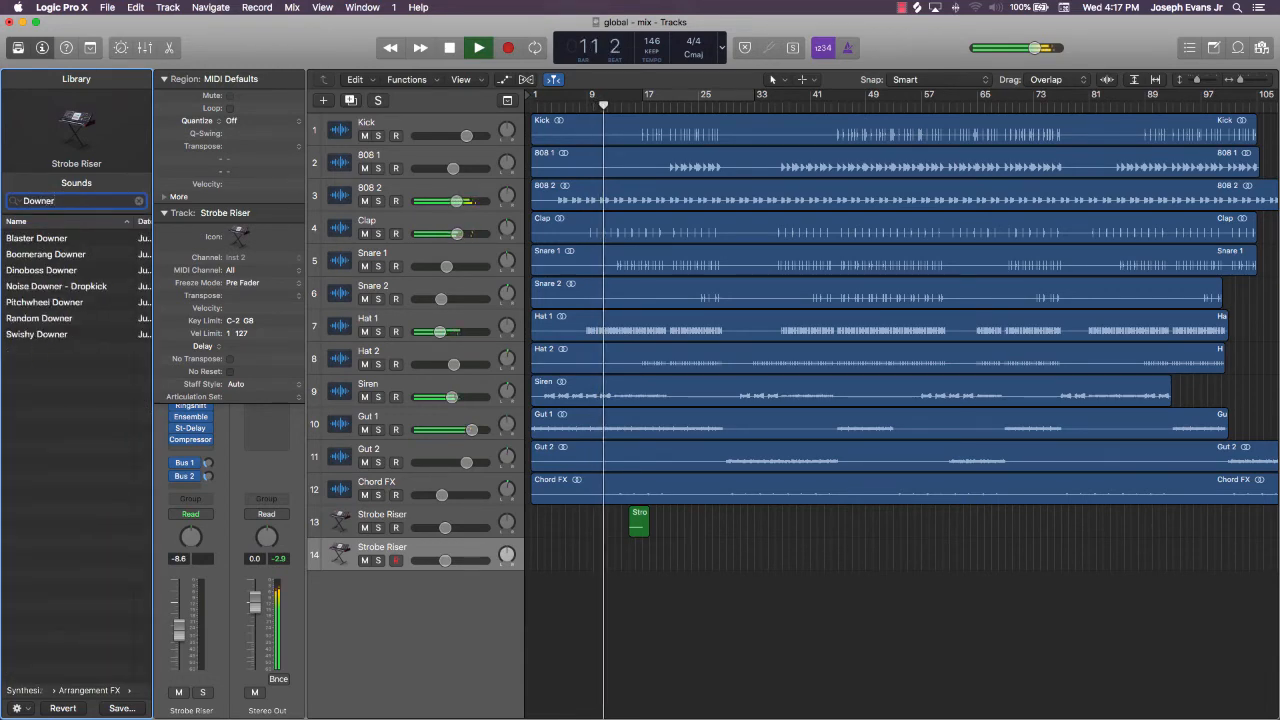
click(46, 254)
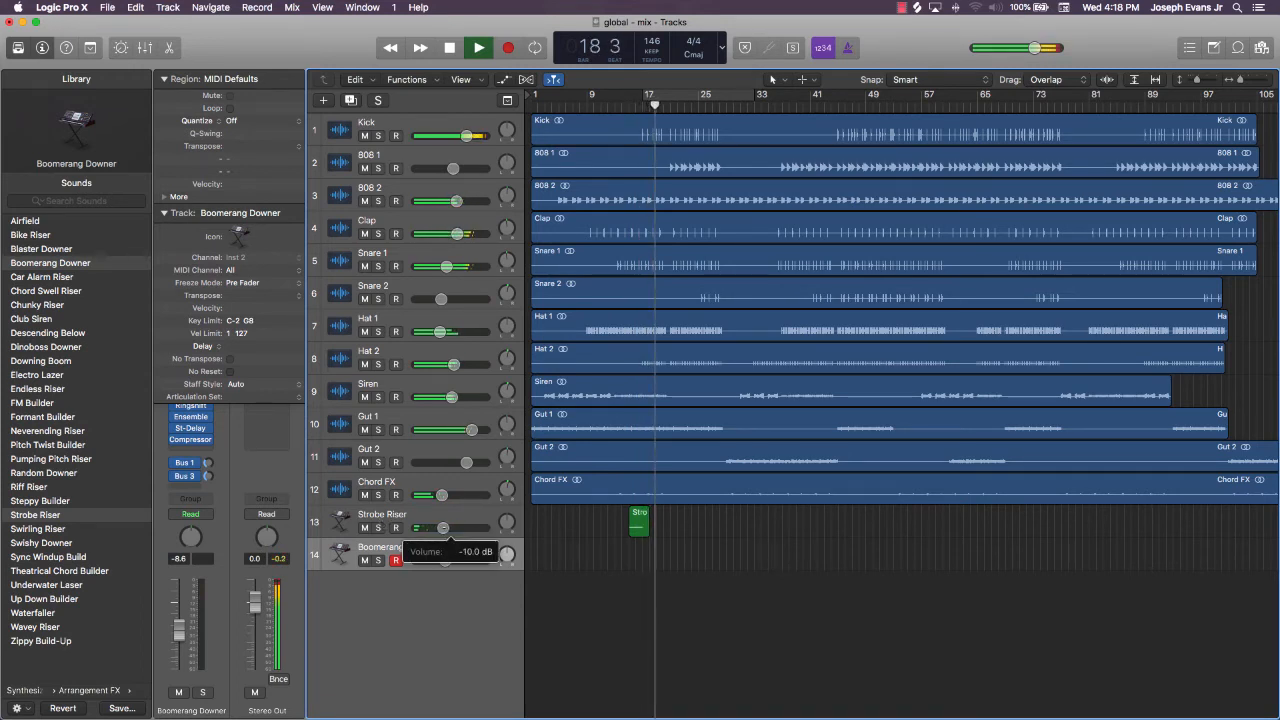
Record a held note on the Boomerang Downer track around bar 28 and shift it to start at bar 27
key(r)
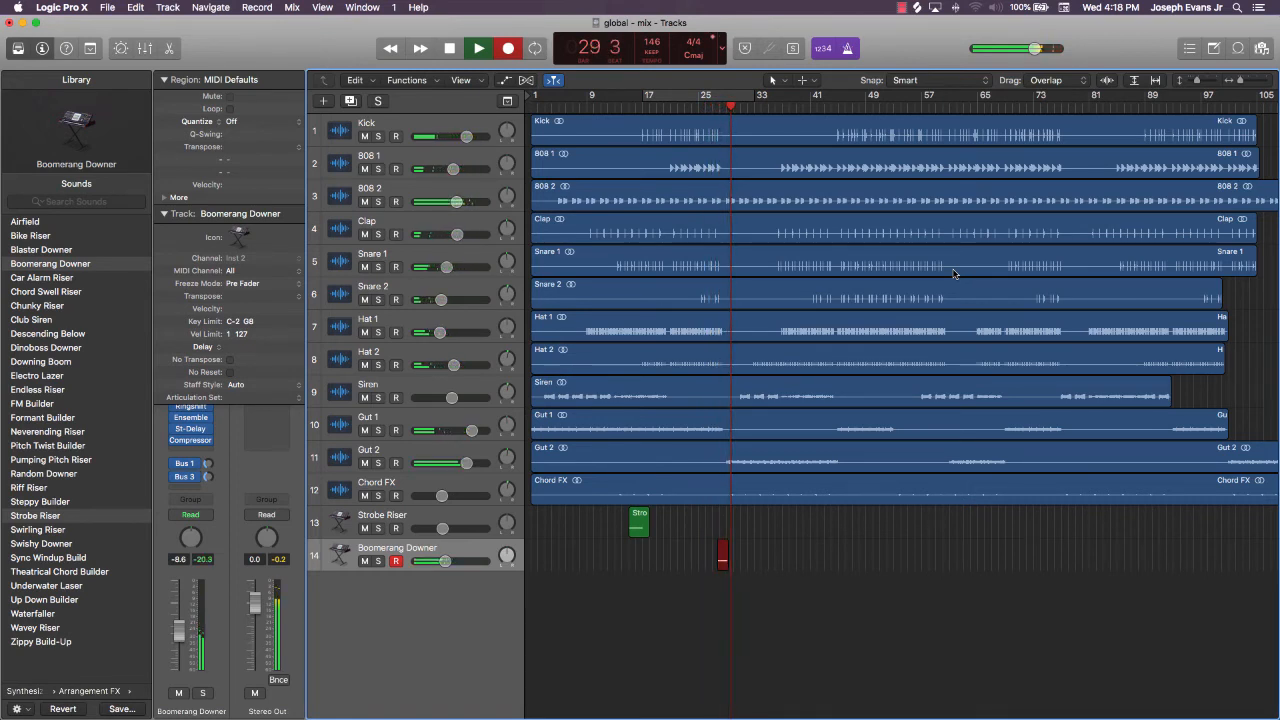
key(space)
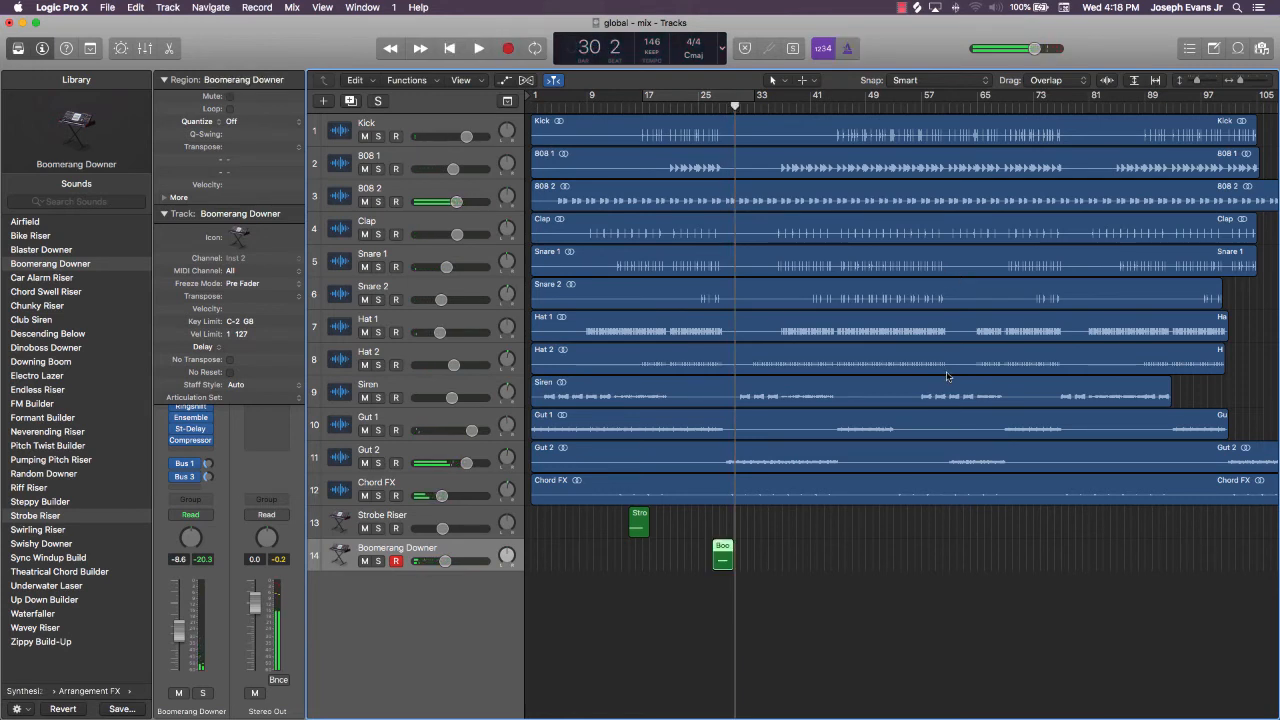
key(p)
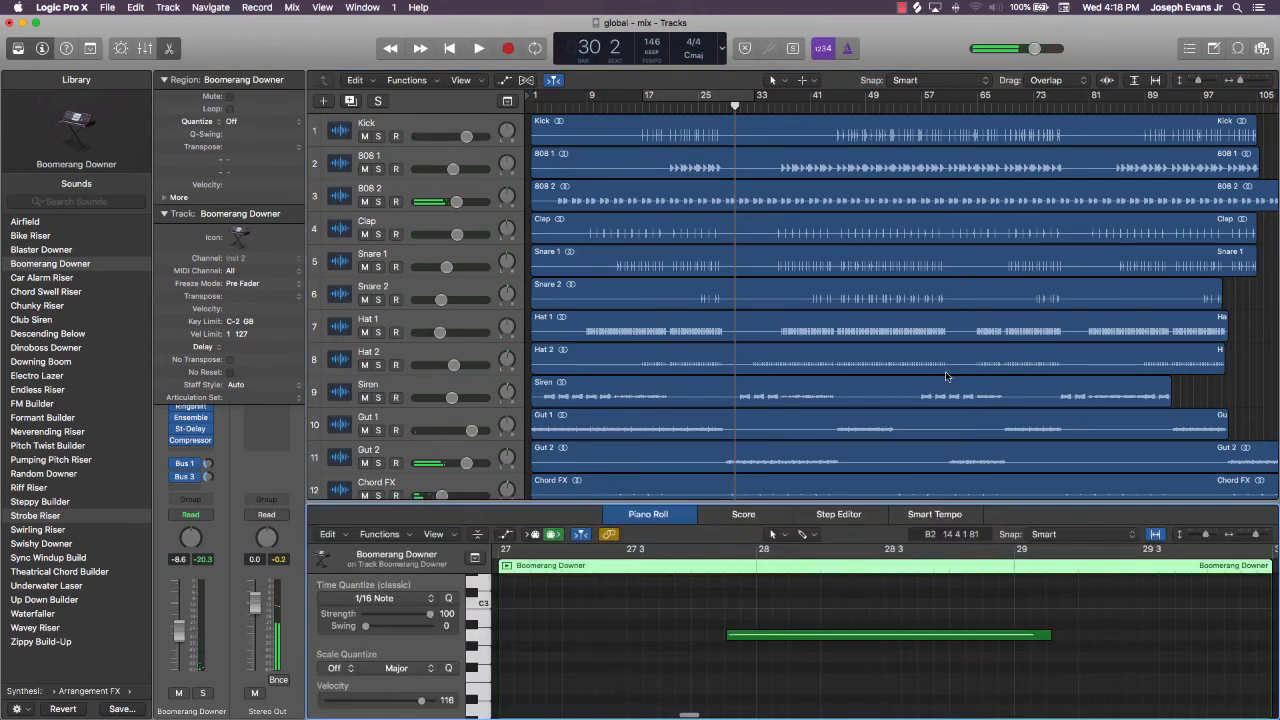
click(756, 634)
drag(744, 640, 517, 640)
click(590, 598)
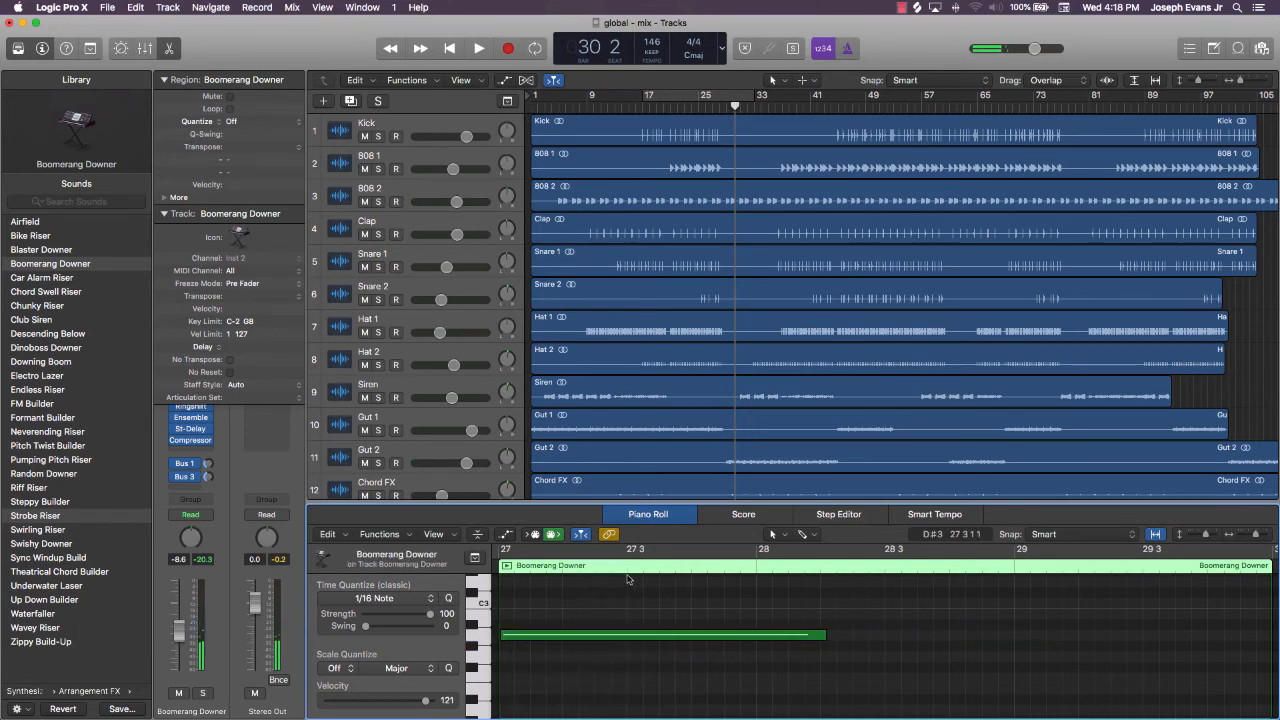
key(p)
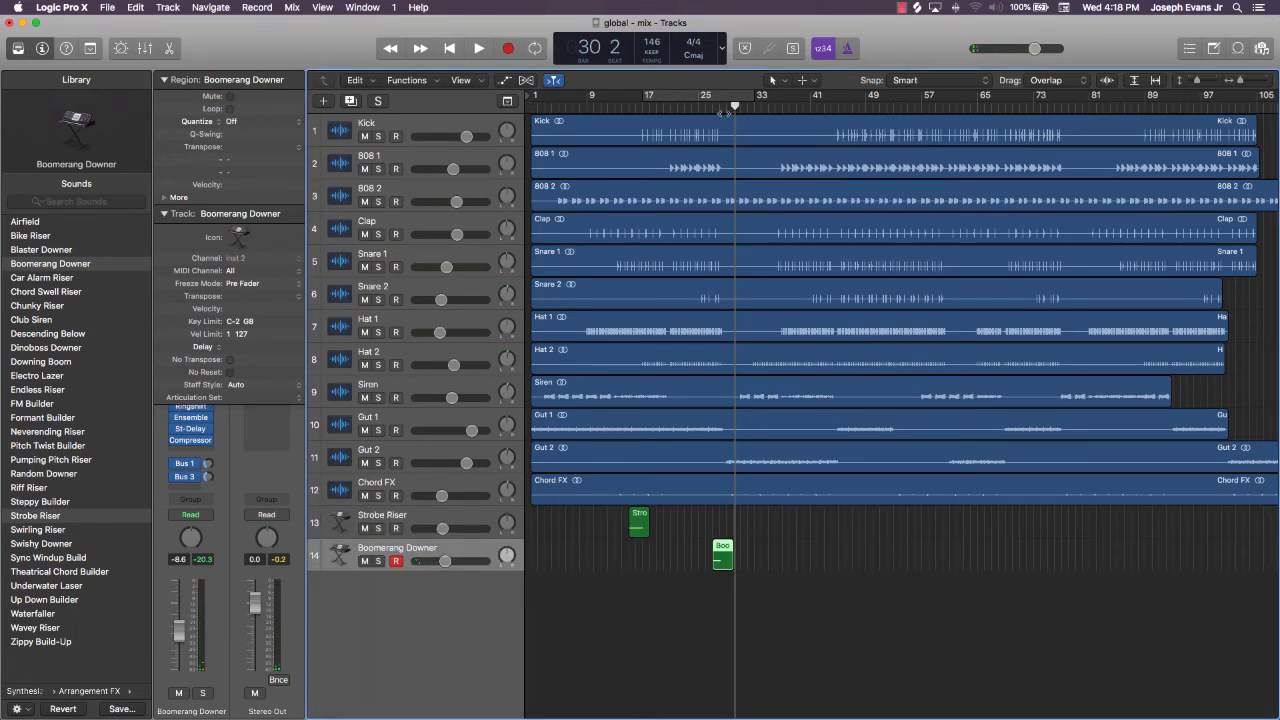
Play the mix from about bar 28, stop it and move the playhead back to bar 24
click(724, 112)
key(space)
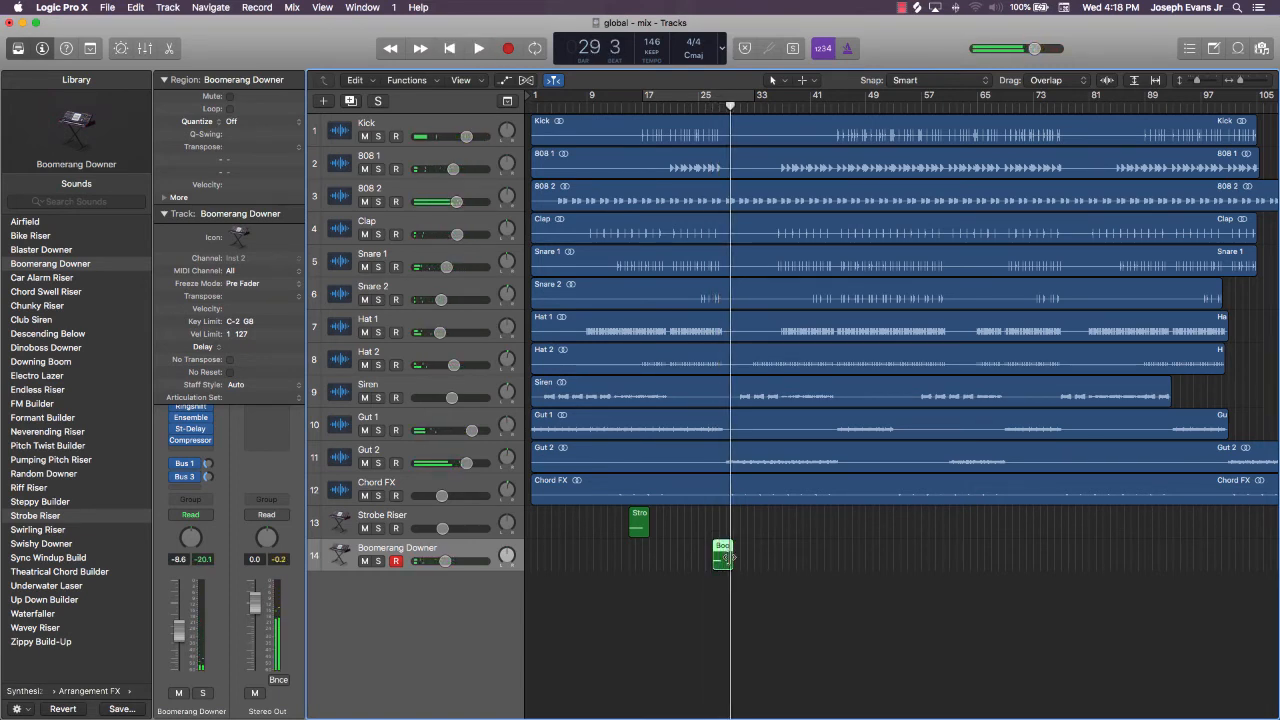
key(comma)
key(comma)
key(comma)
key(comma)
key(comma)
key(comma)
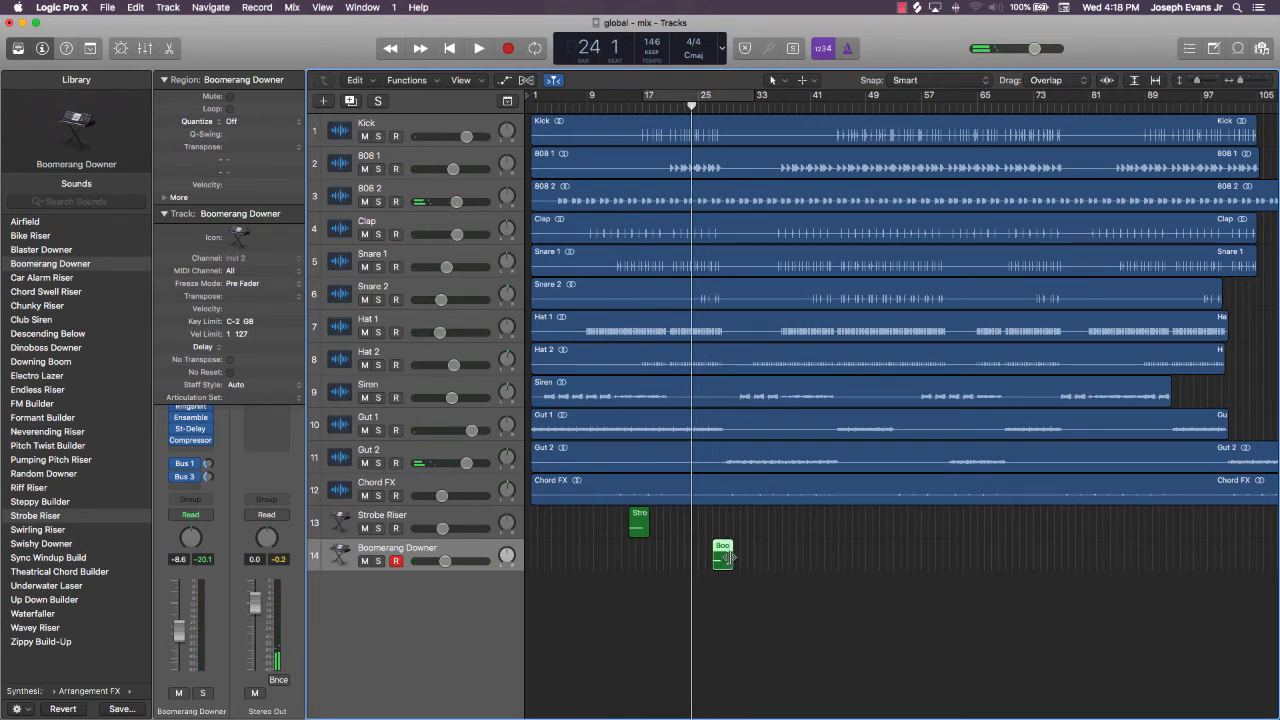
Play the mix from about bar 17 and lower the Boomerang Downer track's volume to -10.4 dB
key(space)
key(space)
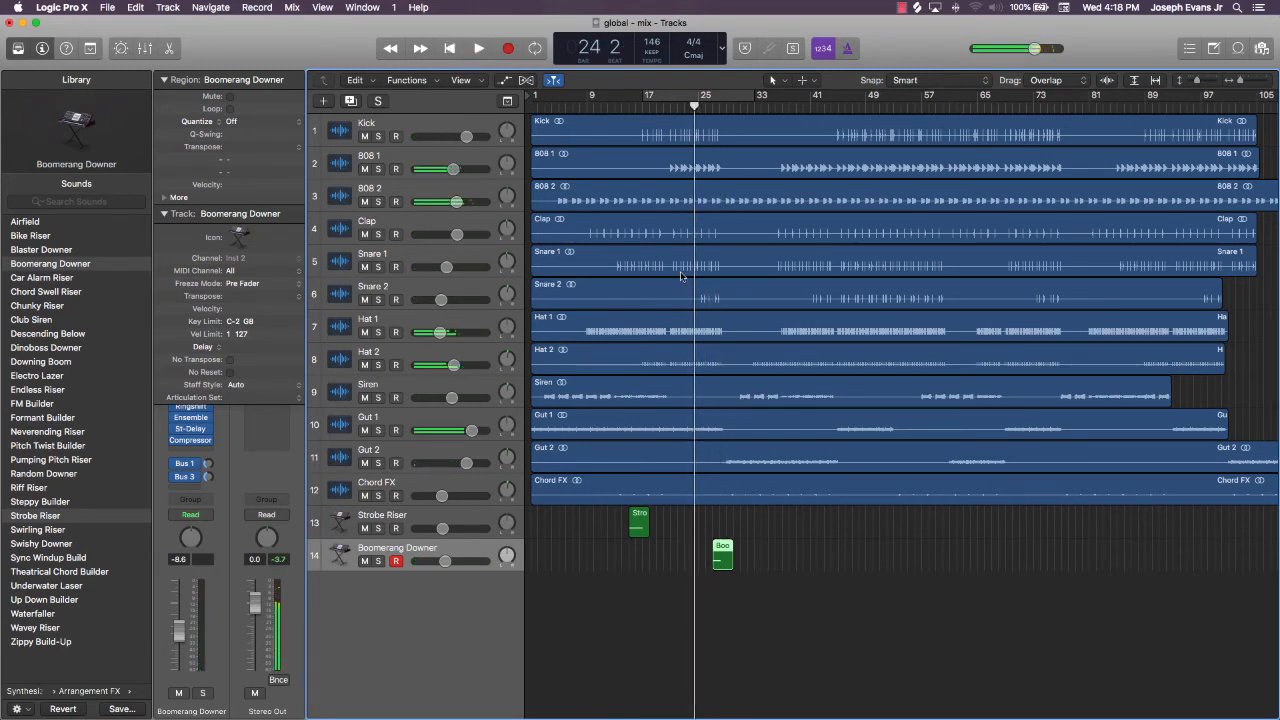
click(641, 108)
key(space)
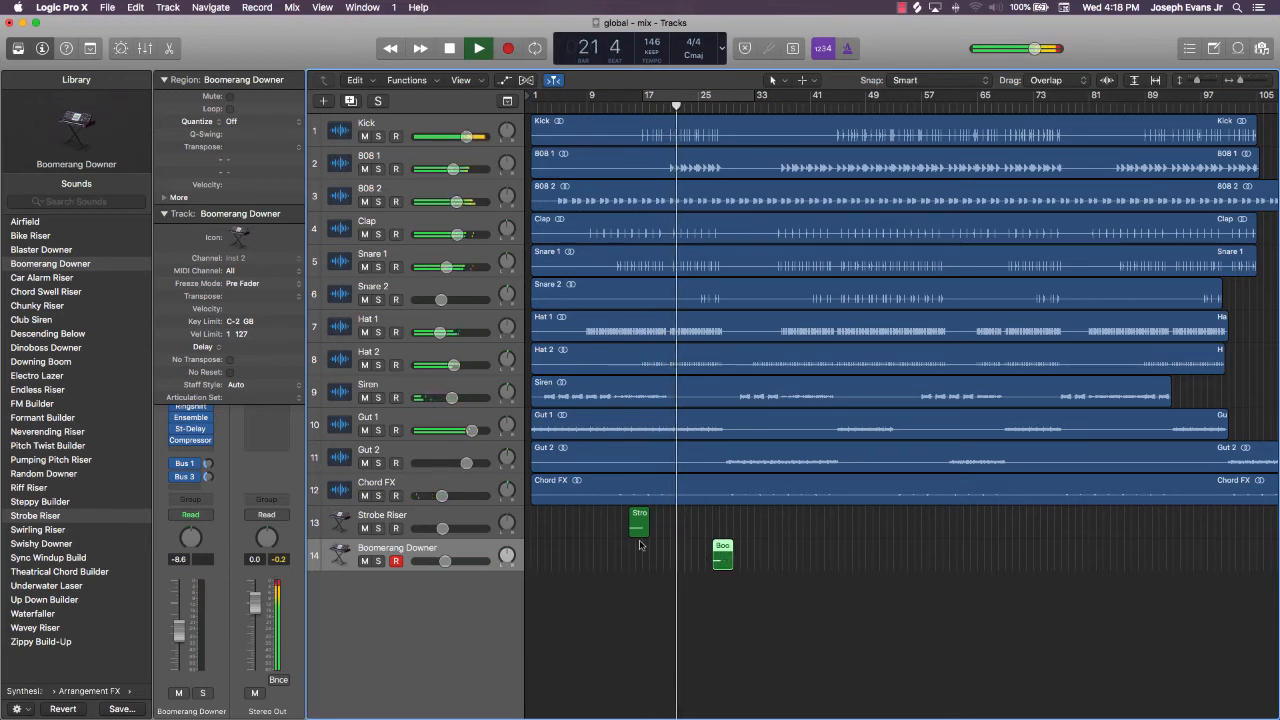
click(835, 541)
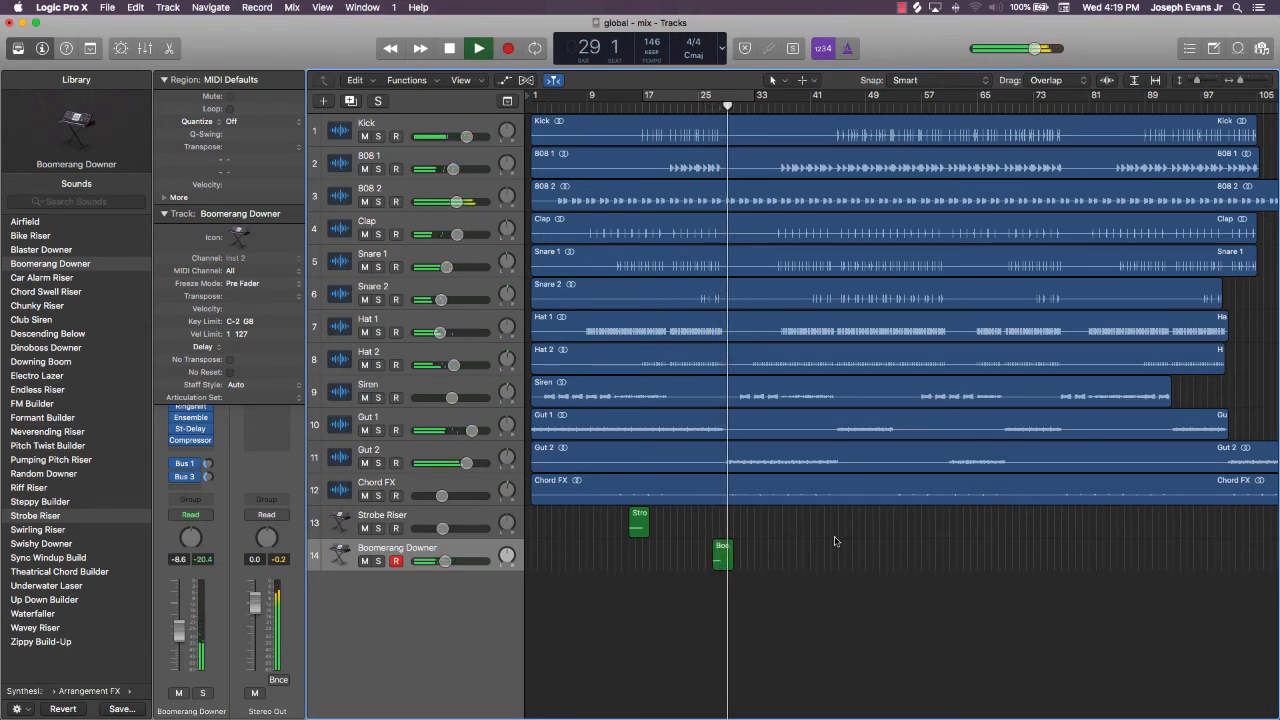
drag(445, 561, 435, 565)
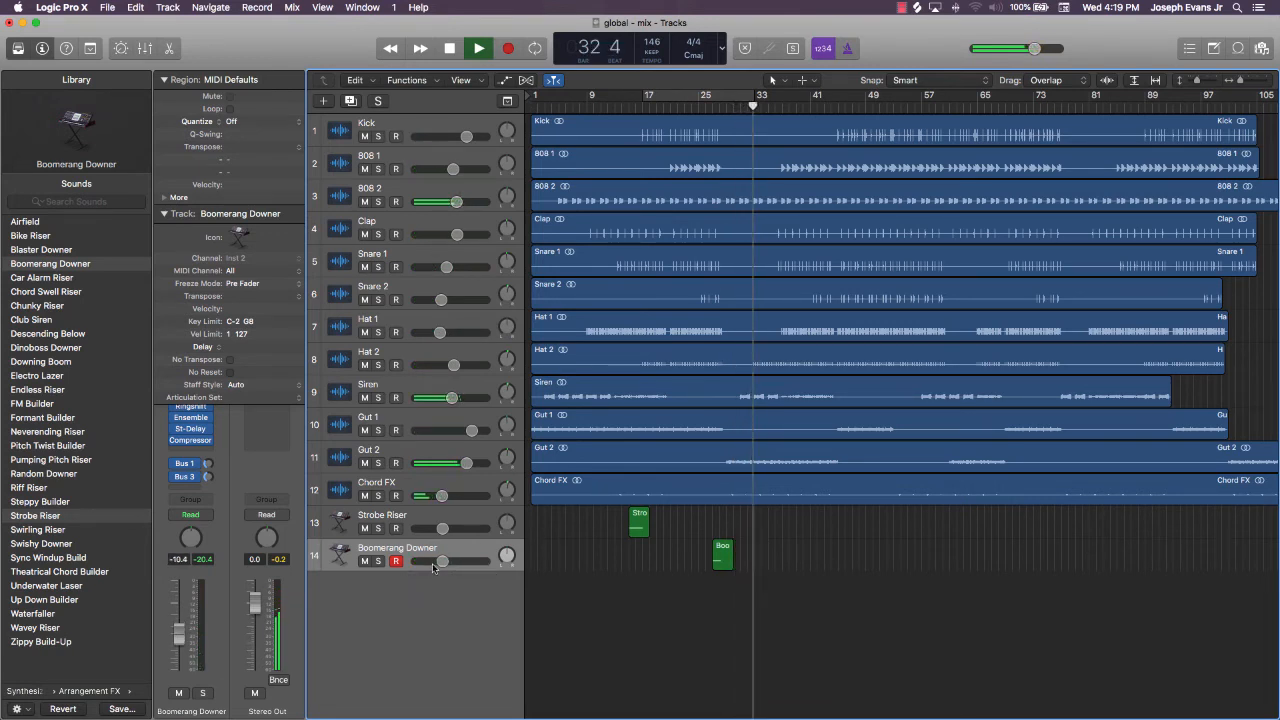
Insert the Waves PS22 Spread(10) stereo plug-in on the Chord FX track and load its PS22 Full Reset preset
drag(507, 488, 507, 497)
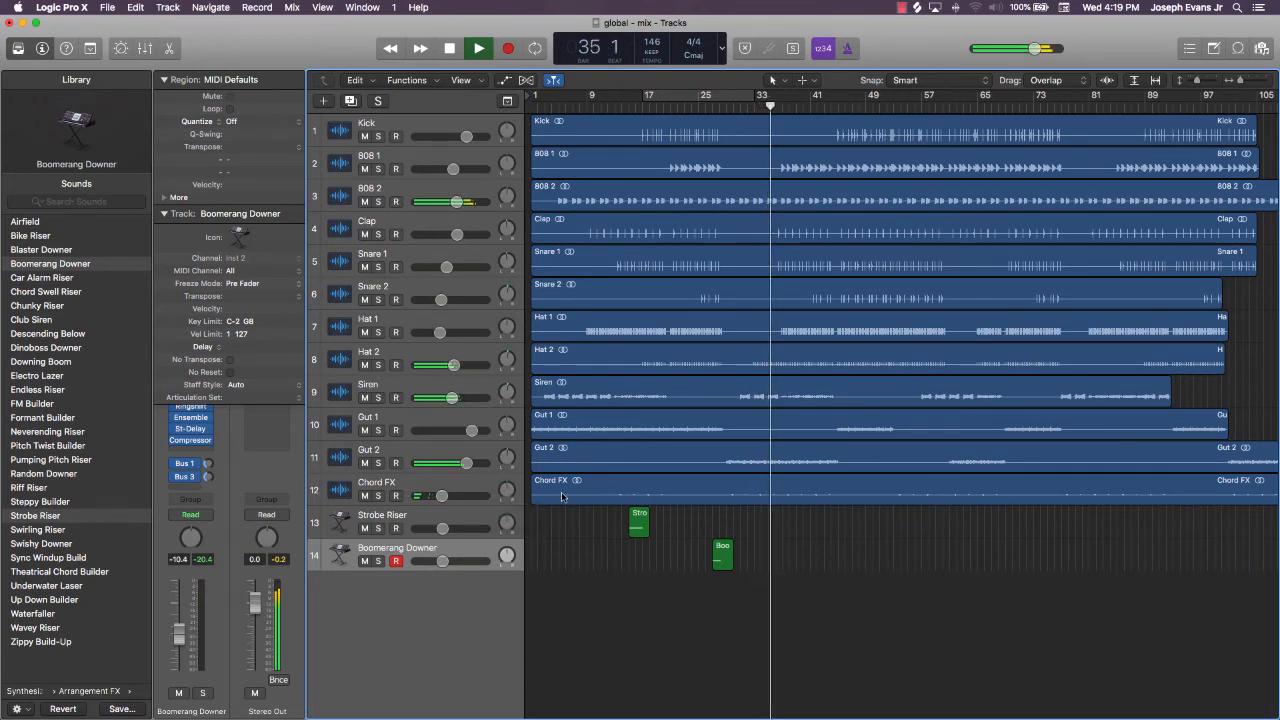
click(429, 488)
click(190, 470)
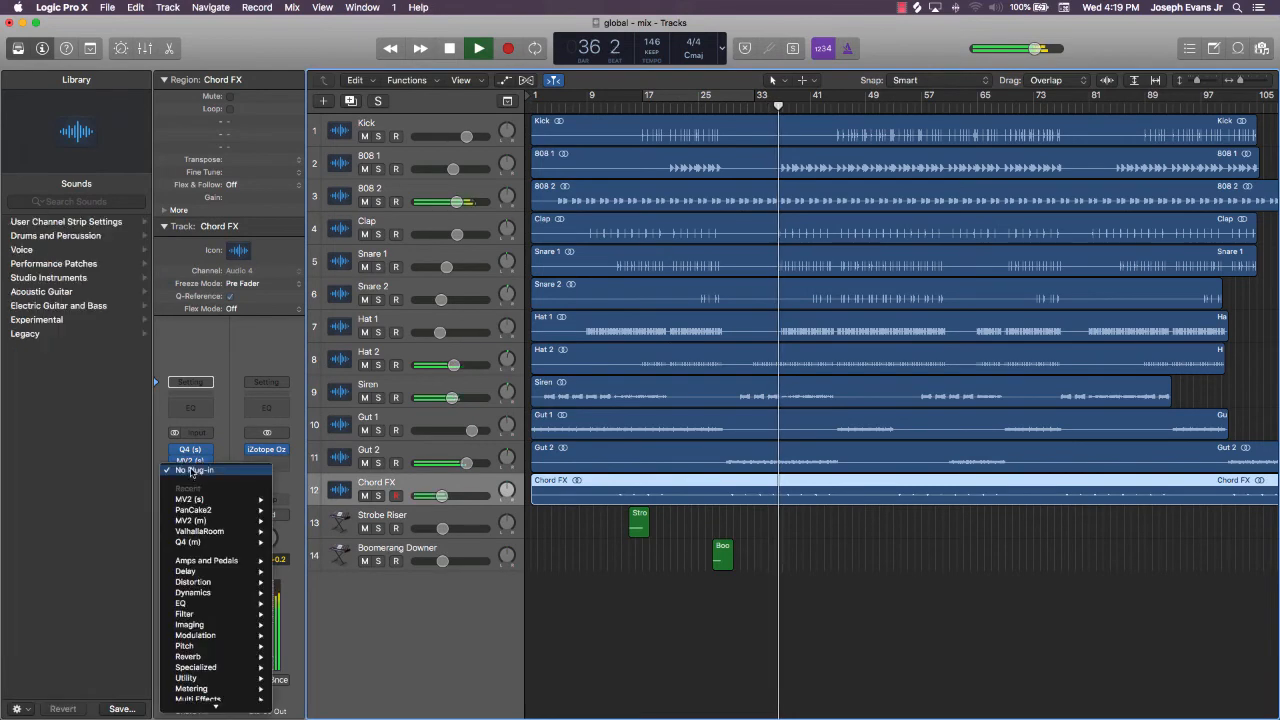
mouse_move(200, 705)
mouse_move(300, 705)
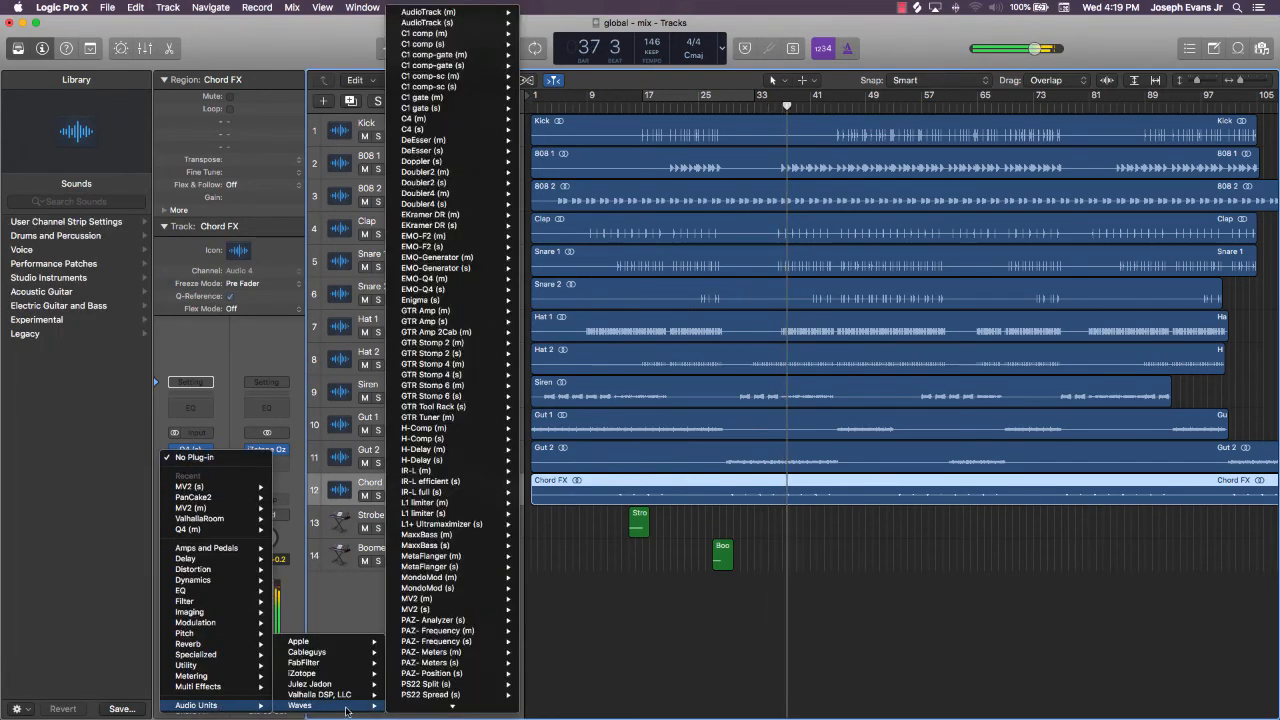
mouse_move(449, 694)
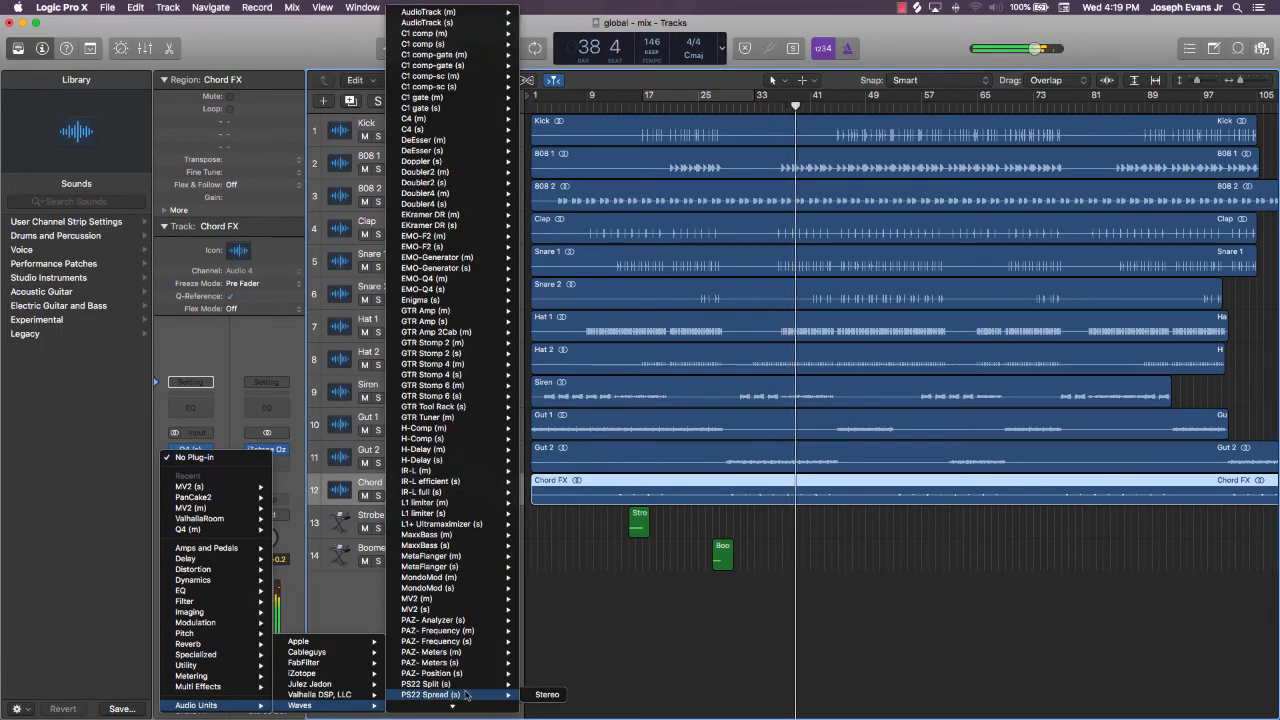
scroll(458, 686, down, 3)
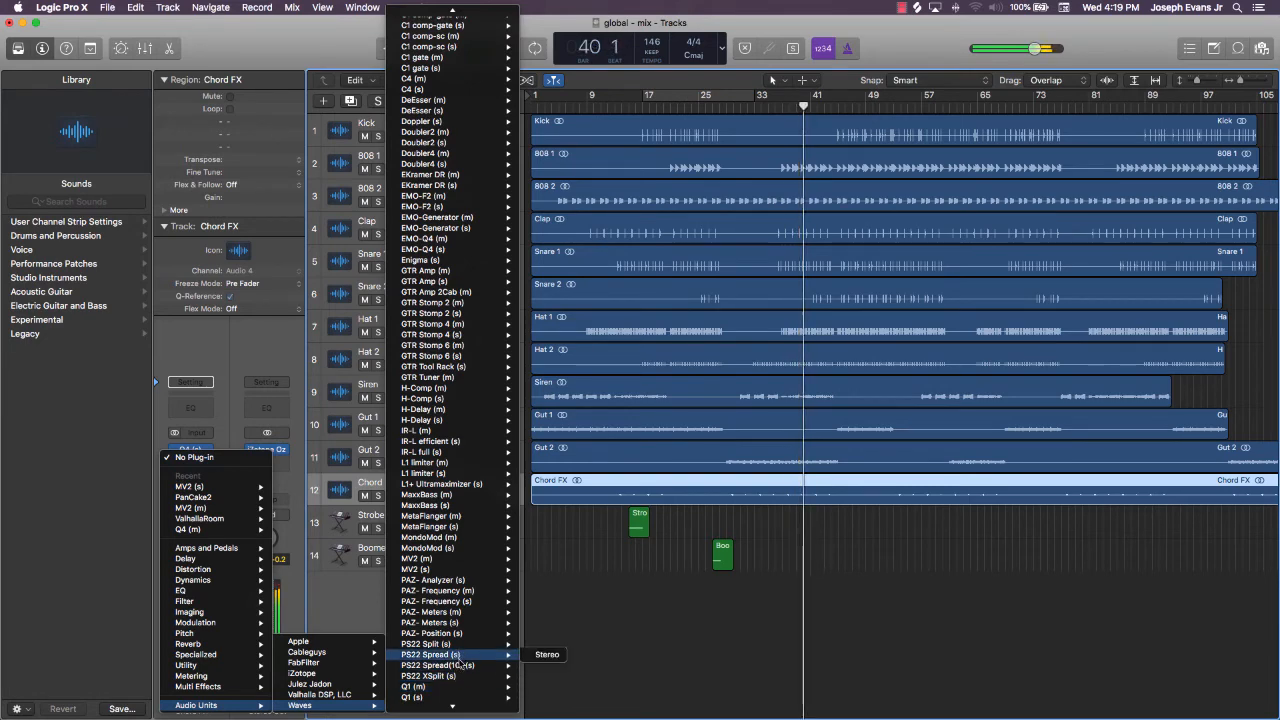
click(470, 665)
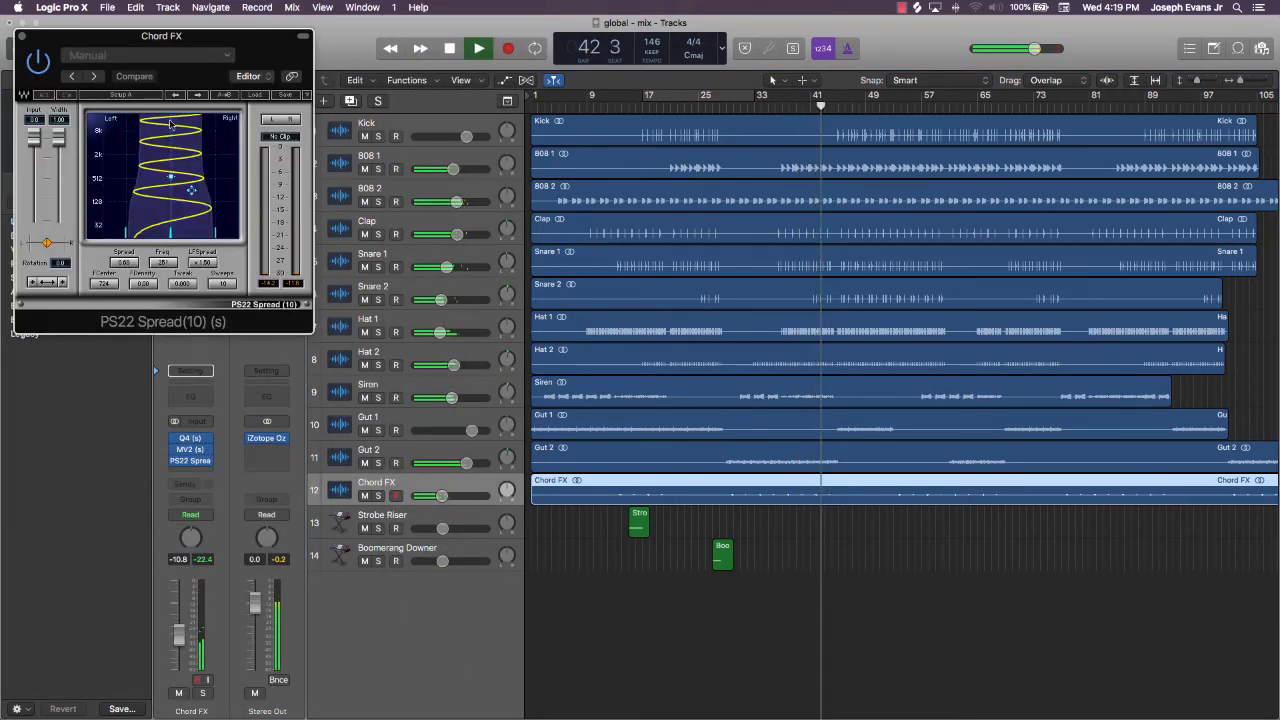
click(195, 96)
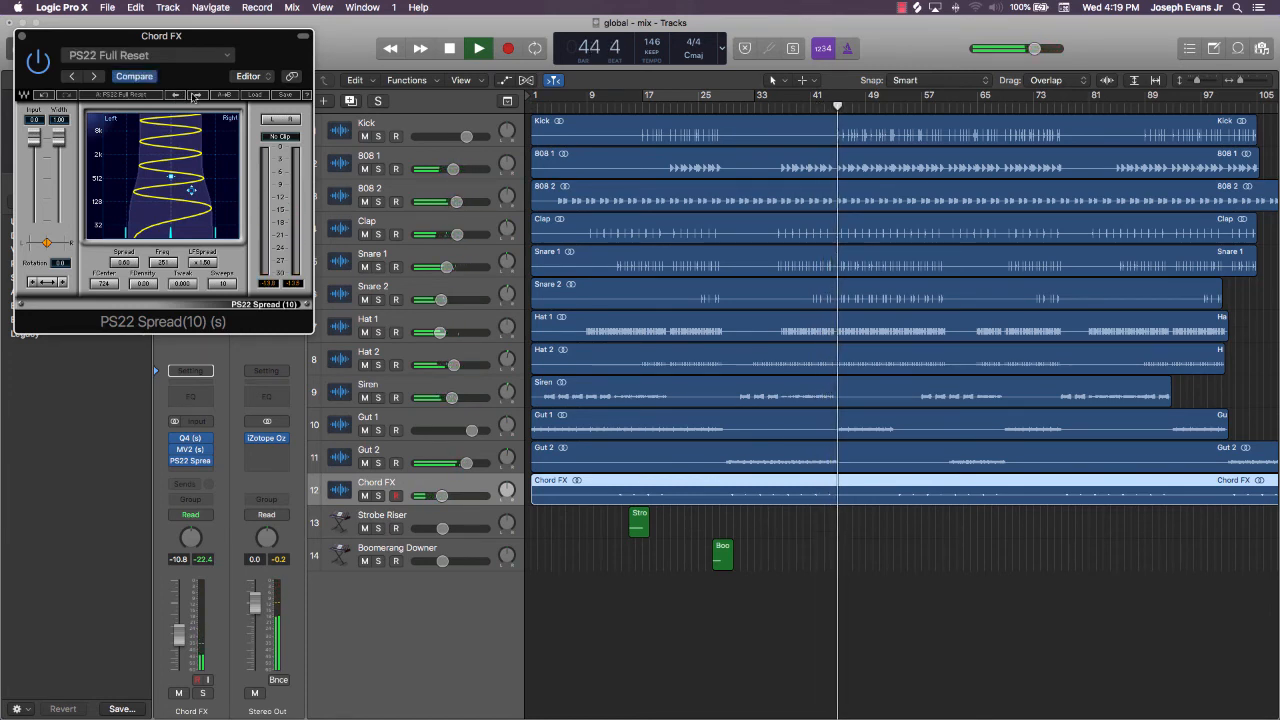
click(21, 36)
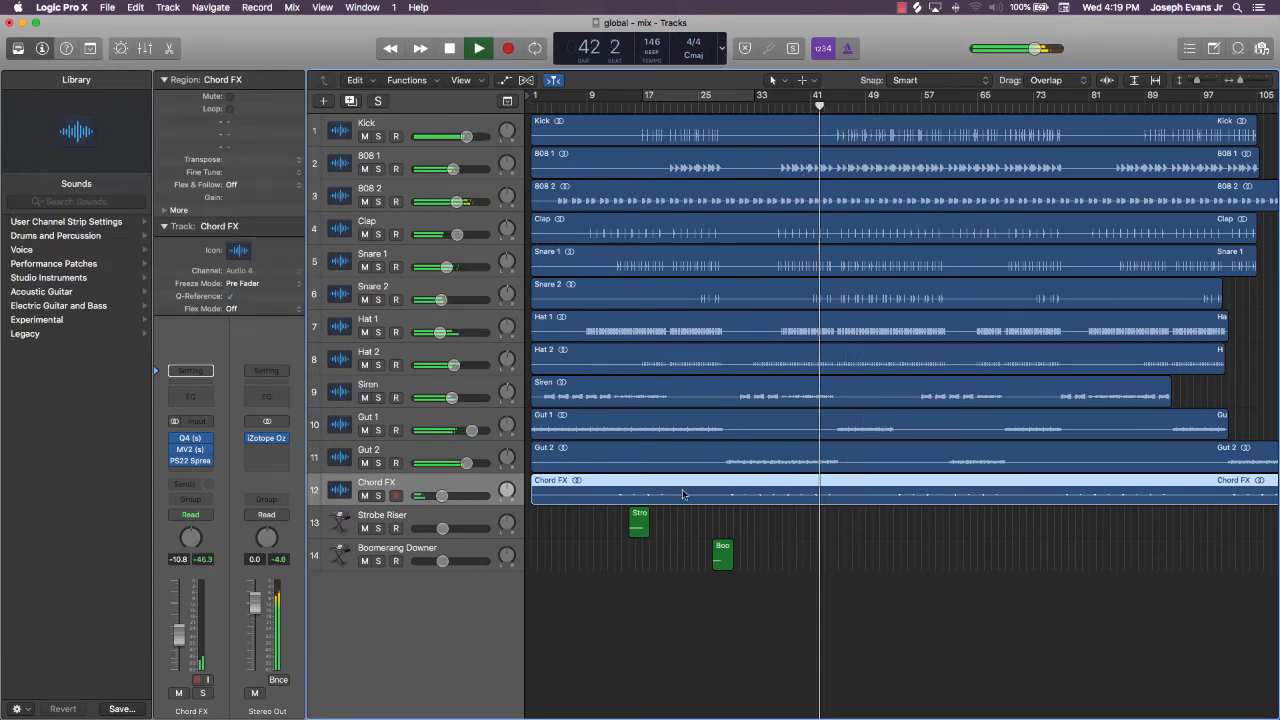
Copy the Strobe Riser region to about bar 43 and the Boomerang Downer region to about bar 59
drag(639, 526, 842, 527)
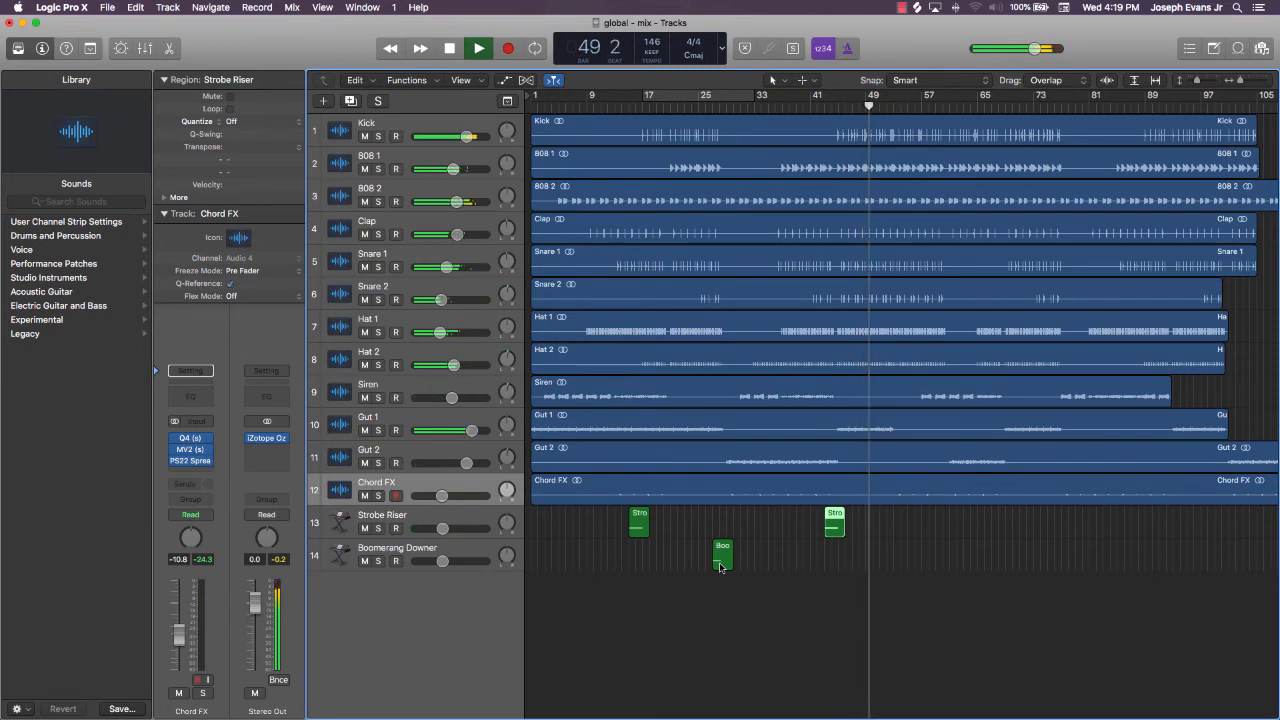
drag(720, 567, 945, 566)
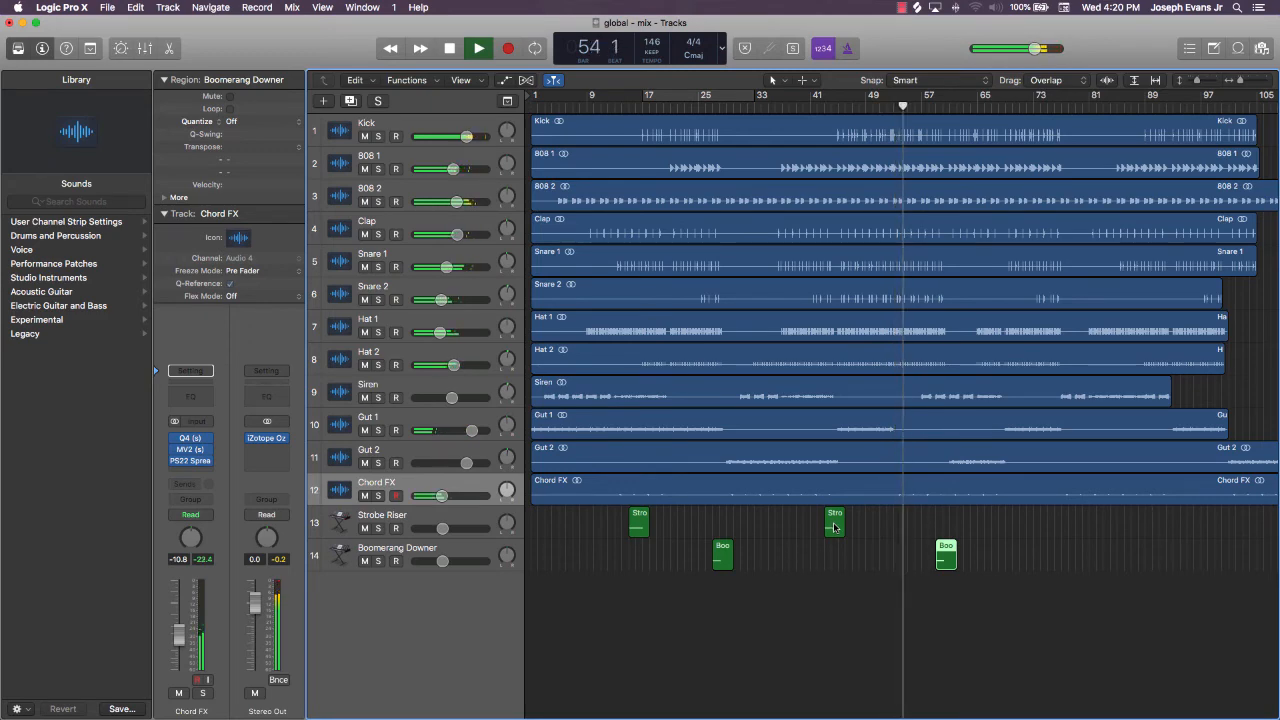
click(876, 535)
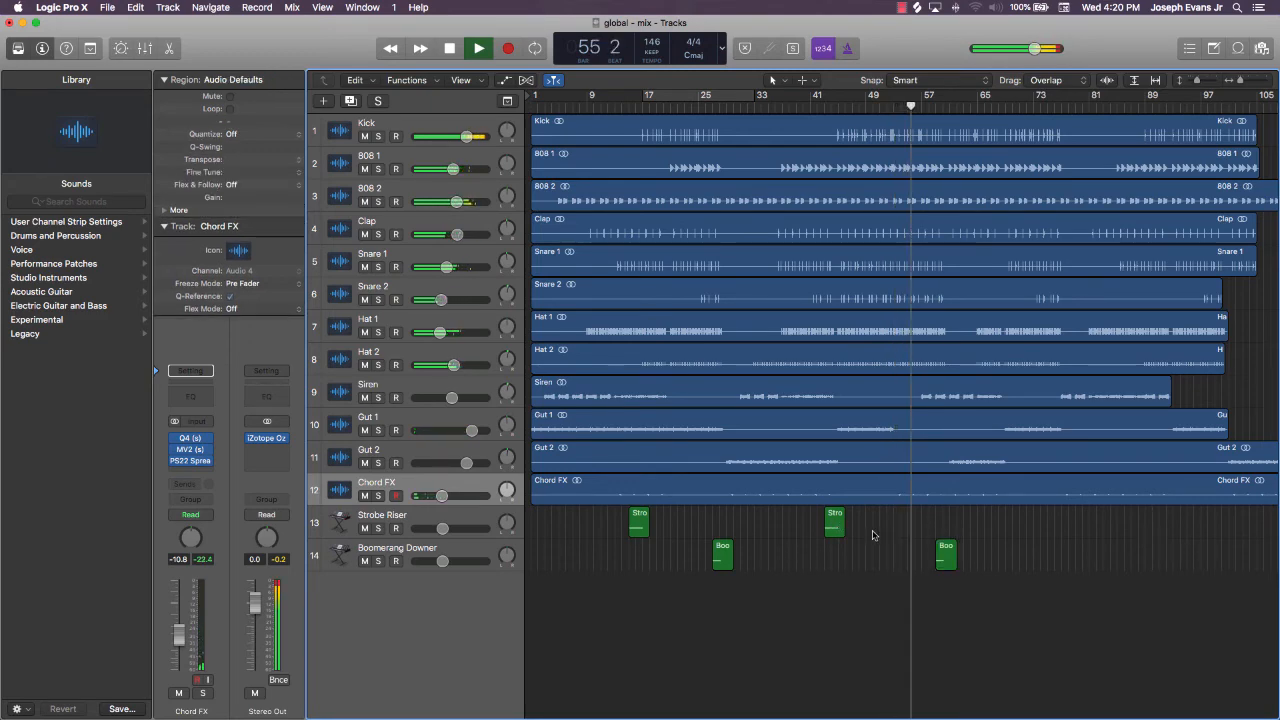
Copy the second Strobe Riser region to about bar 67 on the same track
scroll(903, 541, up, 3)
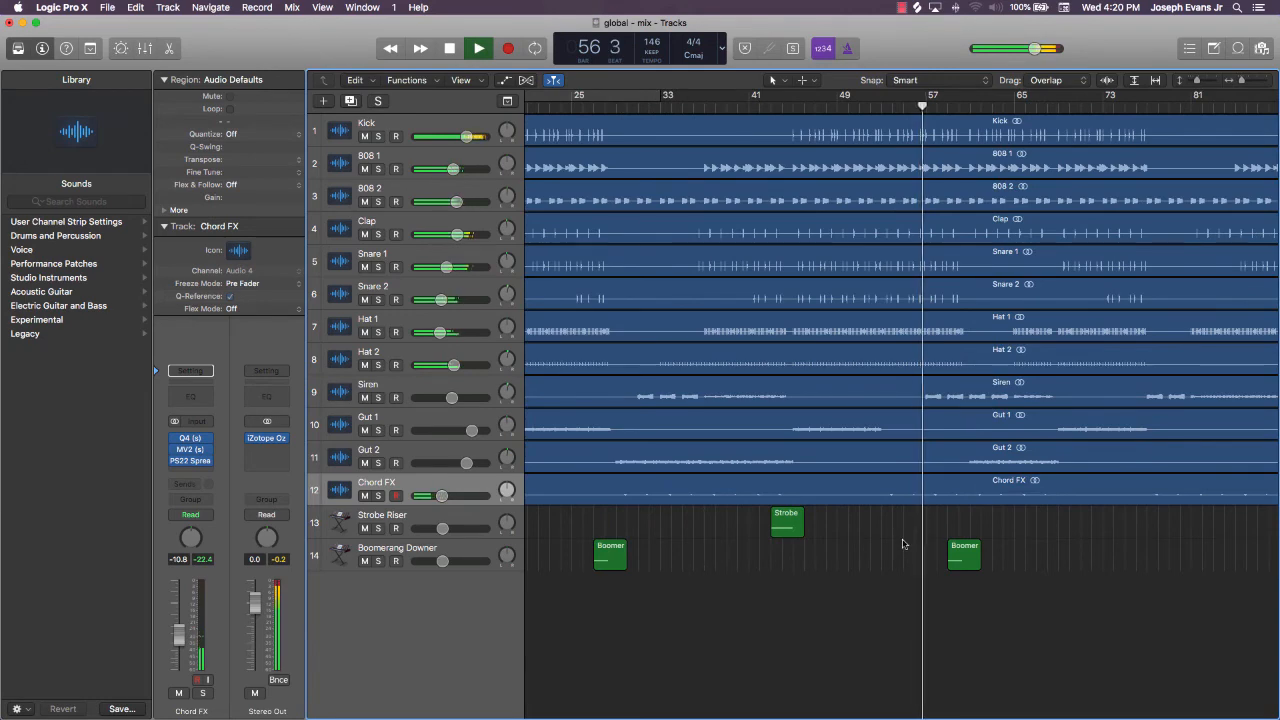
scroll(915, 545, right, 2)
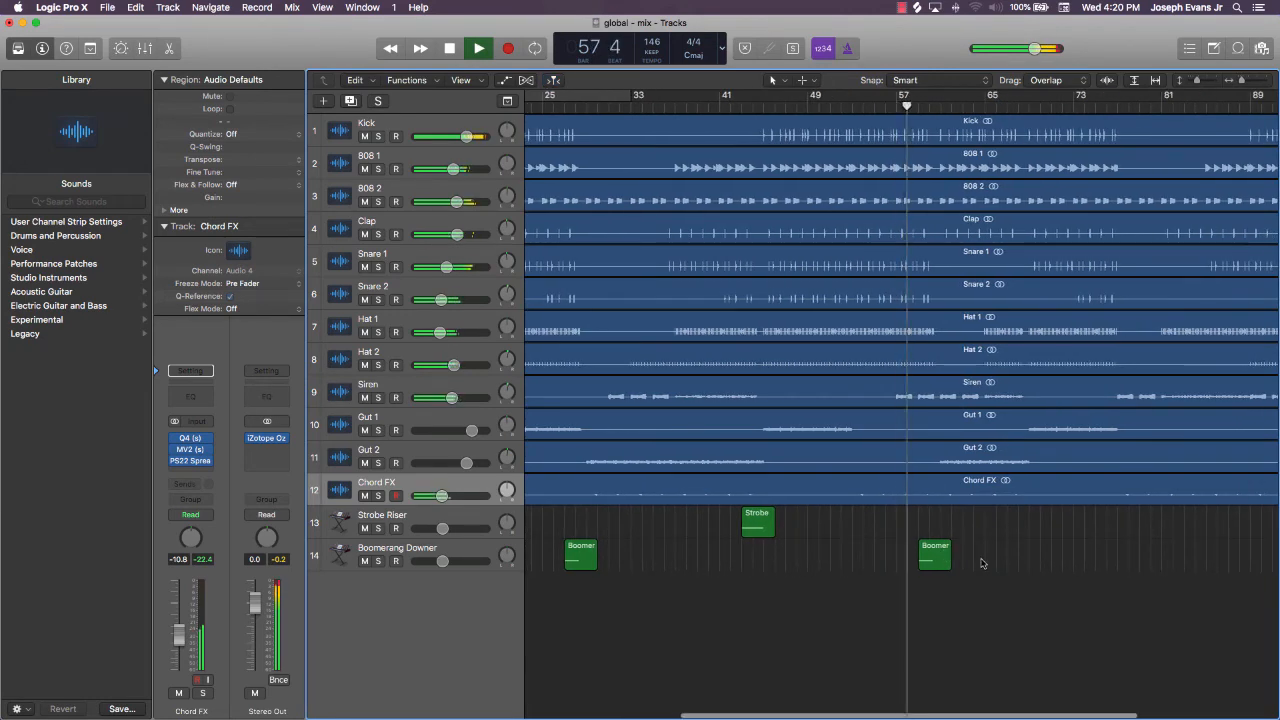
scroll(981, 563, right, 2)
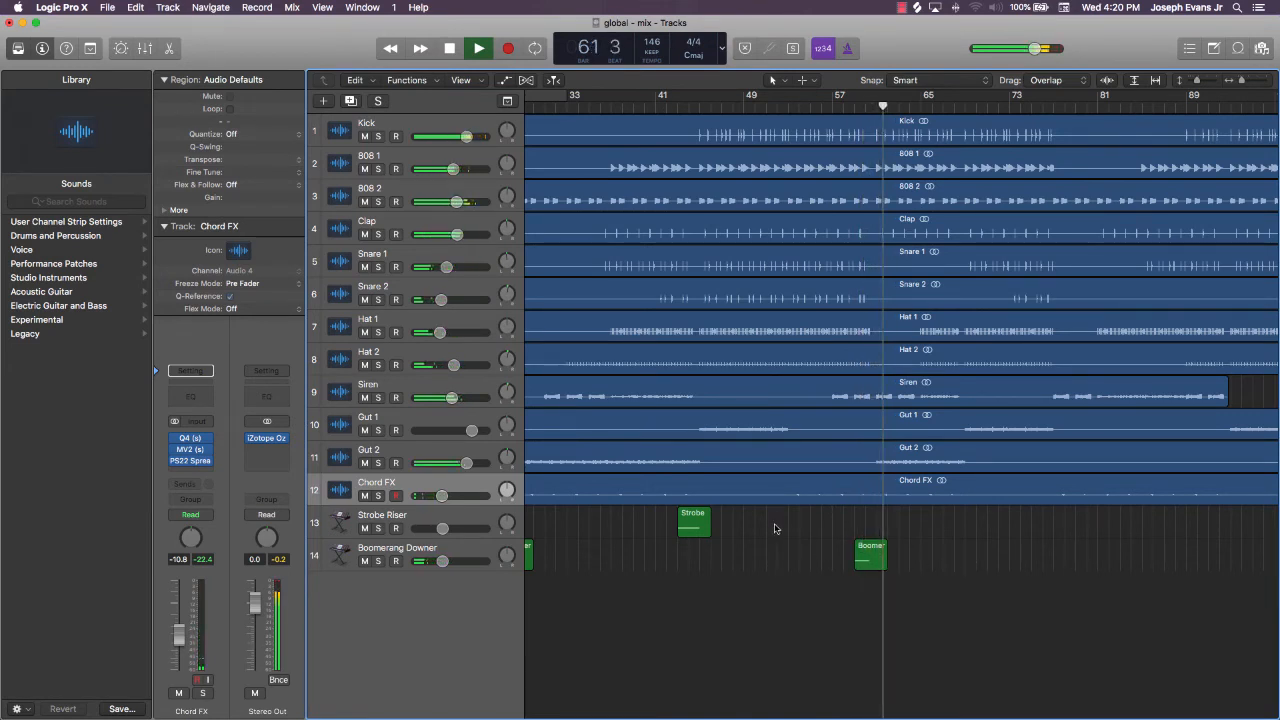
drag(690, 527, 952, 537)
click(1048, 523)
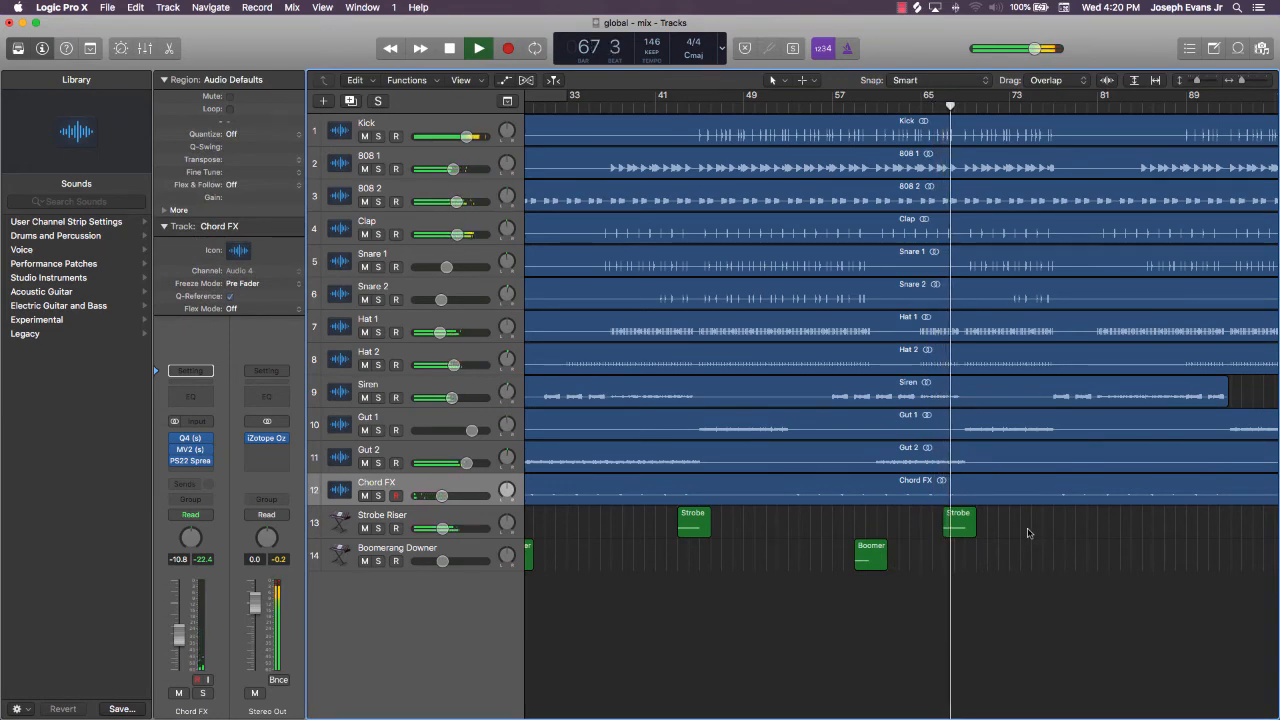
Add another Strobe Riser copy at about bar 91 and a Boomerang Downer copy at about bar 99
scroll(1027, 533, right, 5)
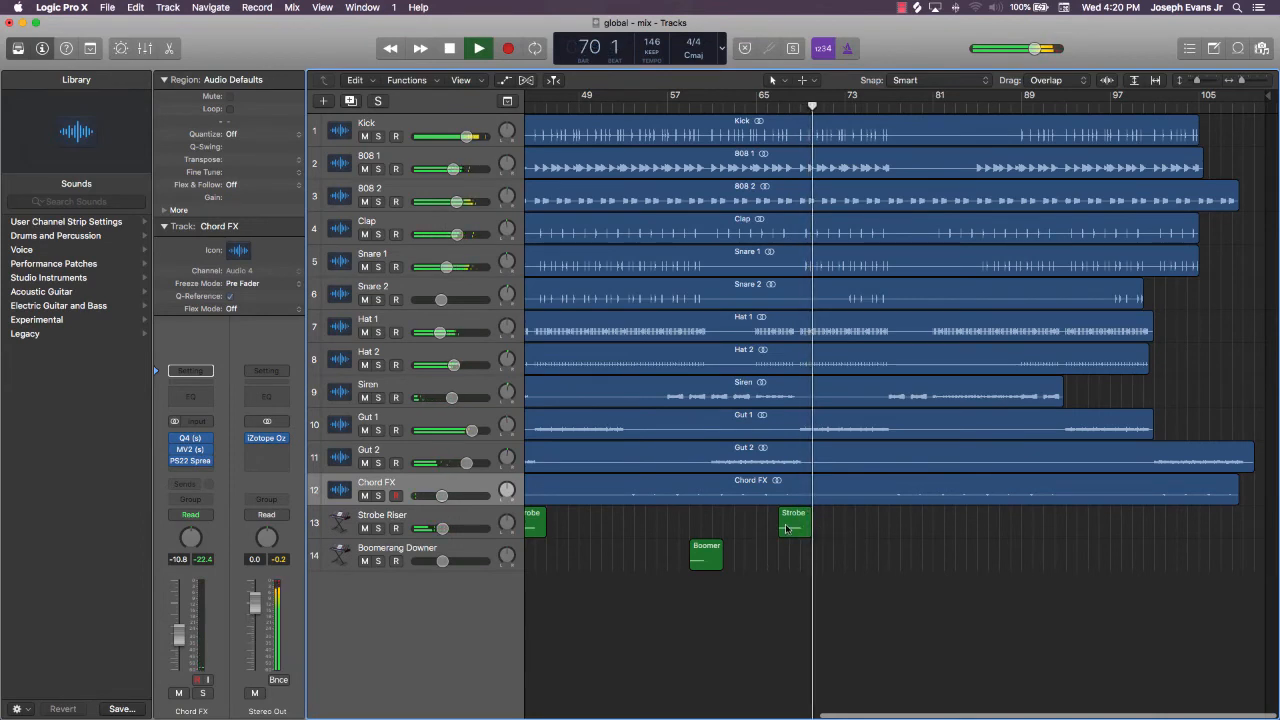
drag(786, 529, 1057, 517)
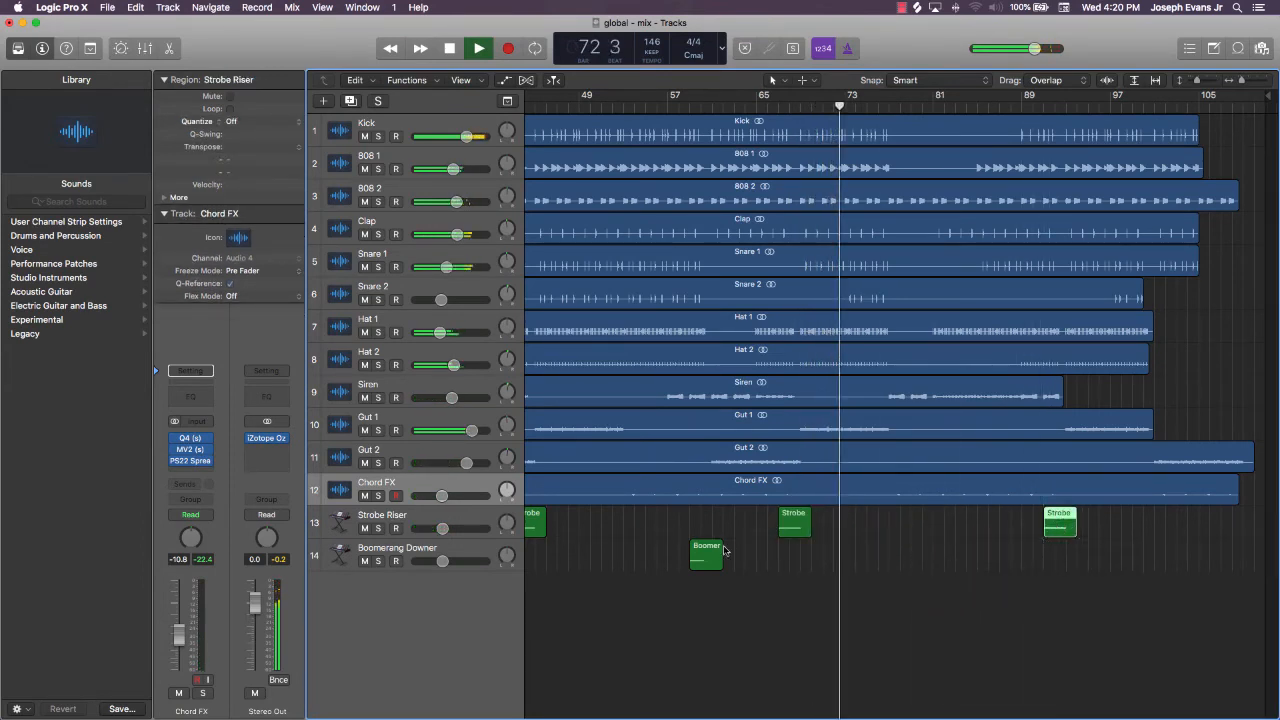
drag(726, 550, 1150, 556)
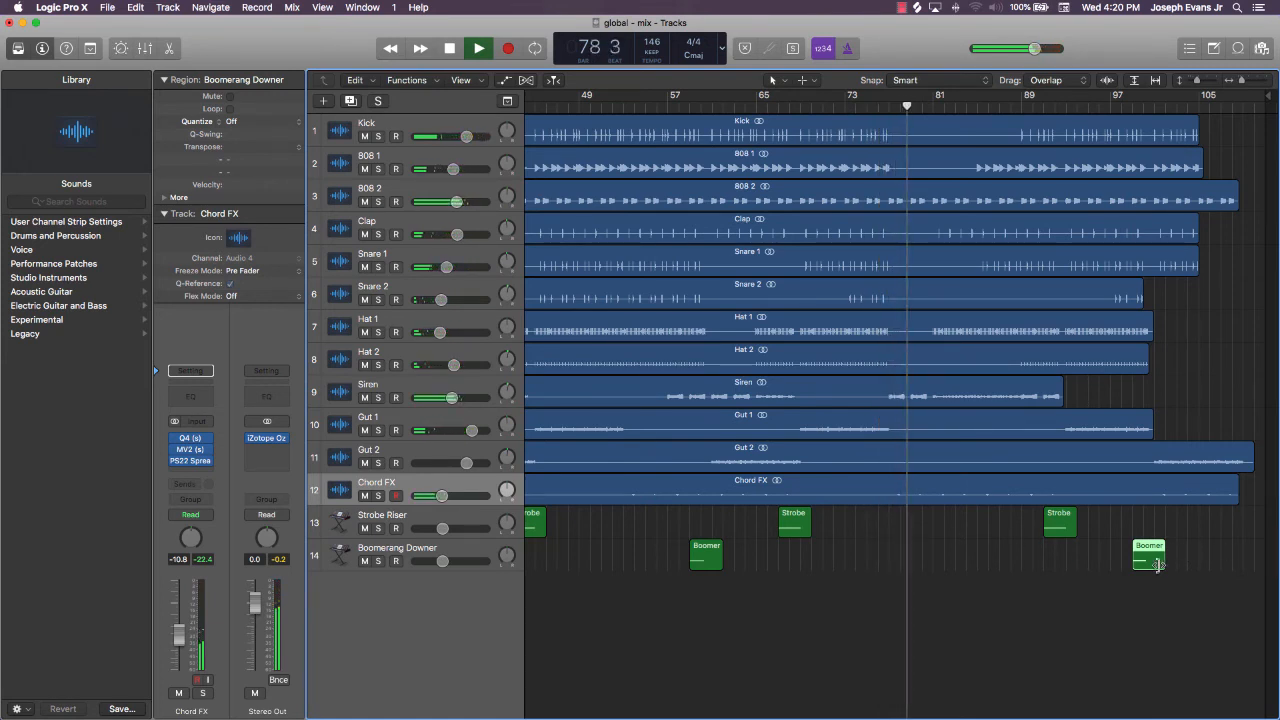
Stop playback, replay the mix from bar 74 and review the riser and downer placement across the arrangement
key(space)
mouse_move(1147, 565)
alt+mouse_down()
mouse_move(1105, 560)
mouse_move(1150, 556)
alt+mouse_up()
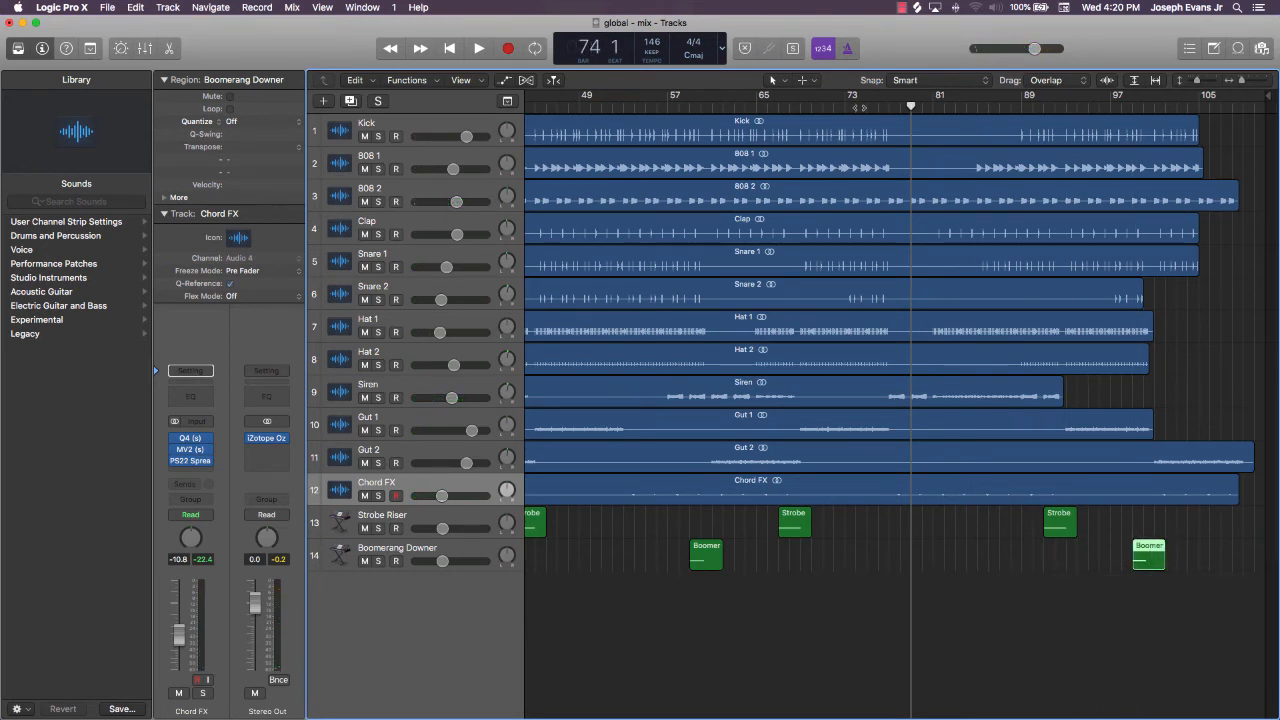
key(space)
scroll(1075, 558, left, 1)
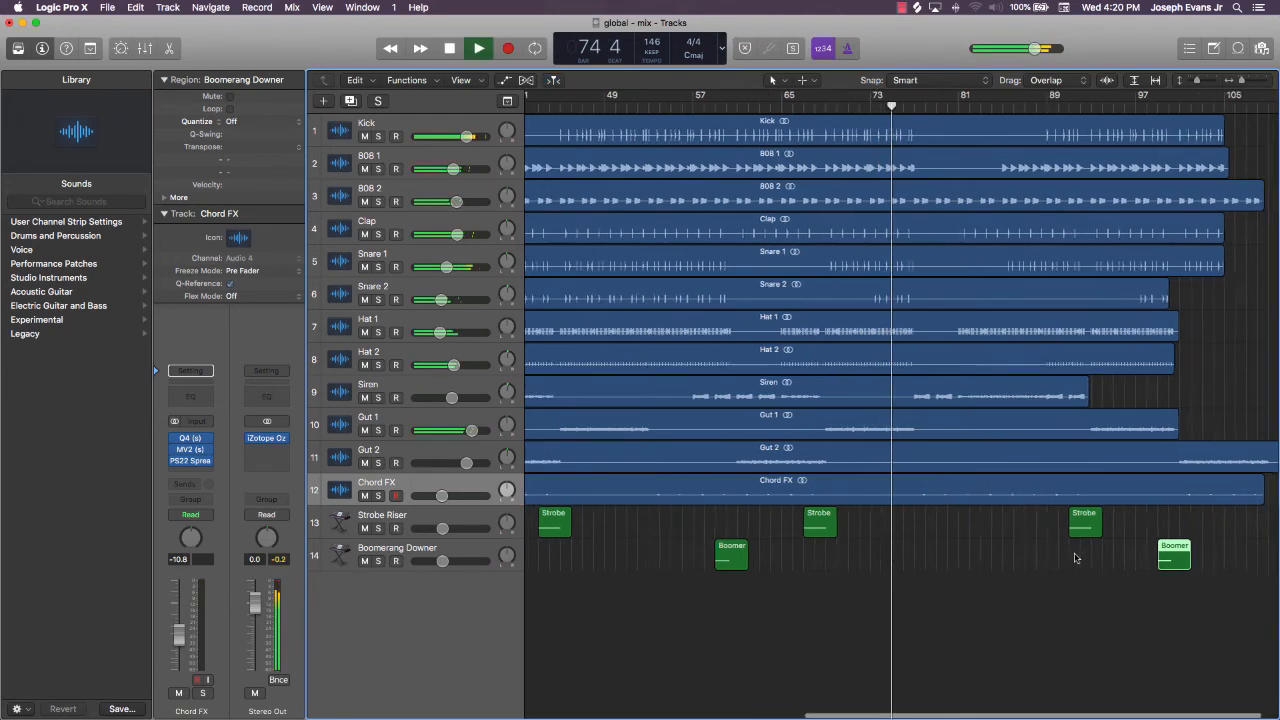
scroll(1075, 558, left, 10)
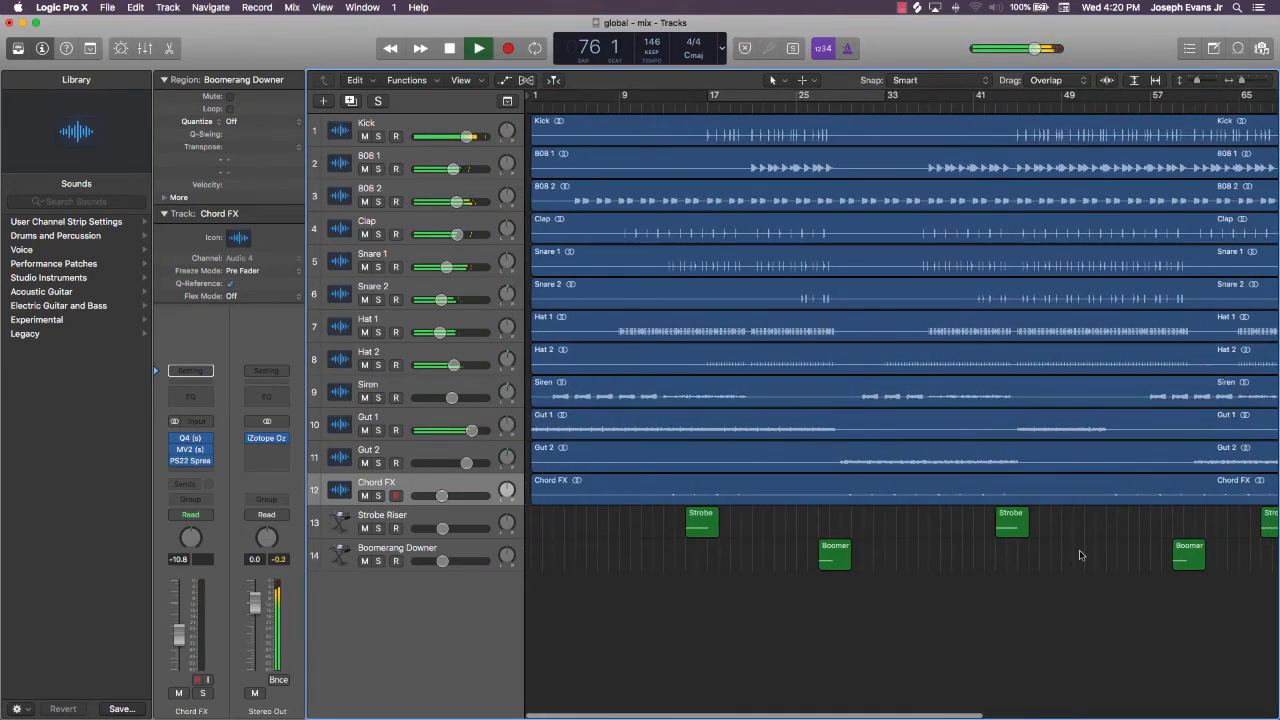
scroll(1080, 556, right, 4)
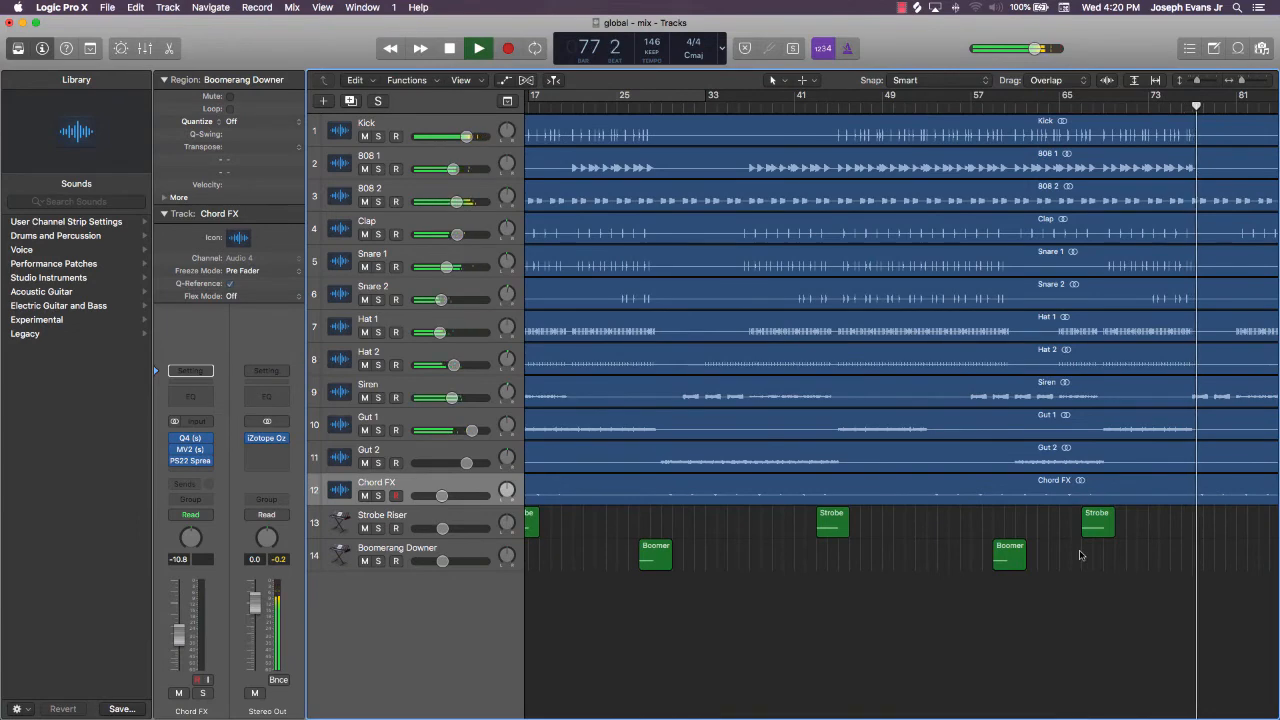
scroll(1080, 556, right, 7)
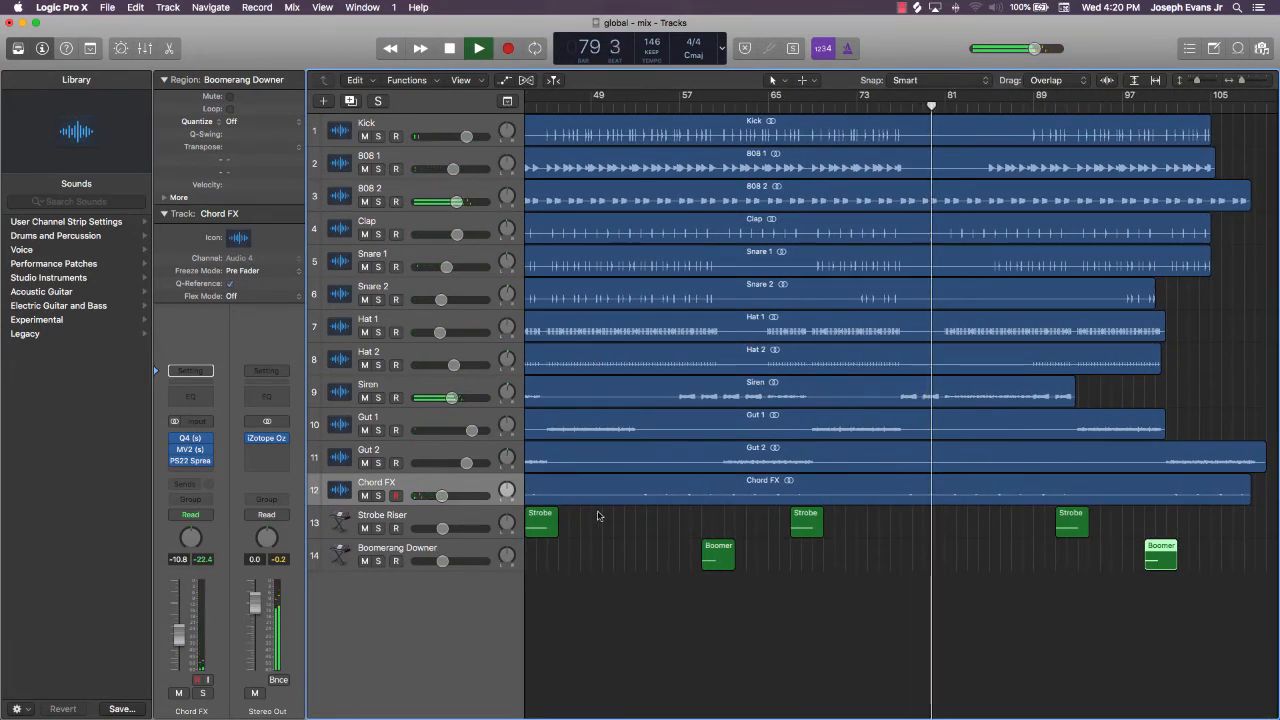
Set the Chord FX volume to -8.4 dB and advance its PS22 Spread(10) plug-in to the preset after Mono Track Enhancer
drag(442, 496, 446, 495)
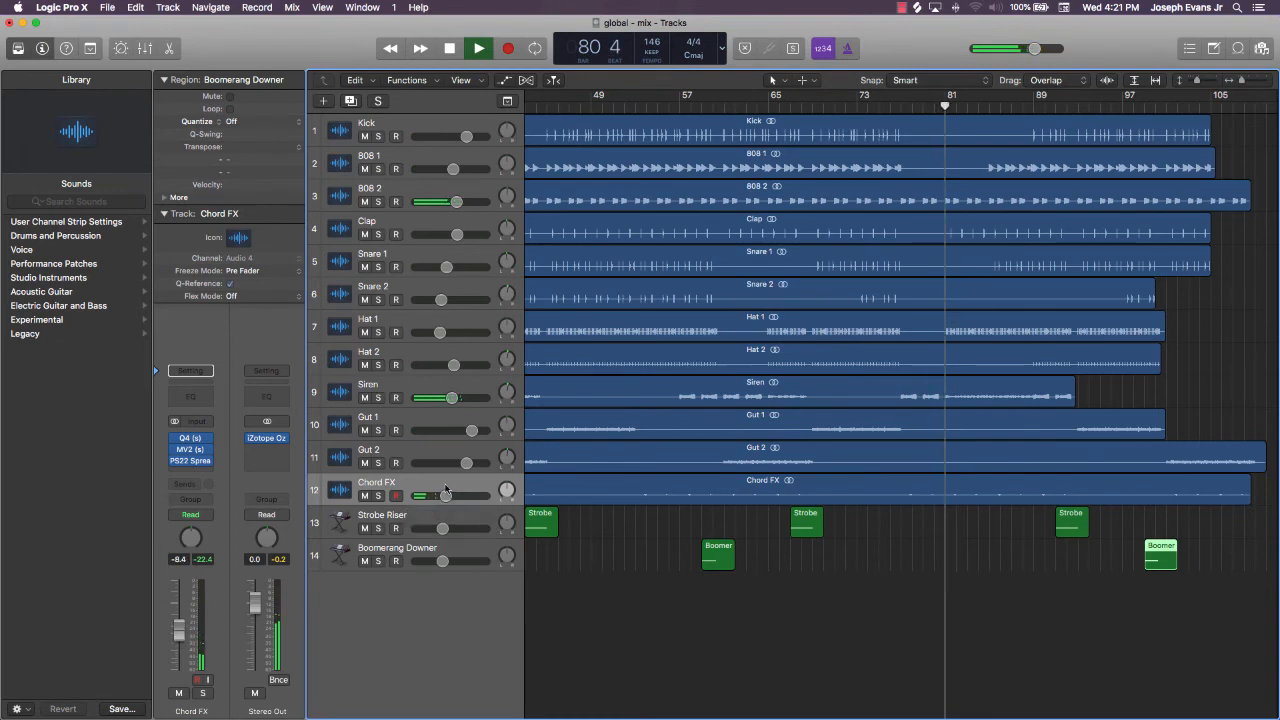
click(401, 484)
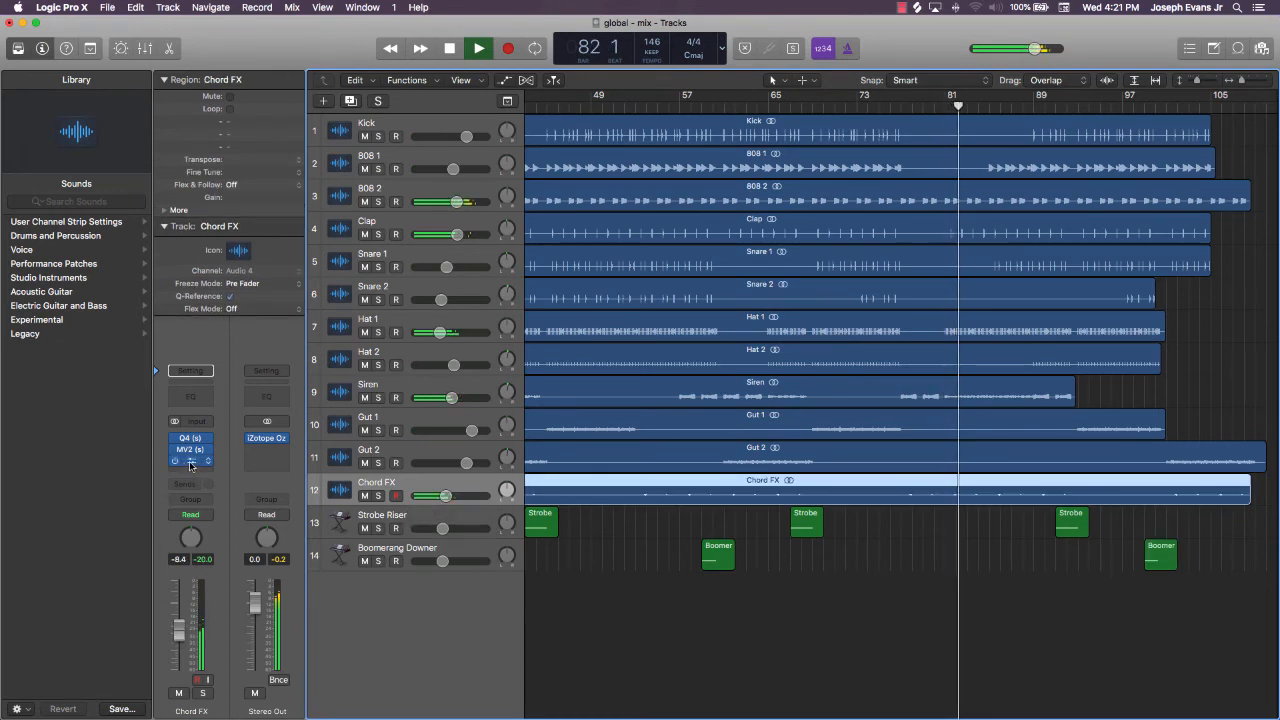
click(190, 463)
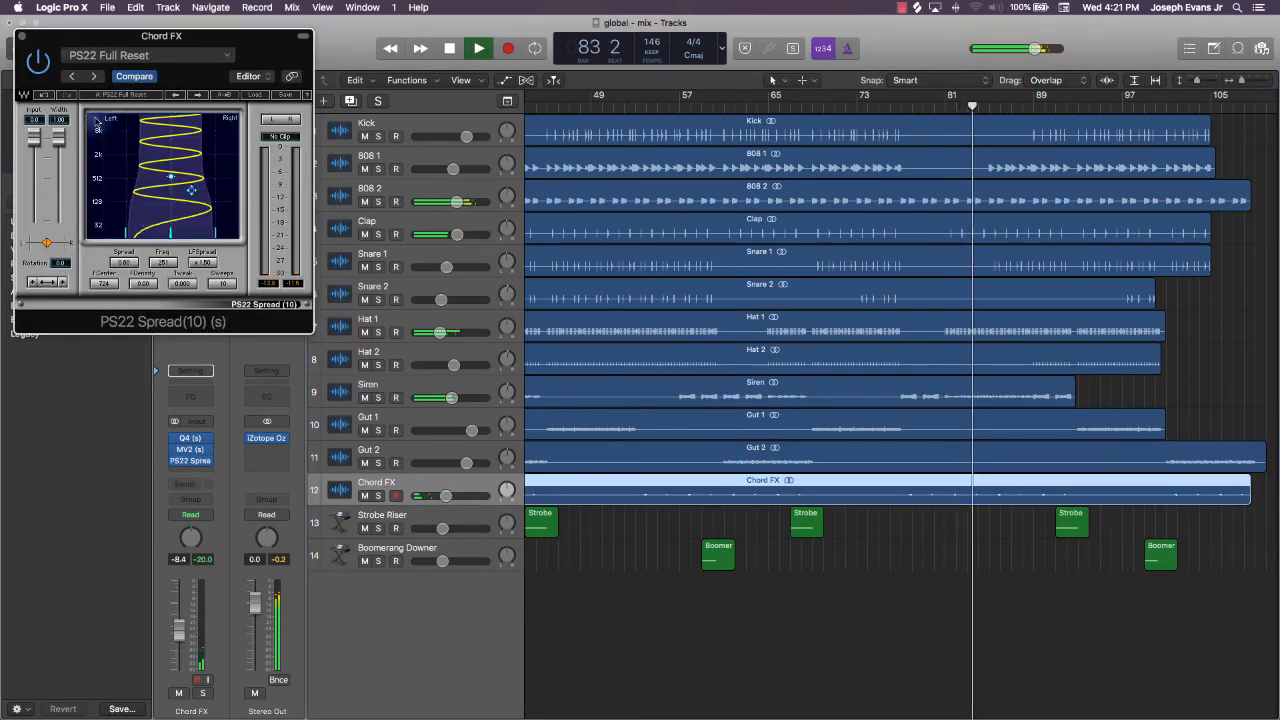
click(200, 94)
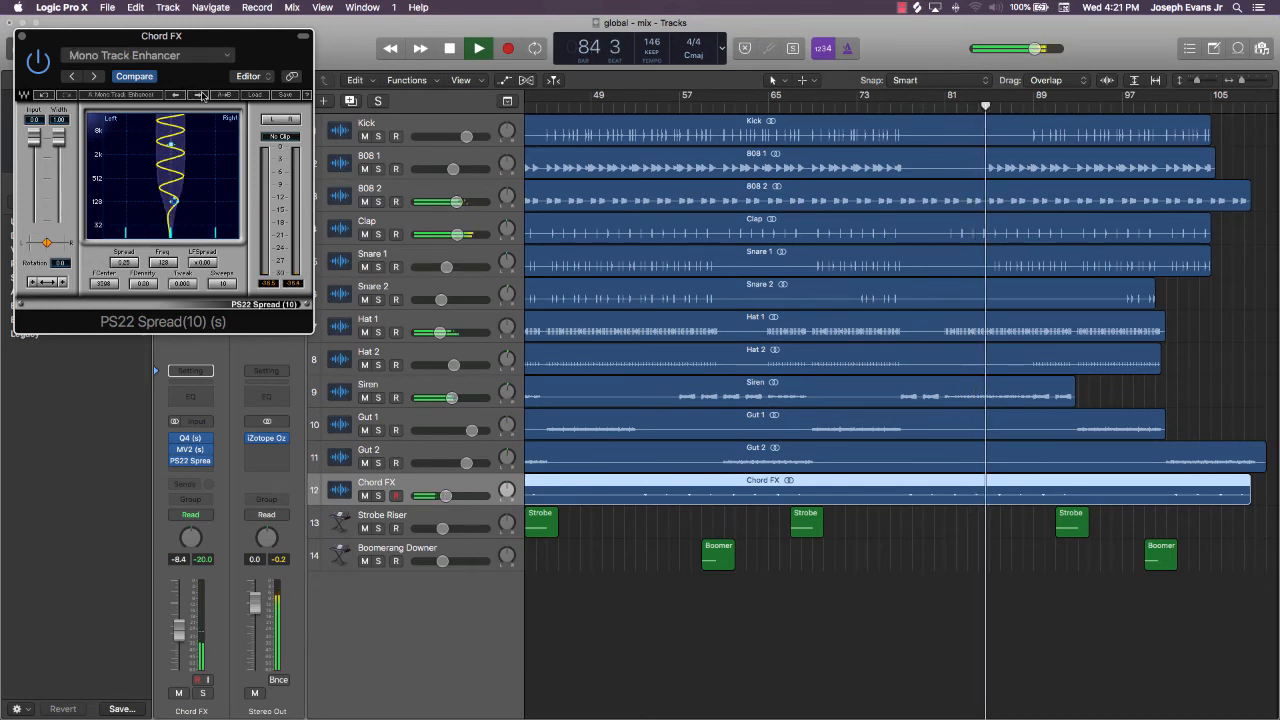
click(200, 94)
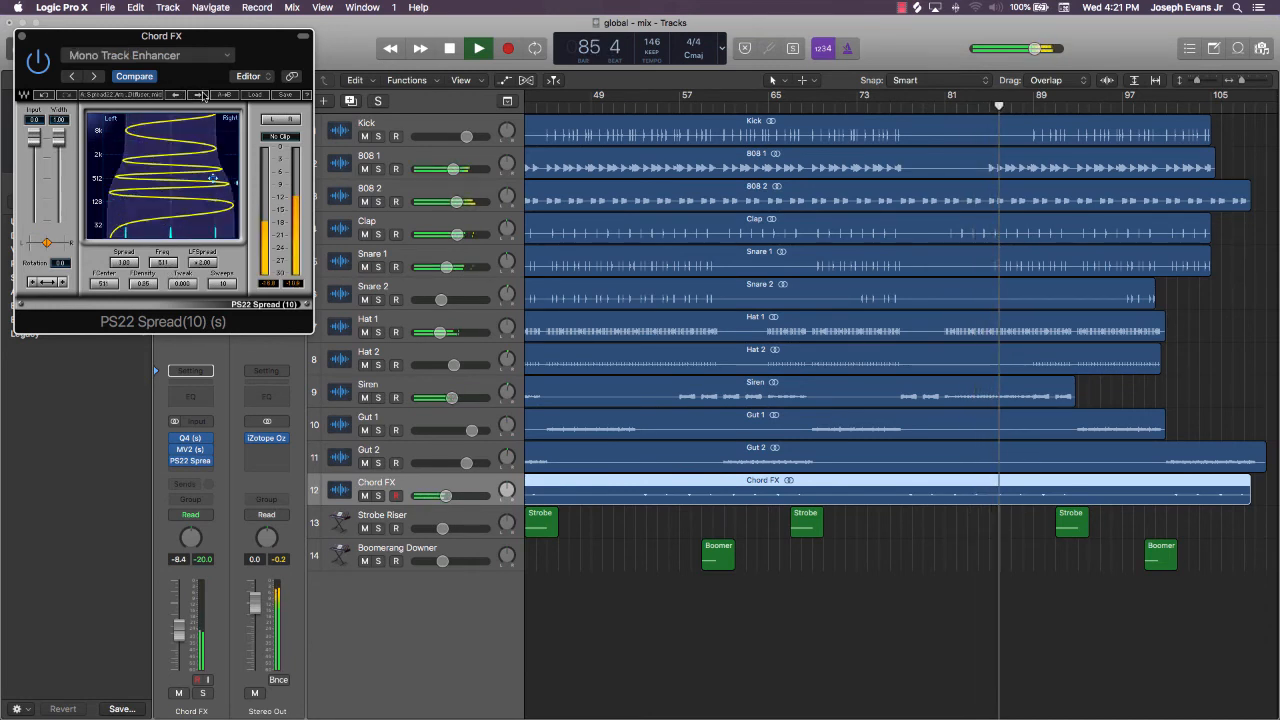
click(22, 37)
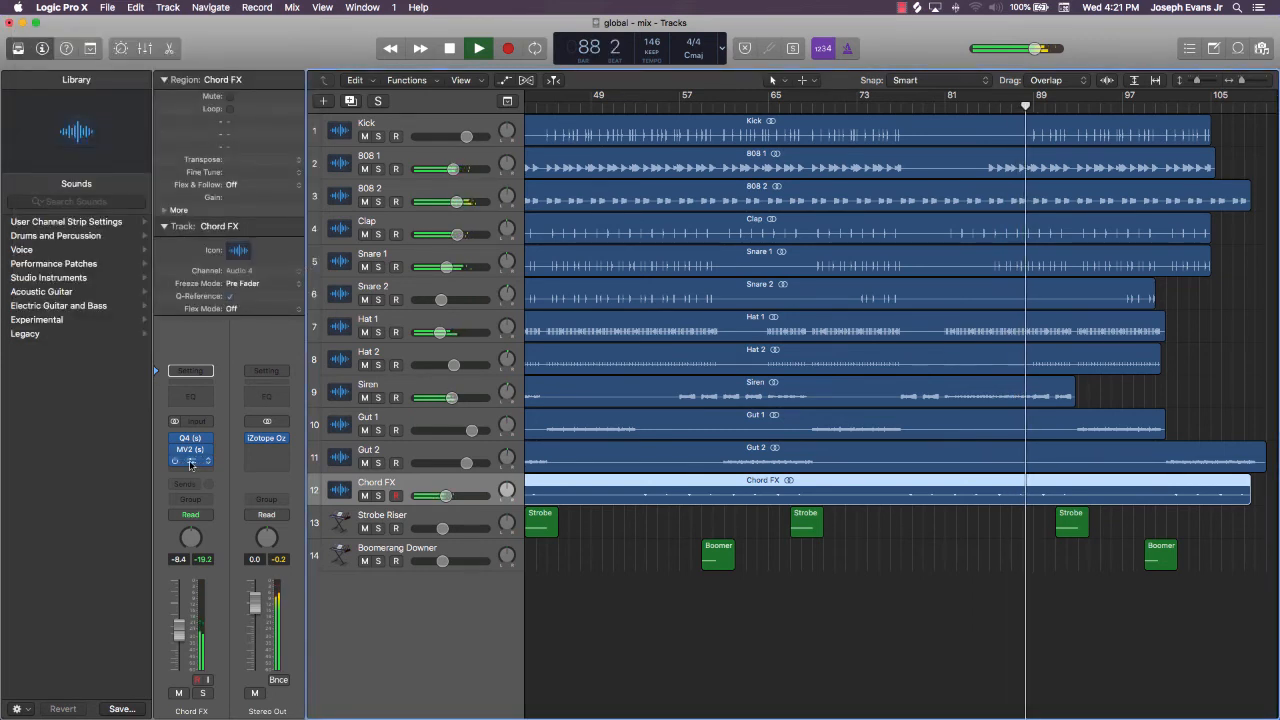
Deselect the Chord FX region and slightly lower the volumes of the Strobe Riser and Boomerang Downer tracks
click(948, 563)
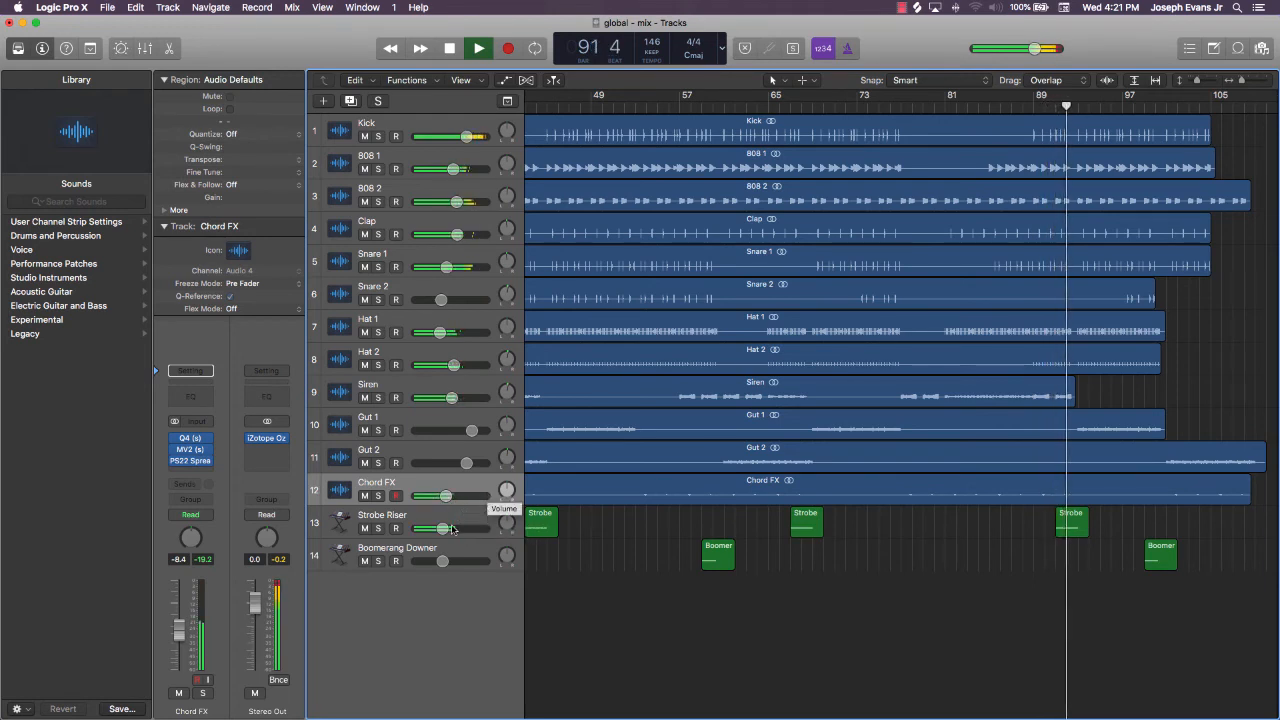
drag(452, 528, 440, 561)
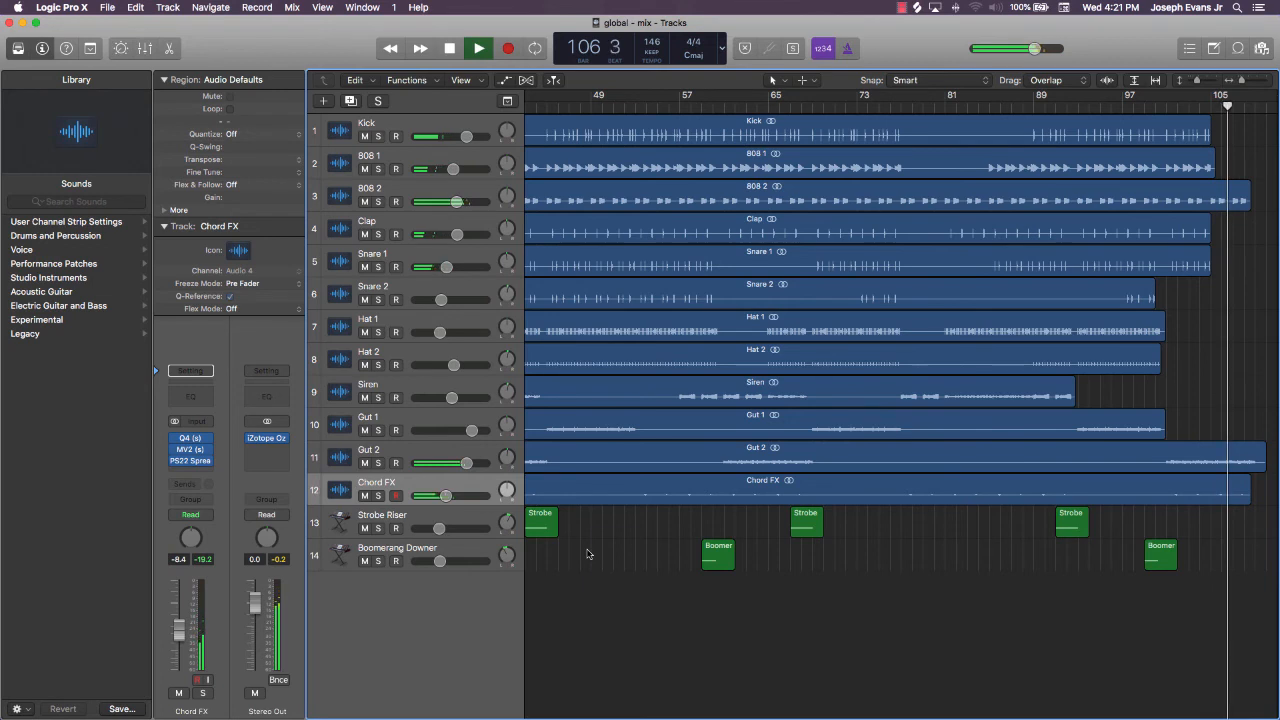
Stop playback, return to the song start and insert the stereo PanCake2 plug-in on the Boomerang Downer track
key(space)
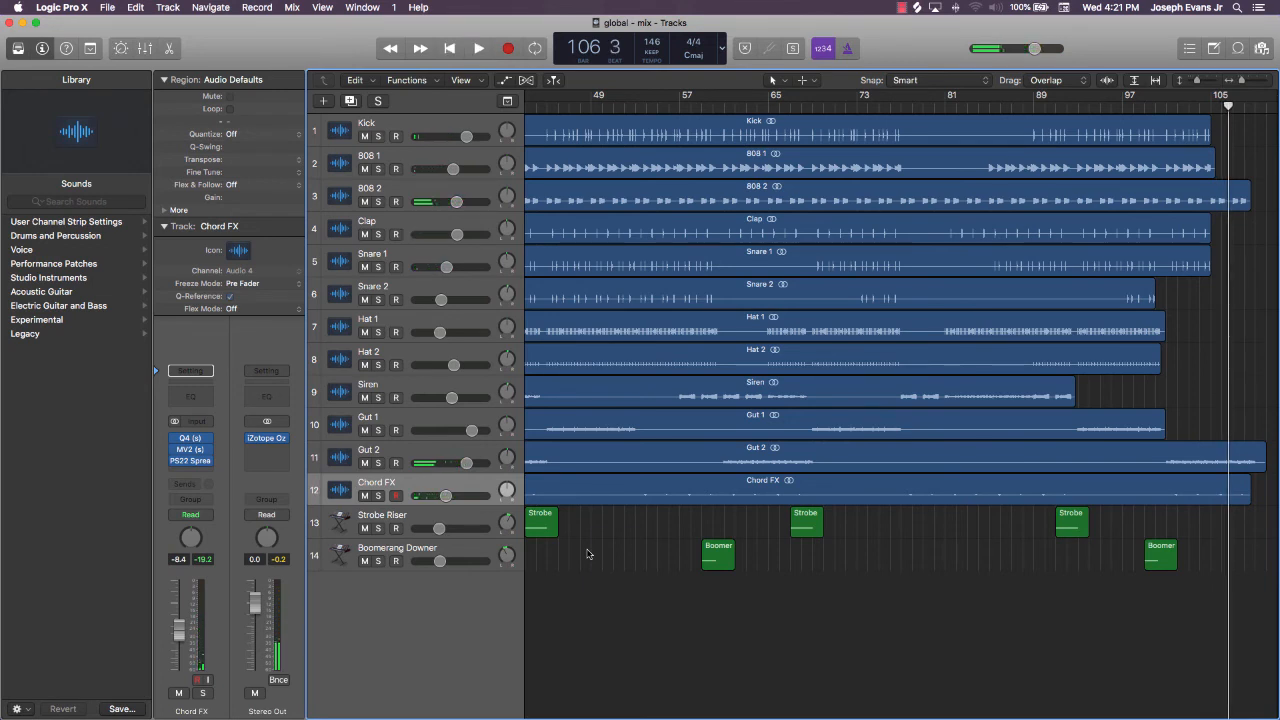
key(Return)
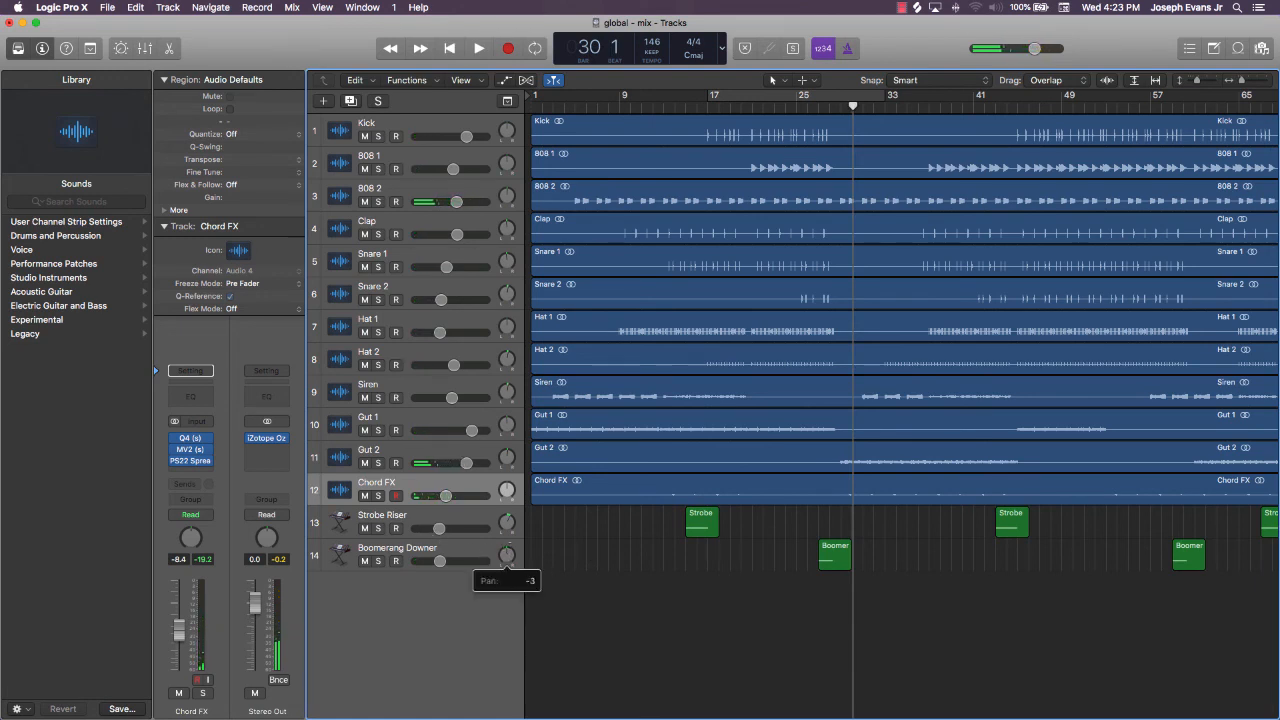
click(372, 552)
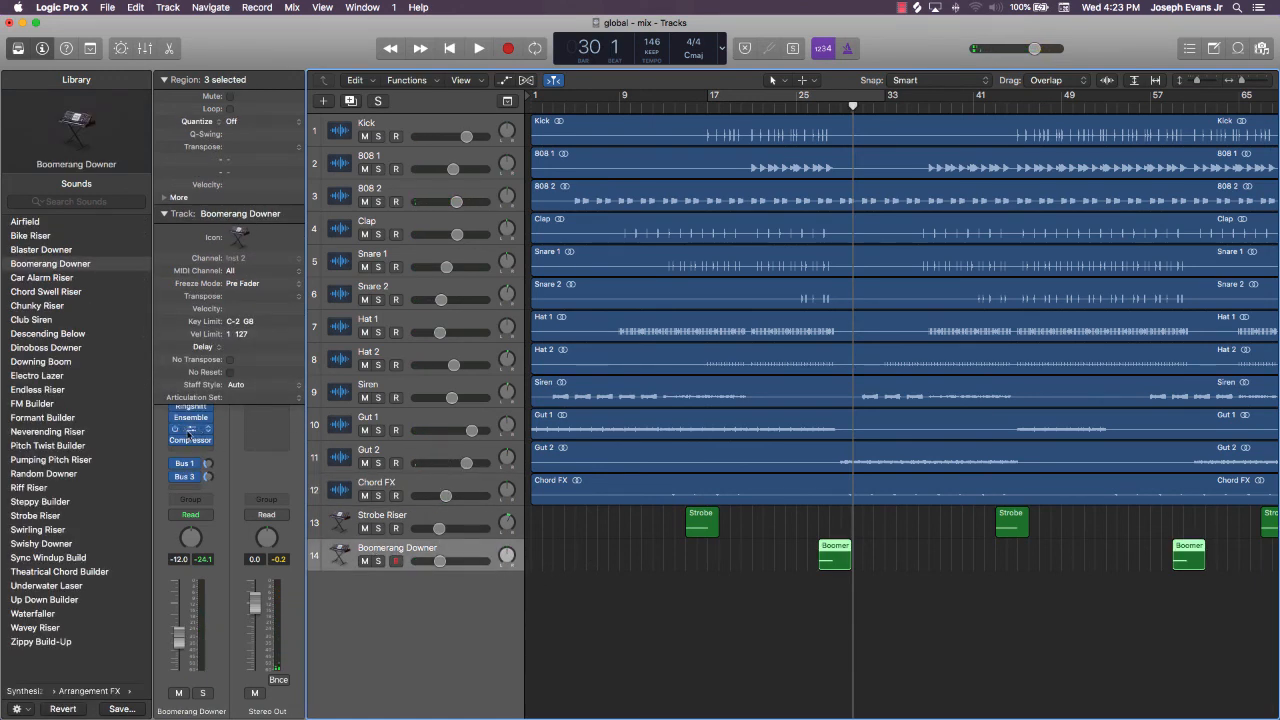
click(192, 451)
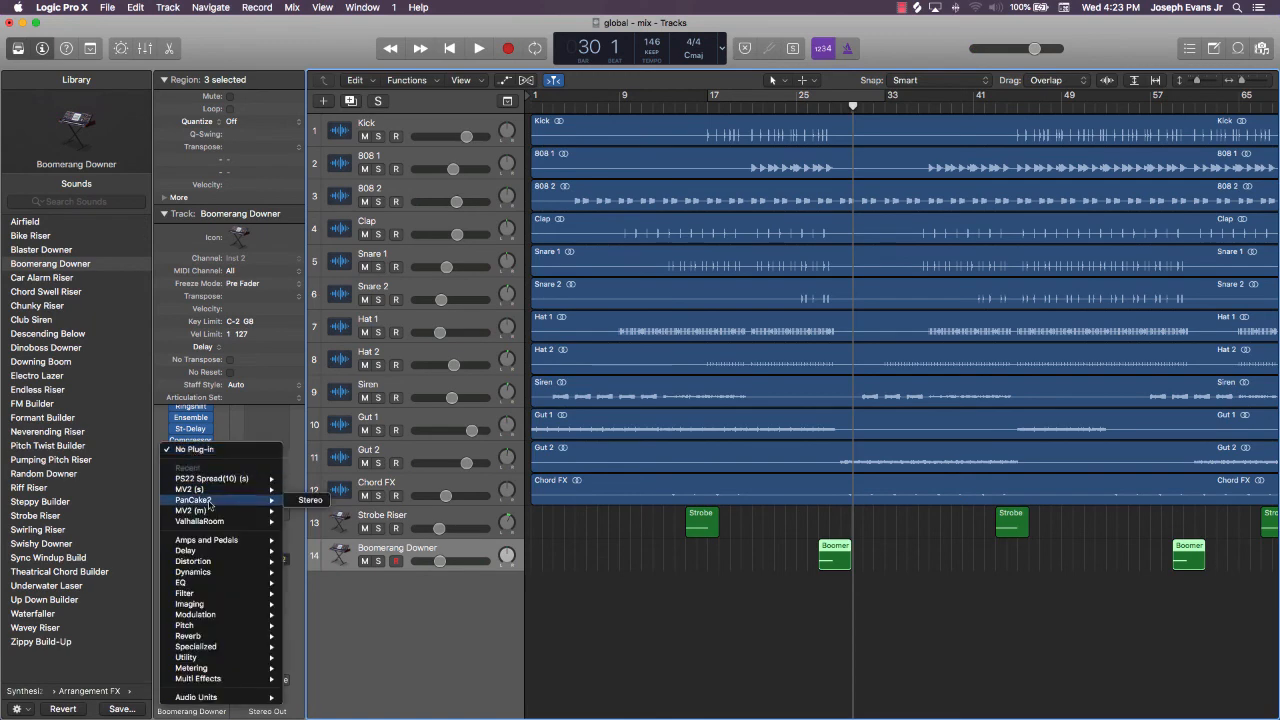
mouse_move(268, 500)
click(311, 502)
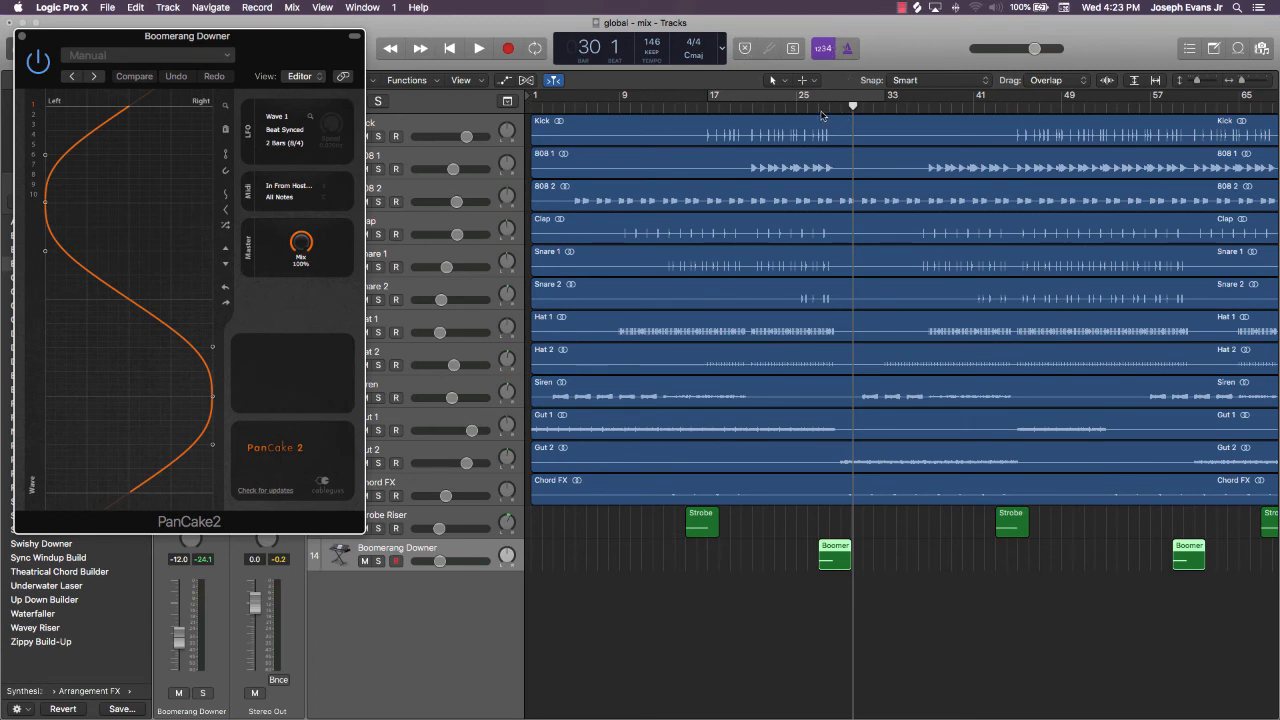
click(22, 37)
Insert the stereo PanCake2 plug-in after the Compressor on the Strobe Riser track
click(440, 517)
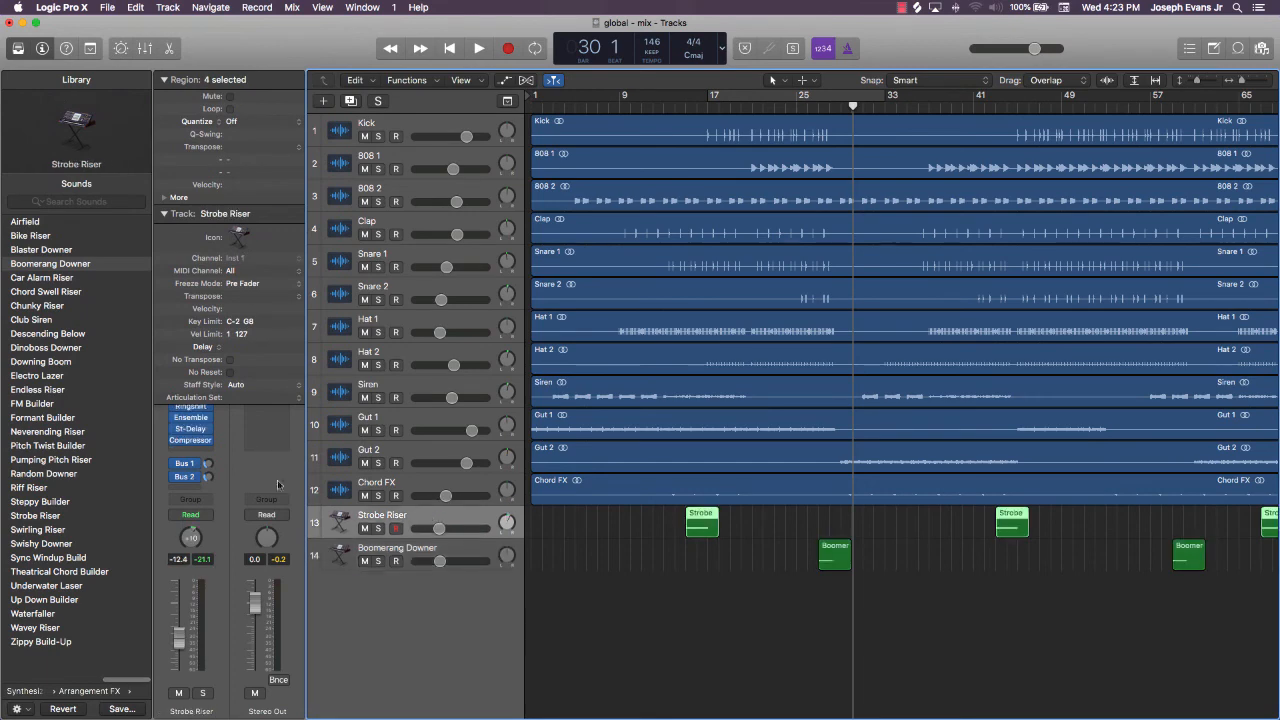
click(200, 449)
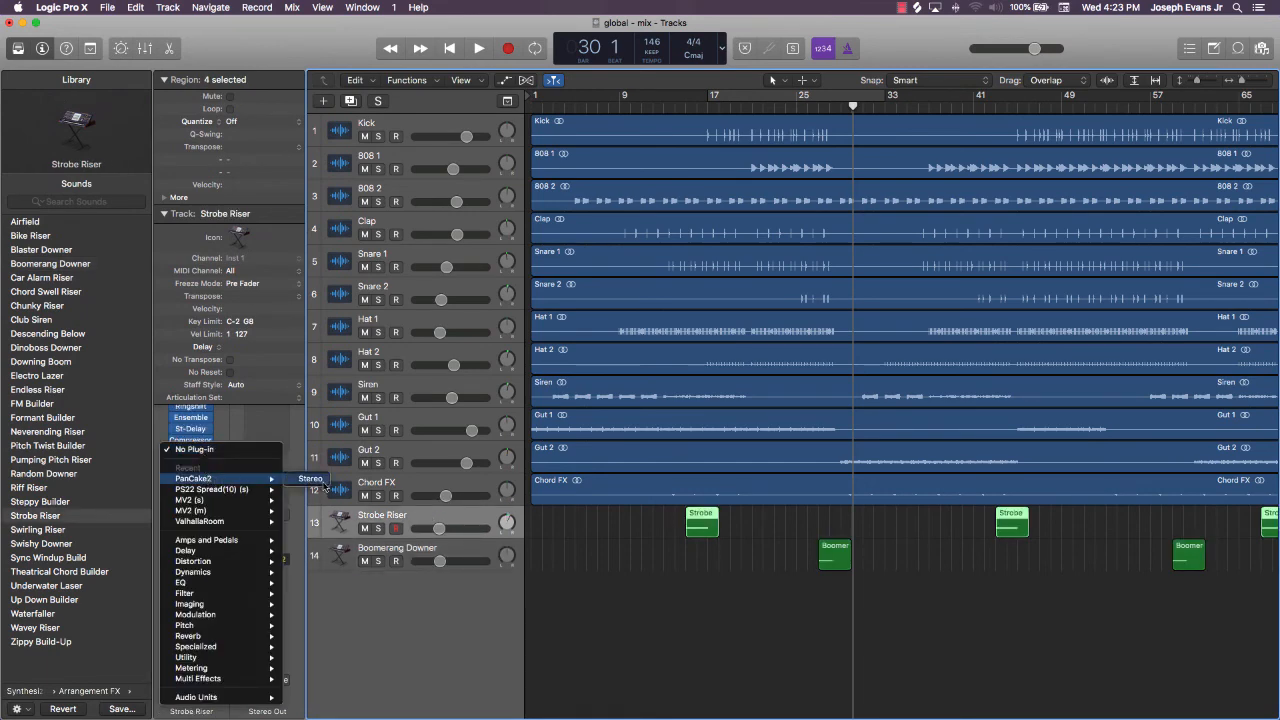
click(316, 480)
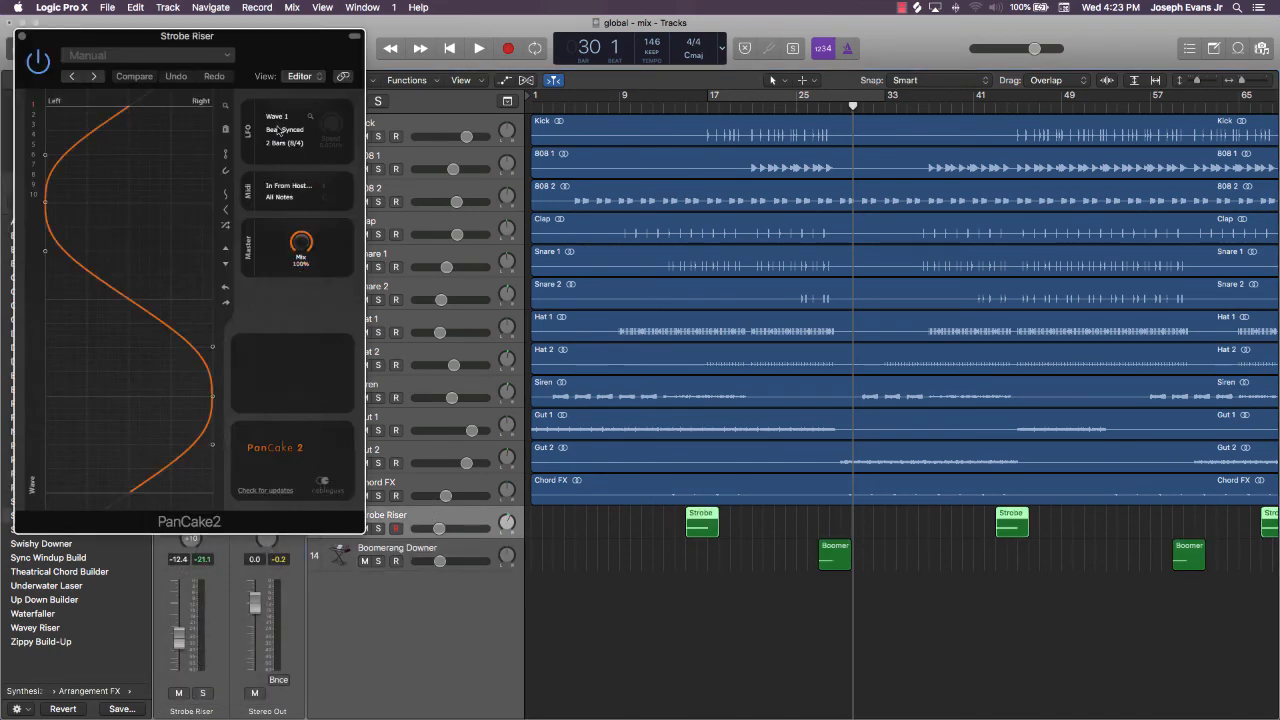
click(22, 37)
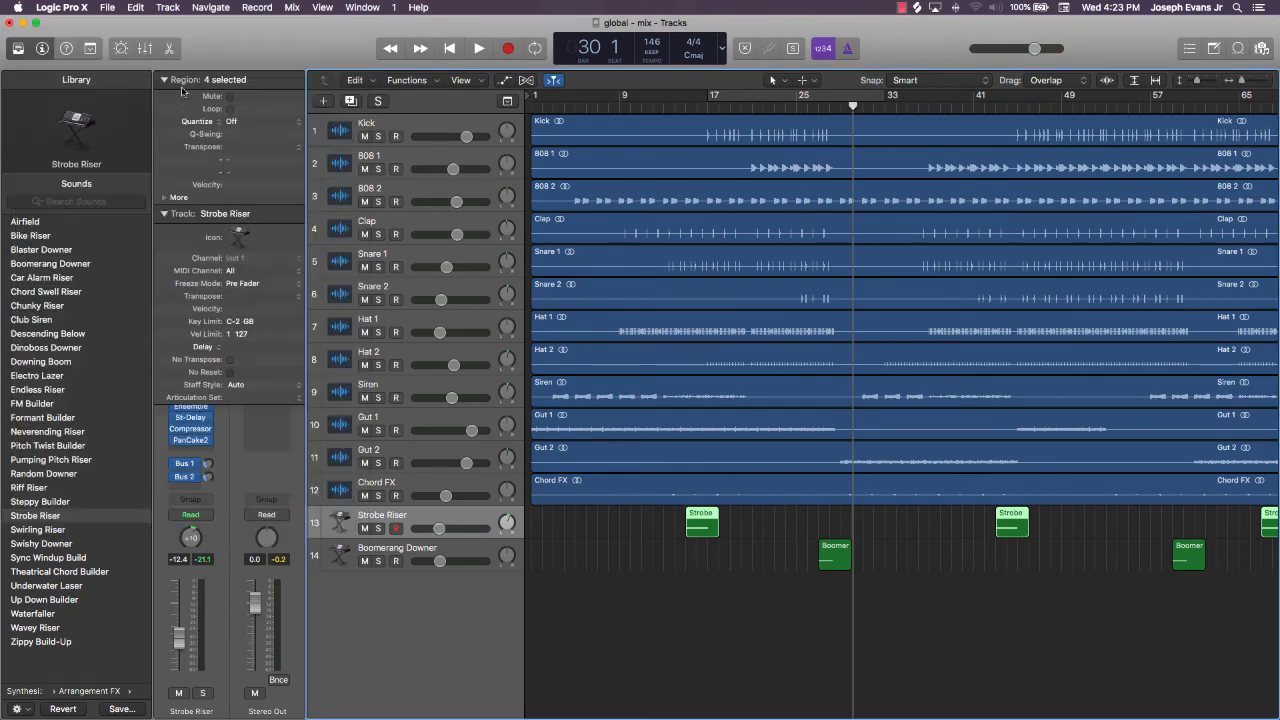
Play the mix from bar 14 to hear the auto-panned Strobe Riser
click(671, 109)
key(space)
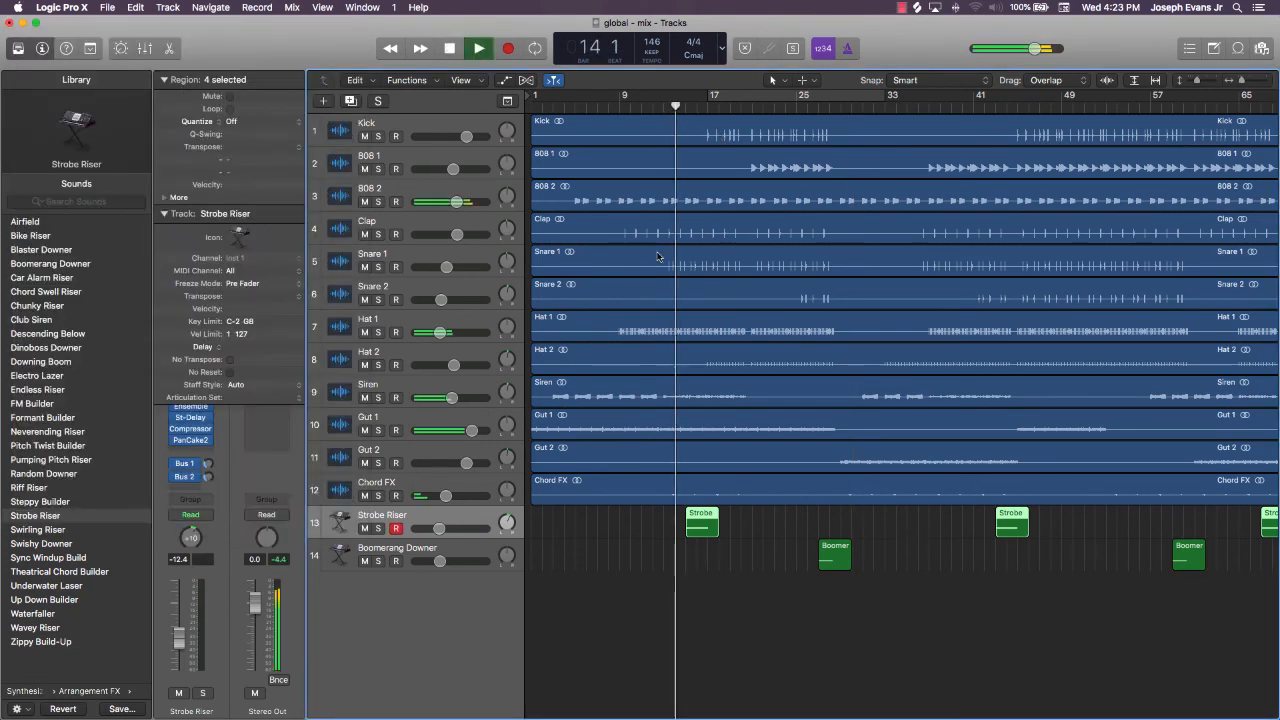
click(597, 573)
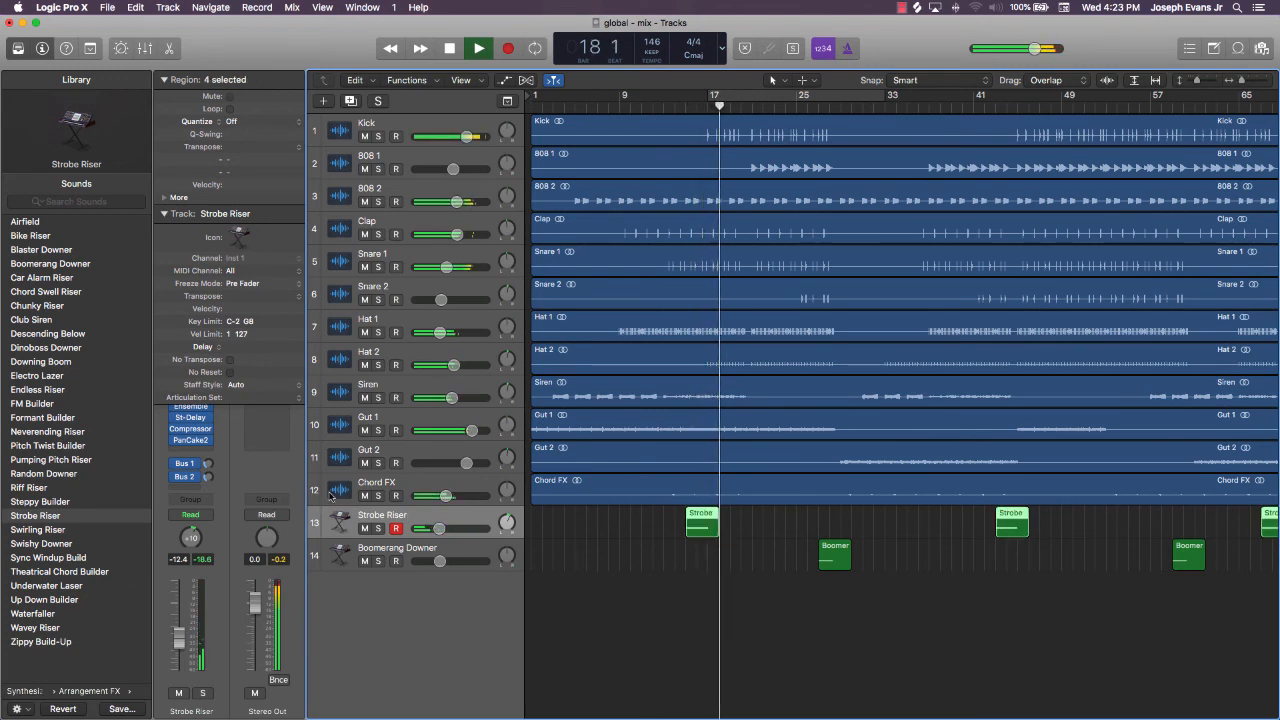
Set the Strobe Riser's PanCake2 LFO length to 4 Bars and its waveform to Sine
click(189, 441)
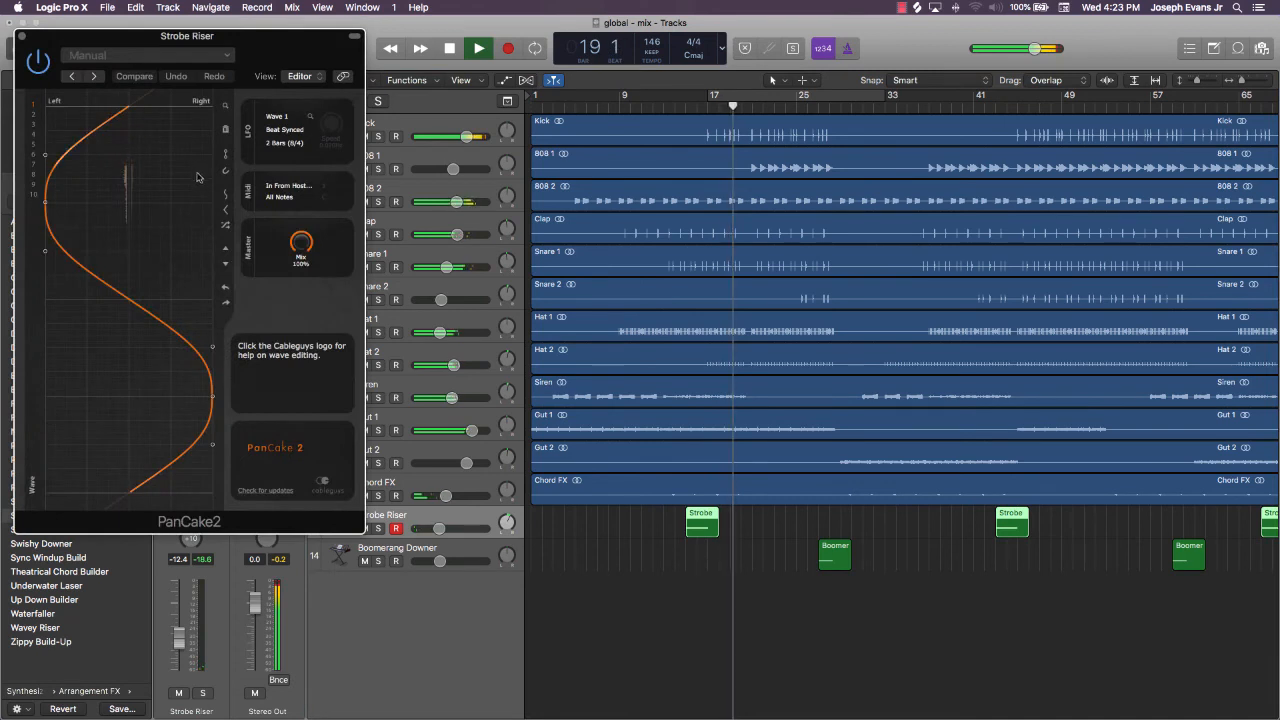
click(284, 143)
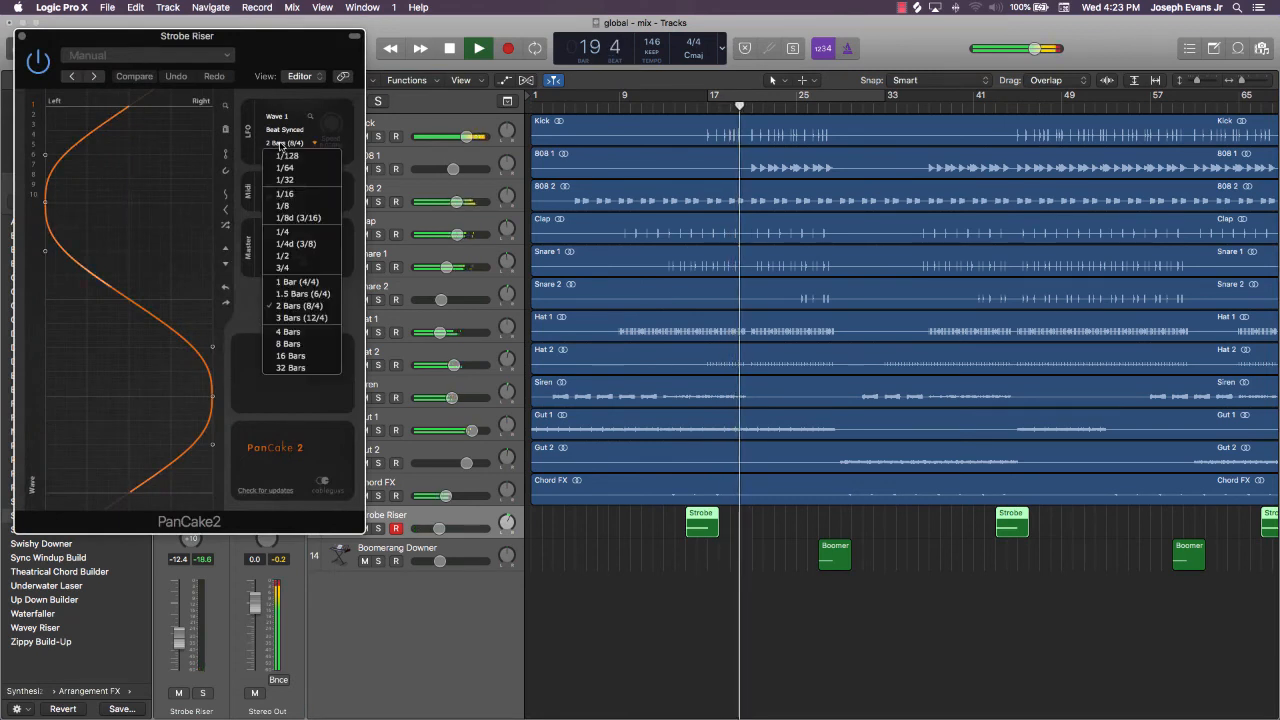
click(288, 331)
click(225, 193)
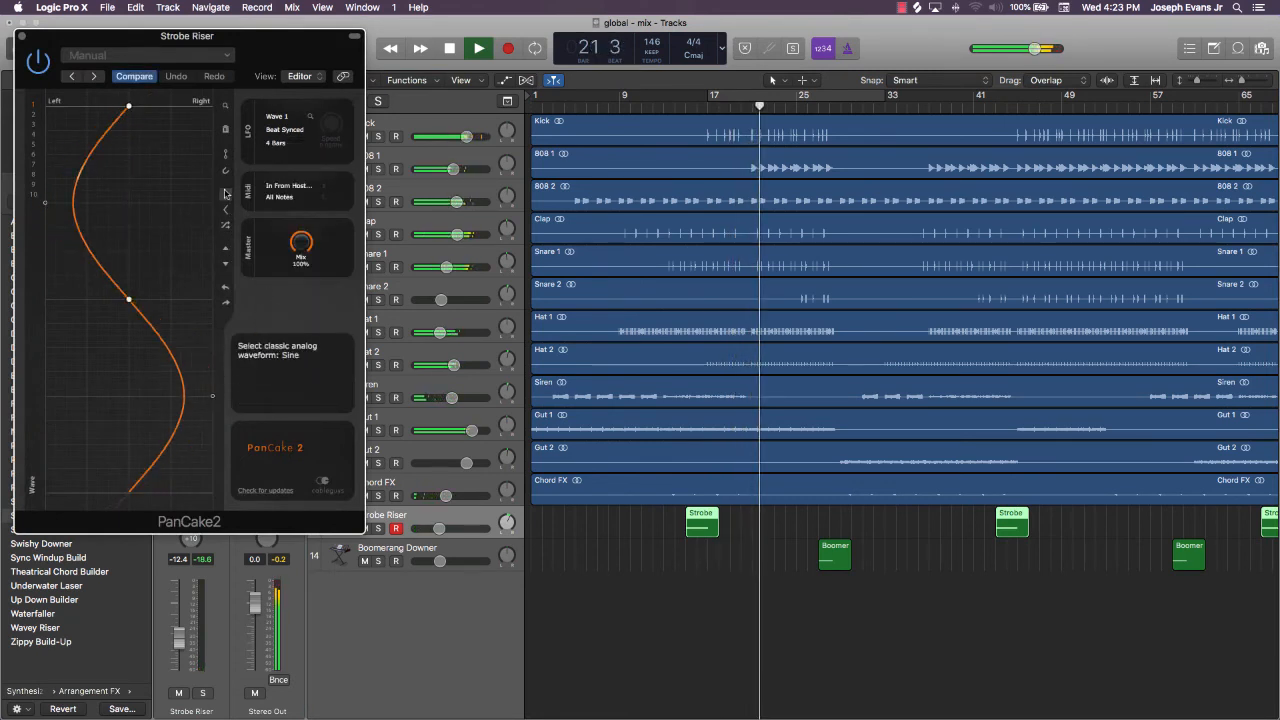
Set the Boomerang Downer's PanCake2 waveform to Sine and adjust its beat-synced LFO length
click(447, 546)
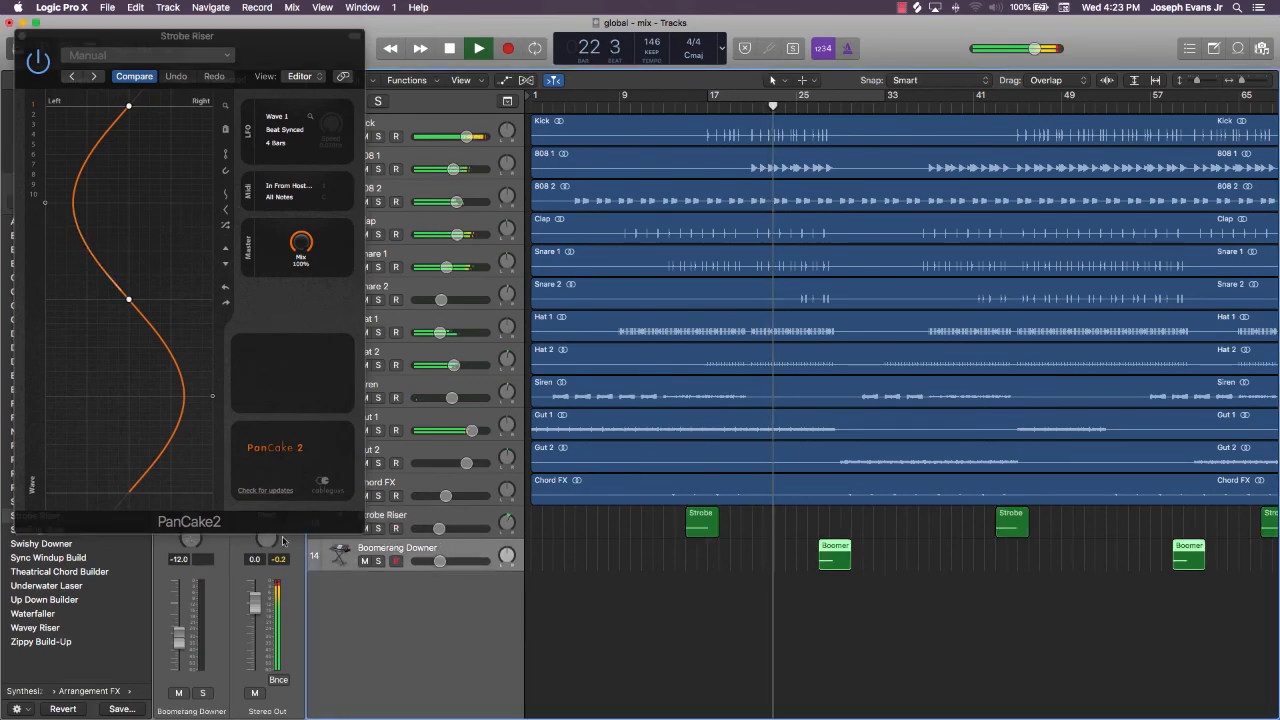
click(21, 36)
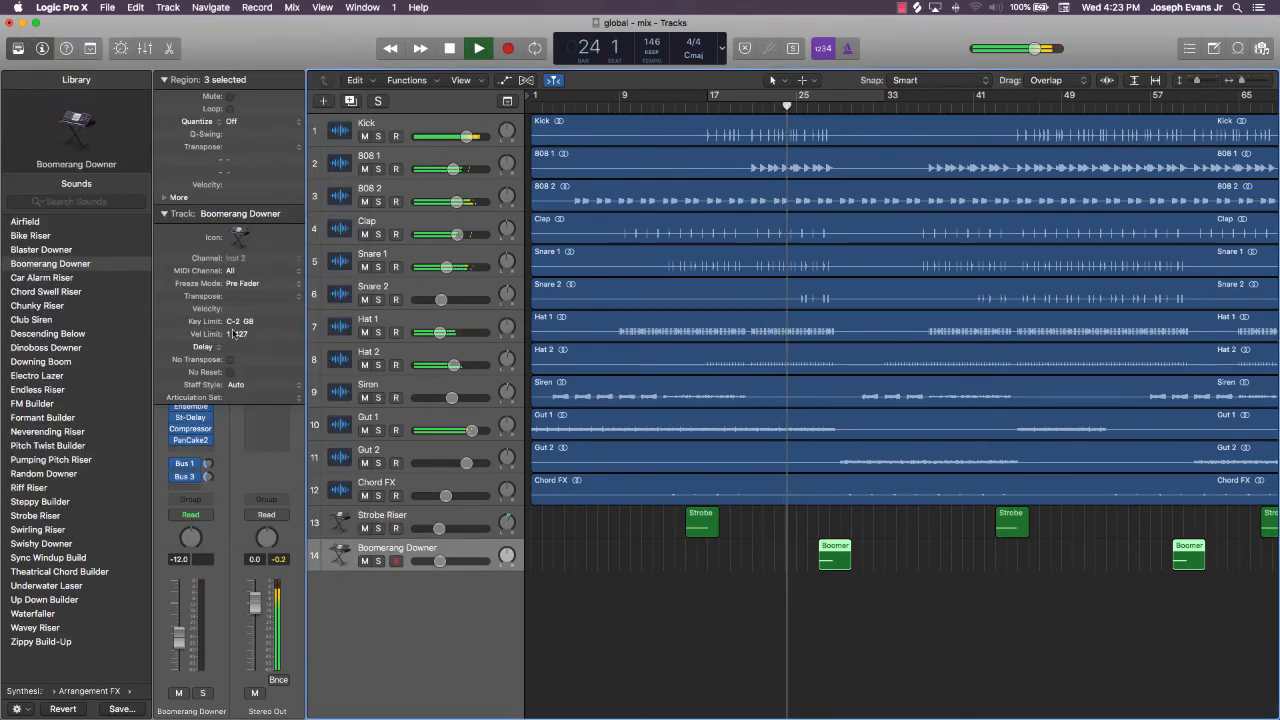
click(207, 443)
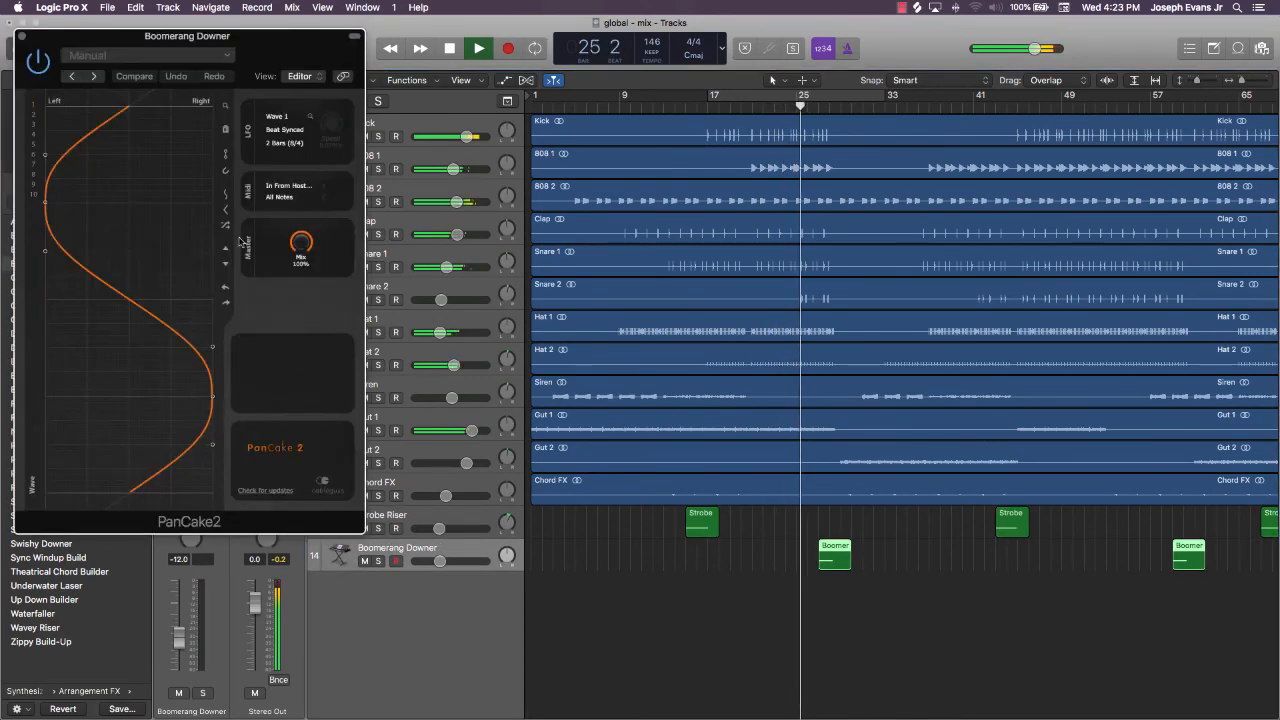
click(225, 194)
click(272, 146)
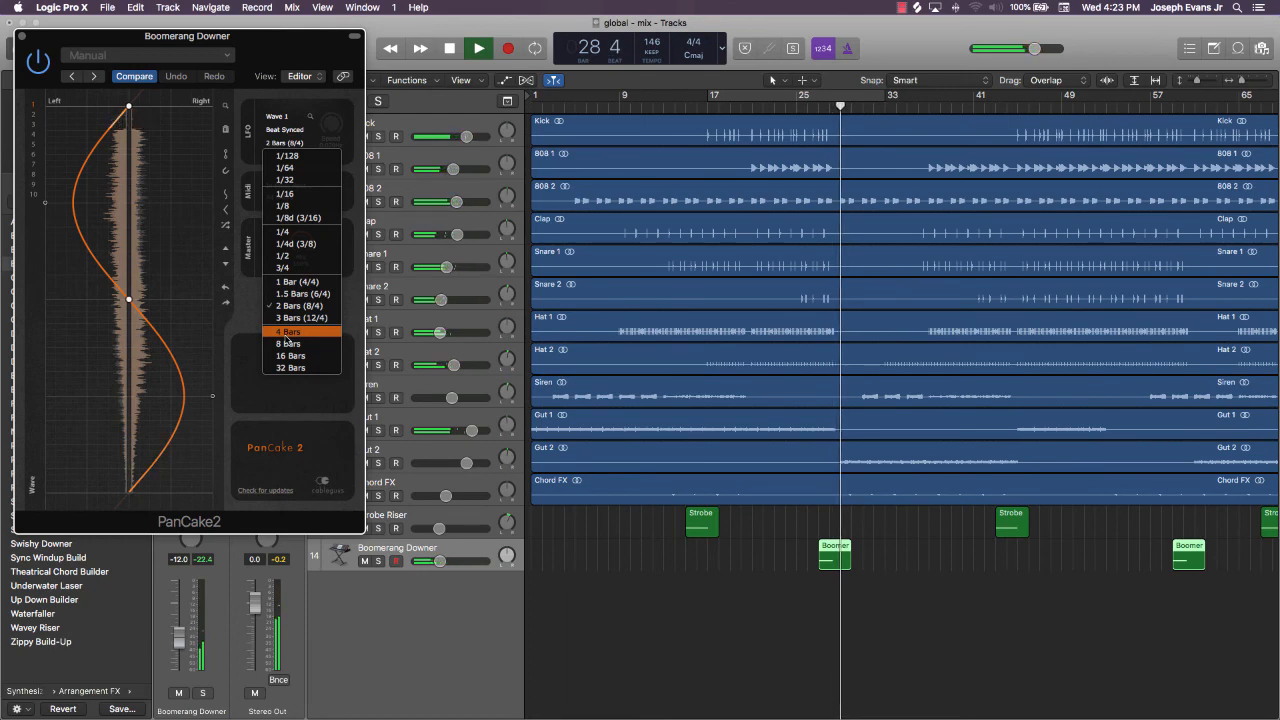
click(22, 38)
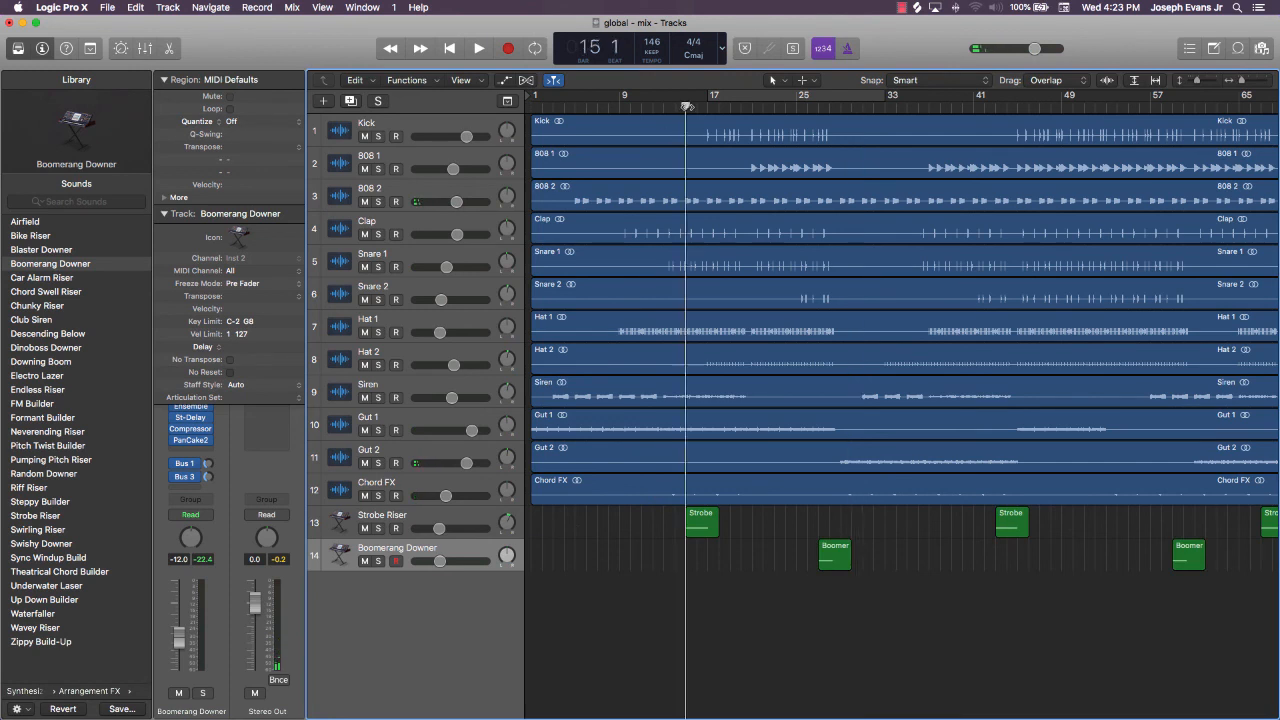
Replay the first Strobe Riser passage from bar 15 and again from bar 14, and stop playback
click(686, 103)
key(space)
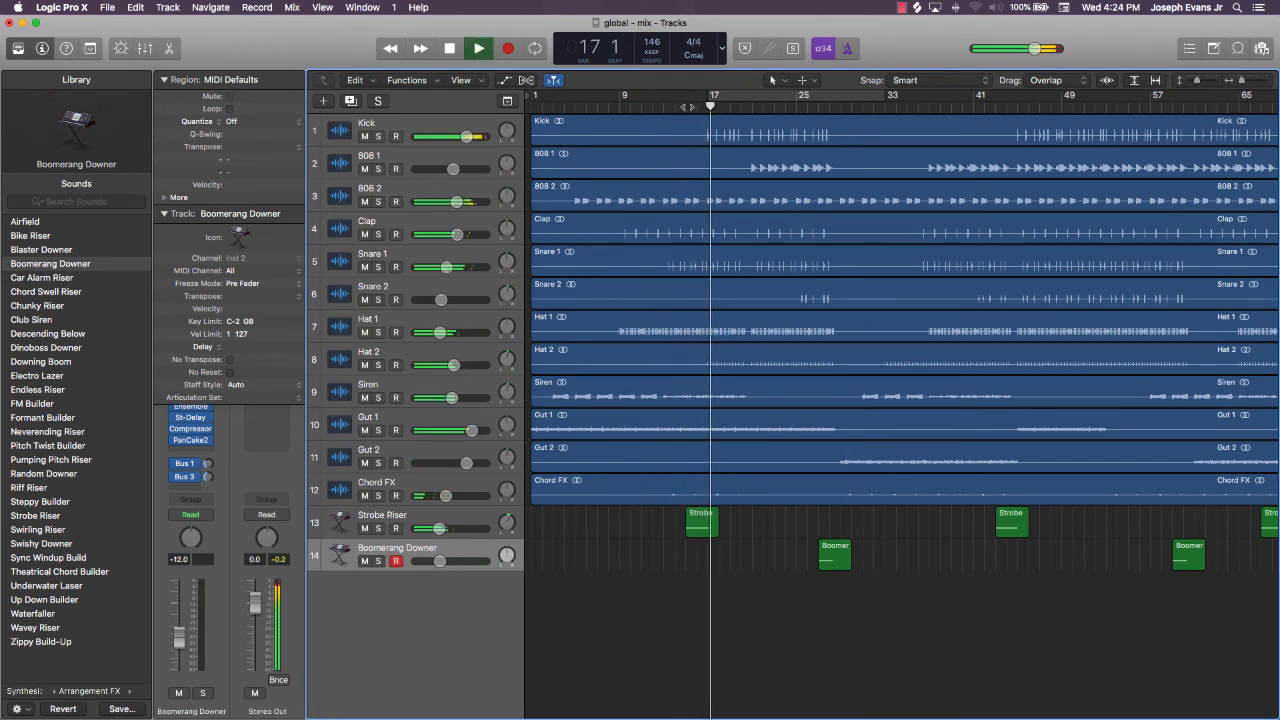
click(676, 104)
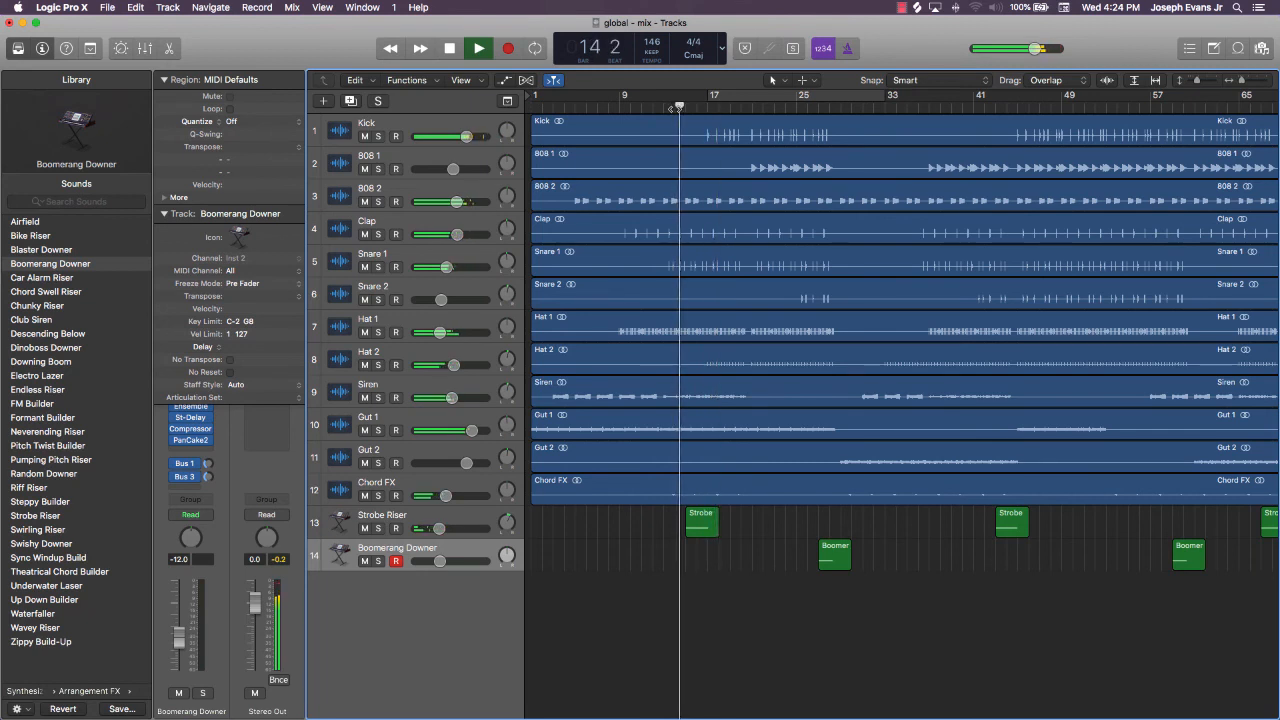
key(space)
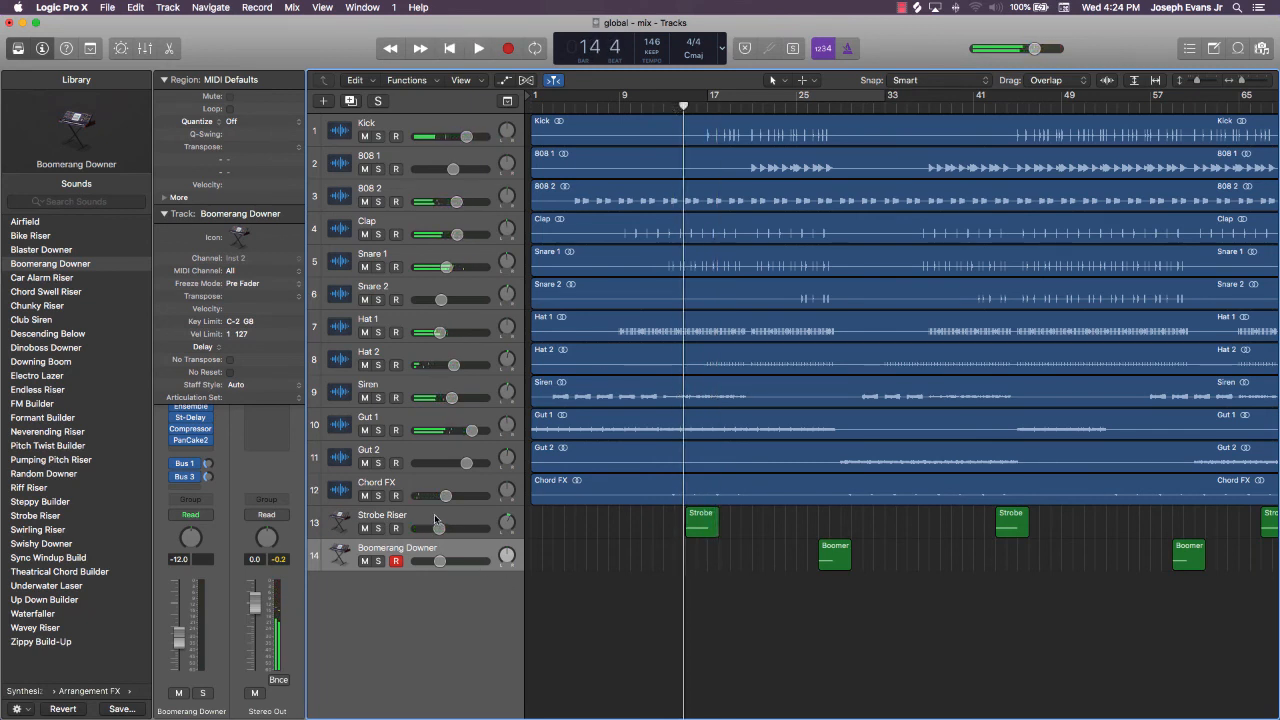
Set the PanCake2 LFO length on the Strobe Riser track to 2 Bars (8/4)
click(435, 518)
click(188, 441)
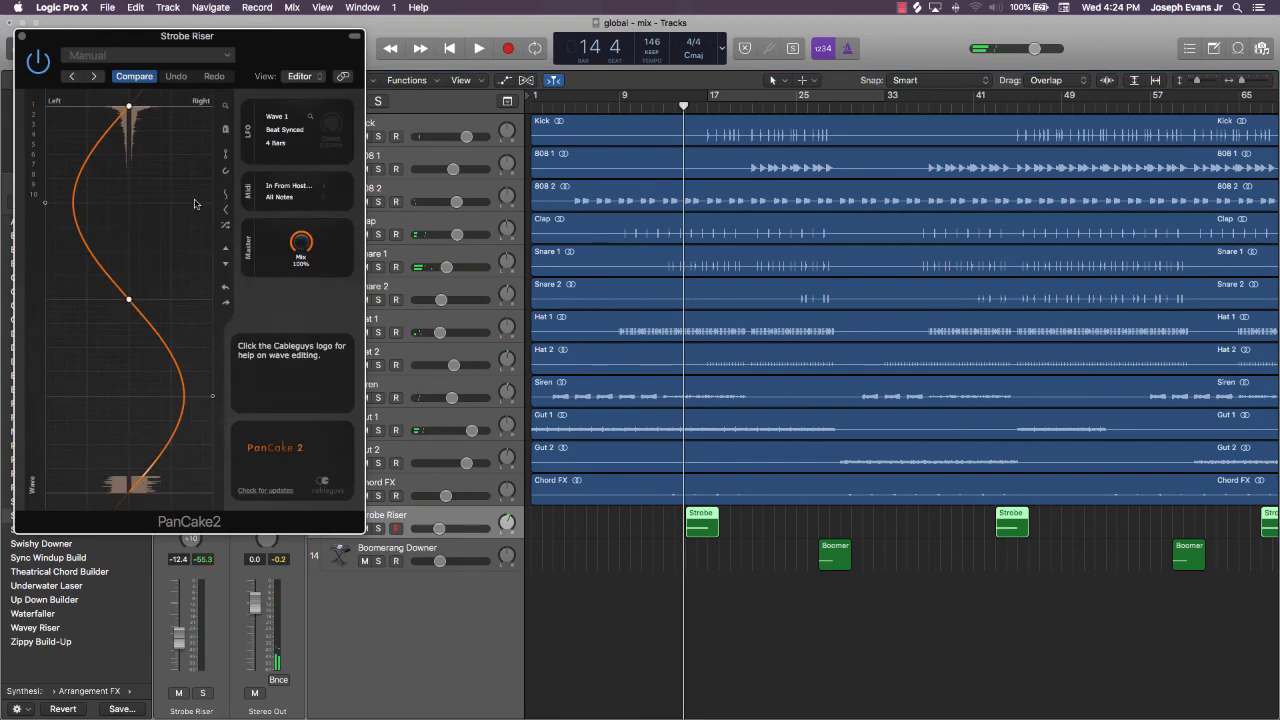
click(276, 143)
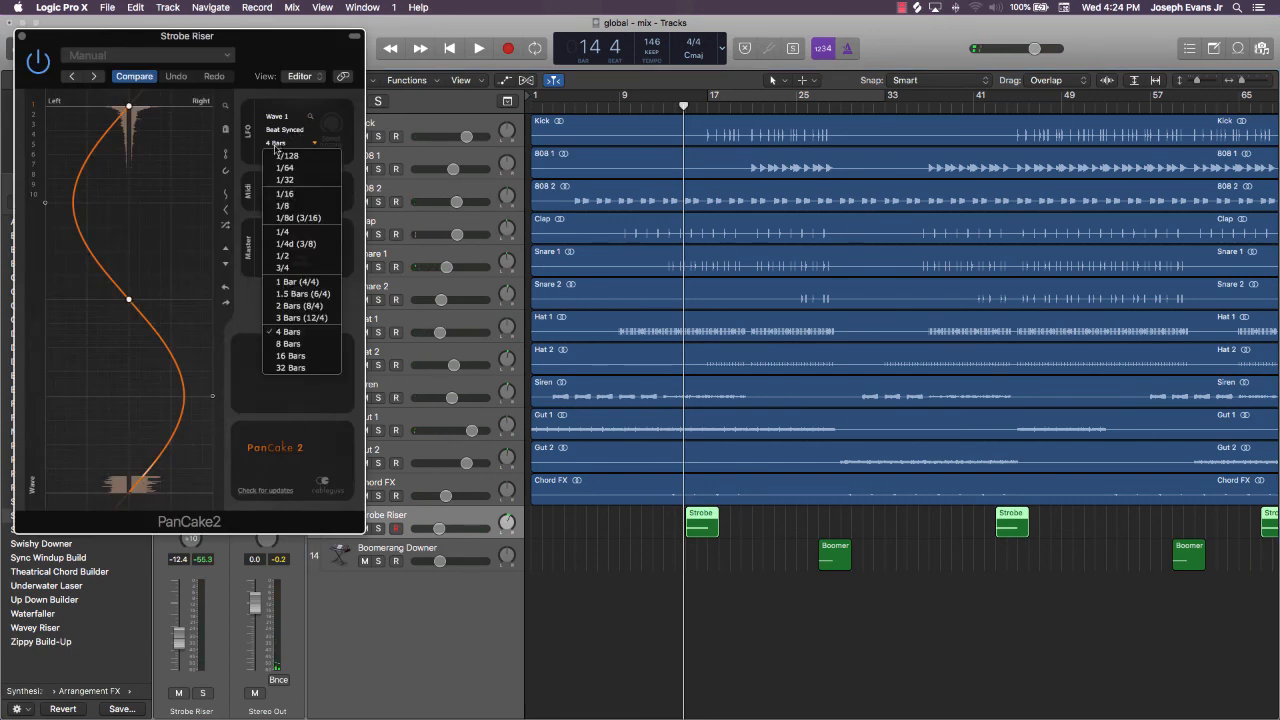
click(295, 307)
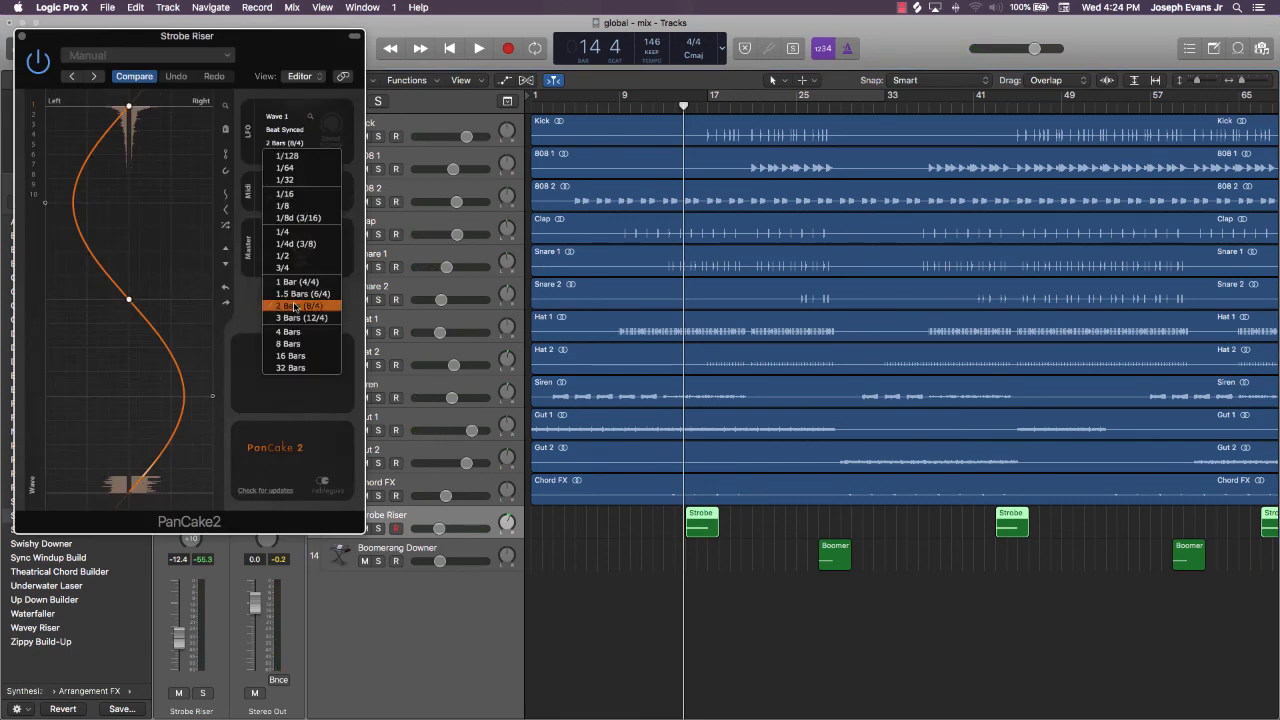
click(295, 306)
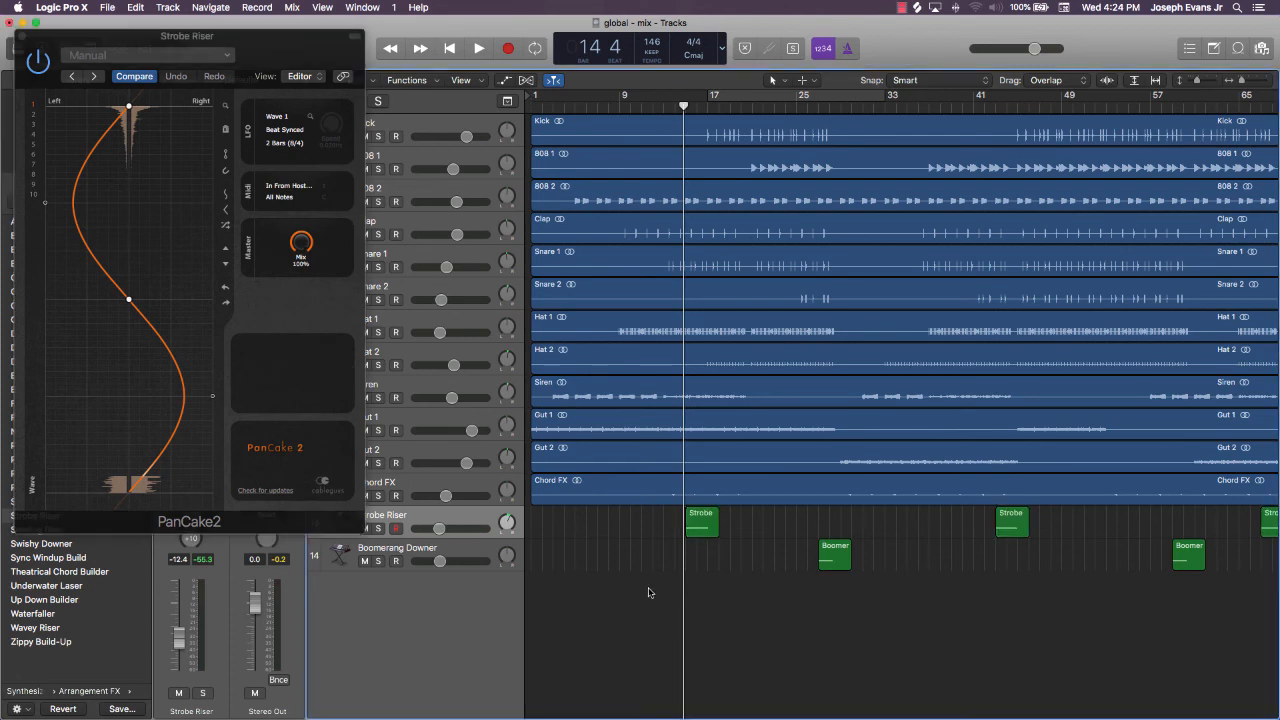
Play through the first Strobe Riser once more and remove PanCake2 from its track
key(space)
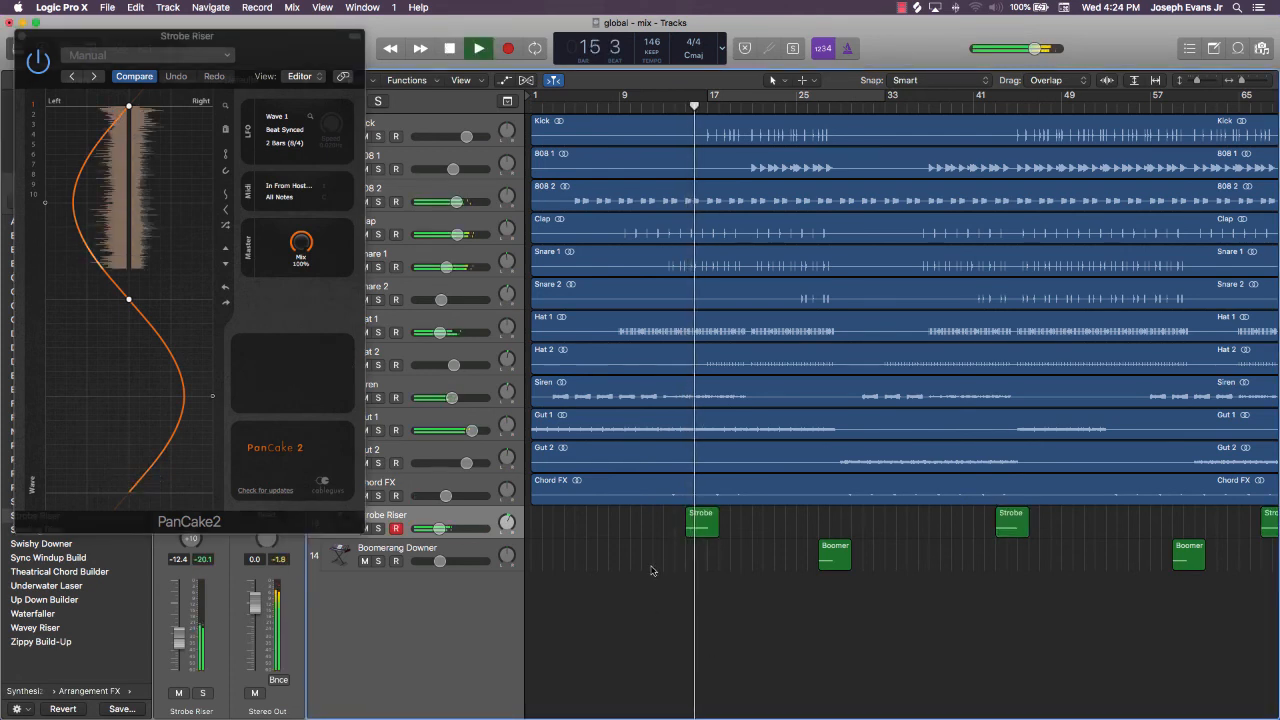
click(22, 36)
key(space)
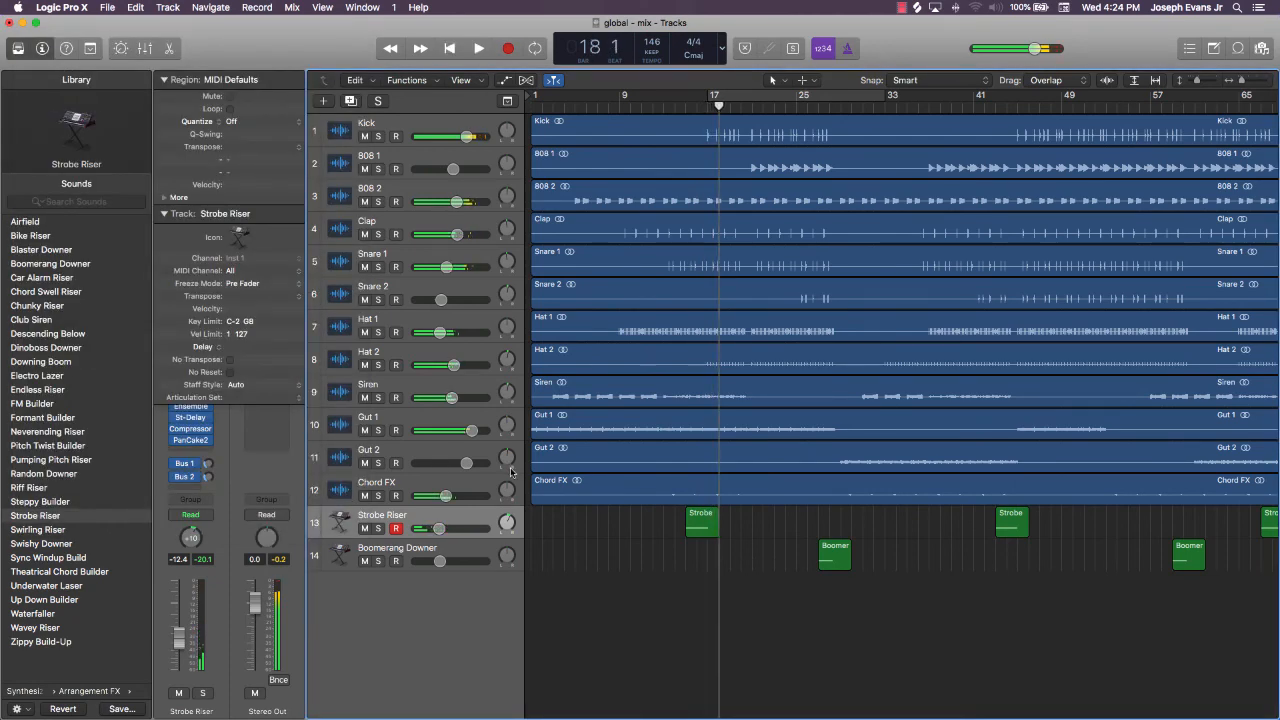
click(207, 441)
click(219, 457)
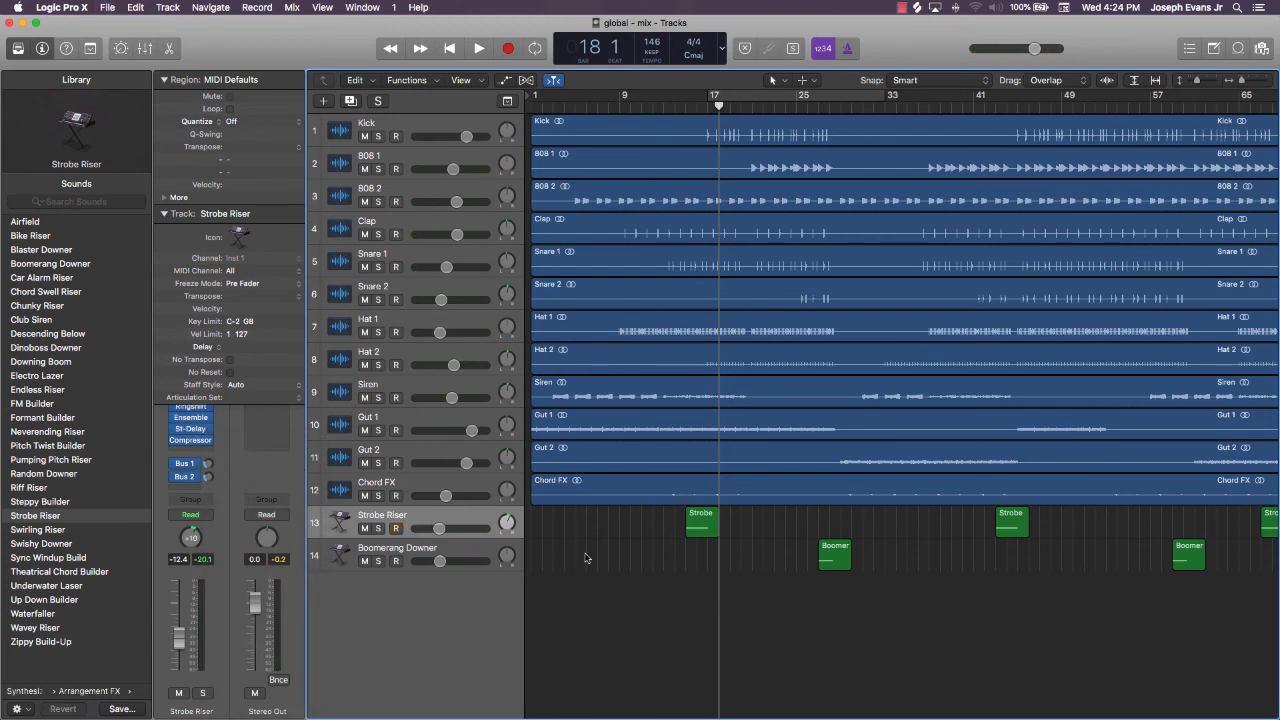
Play the mix from the beginning, review the whole arrangement and return to bar 1
key(Return)
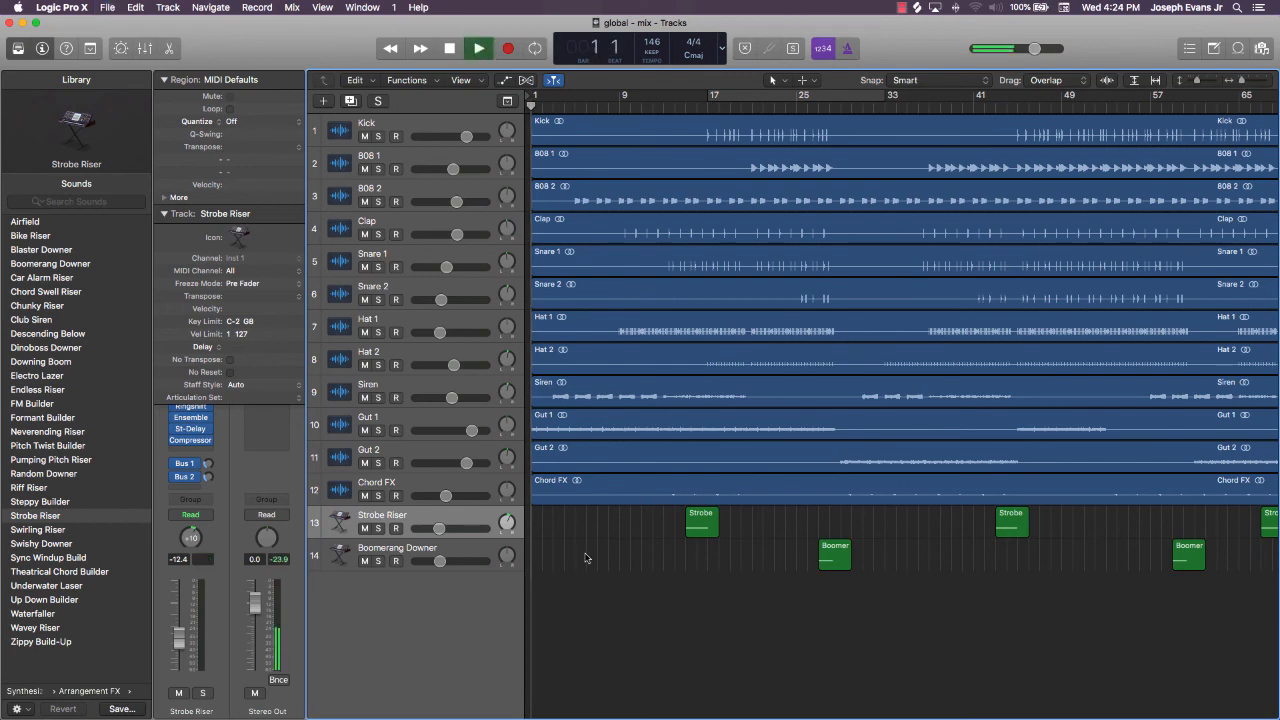
scroll(590, 556, up, 5)
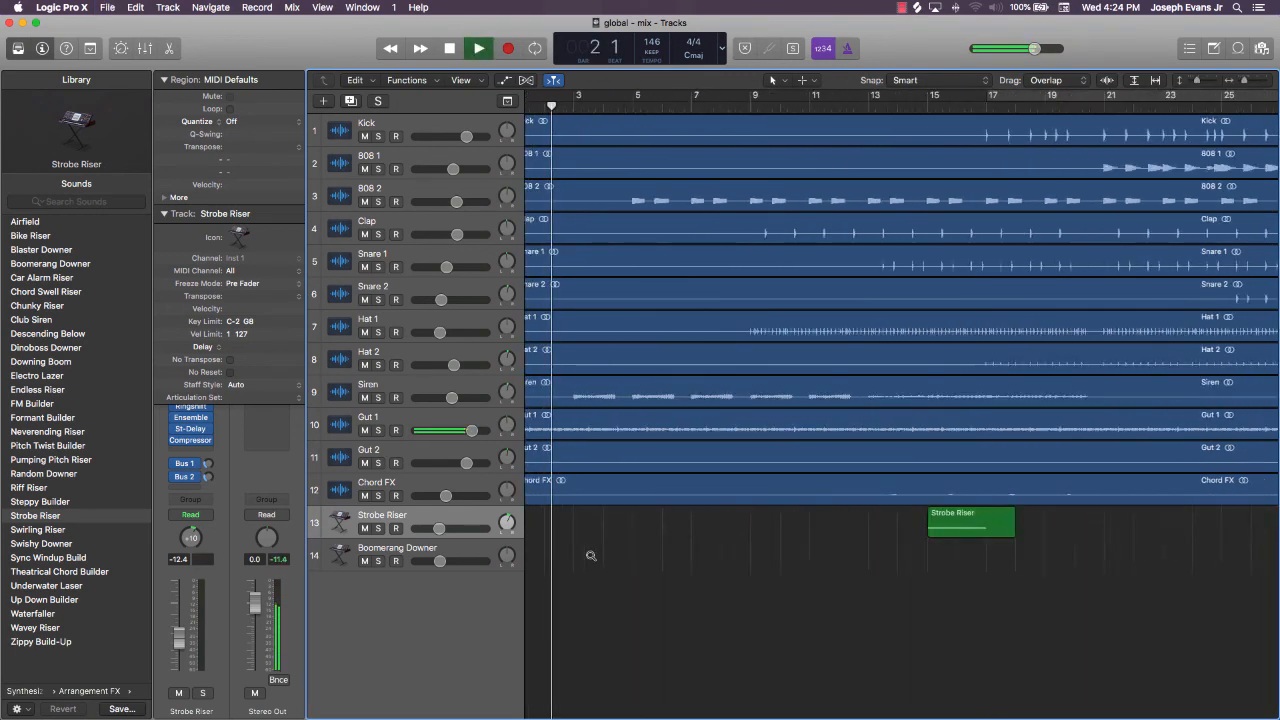
scroll(590, 556, down, 5)
scroll(590, 556, down, 3)
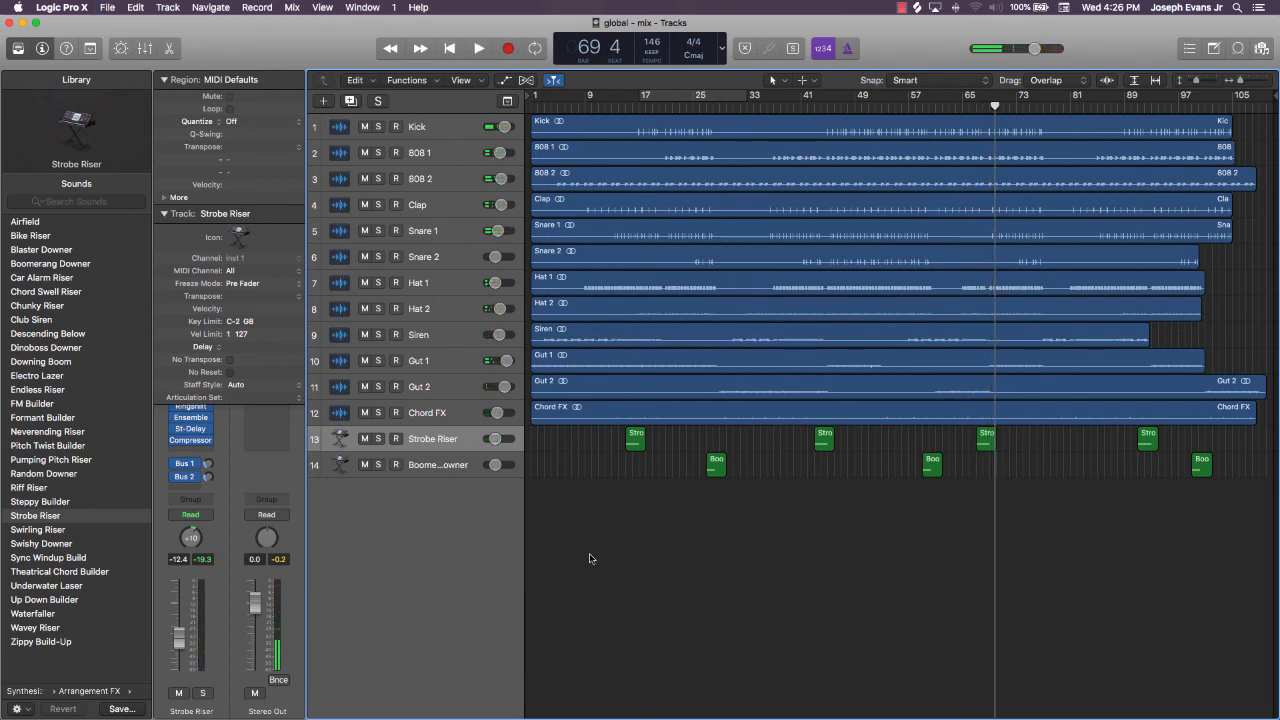
key(Return)
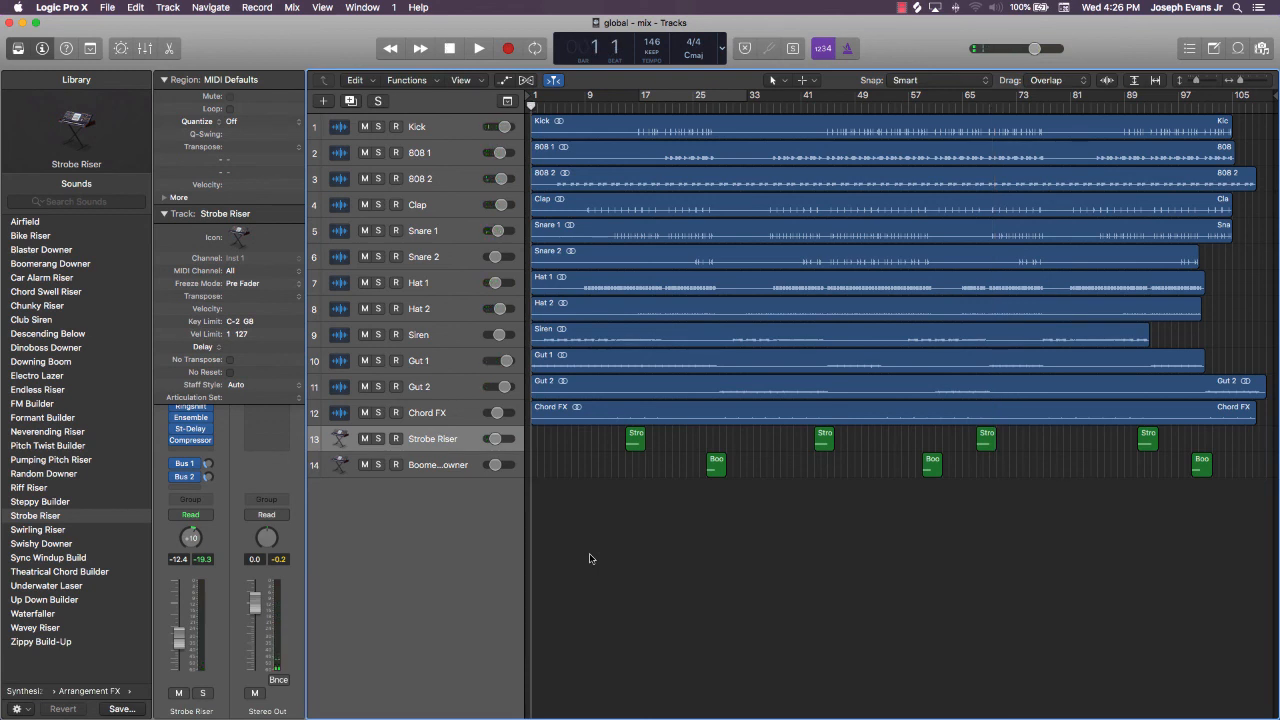